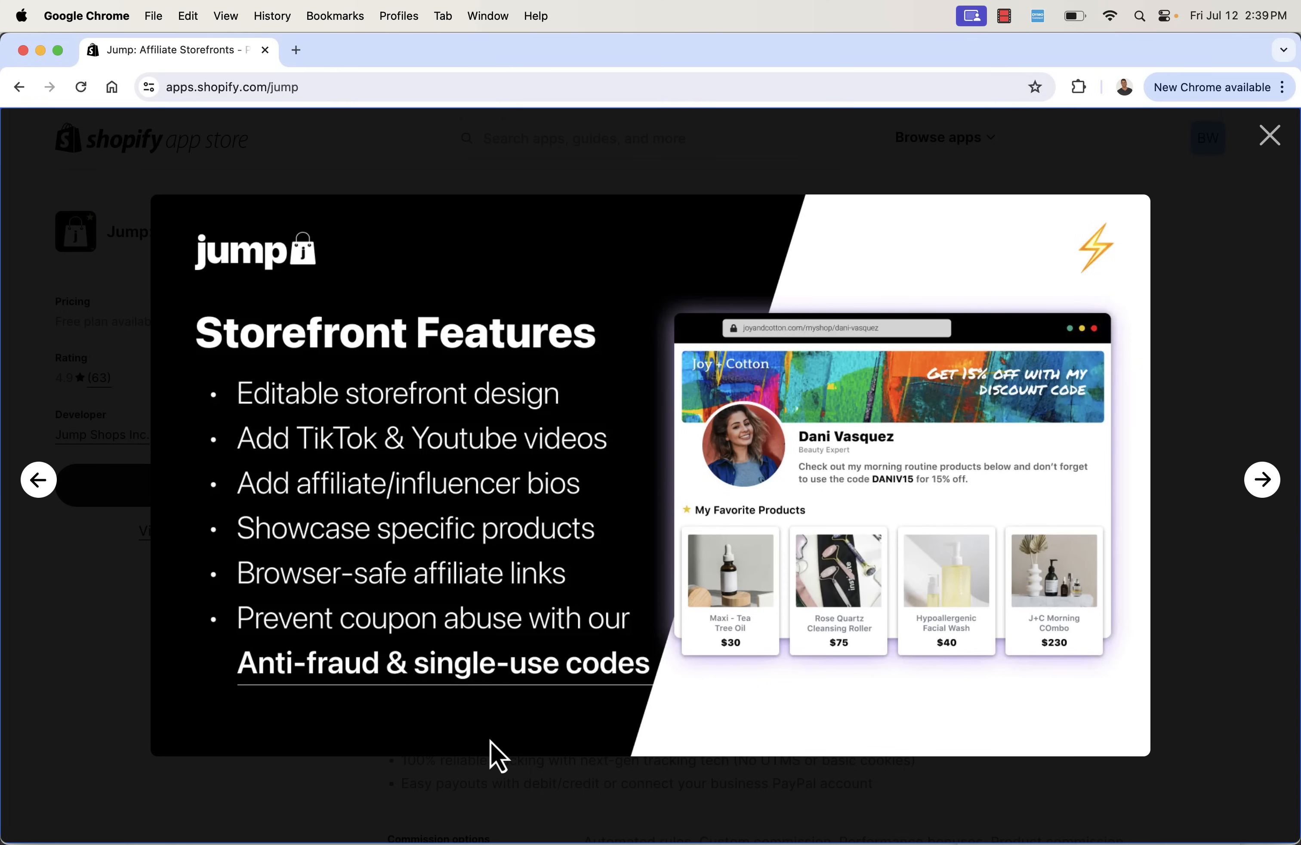
# - Look through the Jump listing's slides on branded dashboards and management tools, and close the image gallery
pyautogui.press('Right')
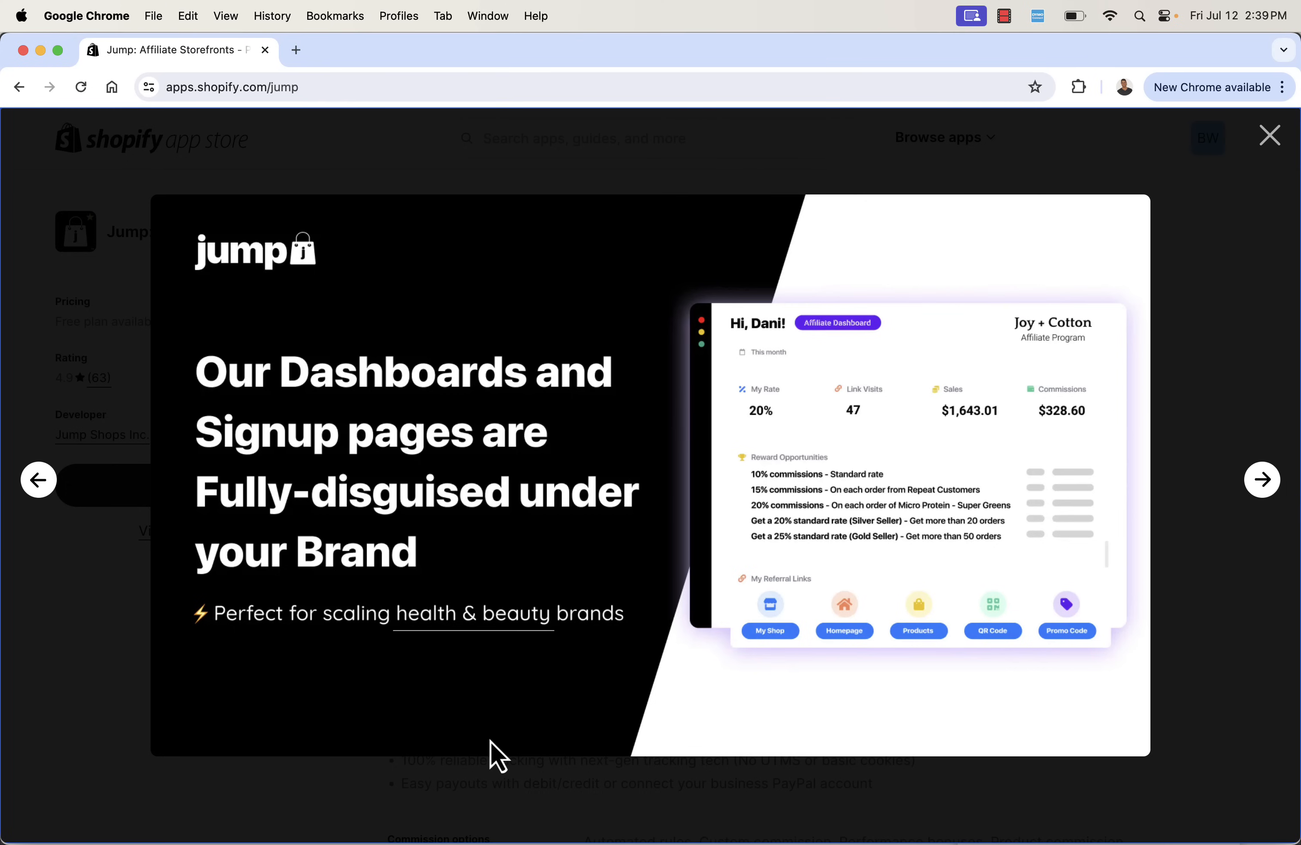
pyautogui.press('Right')
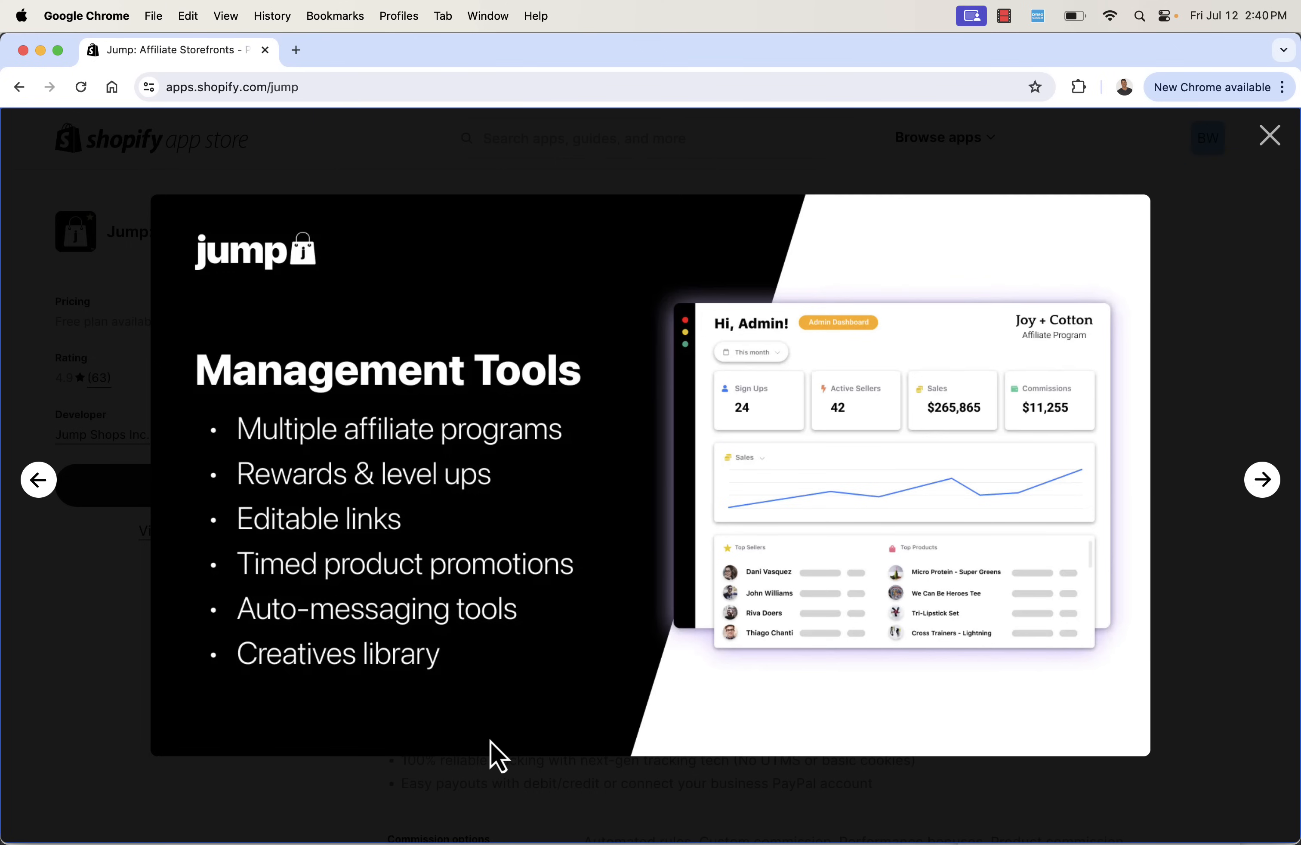
pyautogui.press('Escape')
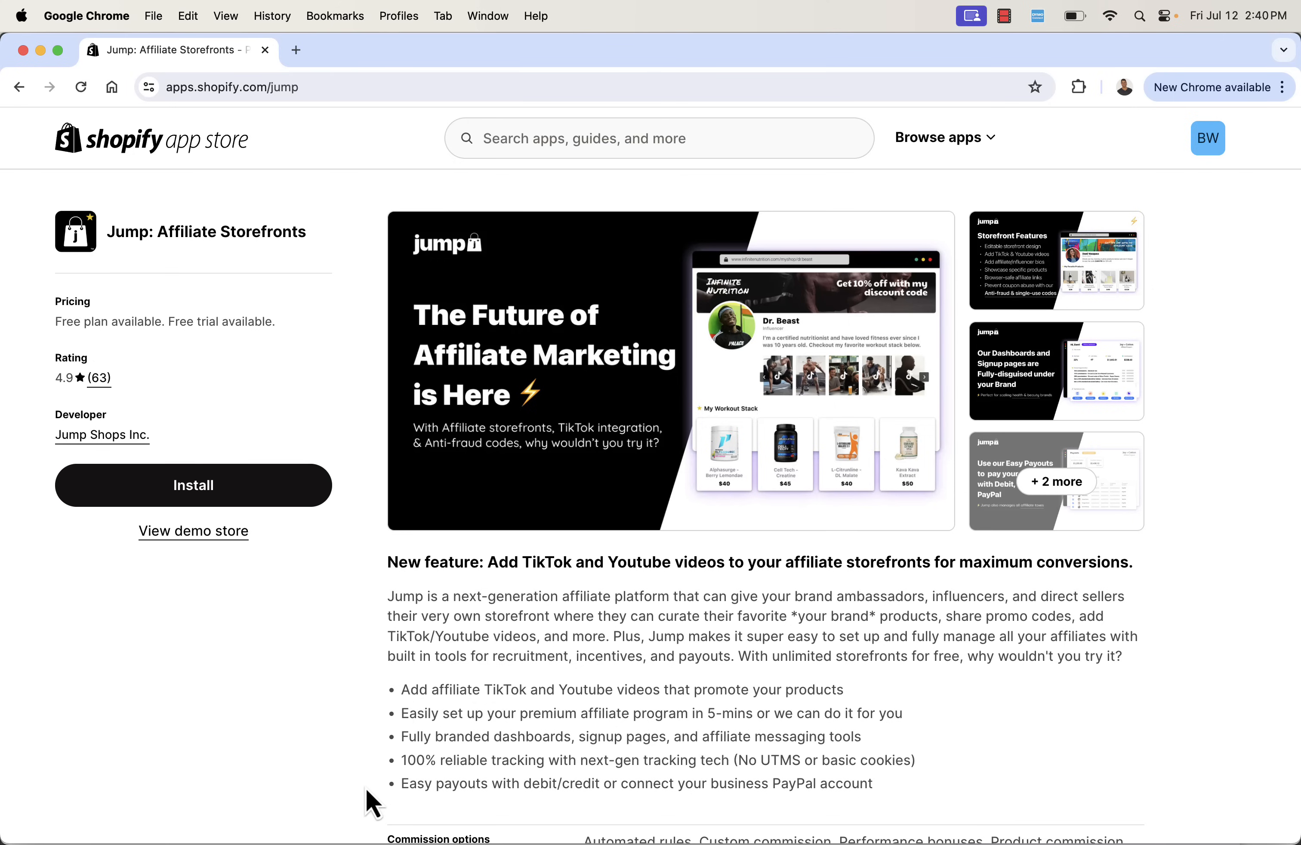
# - Review the Jump listing's feature bullets and its commission, referral, affiliate experience and payment details
pyautogui.tripleClick(469, 752)
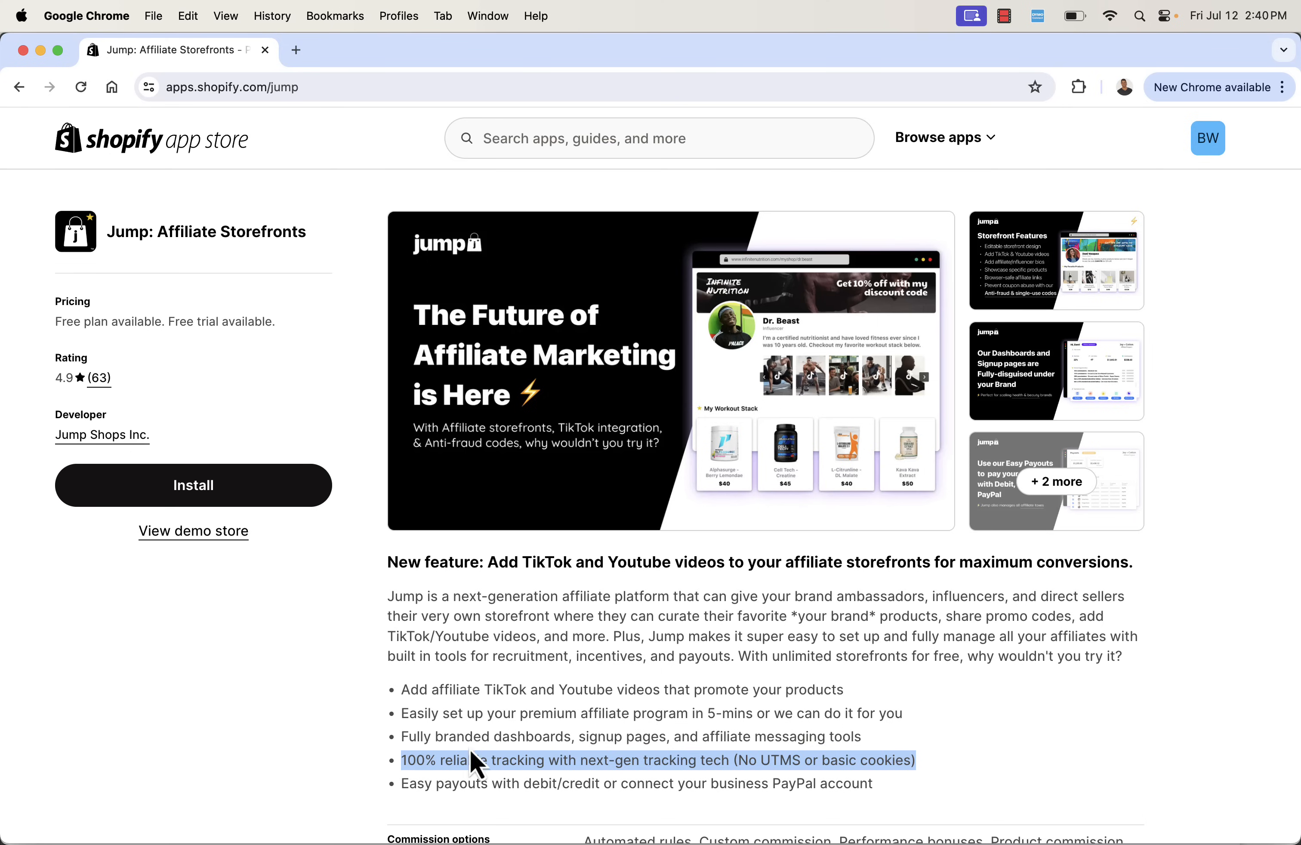
pyautogui.click(462, 694)
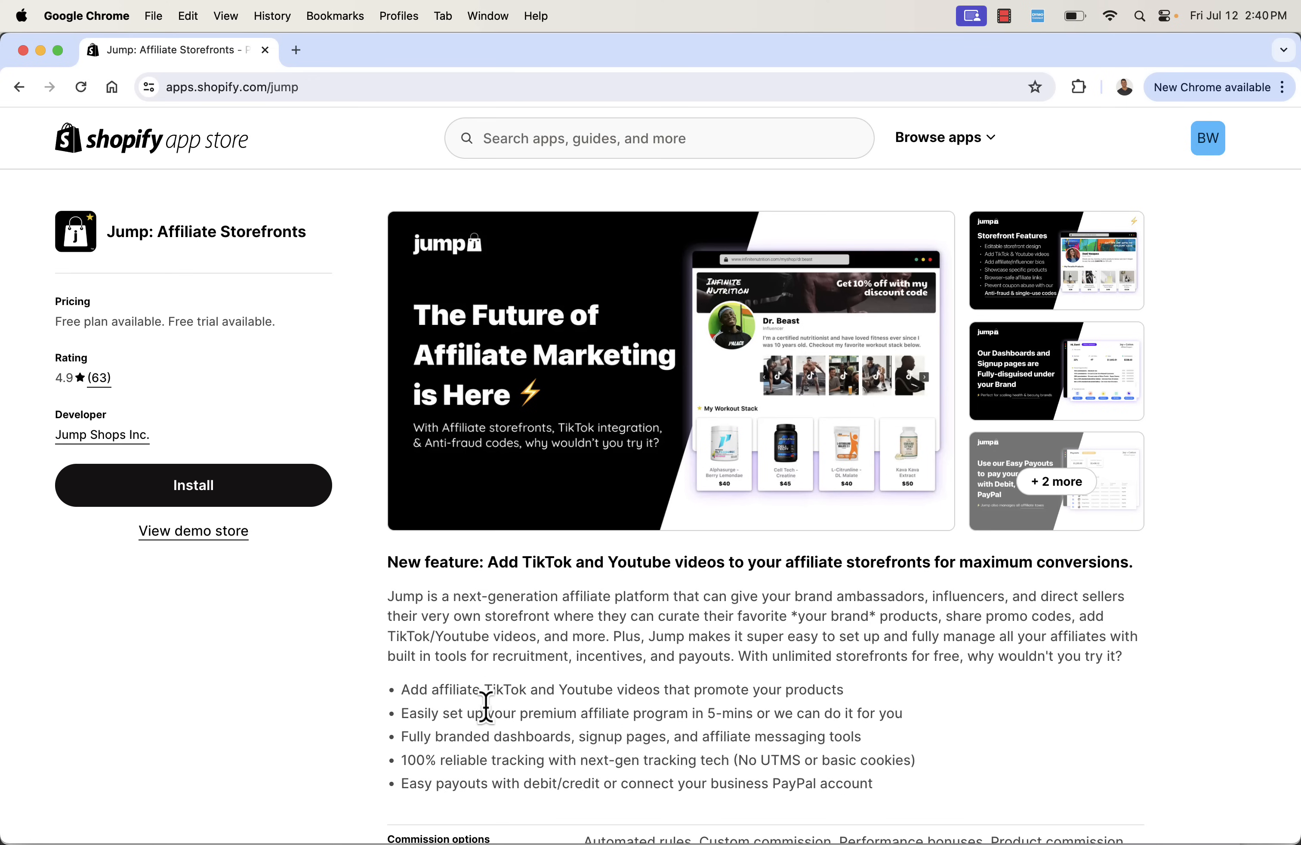
pyautogui.scroll(-5, 486, 708)
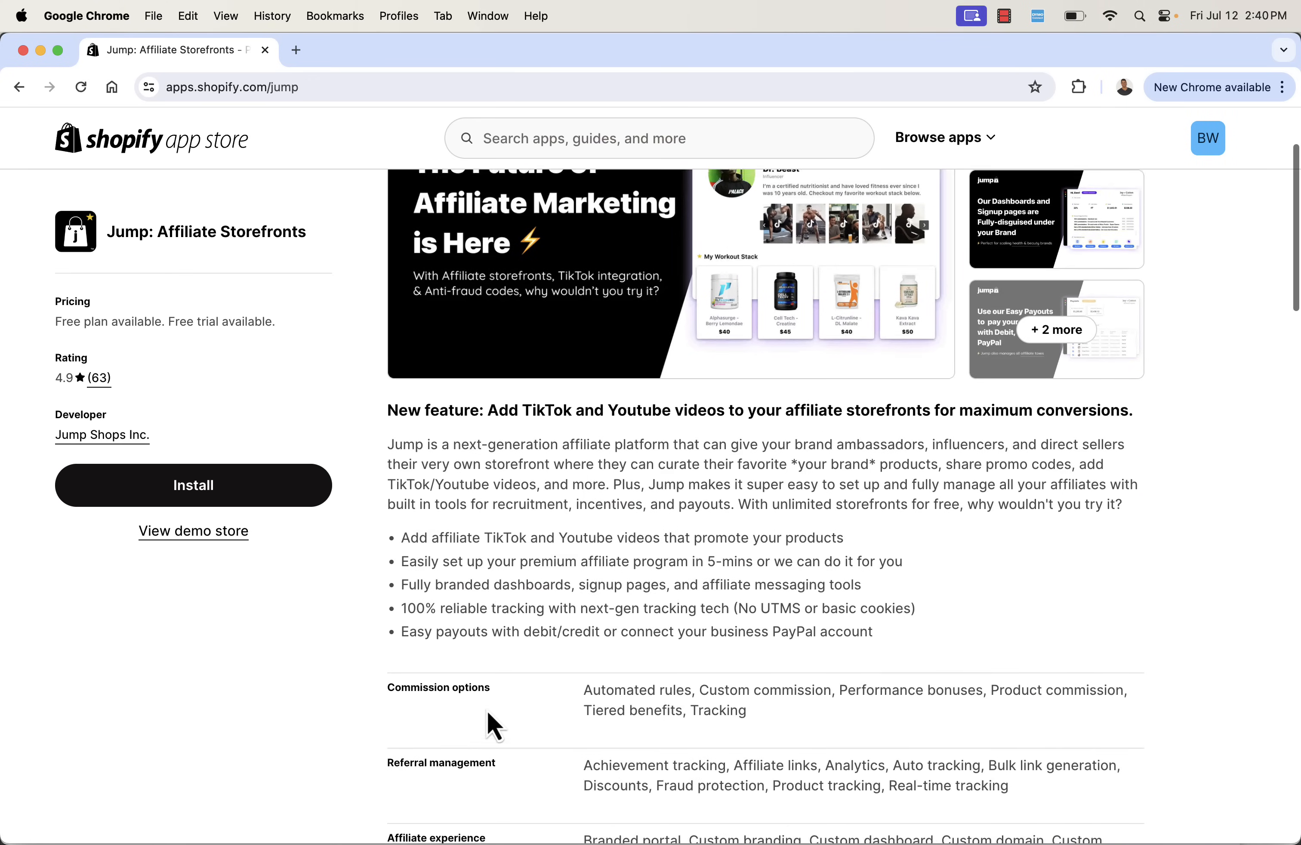
pyautogui.scroll(-4, 487, 711)
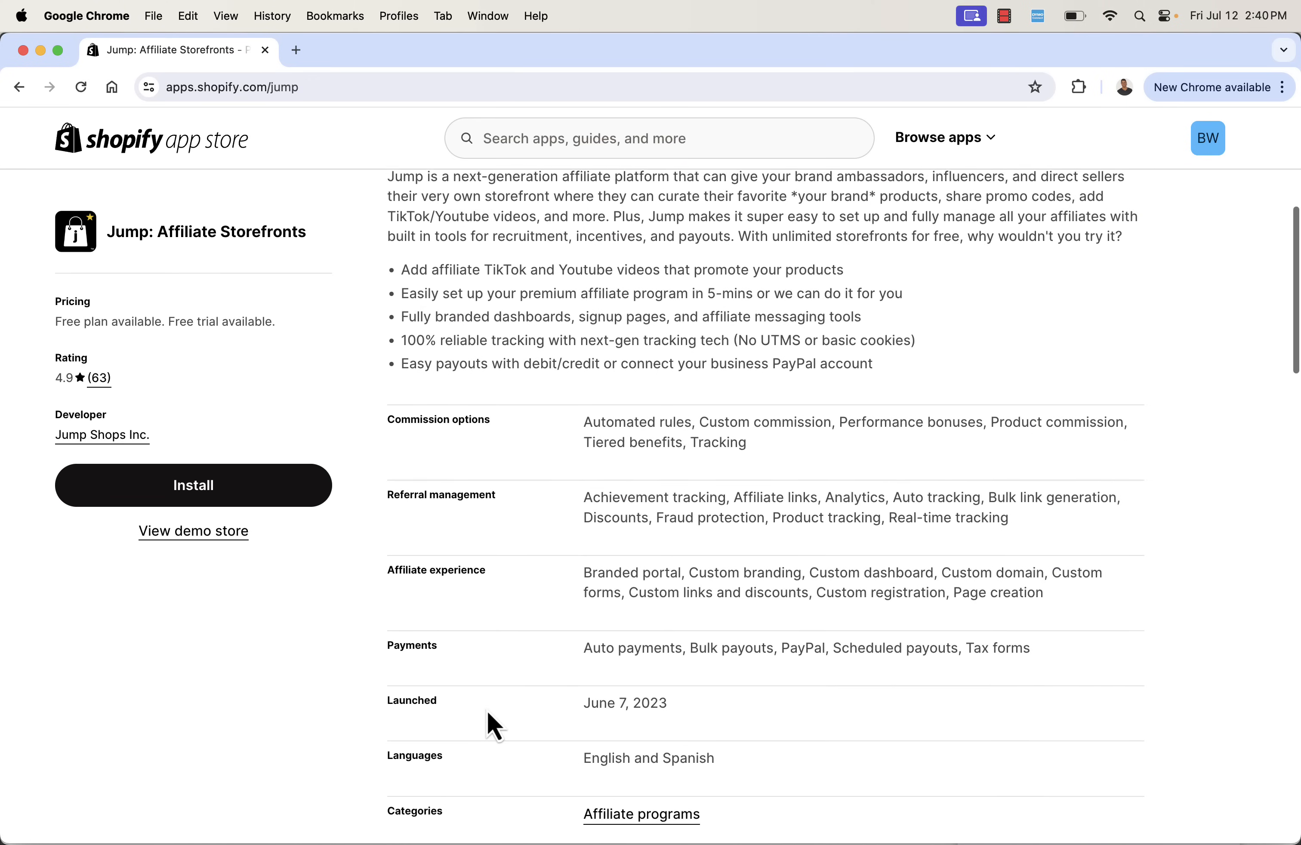
pyautogui.scroll(-1, 496, 725)
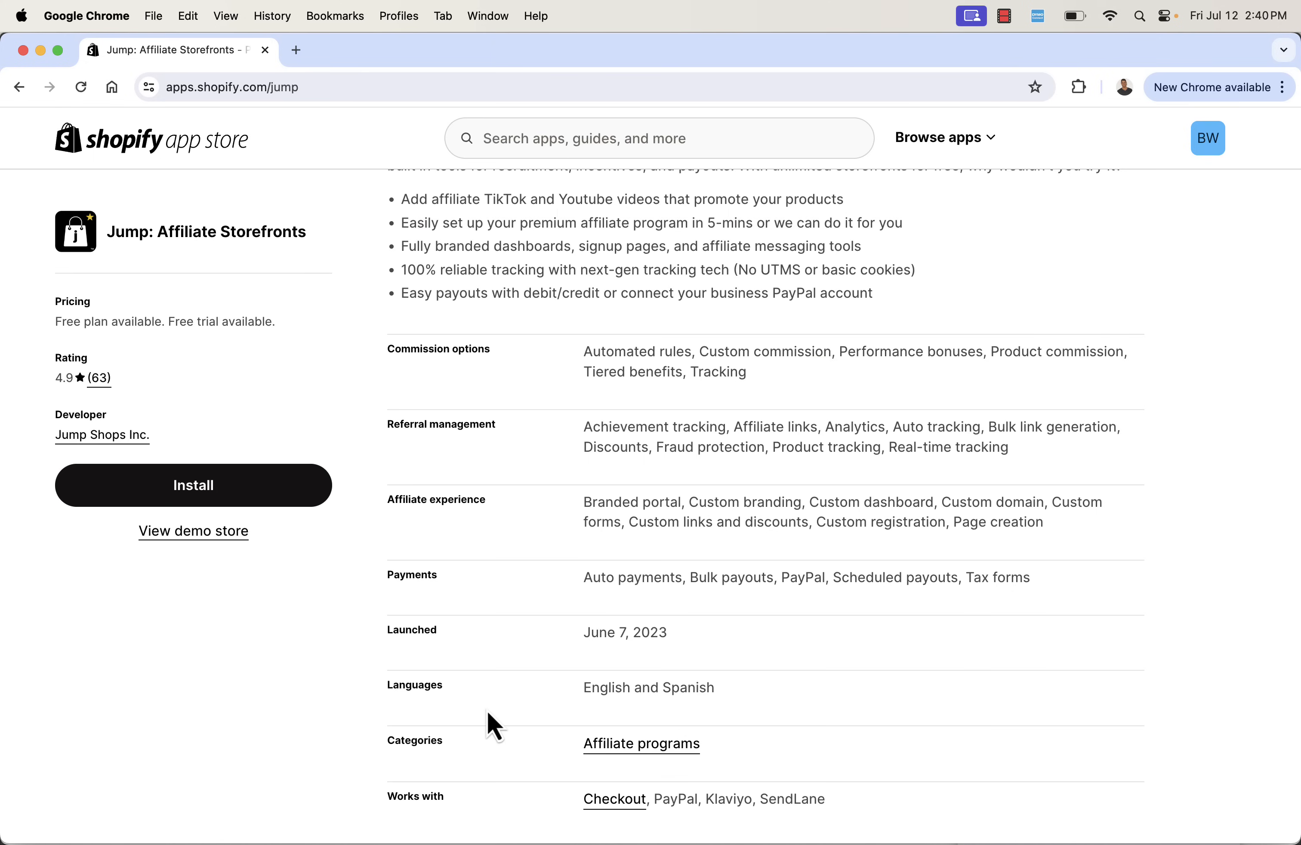
pyautogui.scroll(-1, 487, 712)
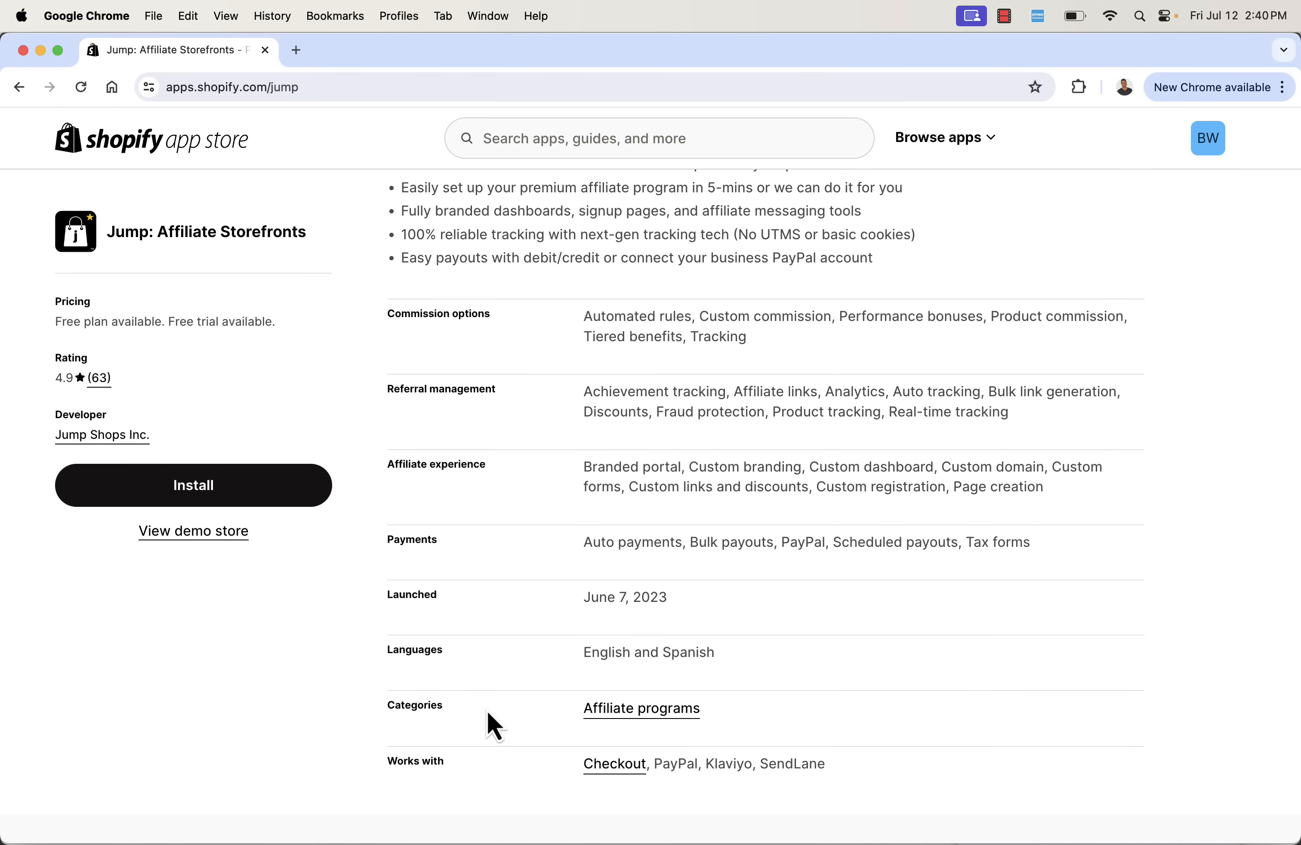
pyautogui.scroll(-1, 487, 713)
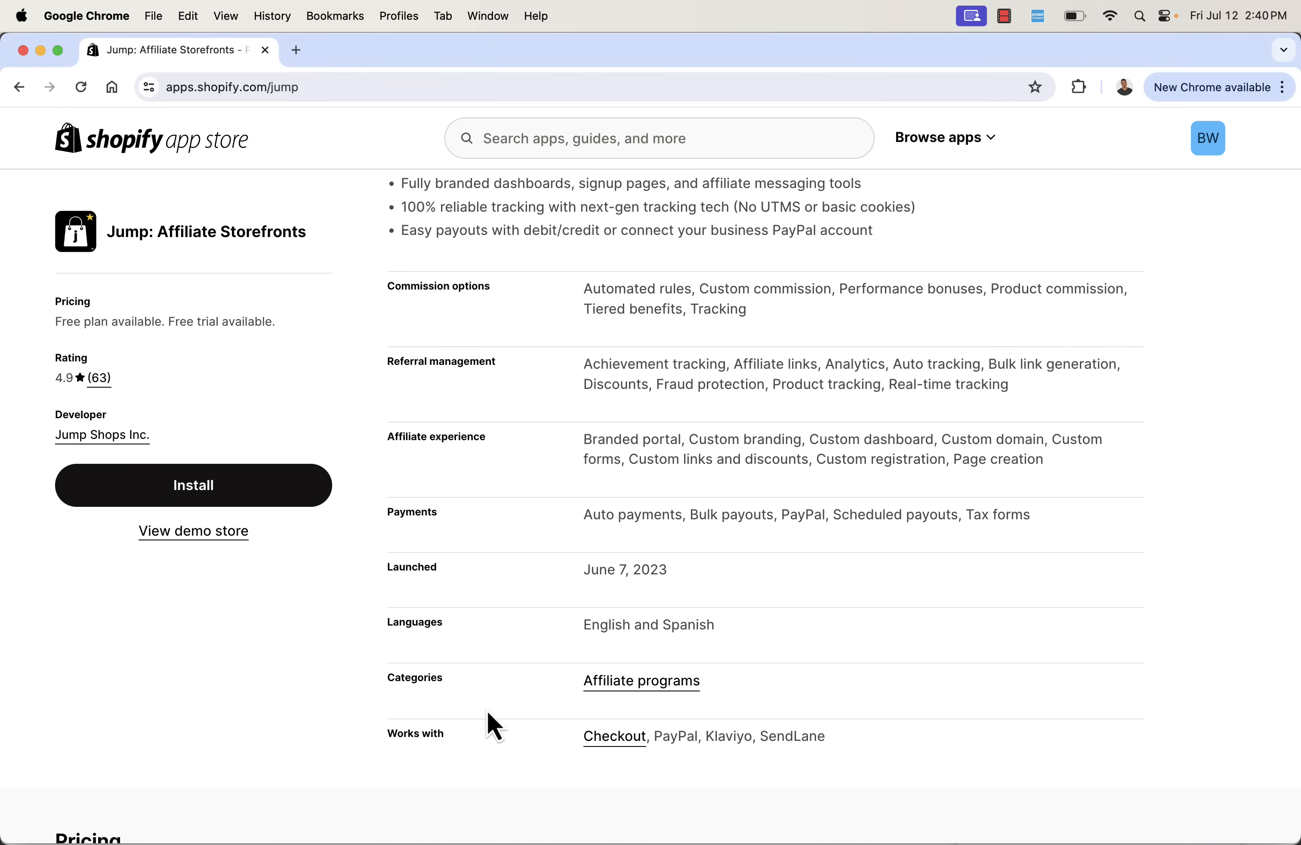
pyautogui.scroll(2, 464, 535)
pyautogui.scroll(8, 466, 537)
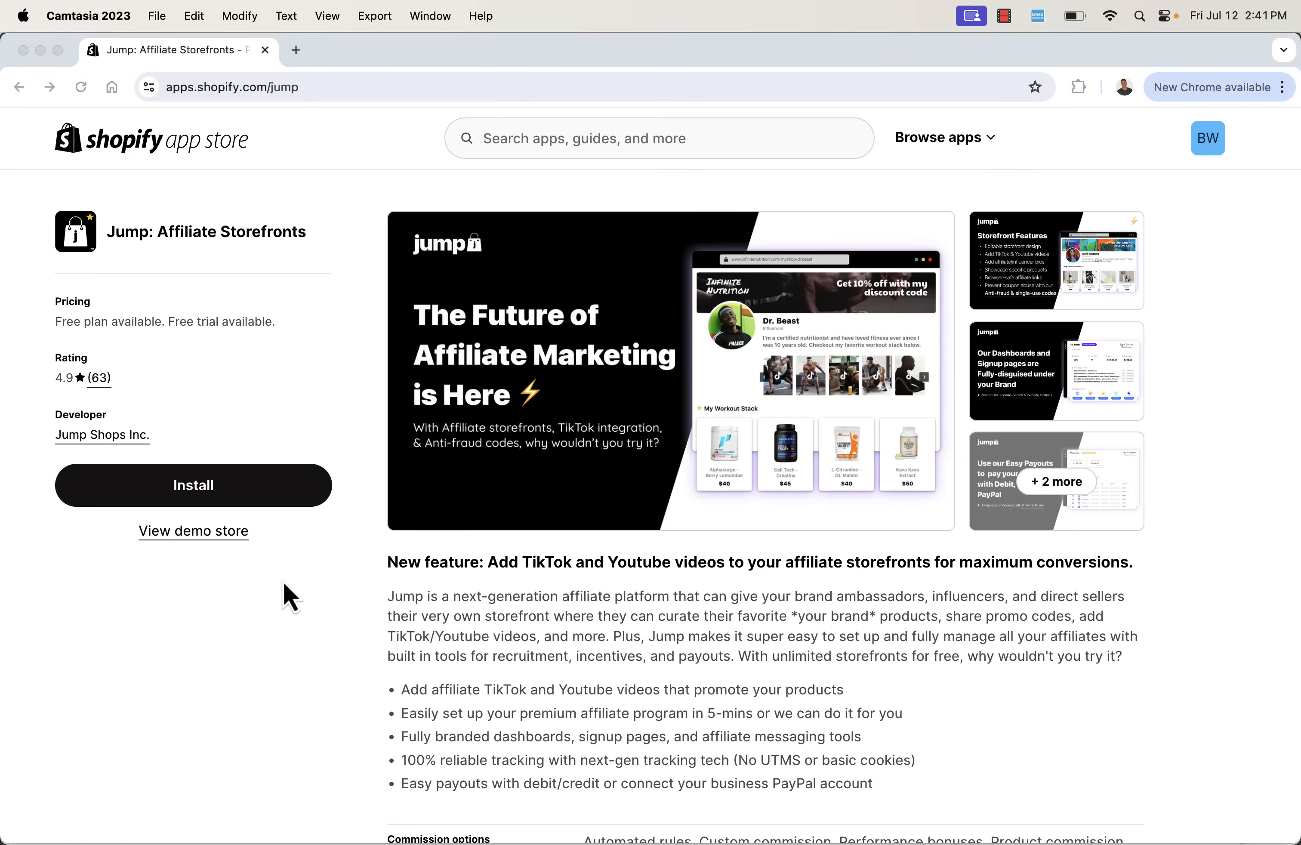
# - Install the Jump: Affiliate Storefronts app on the store and pass its welcome and quick tutorial screens
pyautogui.click(225, 498)
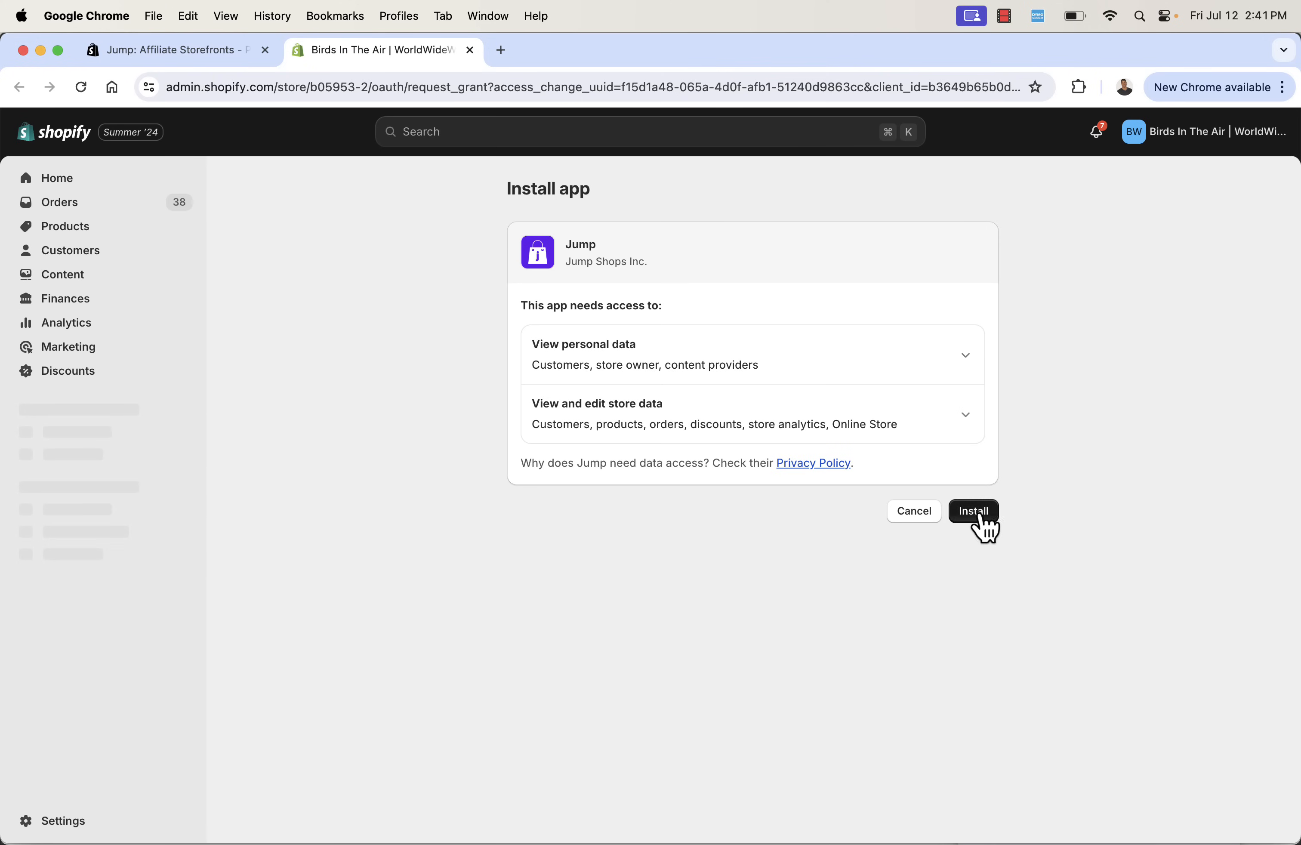
pyautogui.click(980, 514)
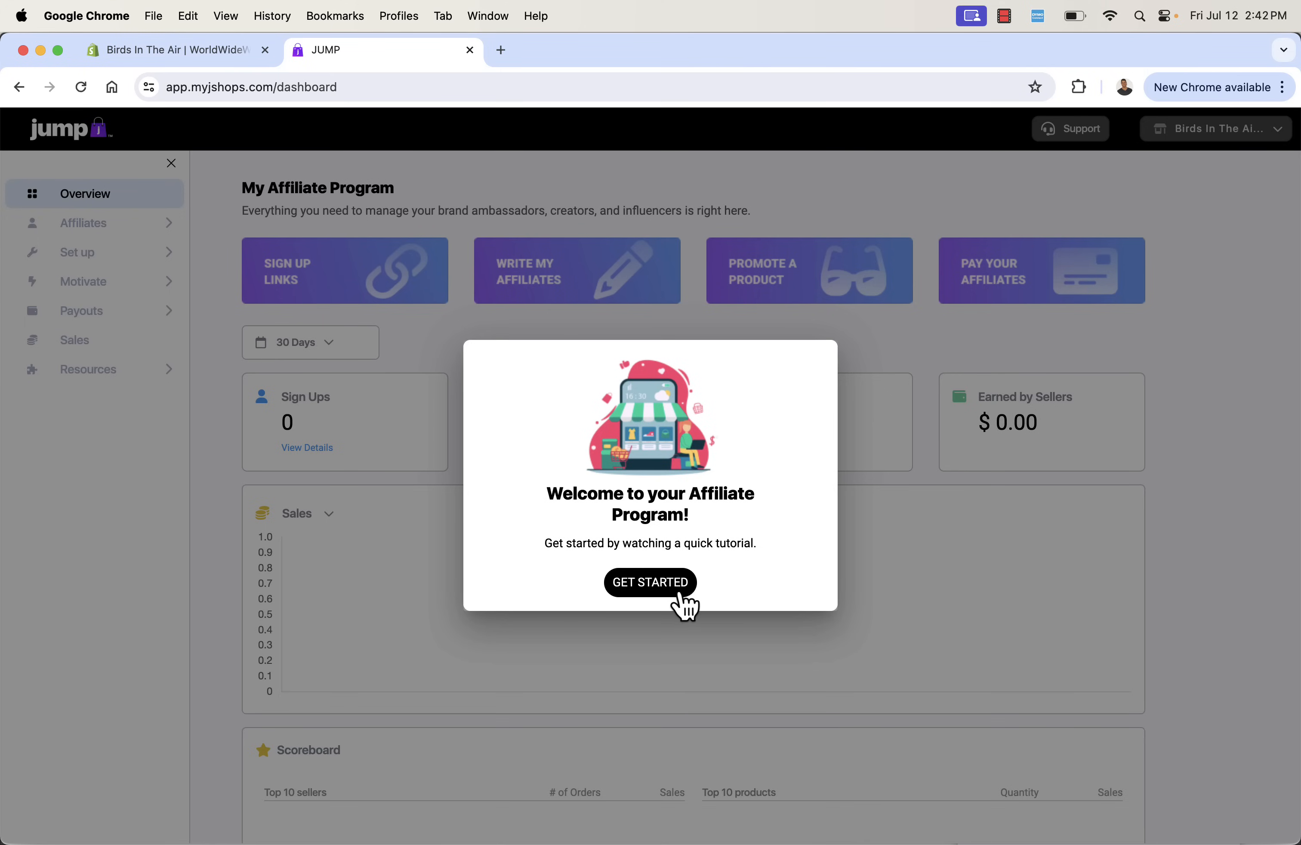
pyautogui.click(676, 591)
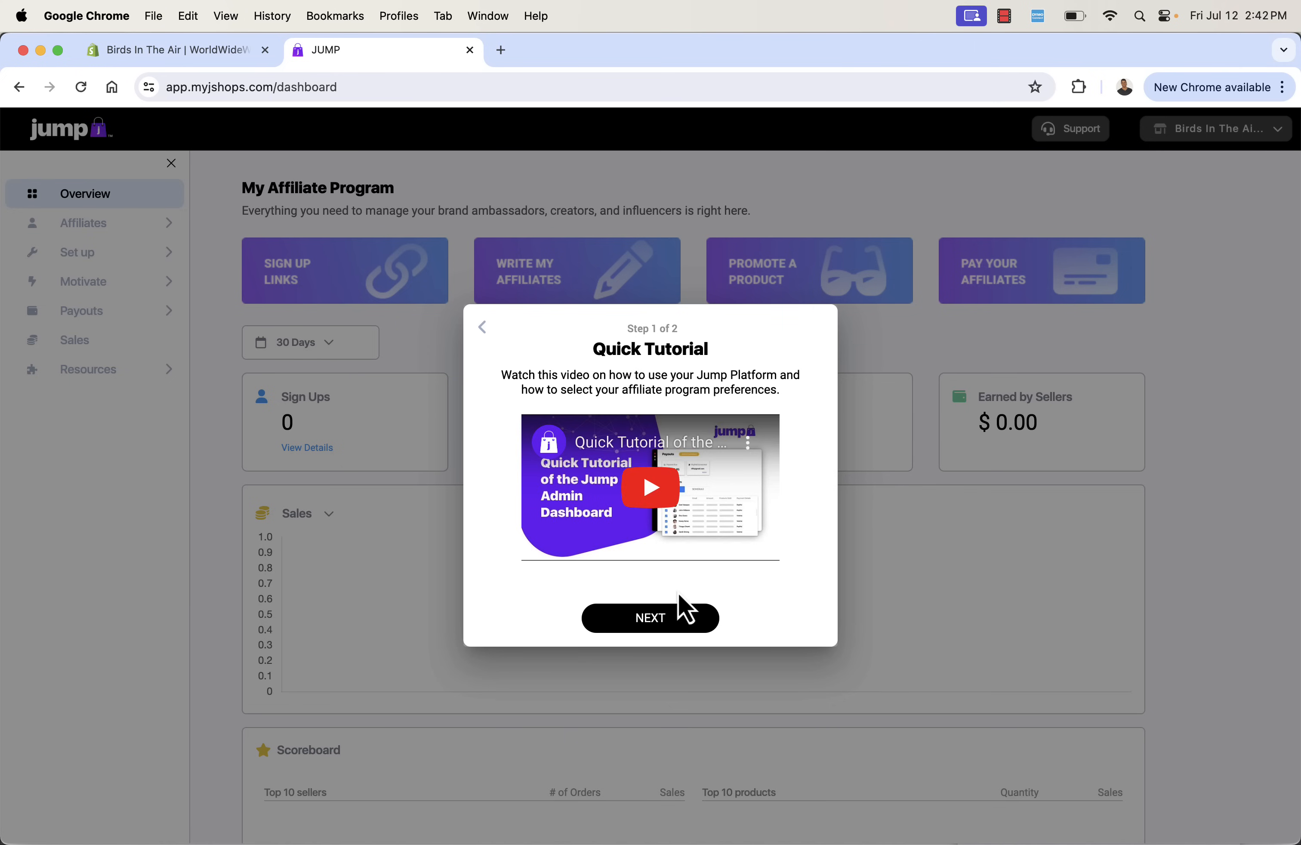
pyautogui.click(663, 625)
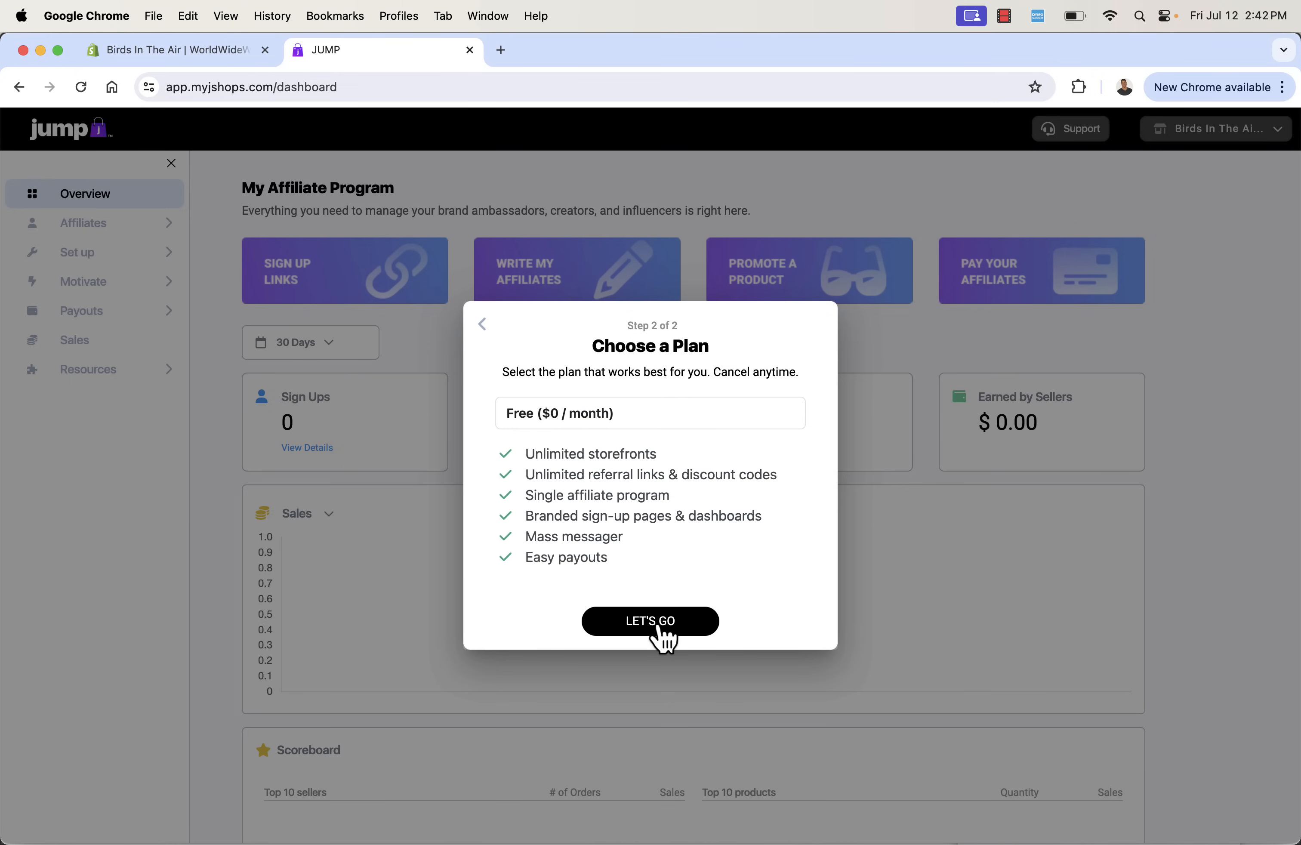
# - Compare the Premium plan and start the Professional ($365 / month) plan with the 30-day trial
pyautogui.click(668, 421)
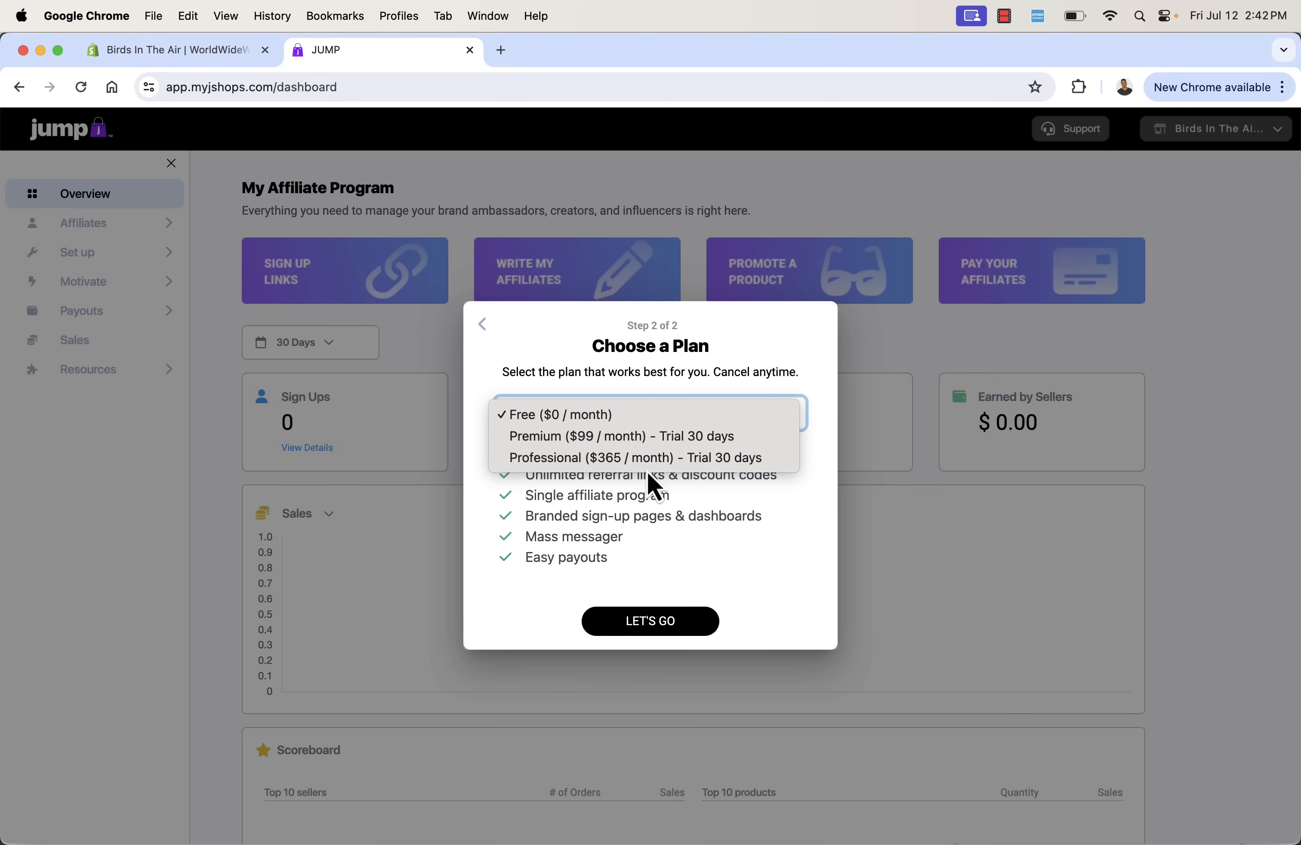
pyautogui.click(667, 438)
pyautogui.click(685, 420)
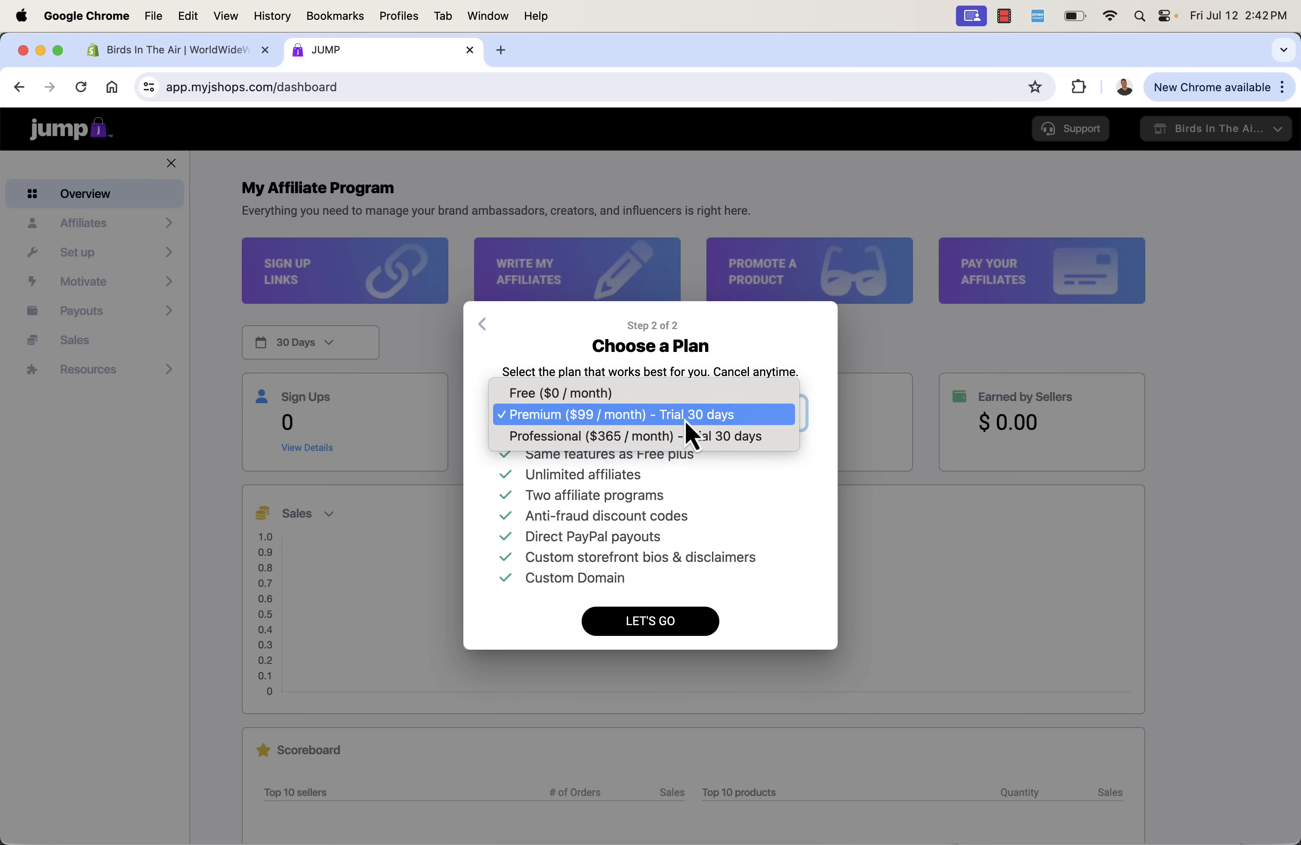
pyautogui.click(682, 447)
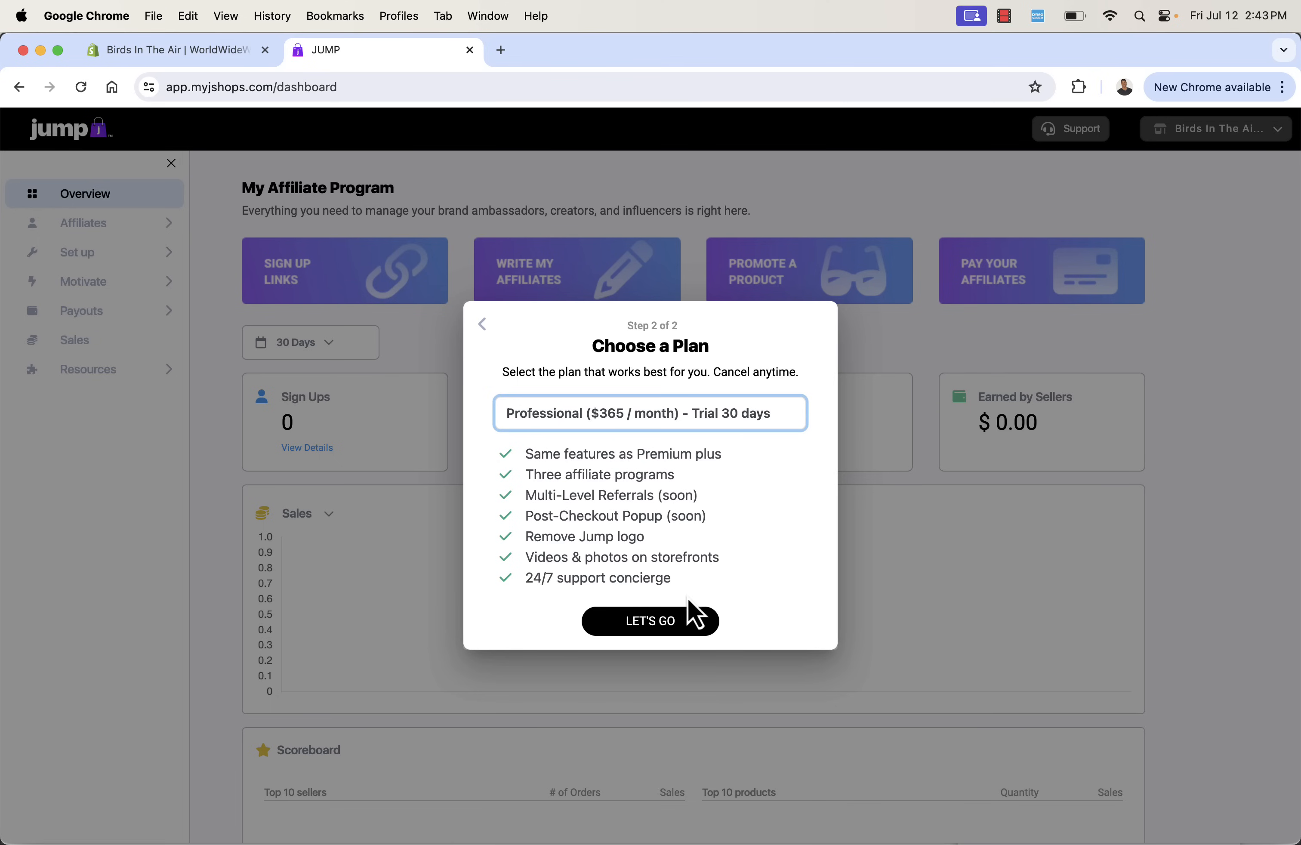
pyautogui.click(681, 614)
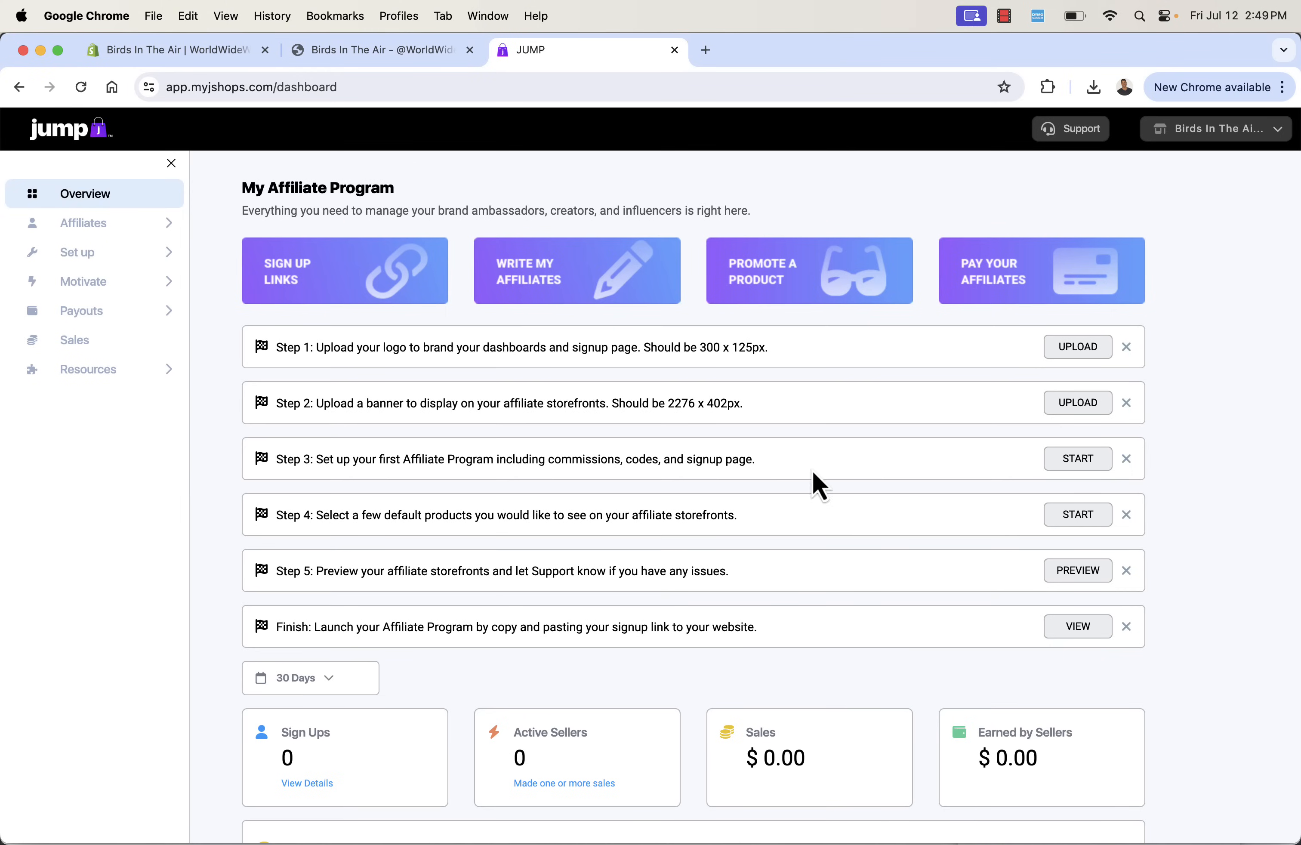
# - Upload the store's logo for the affiliate dashboards and signup page as setup step 1
pyautogui.doubleClick(491, 335)
pyautogui.click(478, 340)
pyautogui.click(1078, 351)
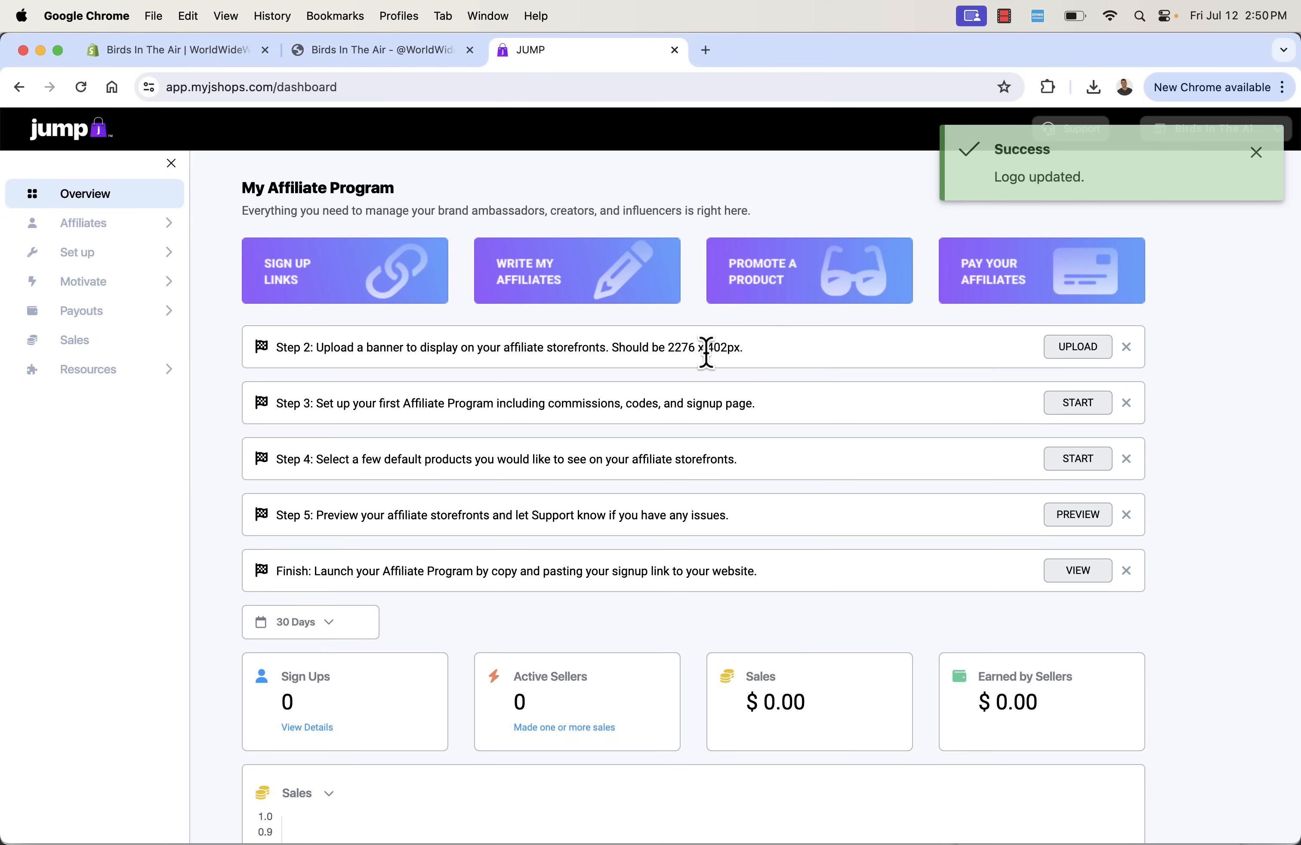
# - Upload "New Project (1).png" from Downloads as the affiliate storefront banner
pyautogui.doubleClick(592, 349)
pyautogui.click(592, 349)
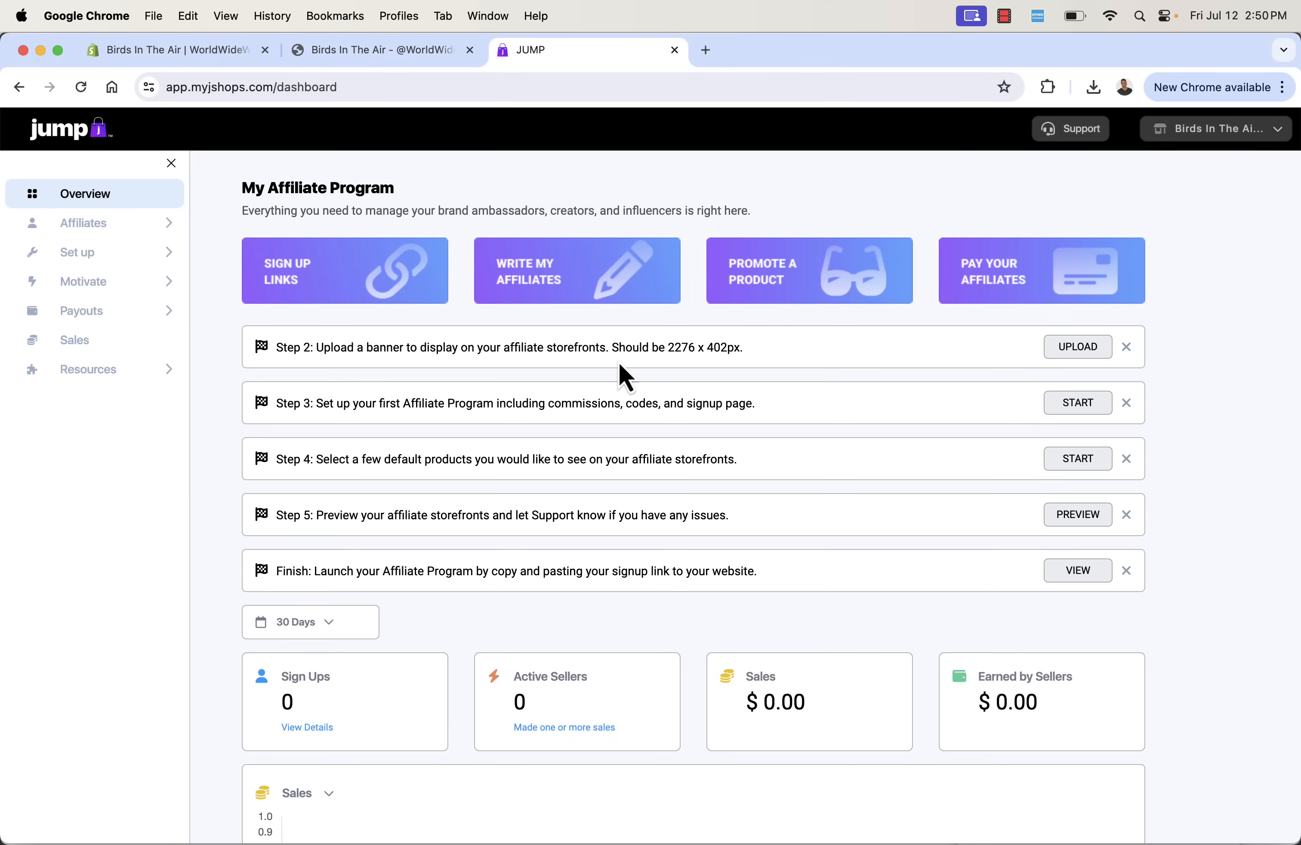
pyautogui.click(1079, 358)
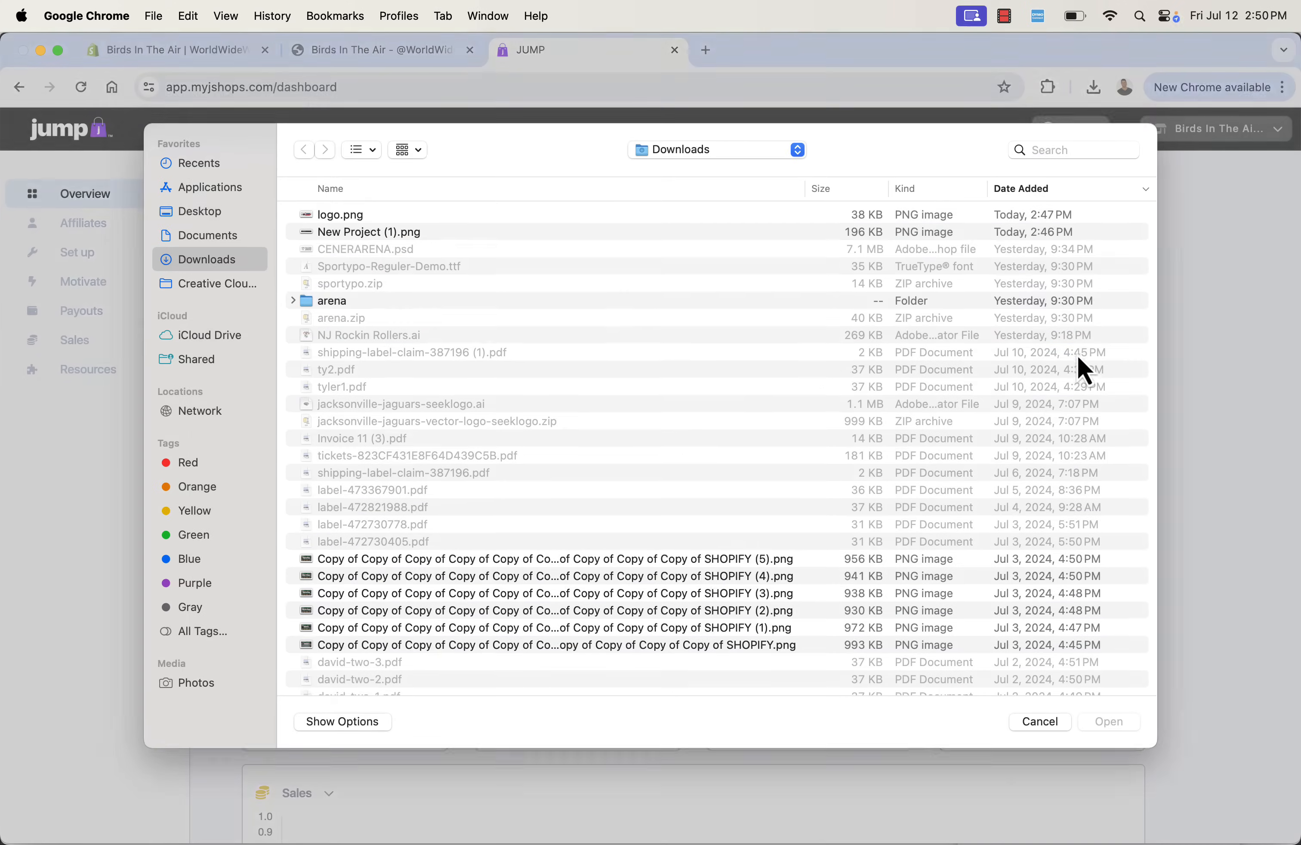
pyautogui.doubleClick(421, 234)
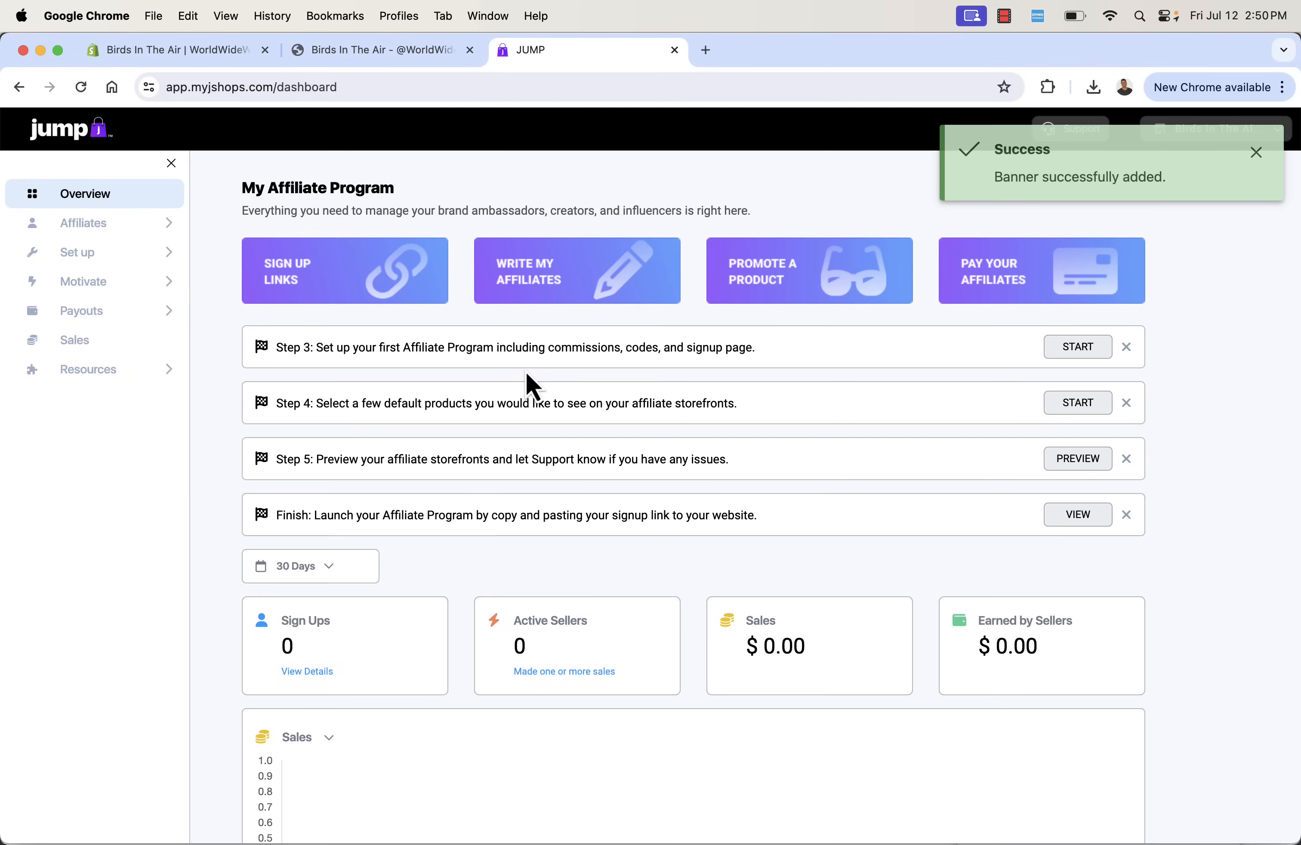
# - Start setup step 3 for the first affiliate program, including commissions, codes and signup page
pyautogui.tripleClick(470, 348)
pyautogui.click(569, 363)
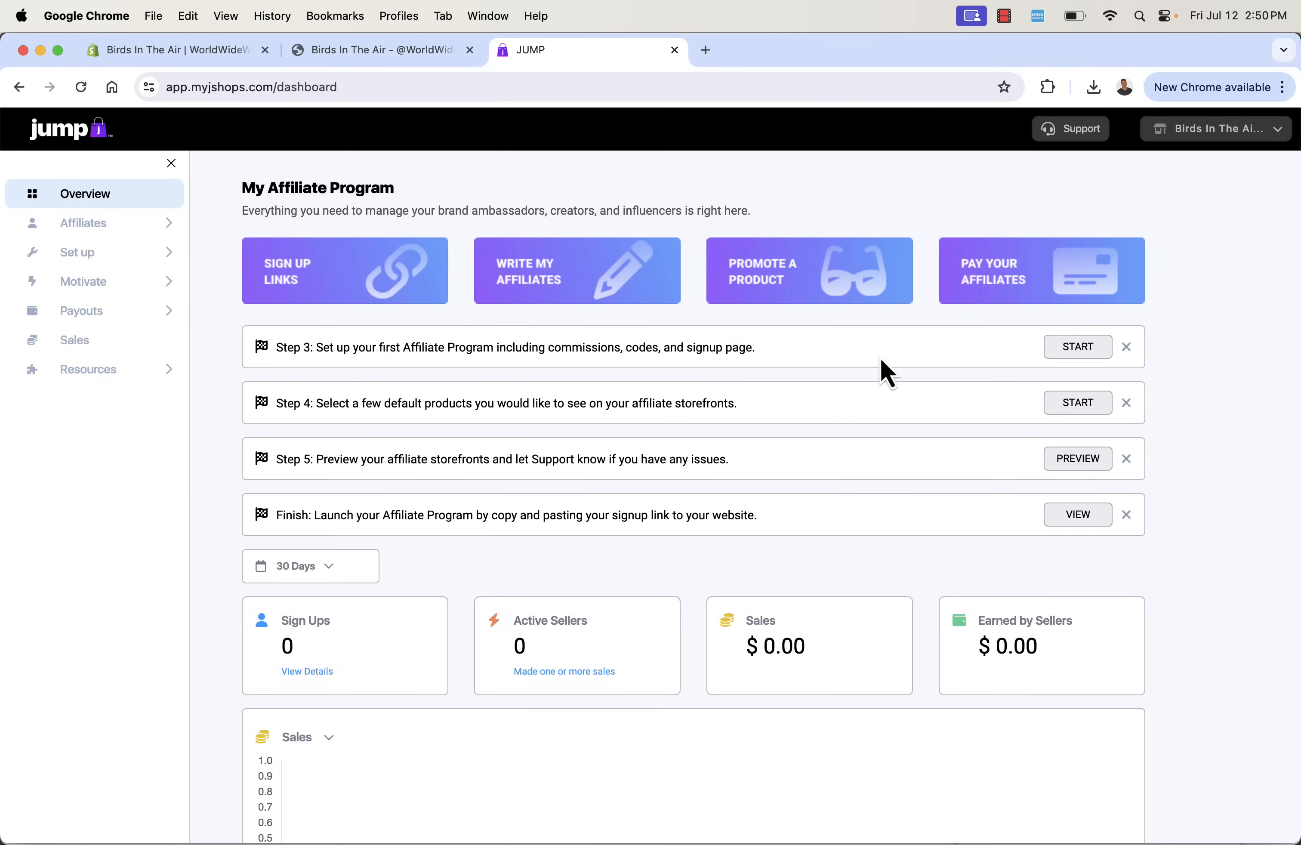
pyautogui.click(1090, 354)
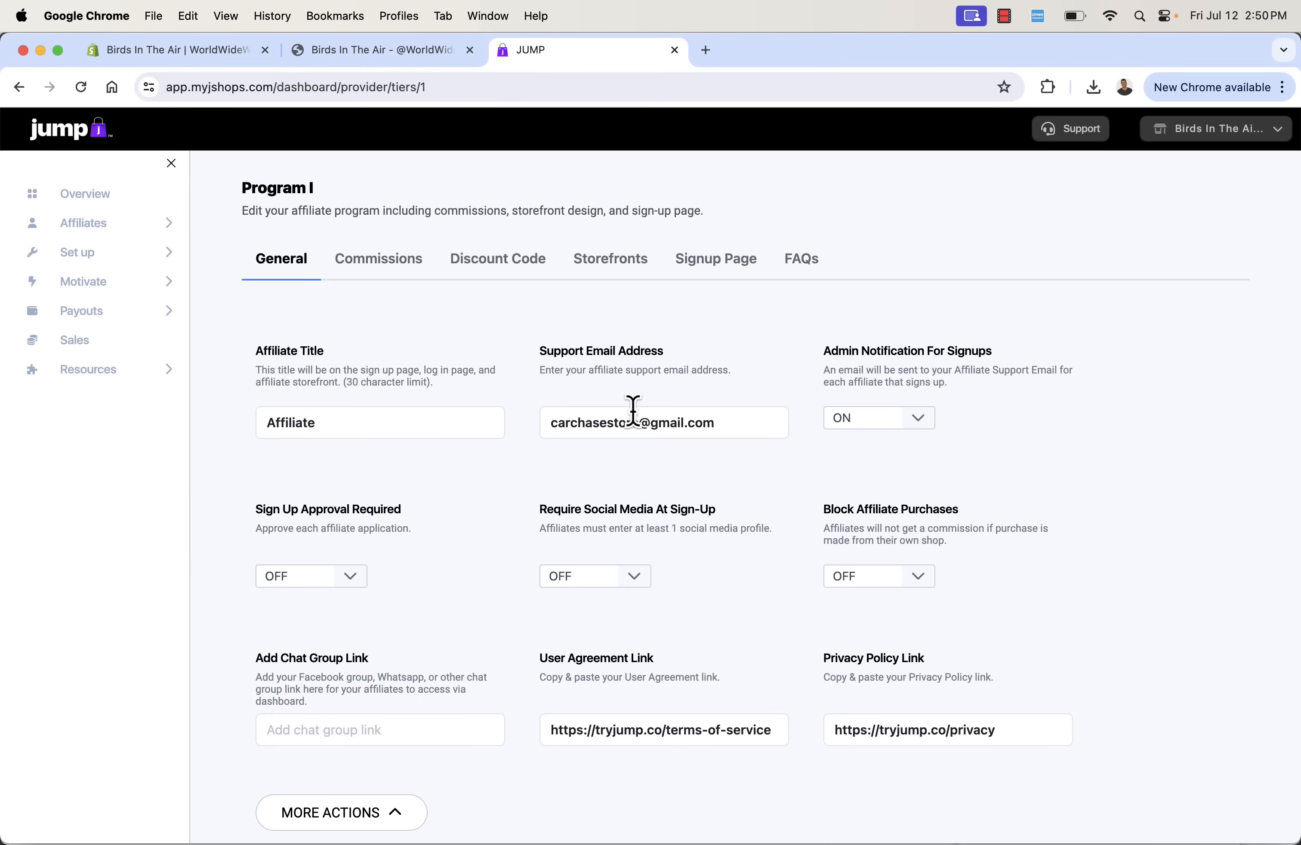
# - Check the options of Admin Notification For Signups in the program's general settings, leaving it ON
pyautogui.scroll(-2, 609, 349)
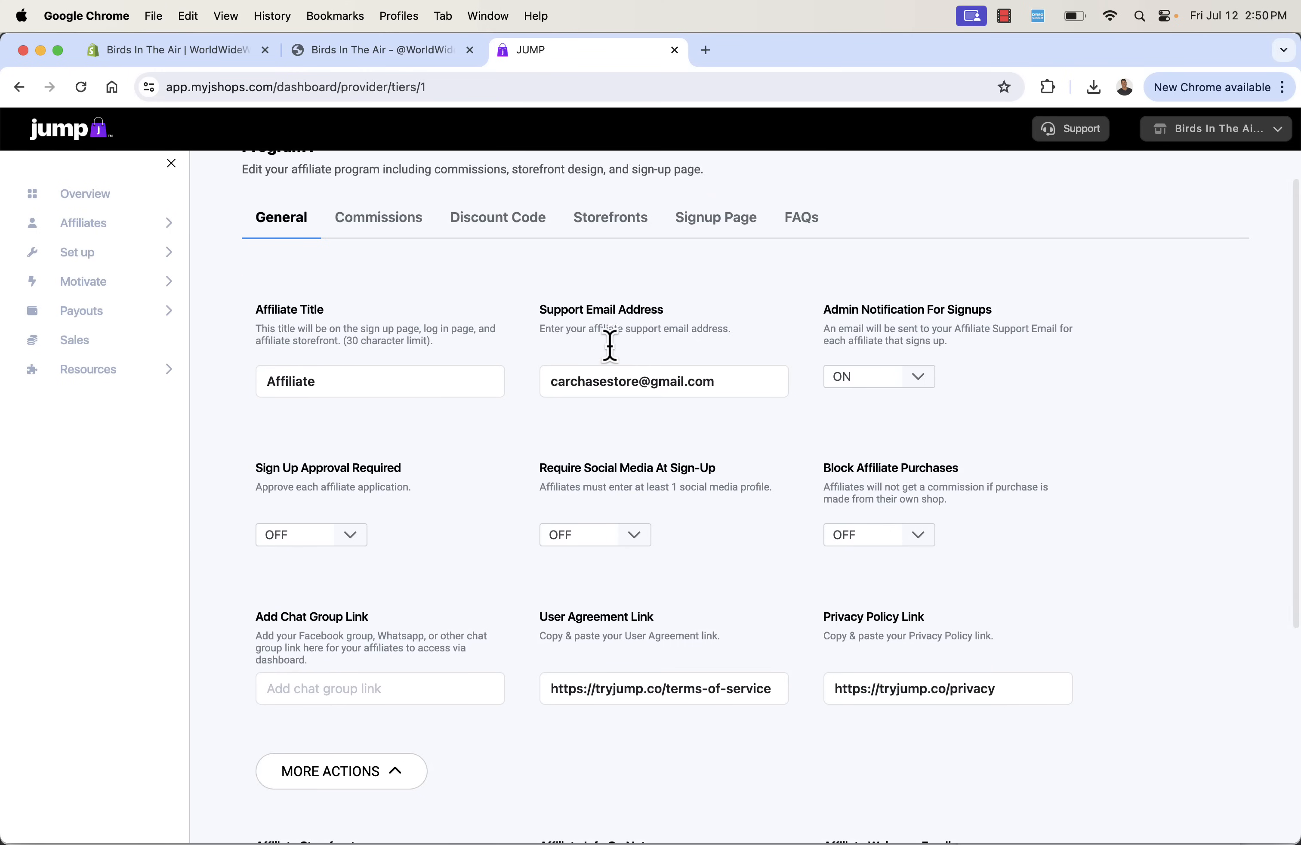
pyautogui.click(891, 366)
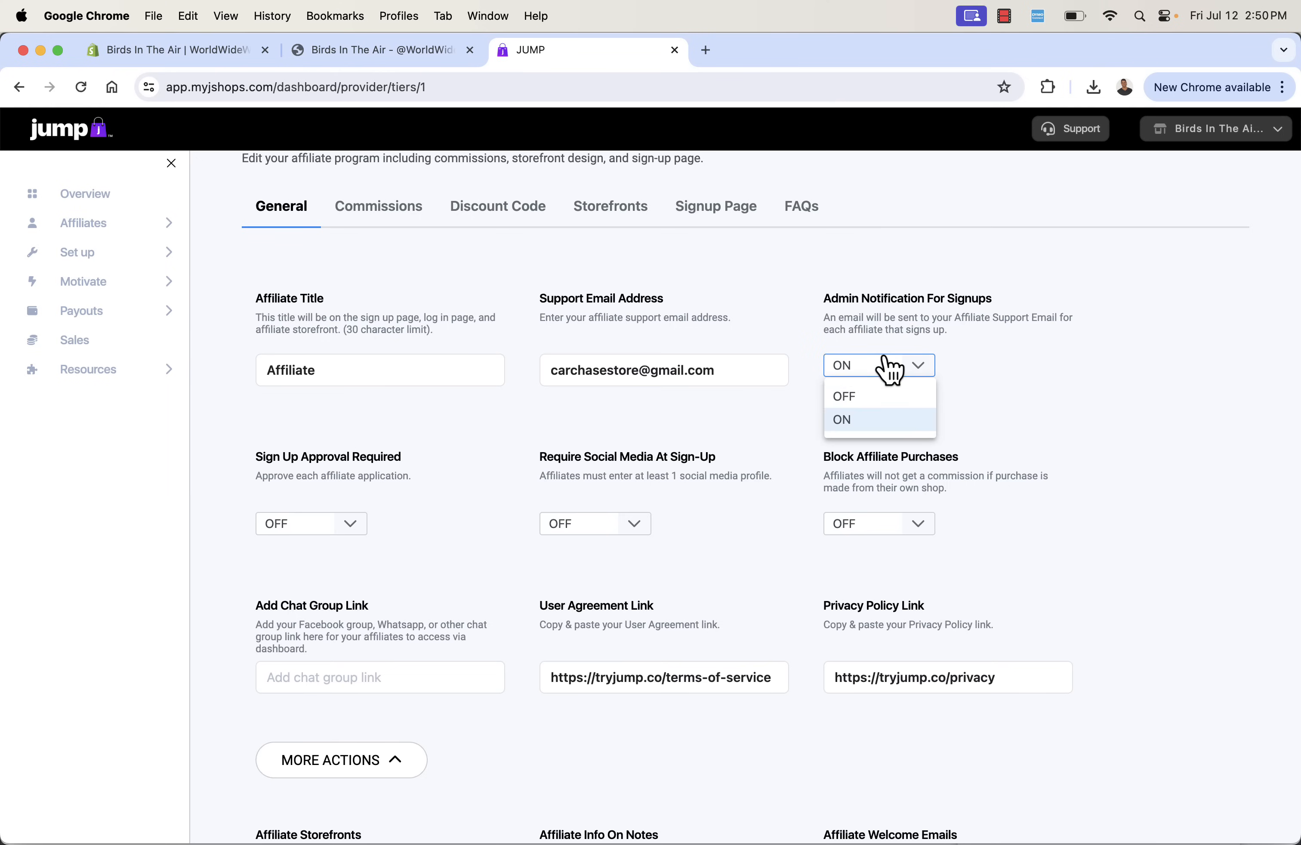
pyautogui.click(866, 301)
pyautogui.scroll(-2, 740, 379)
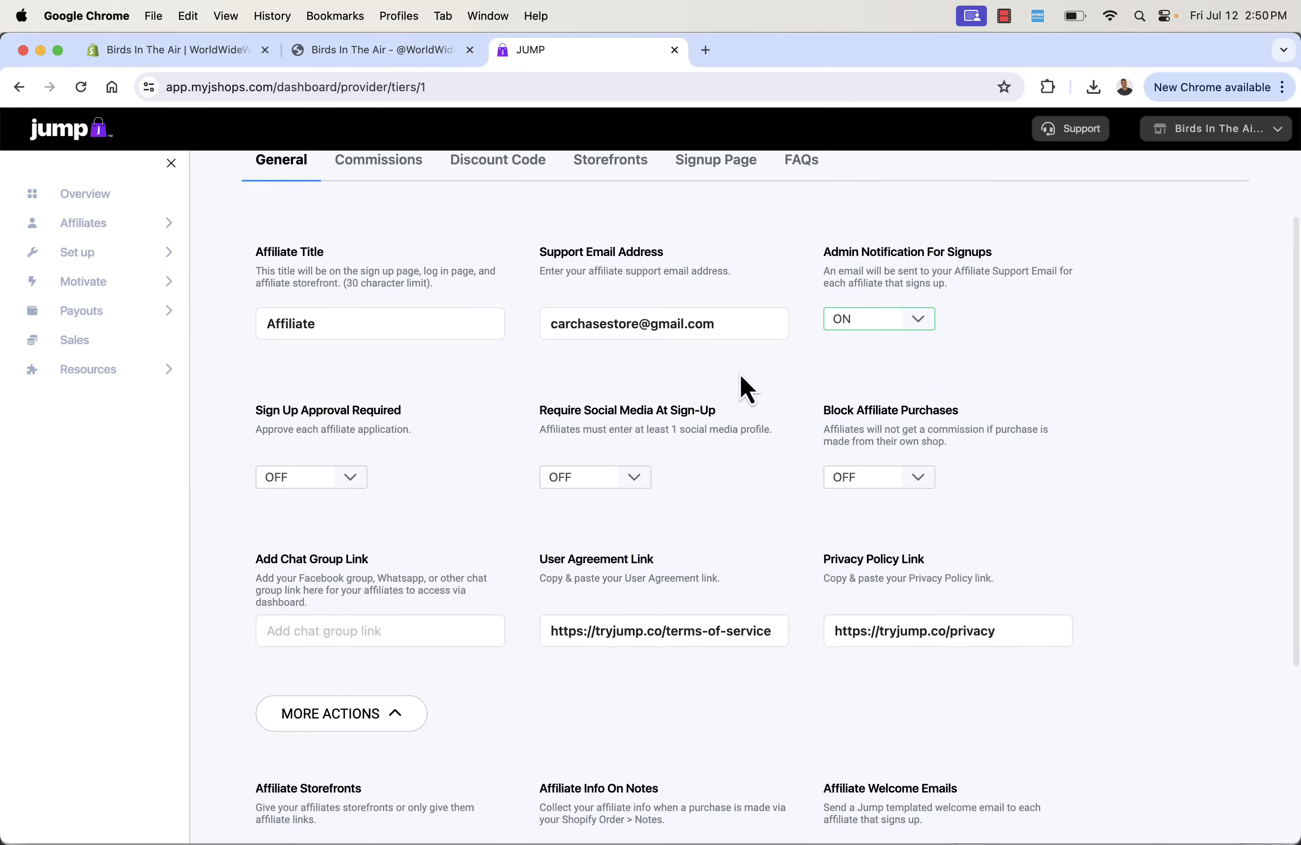
# - Switch Sign Up Approval Required to ON for the program and set it back to OFF
pyautogui.tripleClick(402, 425)
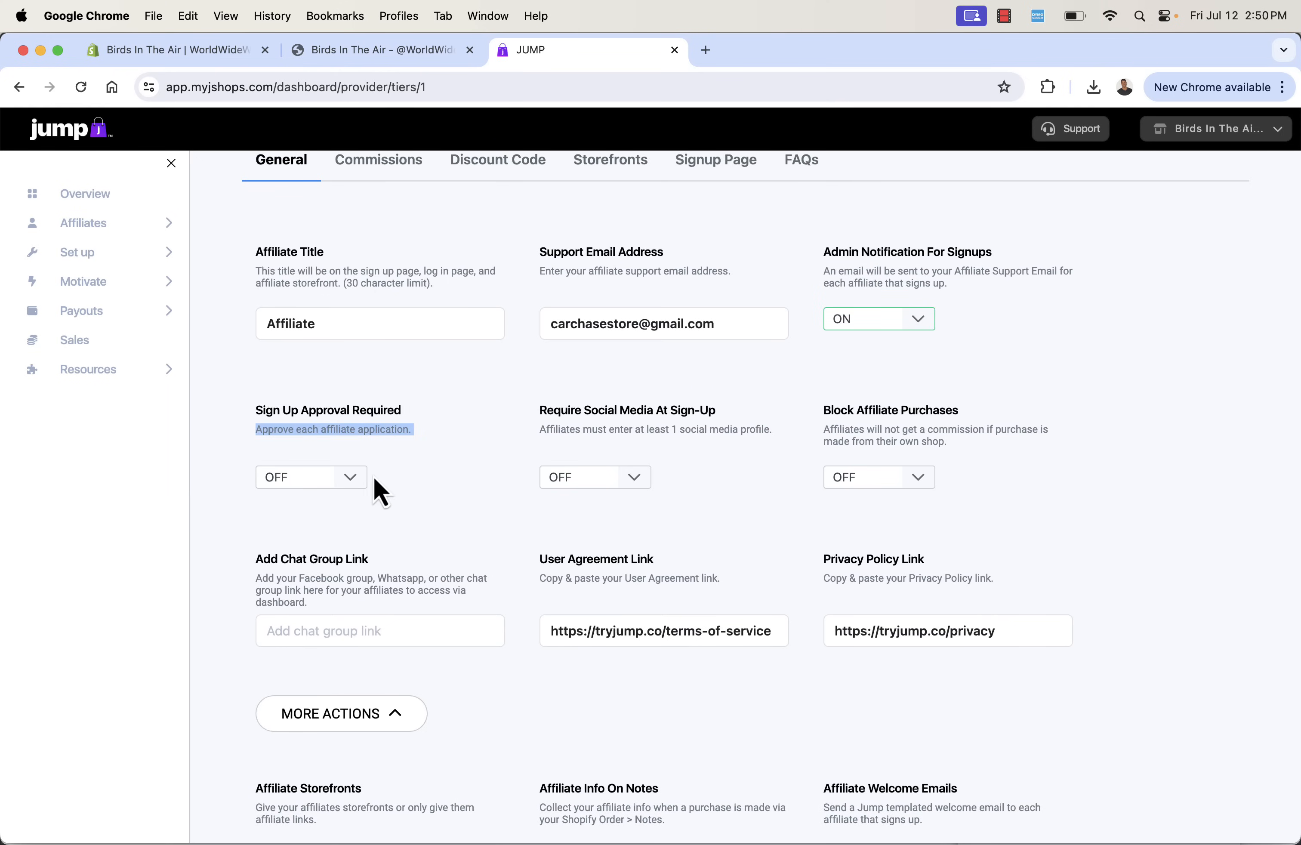
pyautogui.click(351, 479)
pyautogui.click(332, 444)
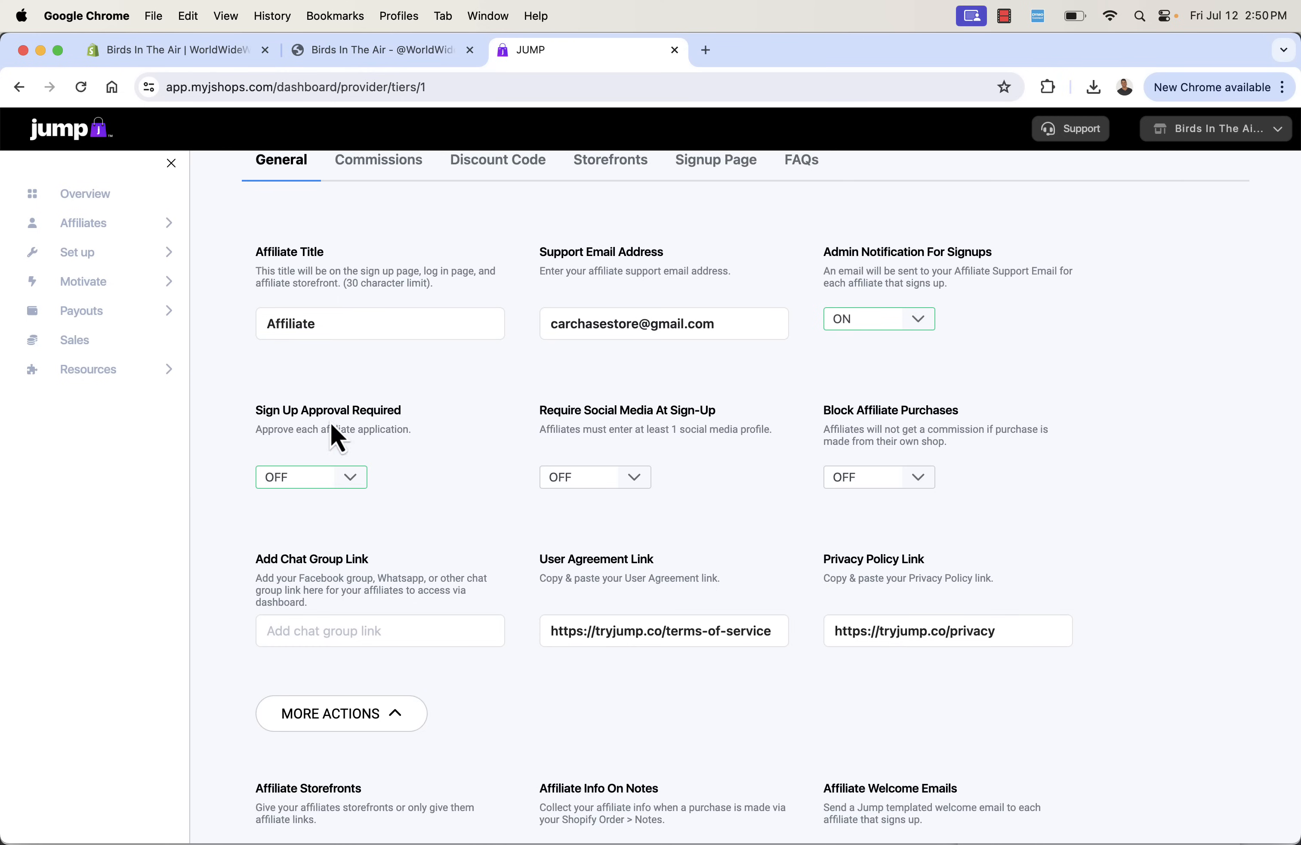
pyautogui.click(333, 478)
pyautogui.click(331, 532)
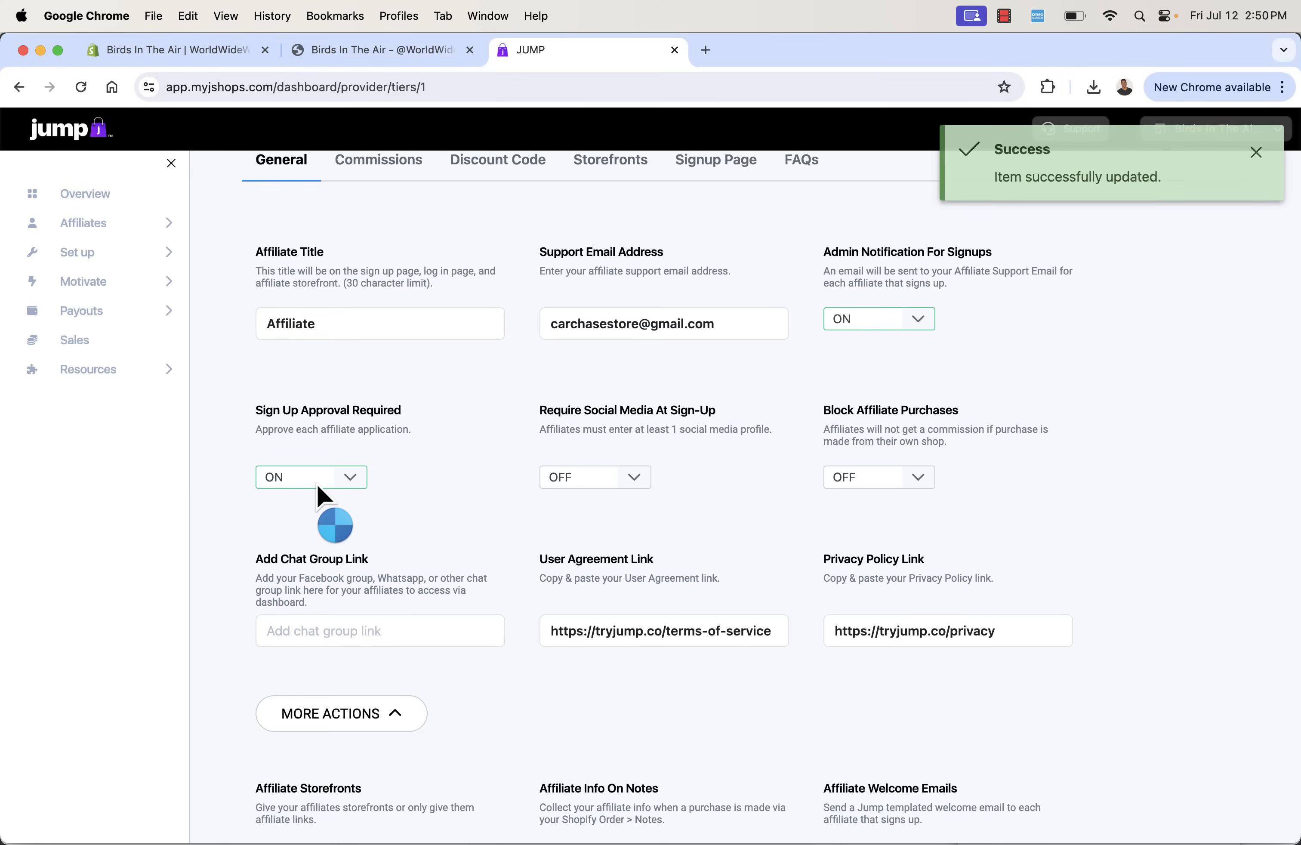
pyautogui.click(327, 479)
pyautogui.click(324, 505)
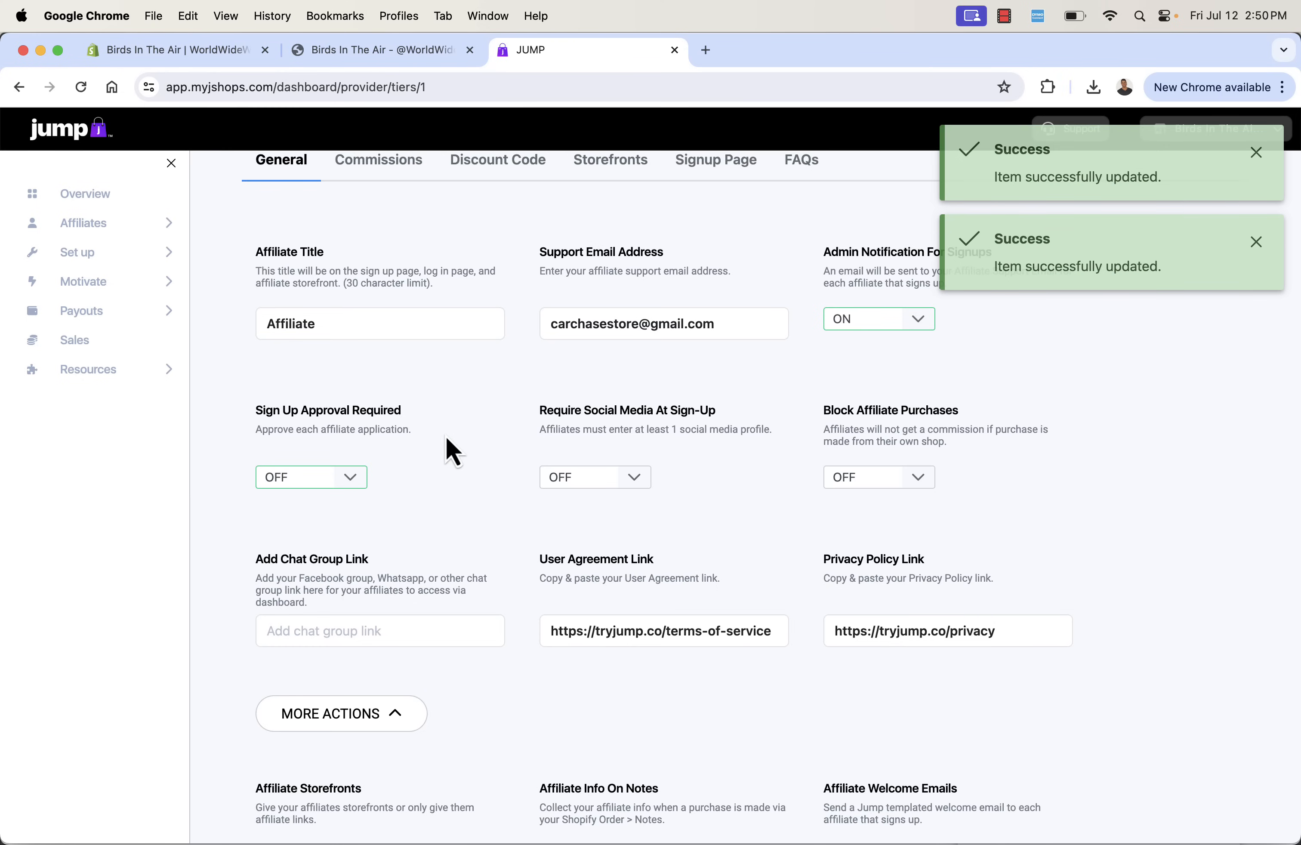
# - Set both Require Social Media At Sign-Up and Block Affiliate Purchases to ON for the program
pyautogui.click(609, 494)
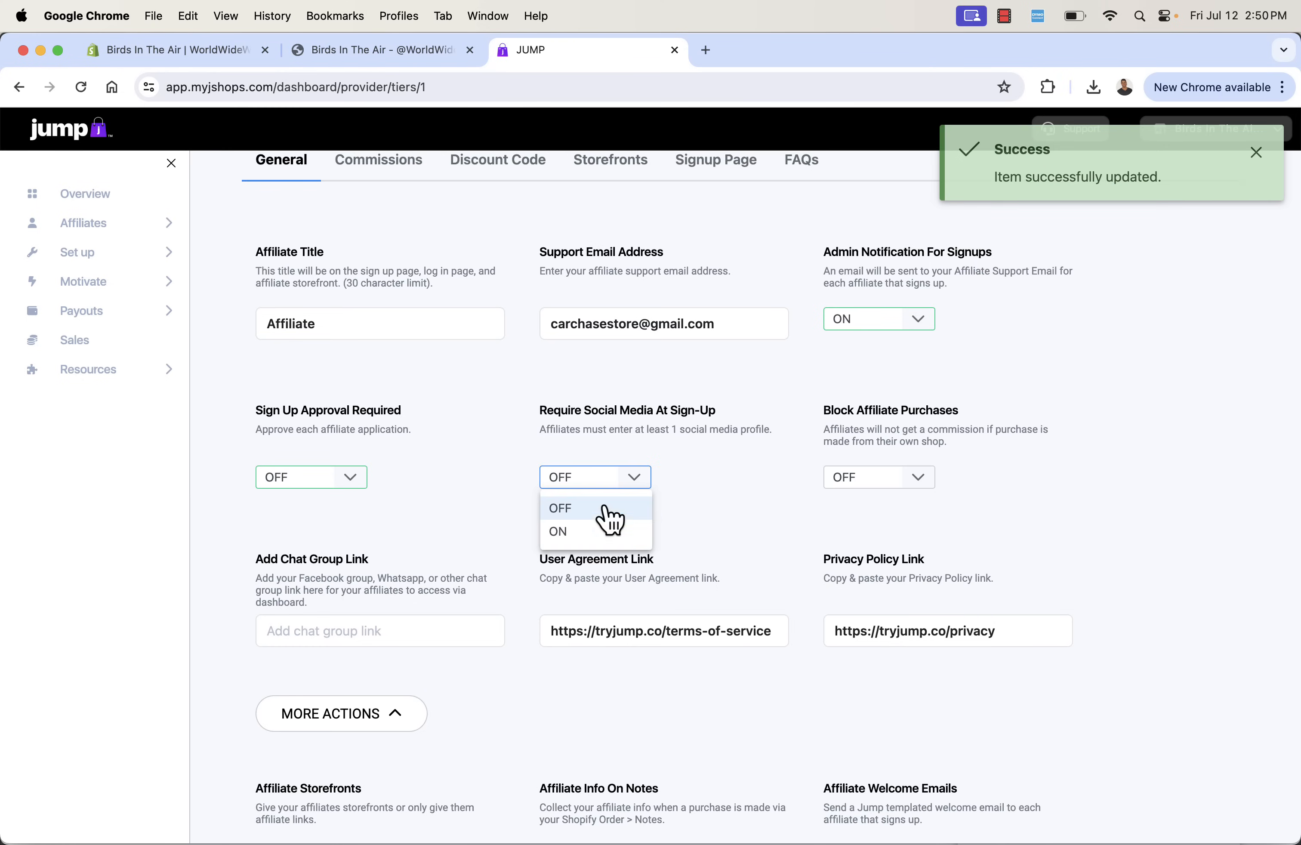
pyautogui.click(599, 532)
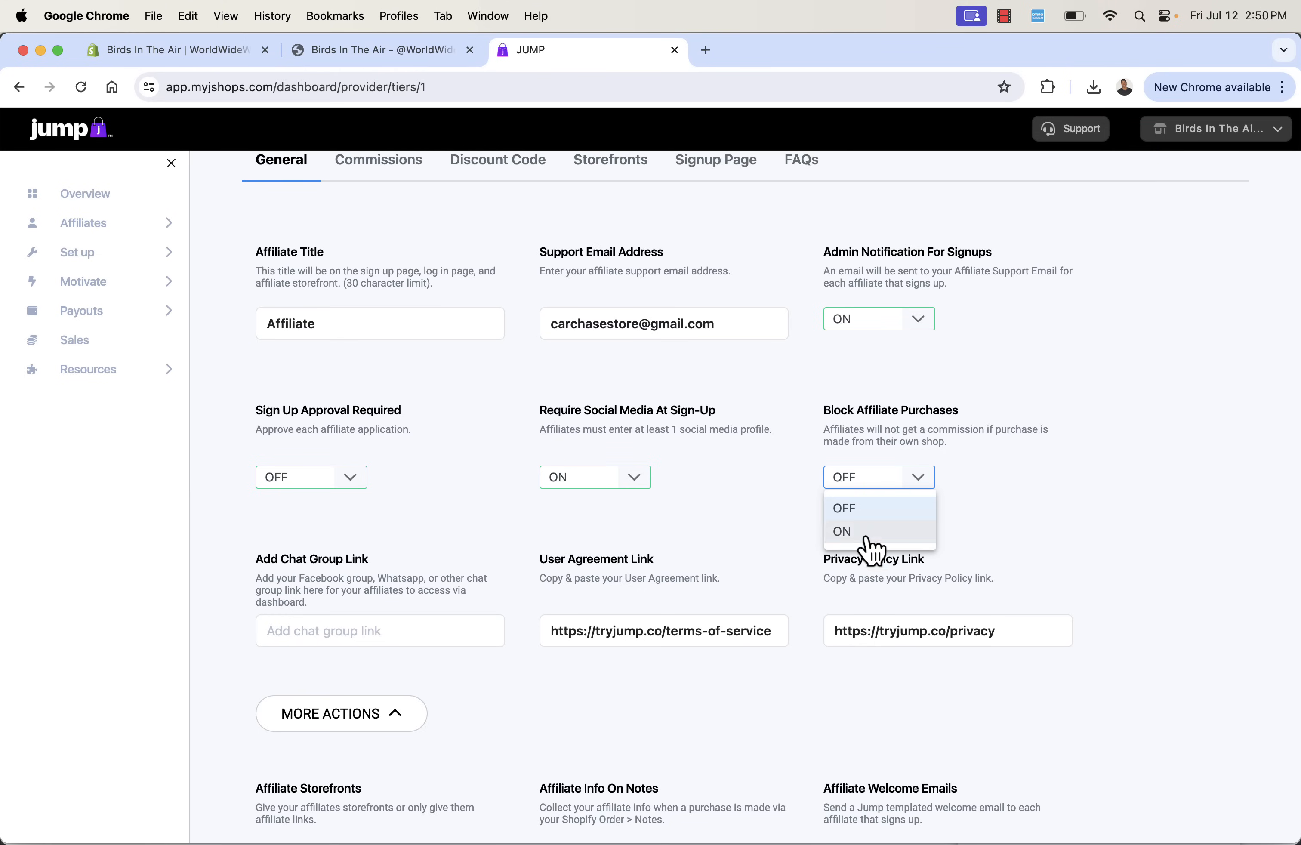
pyautogui.click(865, 535)
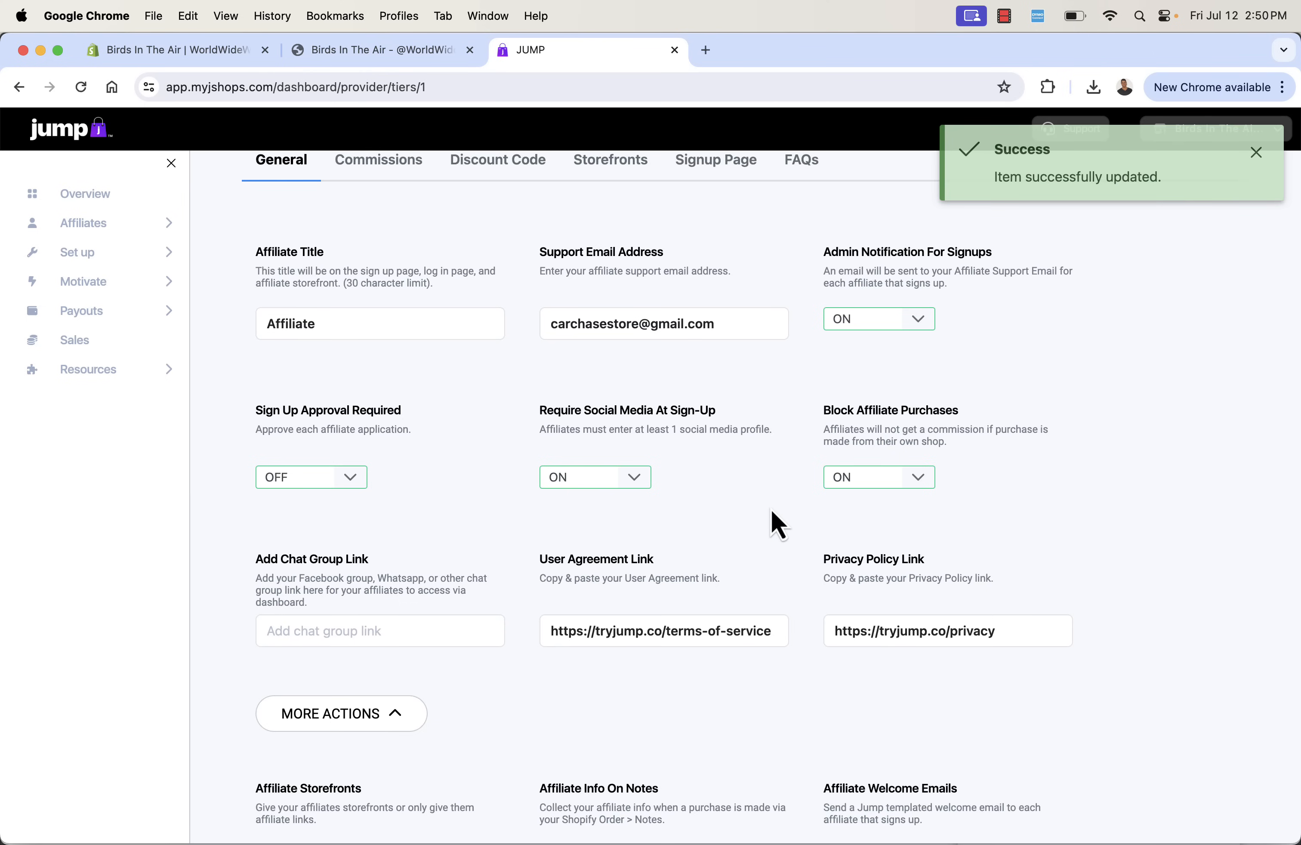
# - Set Affiliate Info On Notes to ON in the program's additional general settings
pyautogui.scroll(-5, 779, 524)
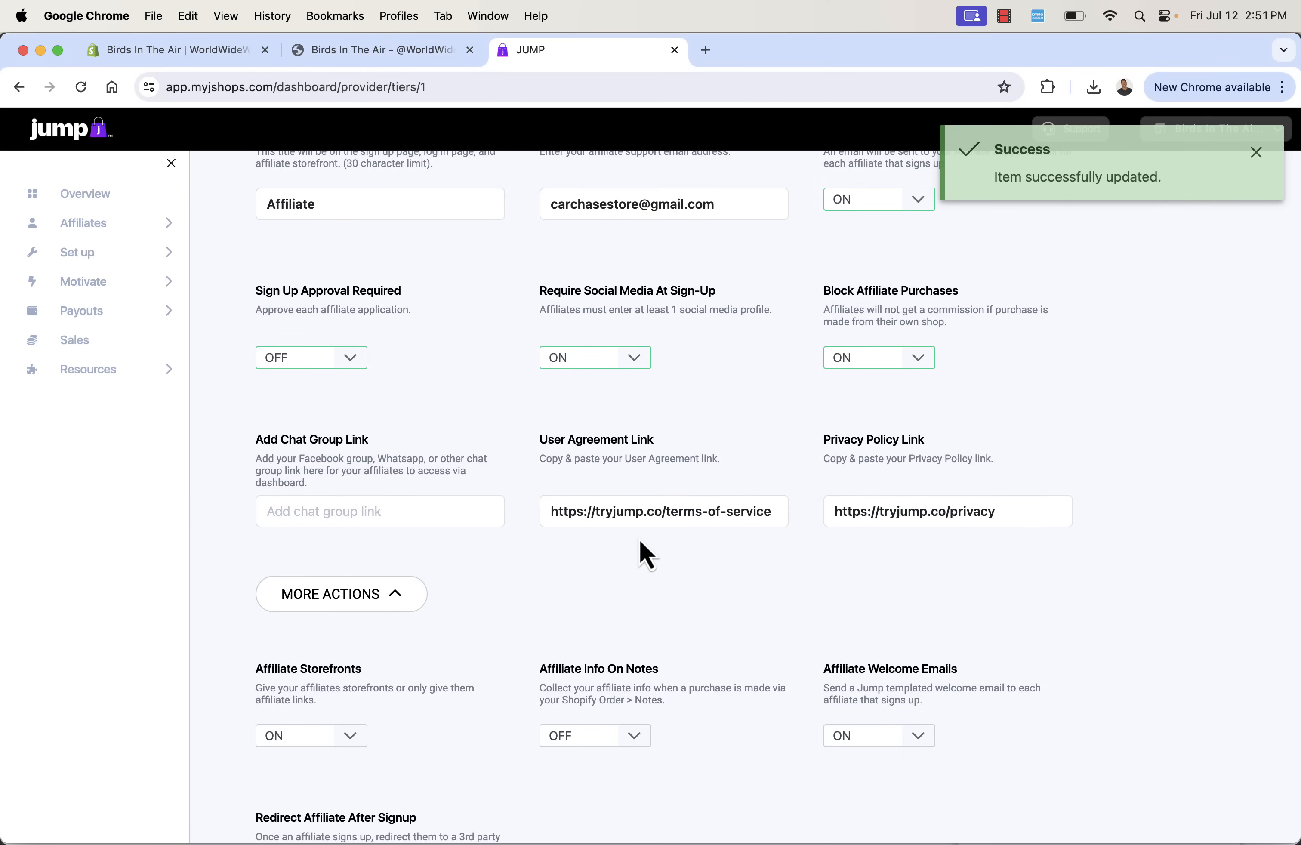
pyautogui.scroll(-1, 467, 528)
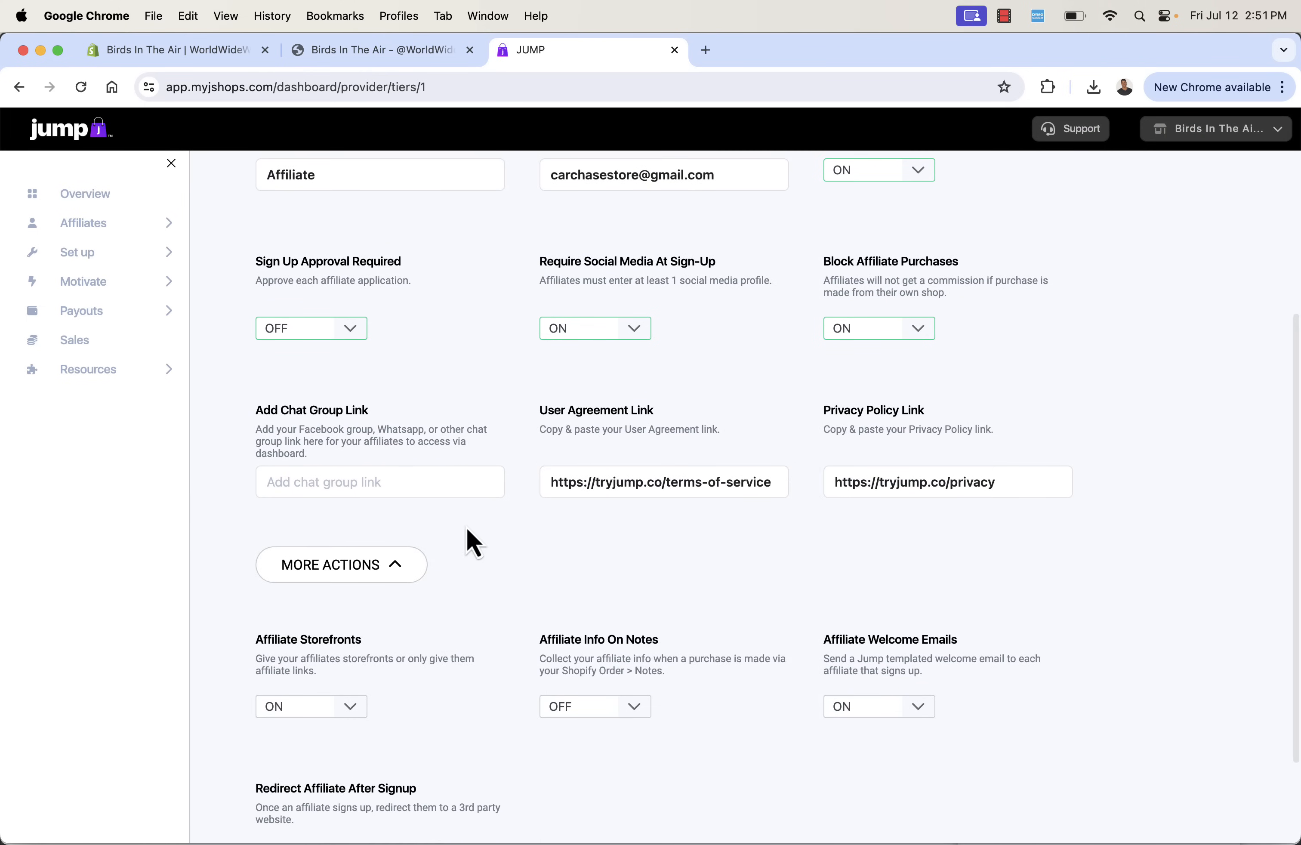
pyautogui.scroll(-1, 485, 544)
pyautogui.scroll(-1, 493, 560)
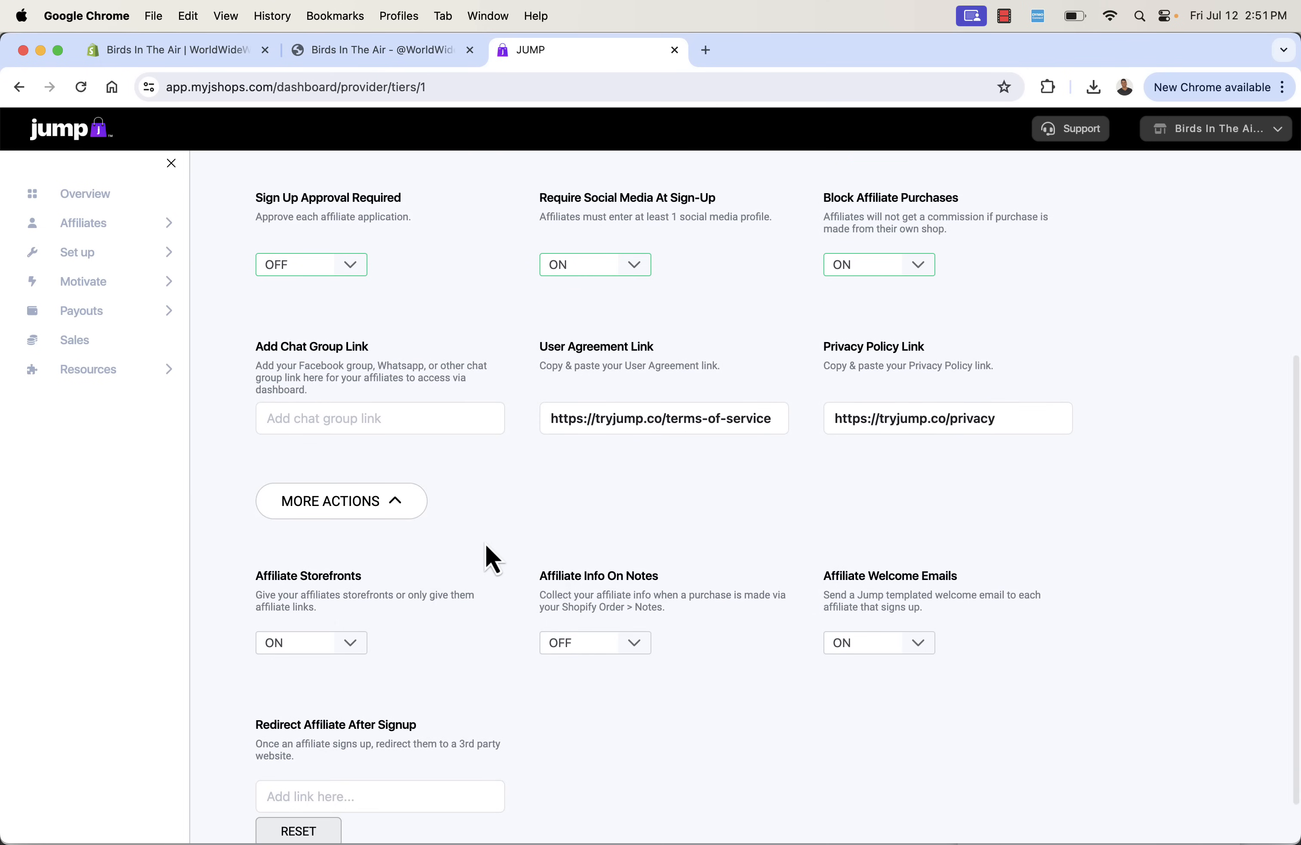
pyautogui.scroll(-2, 448, 491)
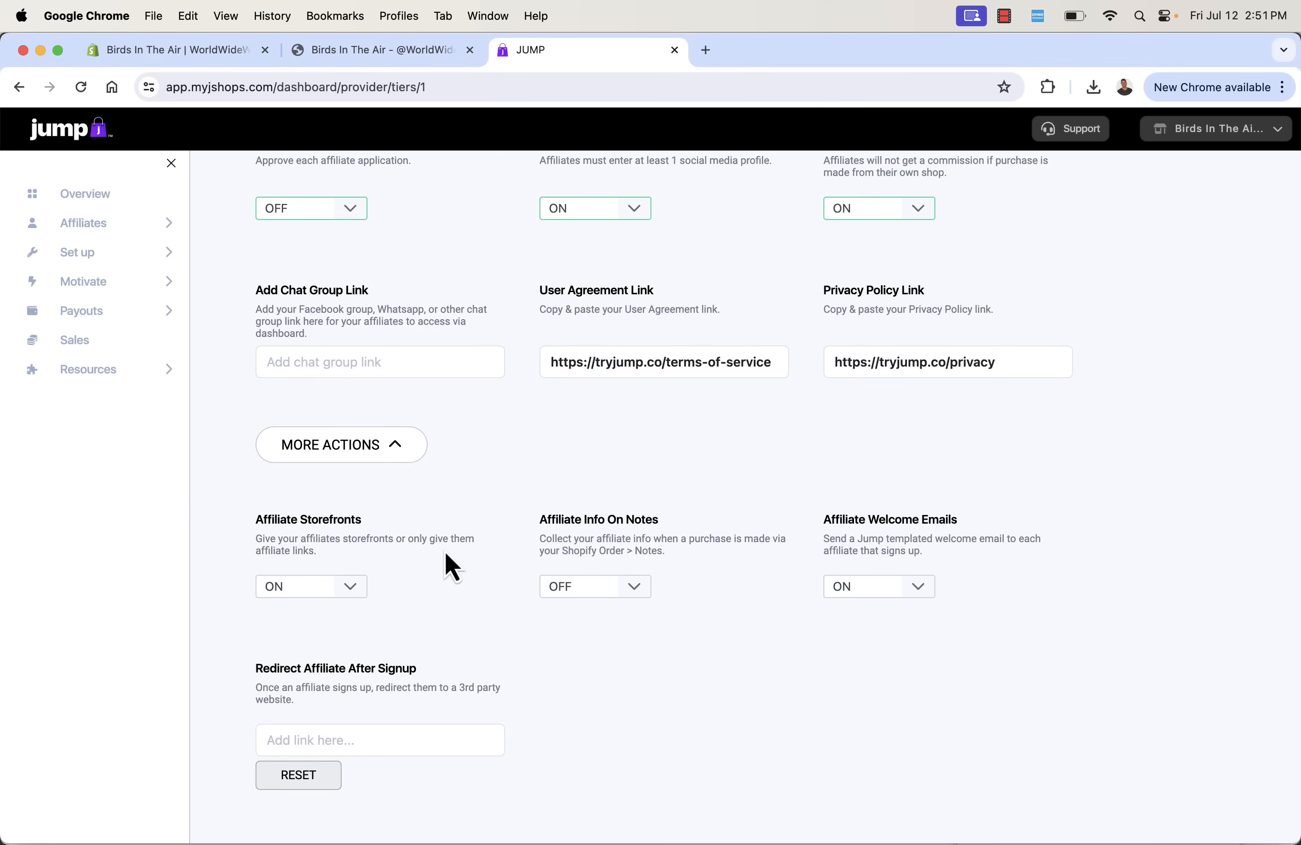
pyautogui.scroll(10, 445, 553)
pyautogui.scroll(-10, 446, 552)
pyautogui.click(608, 590)
pyautogui.click(603, 643)
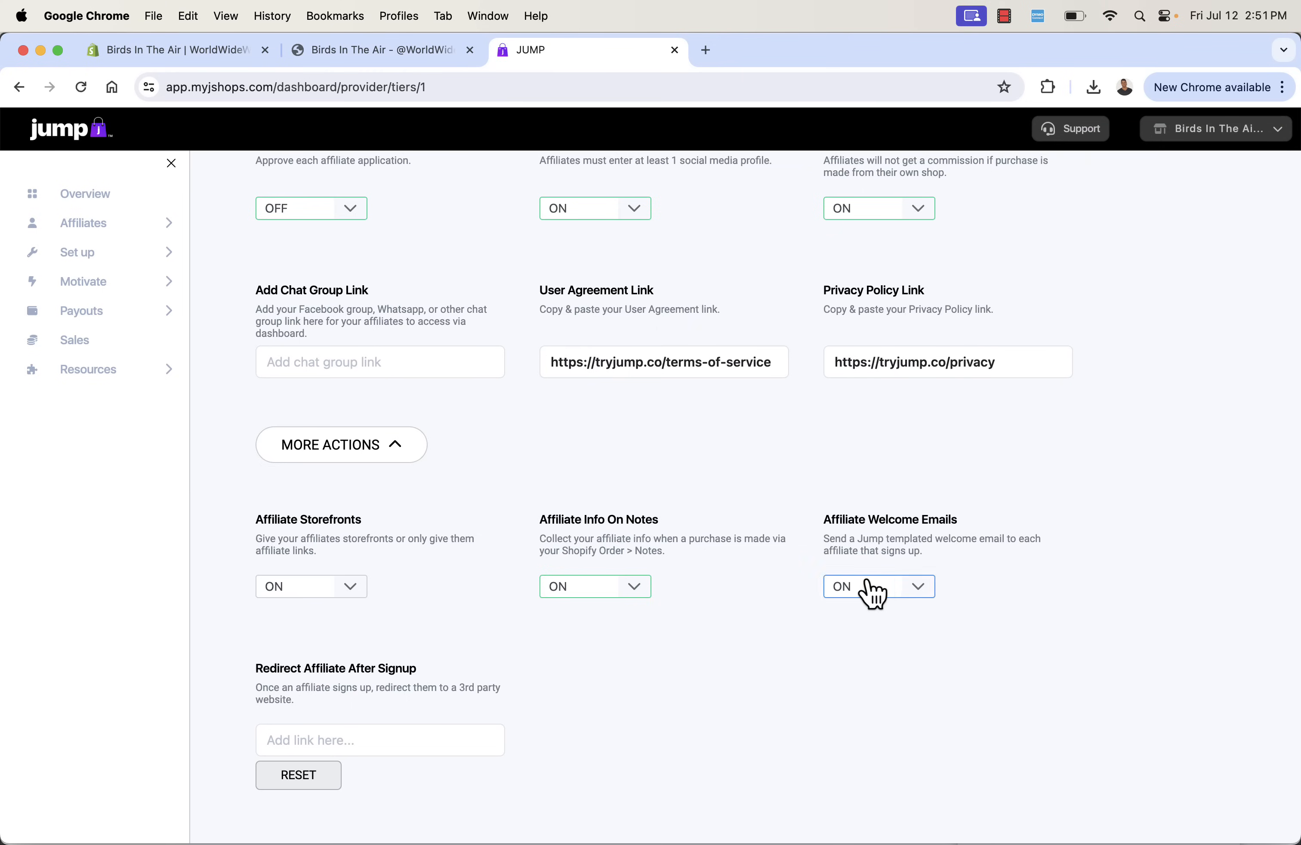
# - Open the commission settings of Program I
pyautogui.scroll(1, 804, 594)
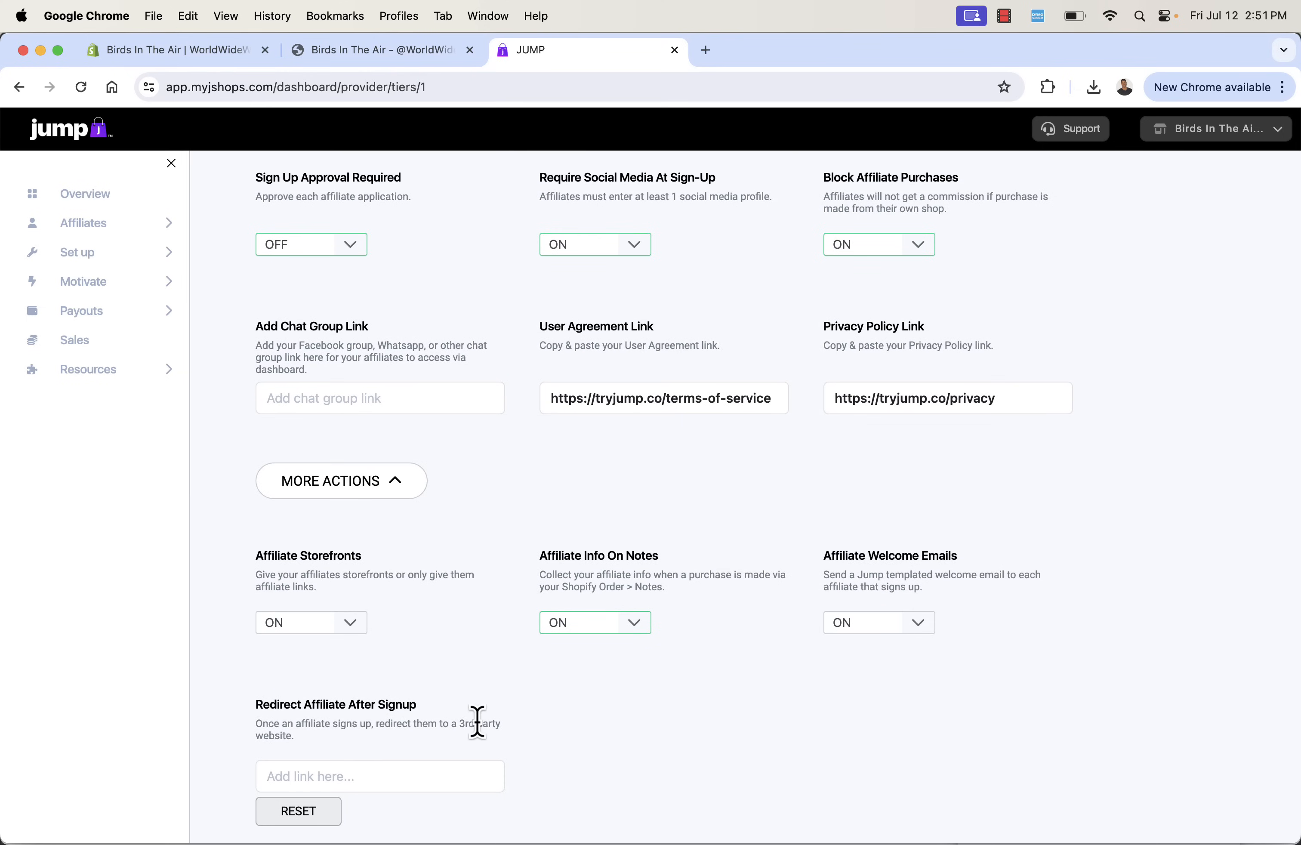
pyautogui.scroll(6, 437, 719)
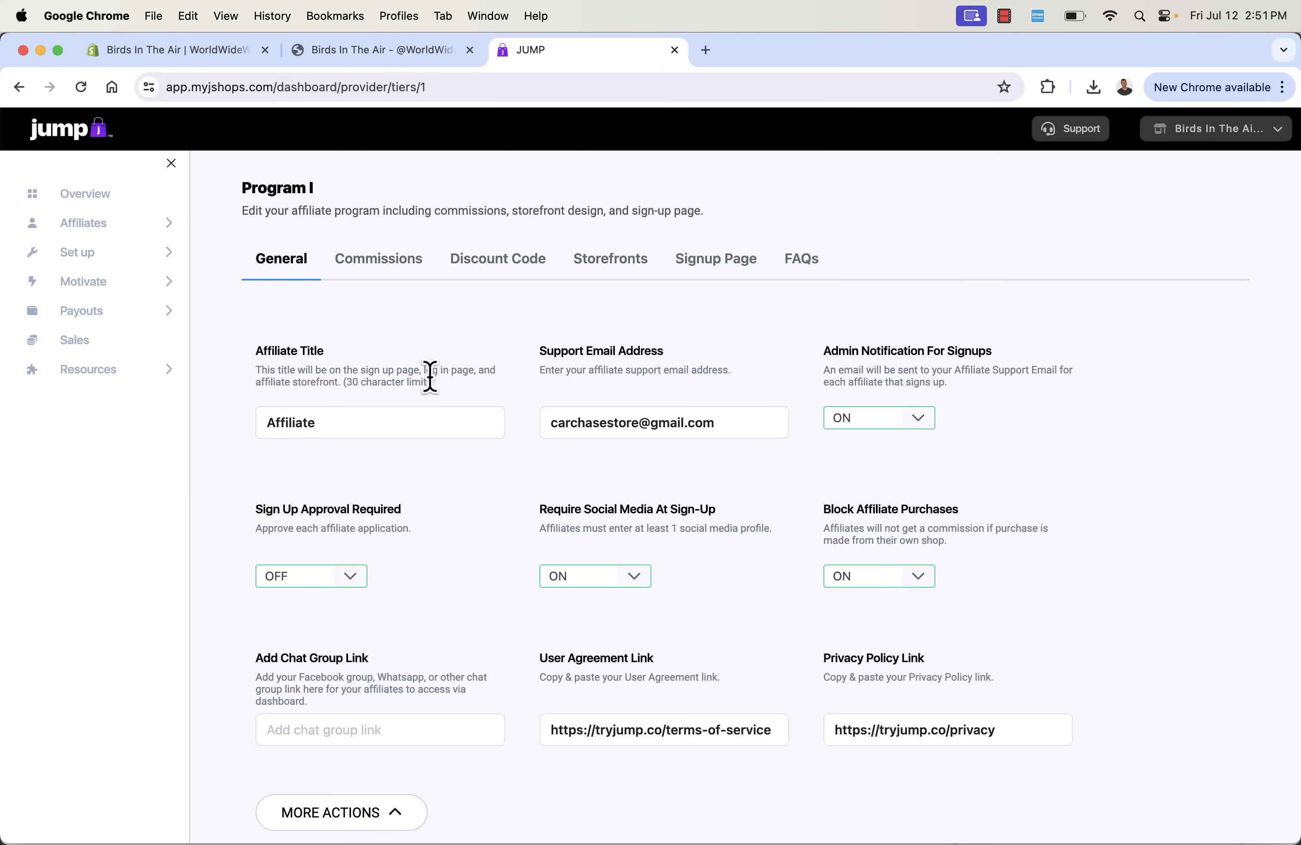
pyautogui.click(354, 269)
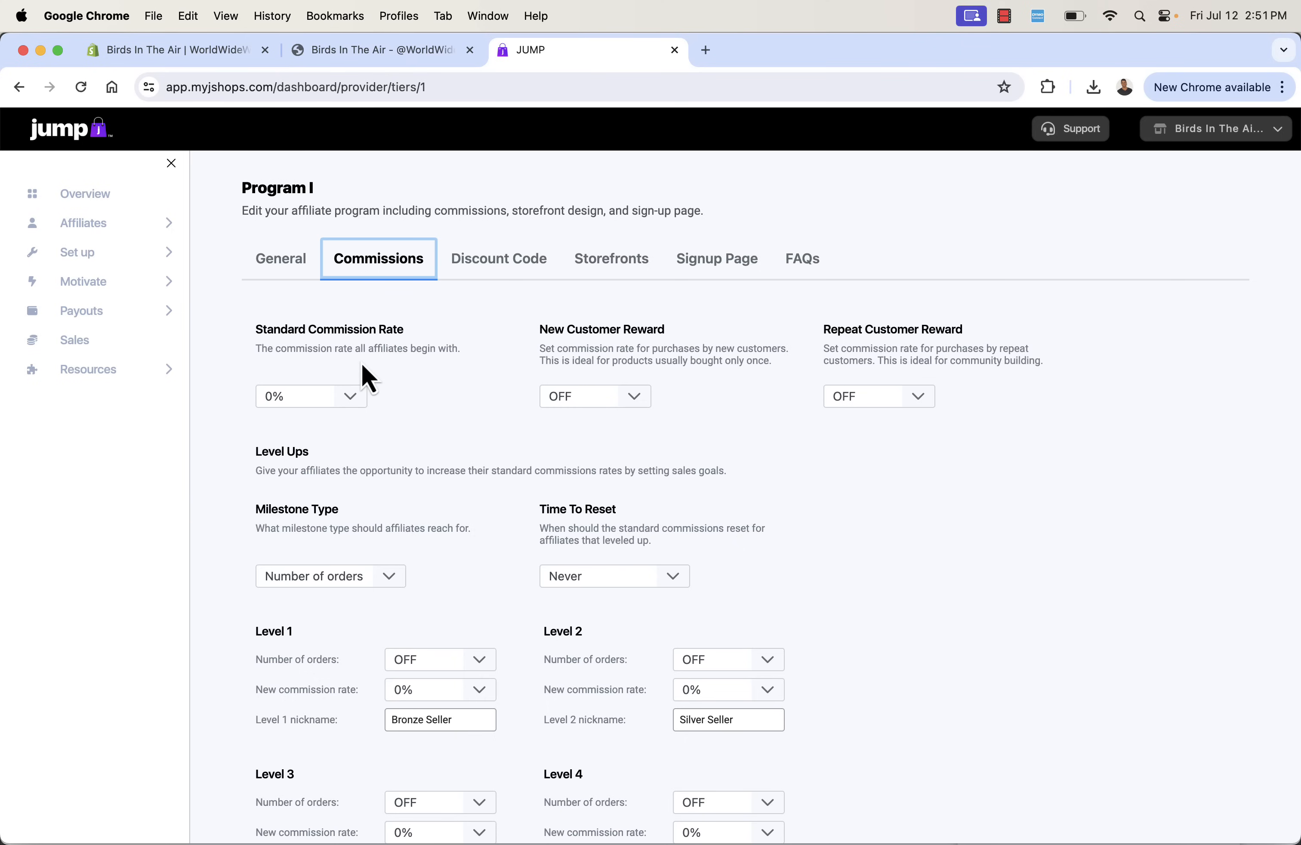
# - Set the program's Standard Commission Rate to 5% and confirm the new value for all affiliates
pyautogui.click(351, 400)
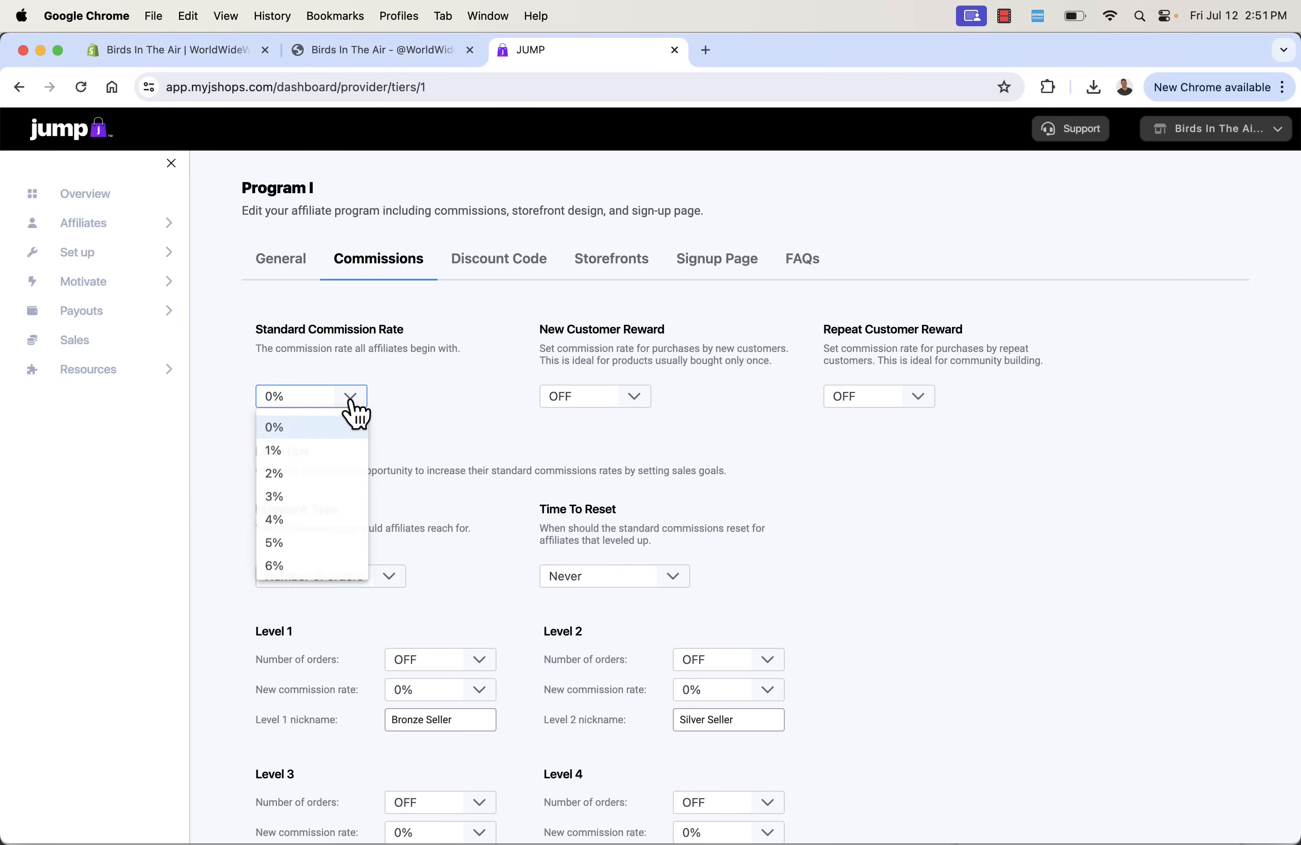
pyautogui.click(340, 544)
pyautogui.click(617, 525)
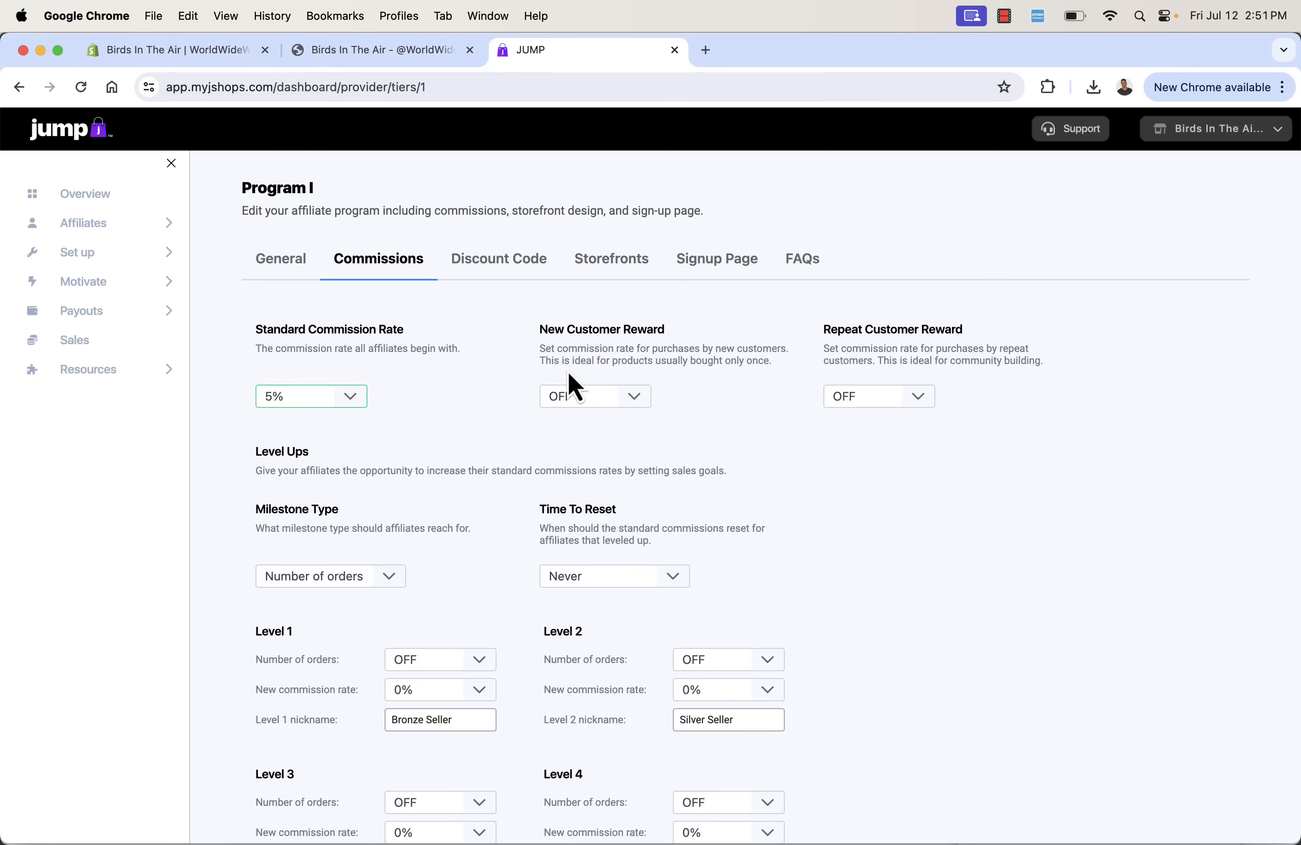
# - Check the rate options offered for New Customer Reward and Repeat Customer Reward
pyautogui.click(597, 404)
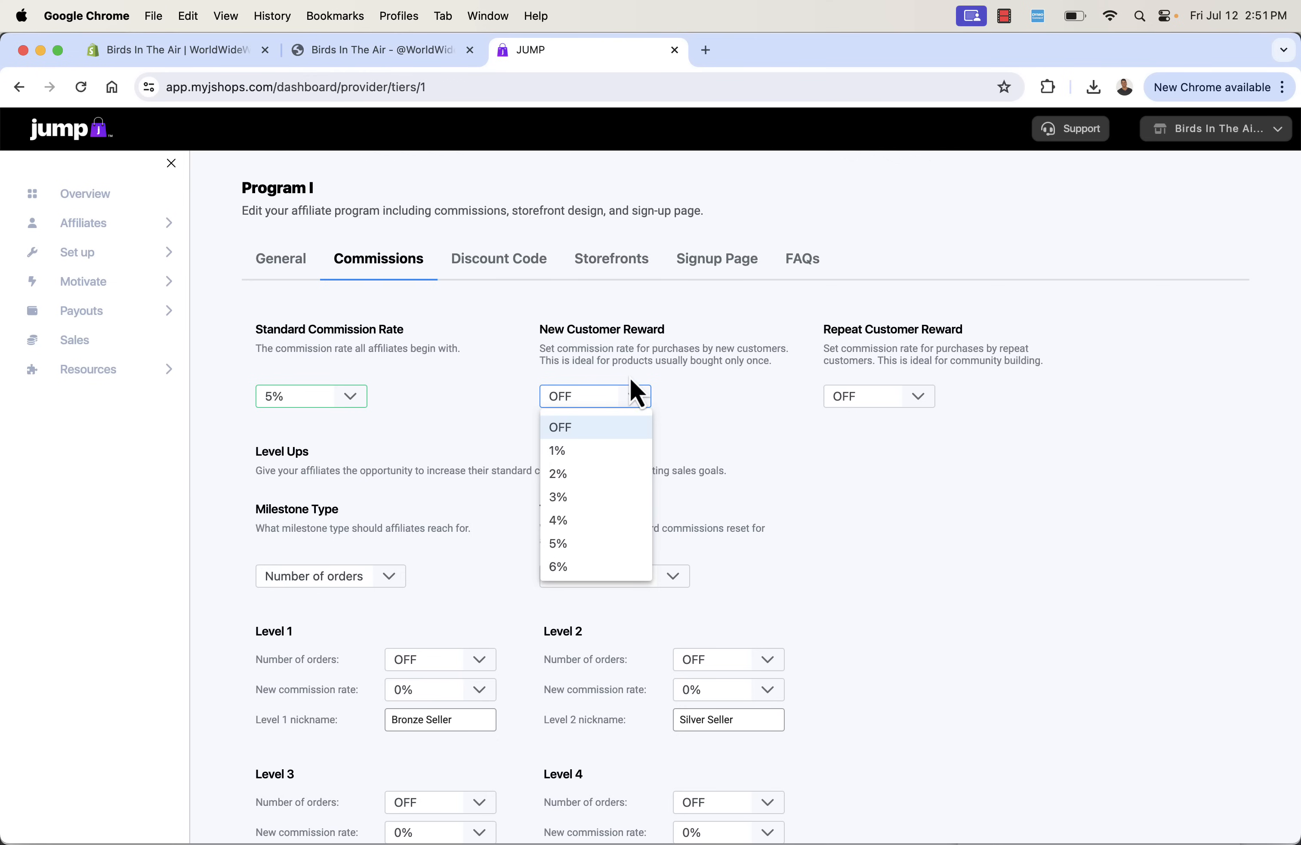
pyautogui.click(654, 346)
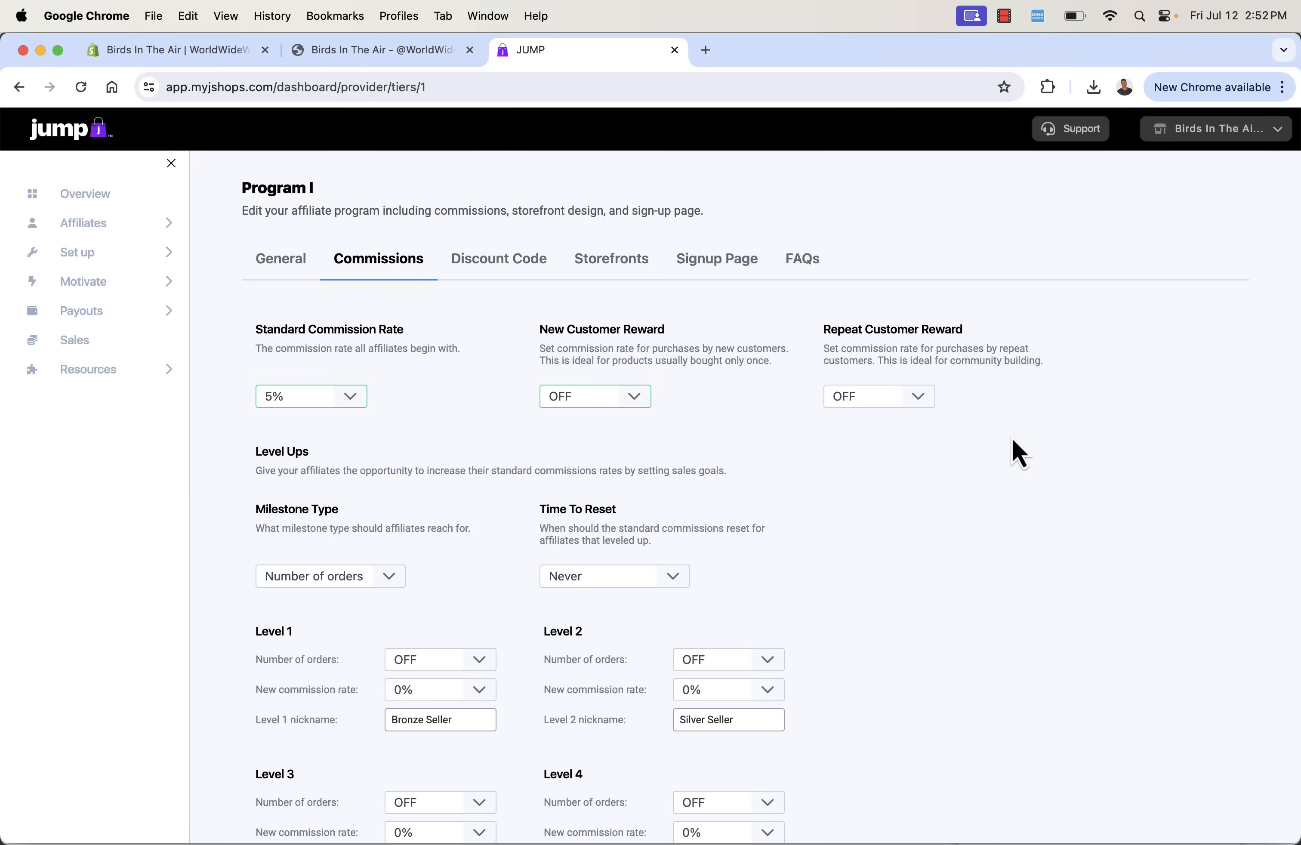
pyautogui.click(895, 404)
pyautogui.click(958, 457)
pyautogui.scroll(-3, 833, 480)
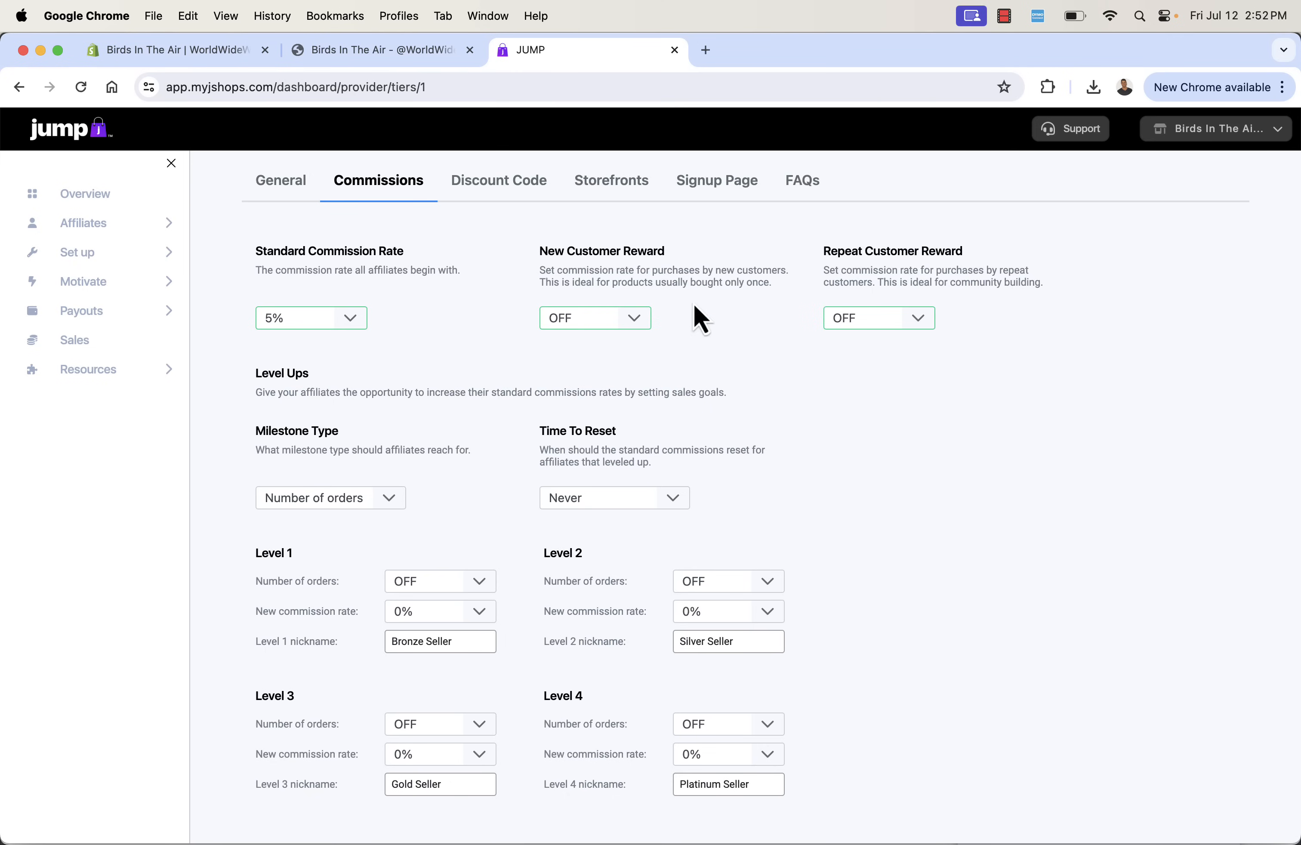
pyautogui.tripleClick(617, 282)
pyautogui.click(631, 321)
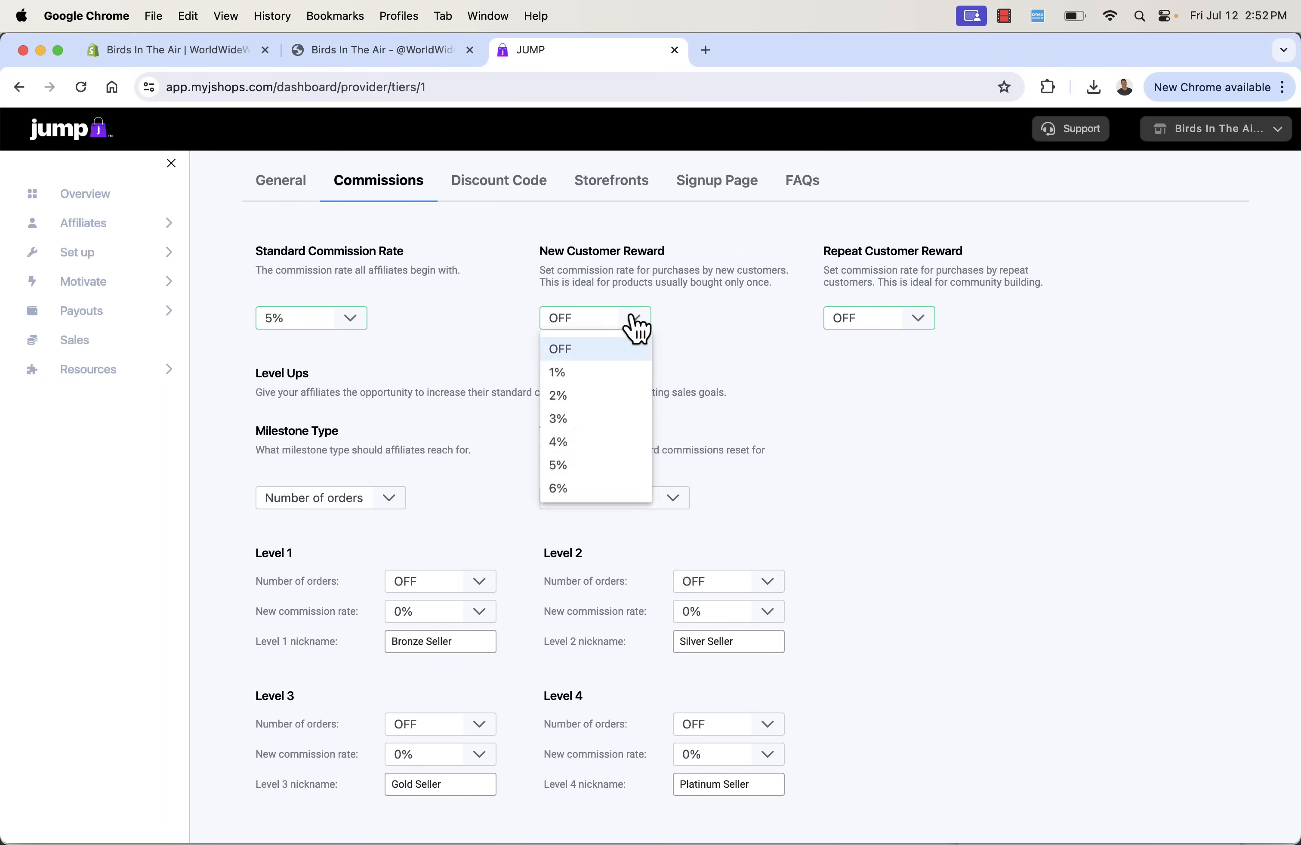
pyautogui.click(621, 276)
pyautogui.scroll(-1, 702, 400)
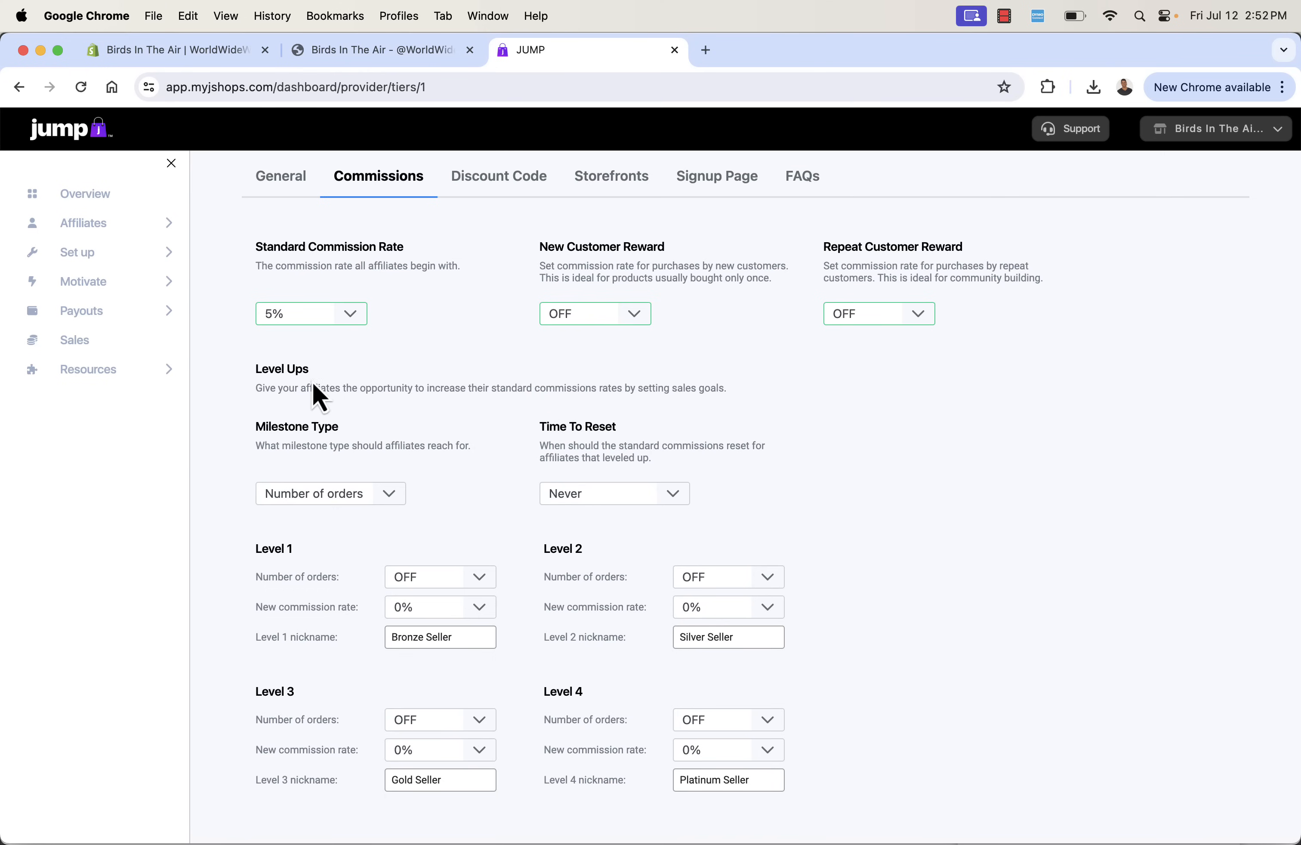
# - Set the program's Standard Commission Rate to 3% and confirm the new commission for all affiliates
pyautogui.click(336, 316)
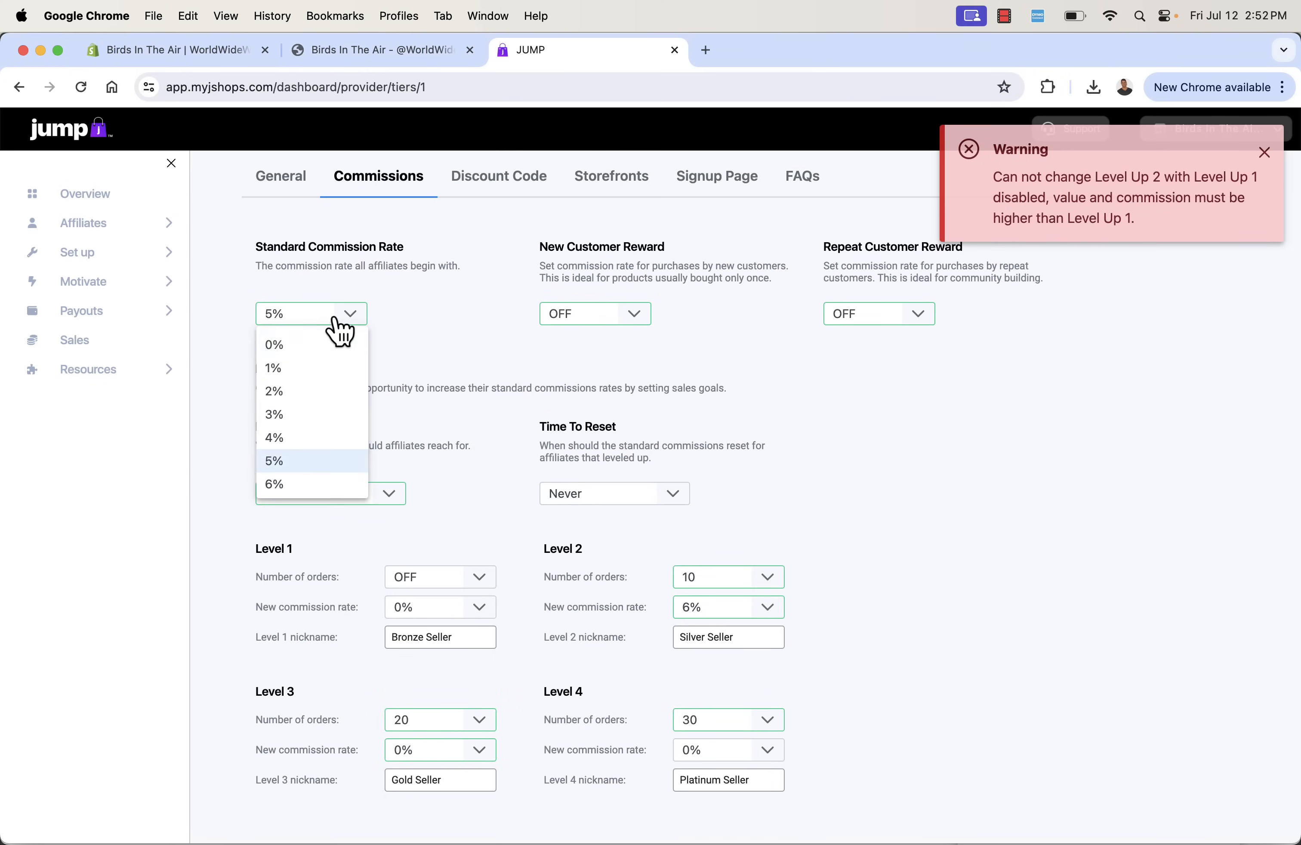
pyautogui.click(331, 417)
pyautogui.click(575, 524)
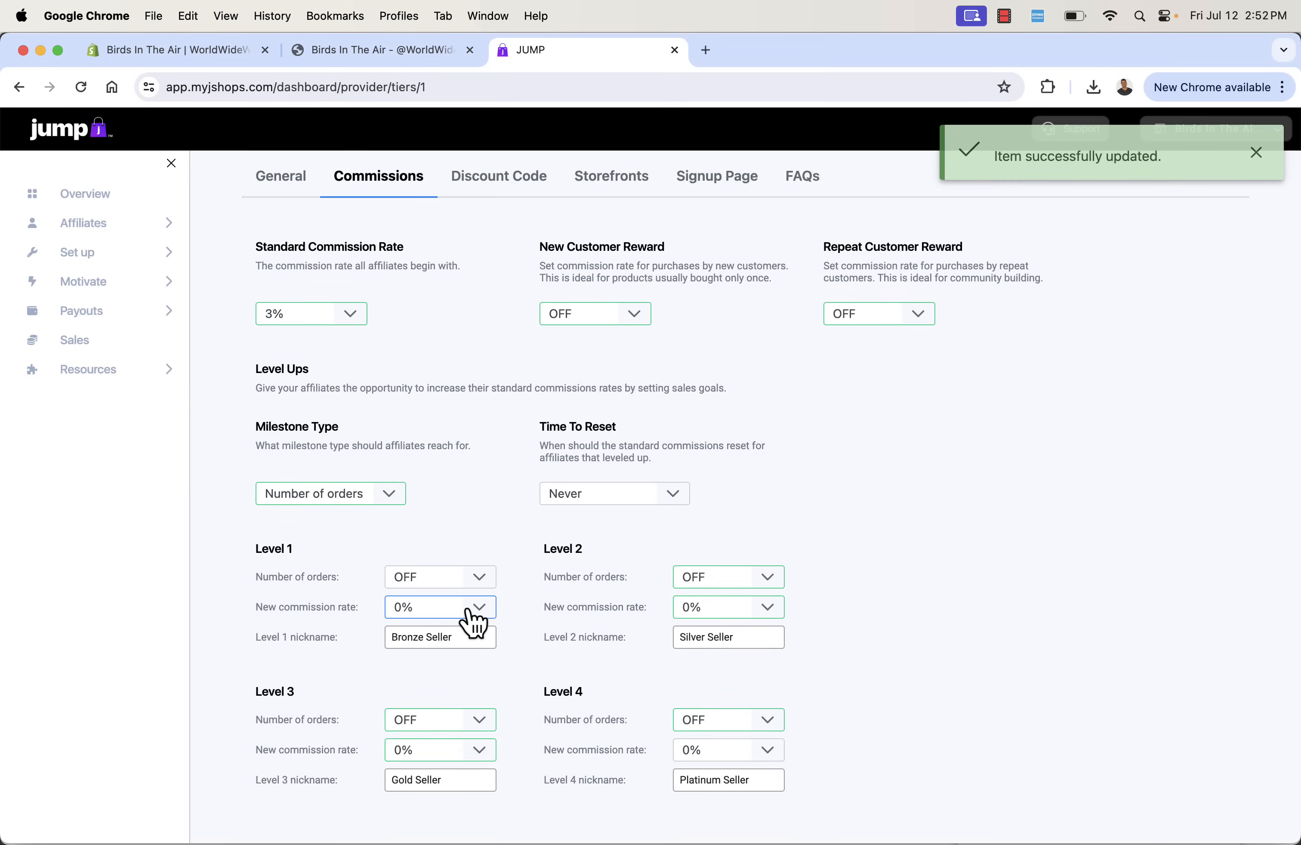
# - Set the Level 1 level-up to 5 orders with a new commission rate of 3%
pyautogui.click(467, 607)
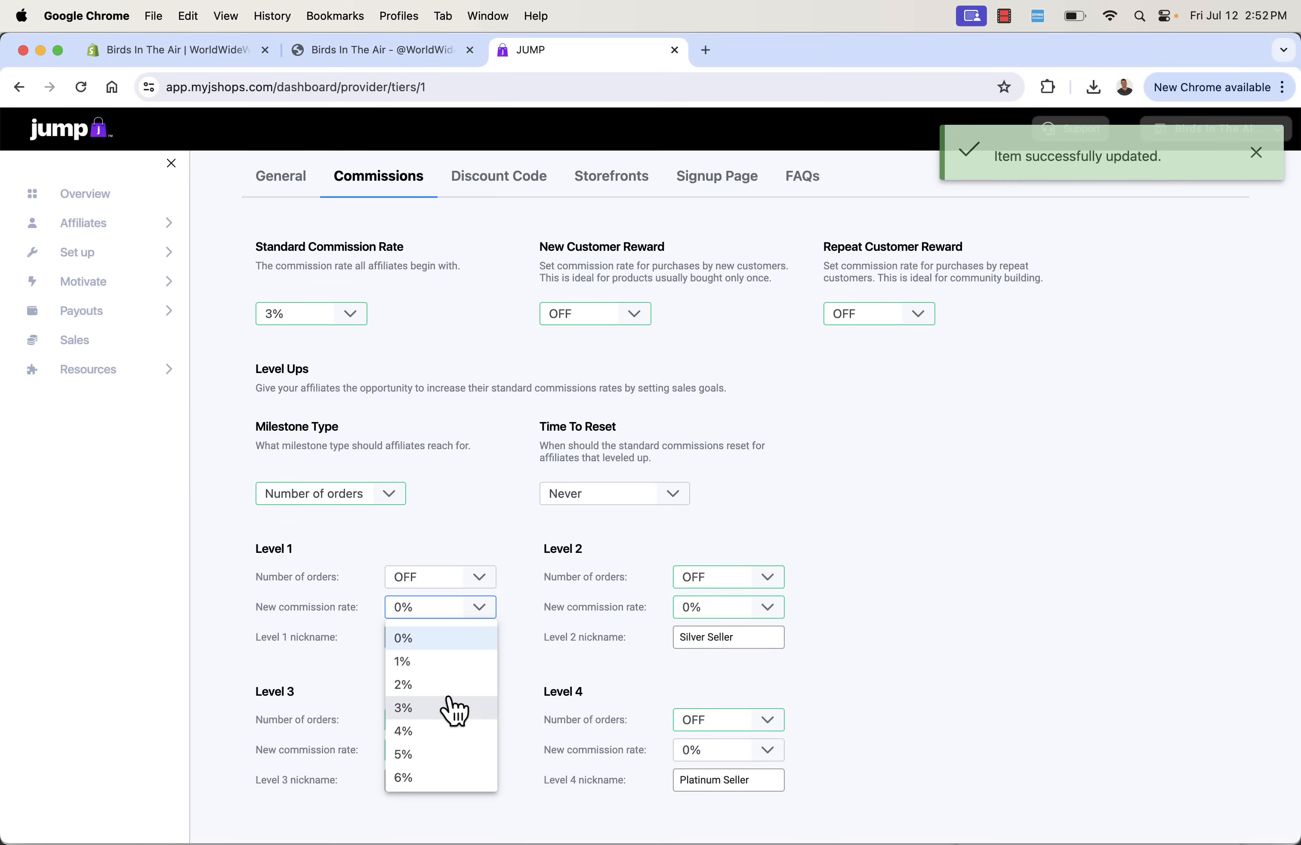
pyautogui.click(447, 703)
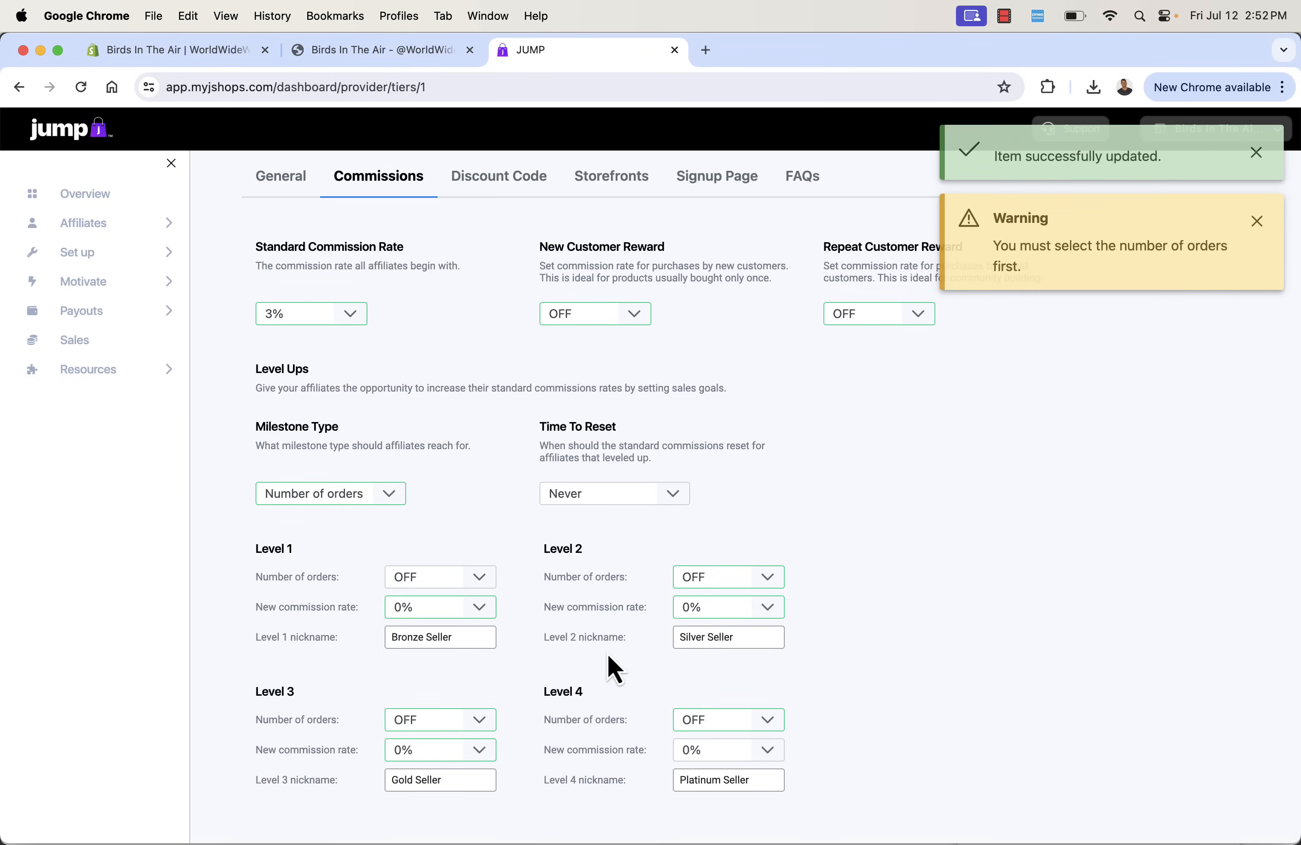
pyautogui.click(475, 577)
pyautogui.click(475, 630)
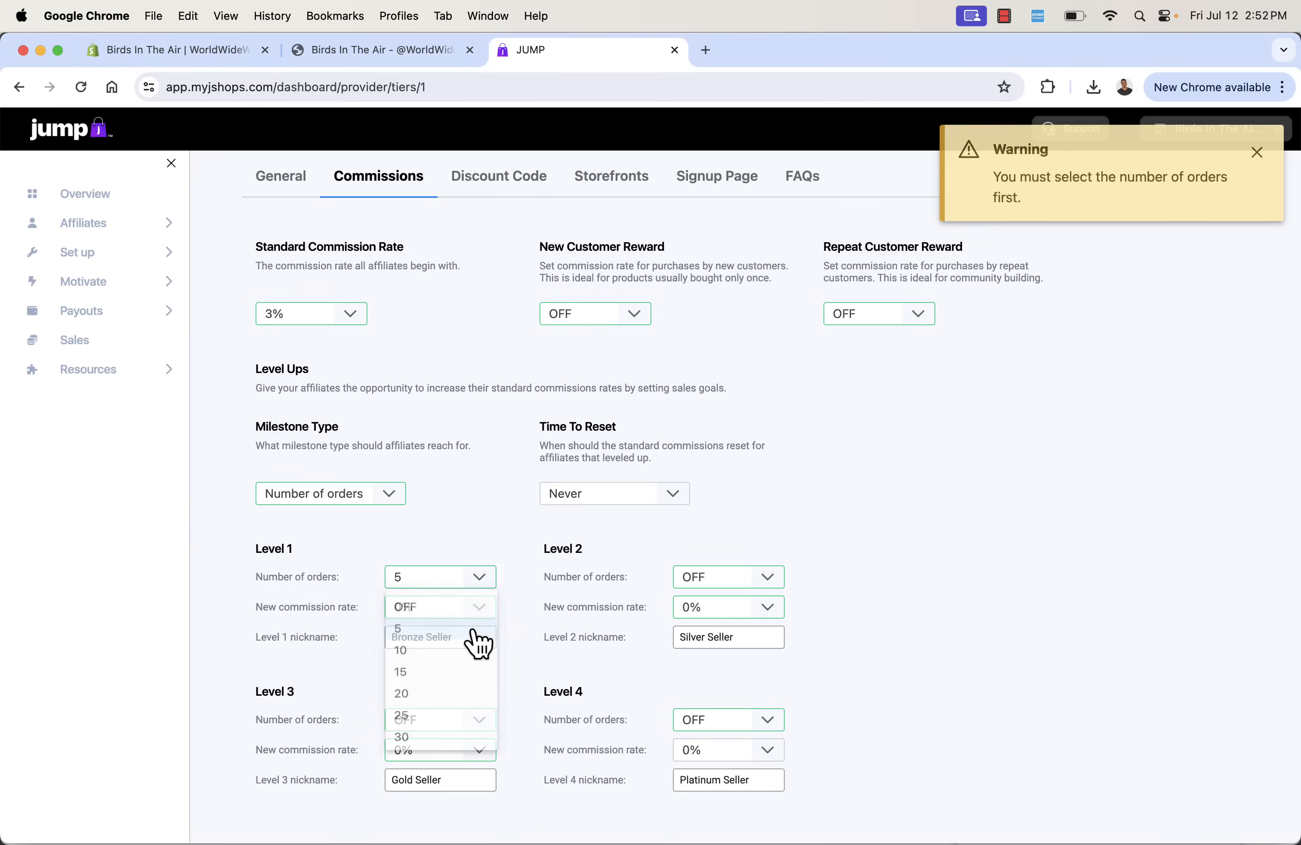
pyautogui.click(482, 607)
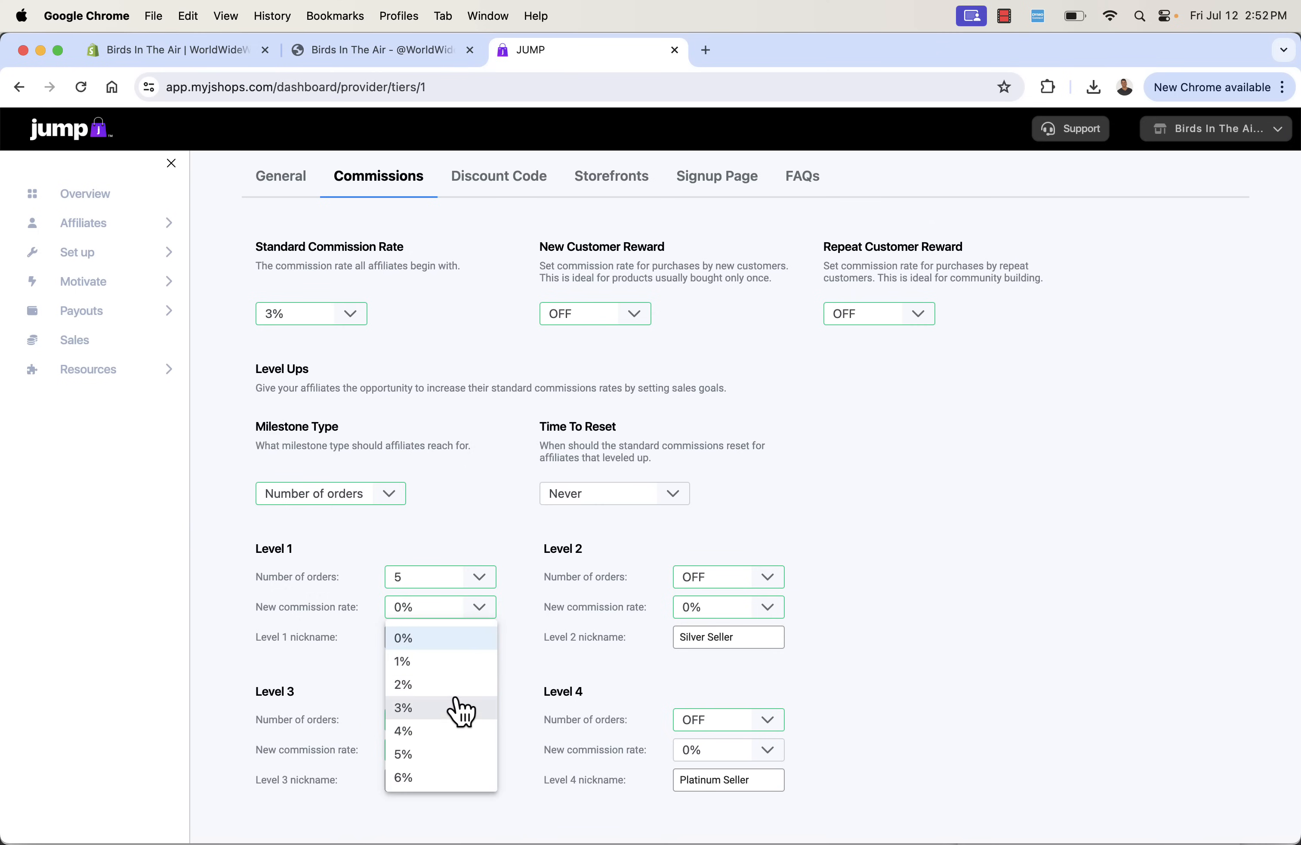
pyautogui.click(460, 709)
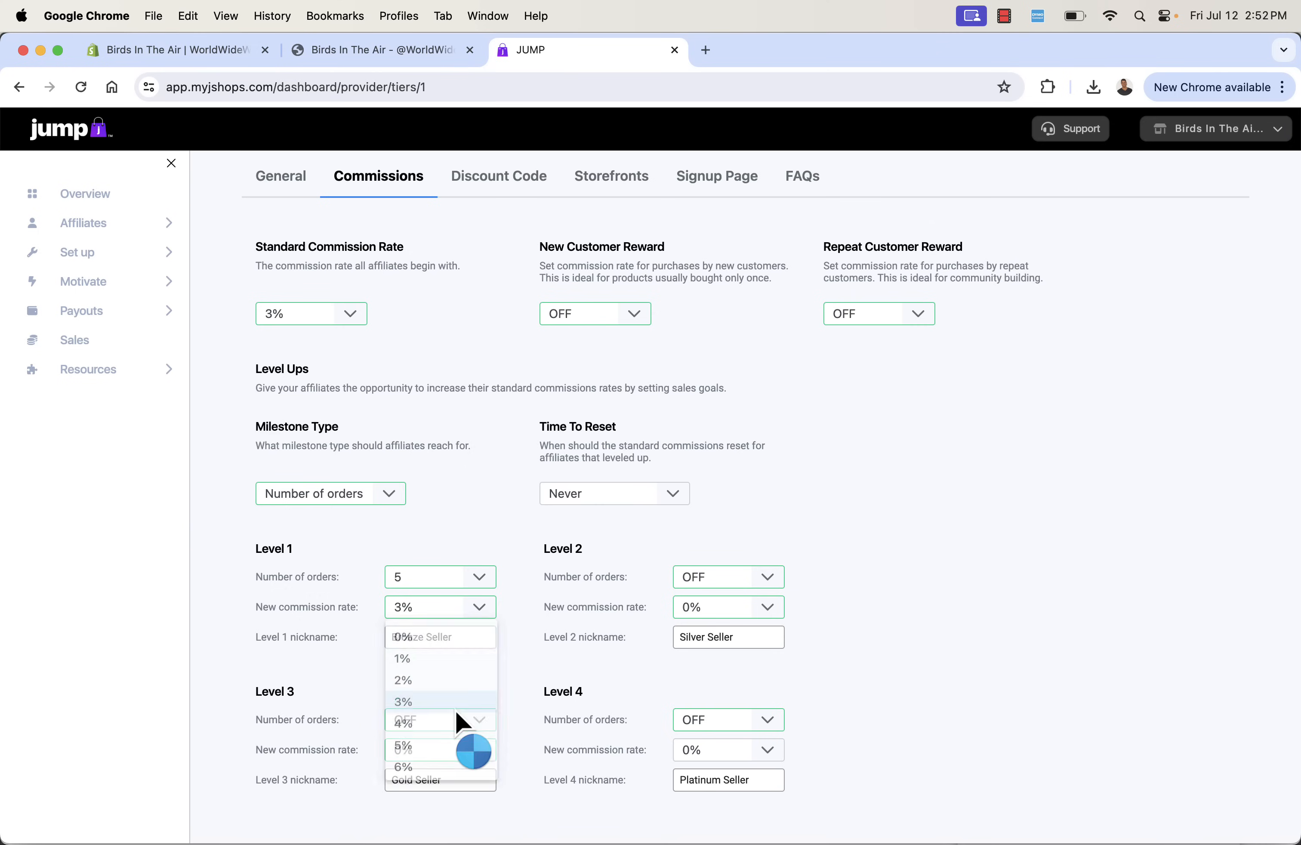
# - Set the Level 2 level-up to 15 orders with a new commission rate of 4%
pyautogui.click(776, 582)
pyautogui.click(748, 676)
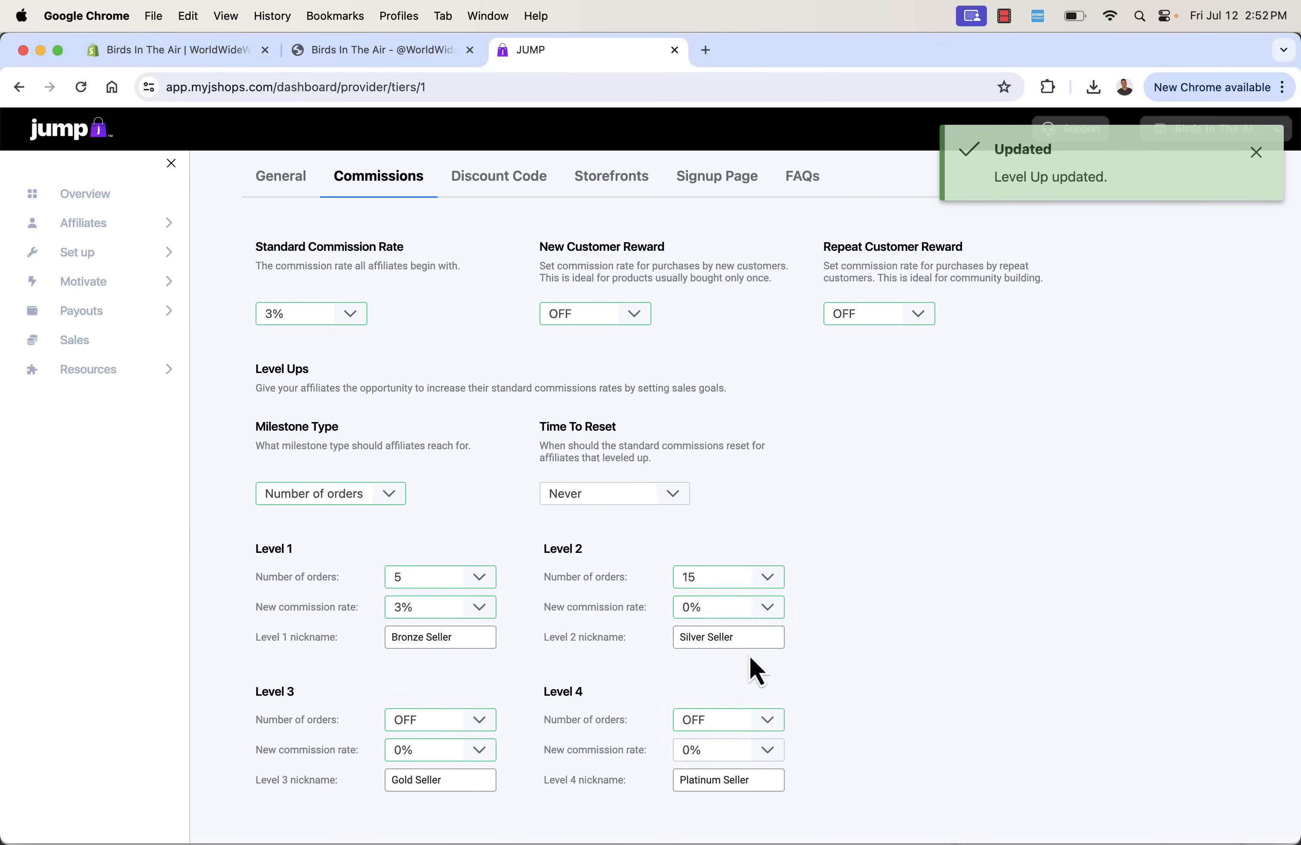
pyautogui.click(776, 607)
pyautogui.click(748, 730)
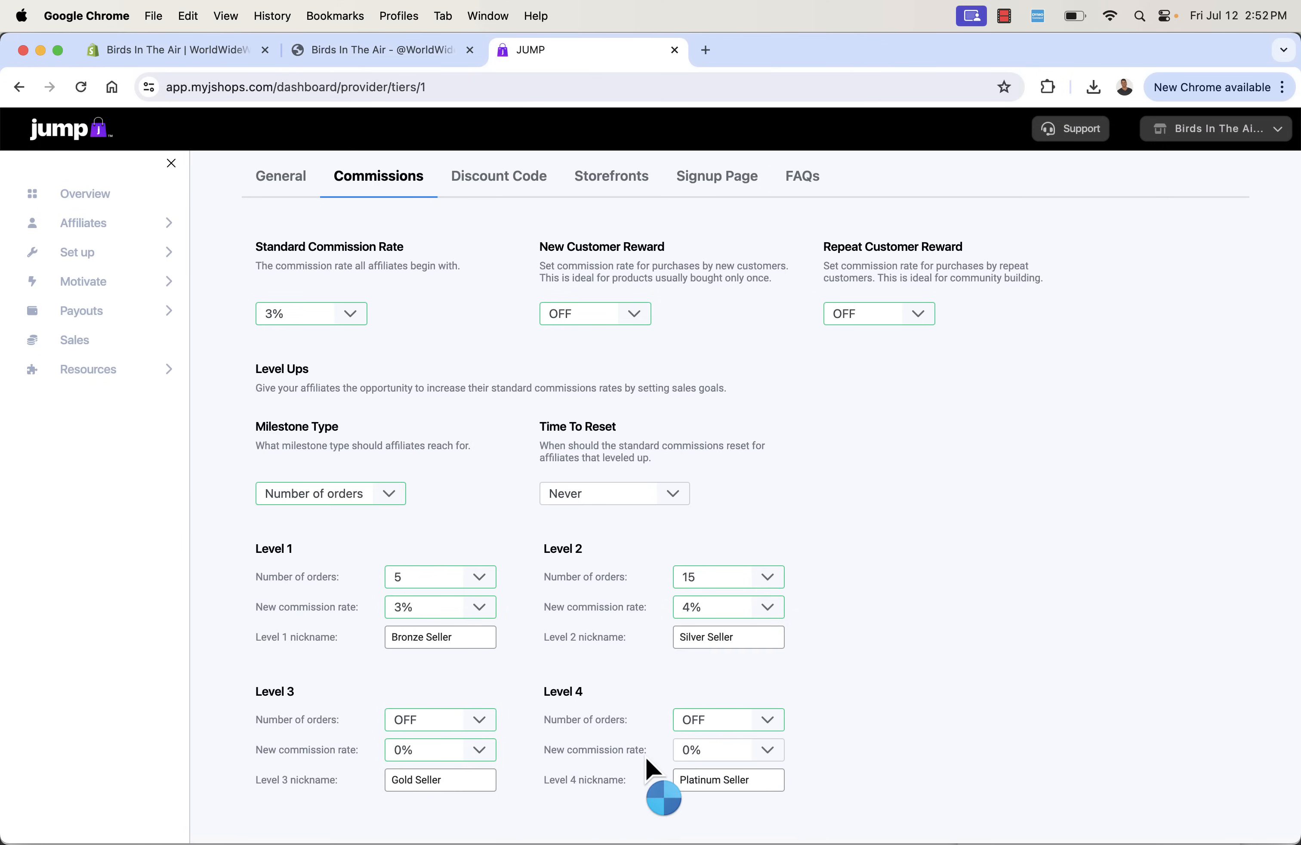
# - Set the Level 3 level-up to 20 orders with a new commission rate of 5%
pyautogui.click(481, 722)
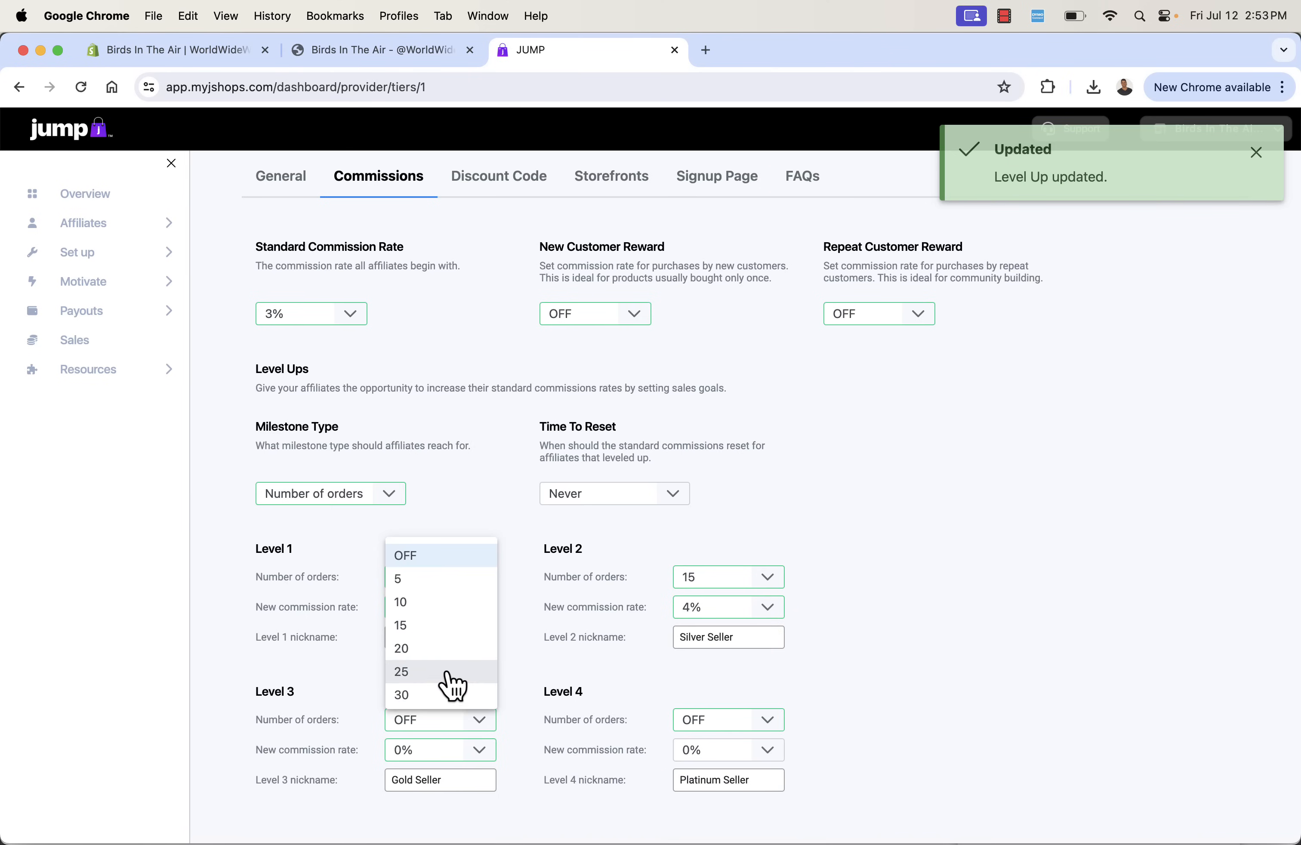
pyautogui.click(447, 650)
pyautogui.click(479, 757)
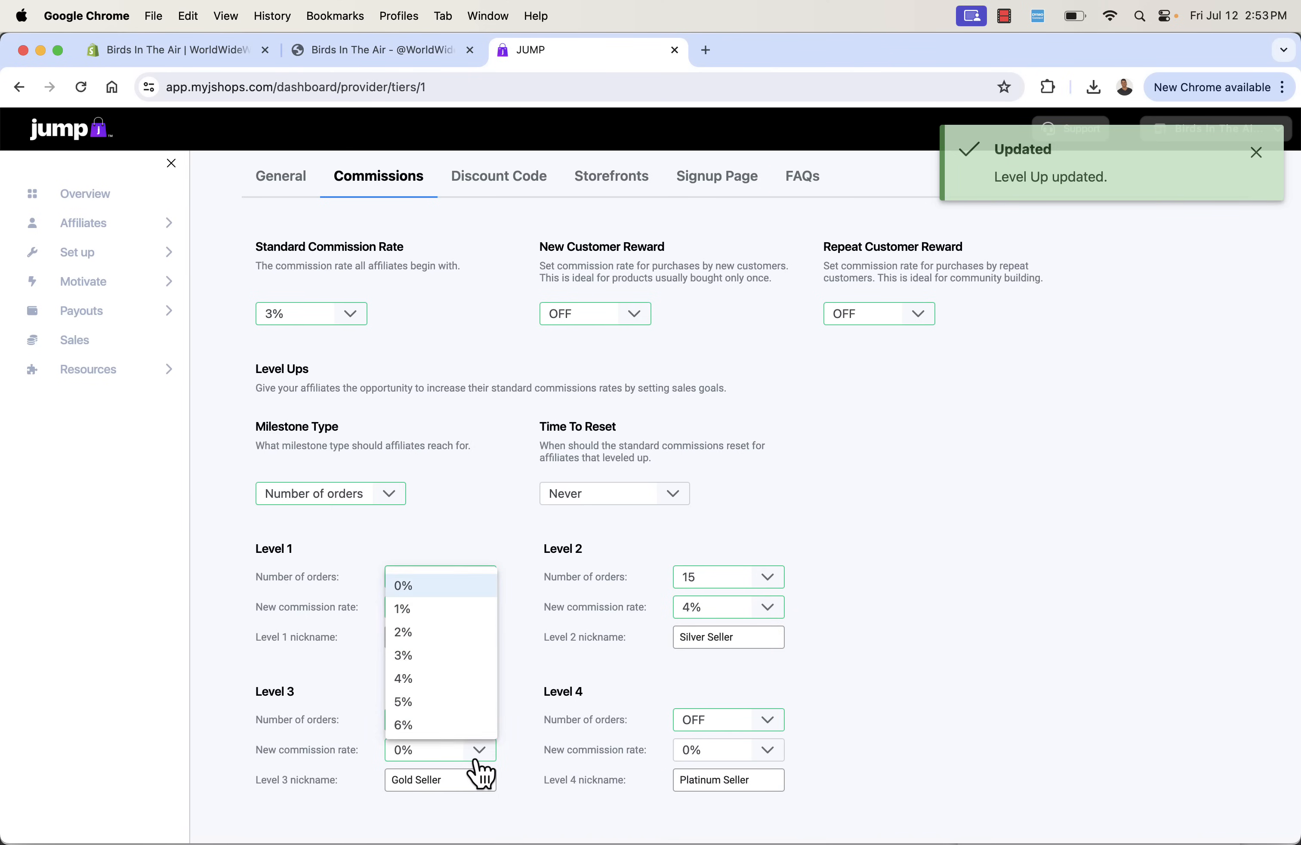
pyautogui.click(449, 704)
# - Set the Level 4 level-up to 30 orders with a new commission rate of 6%
pyautogui.click(718, 723)
pyautogui.click(719, 697)
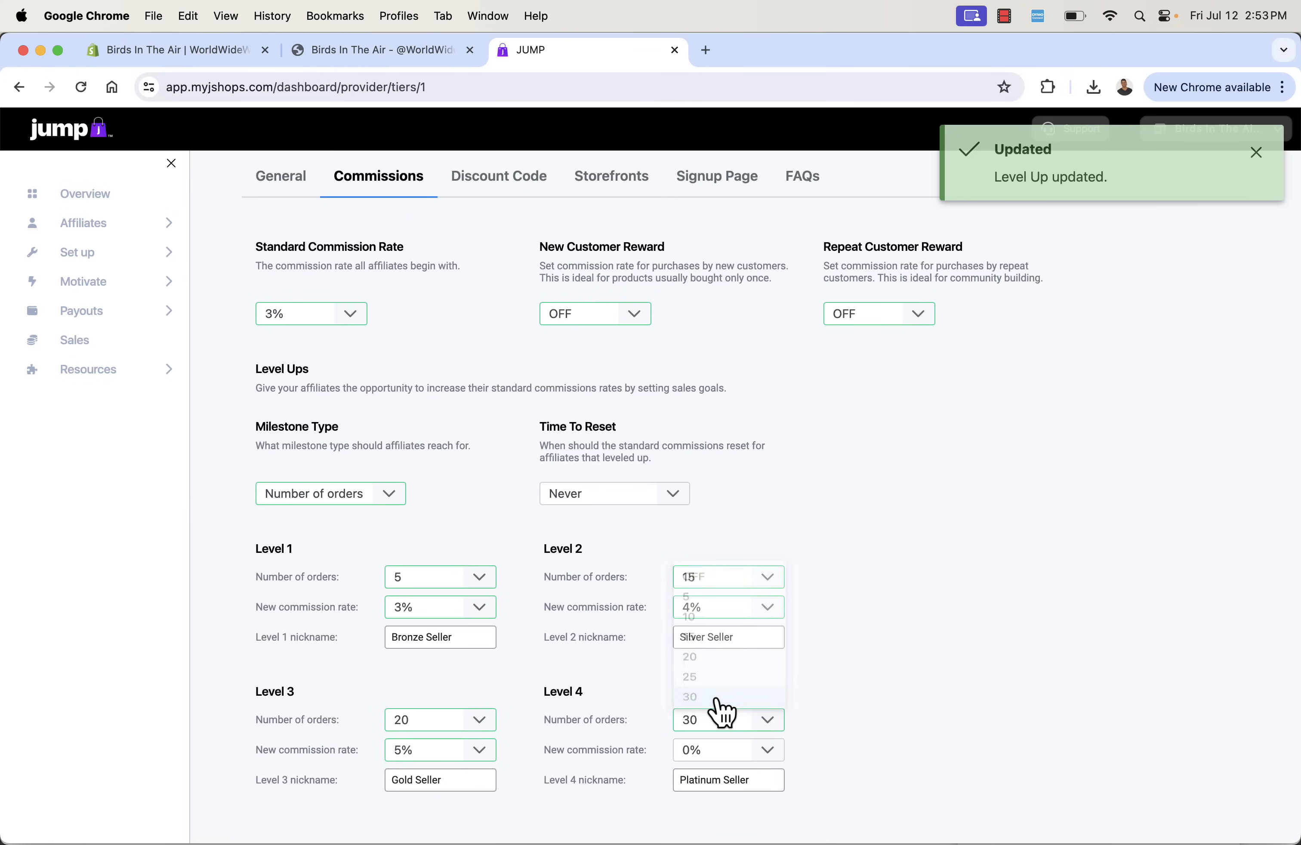
pyautogui.click(768, 757)
pyautogui.click(732, 729)
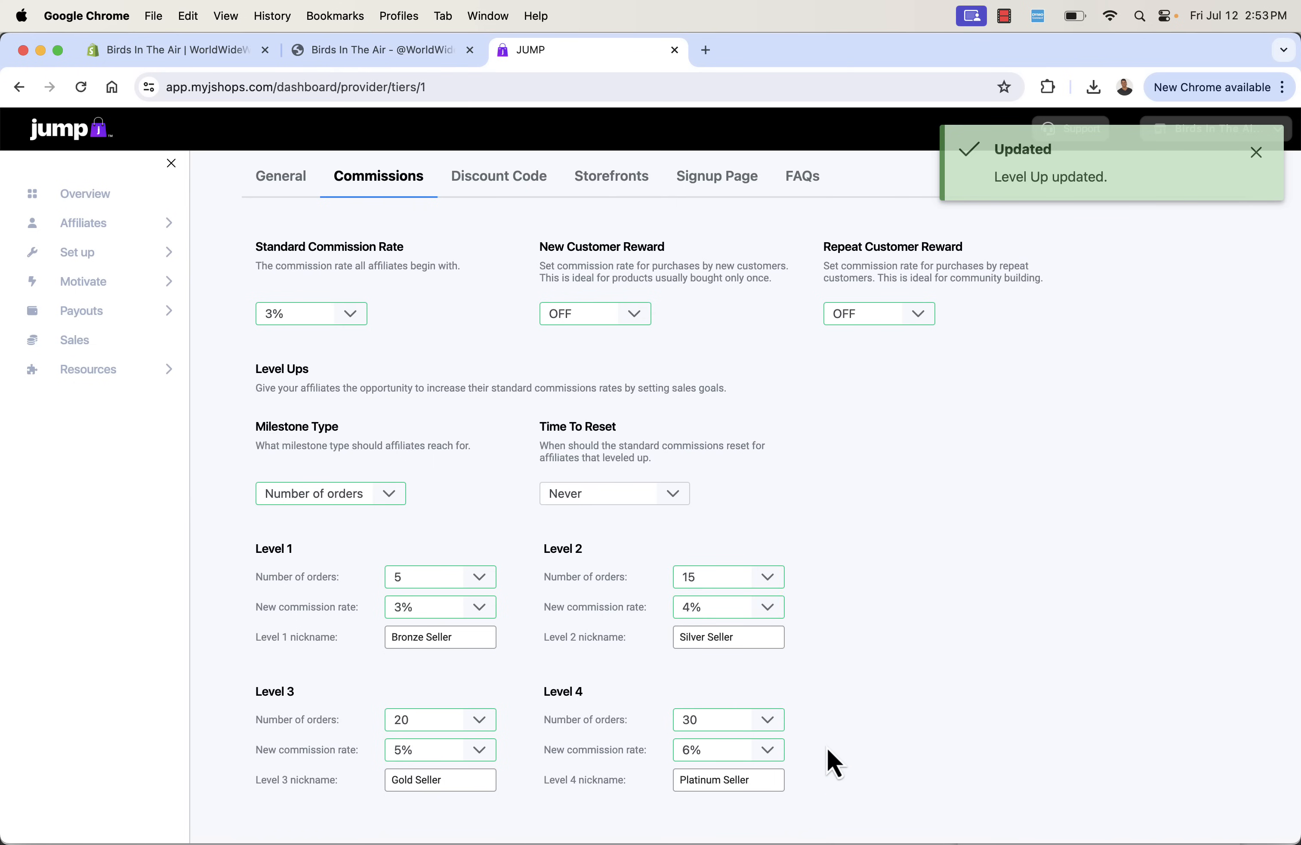
# - Open the program's discount code settings and check the rates offered for Discount Code Rate
pyautogui.scroll(2, 842, 631)
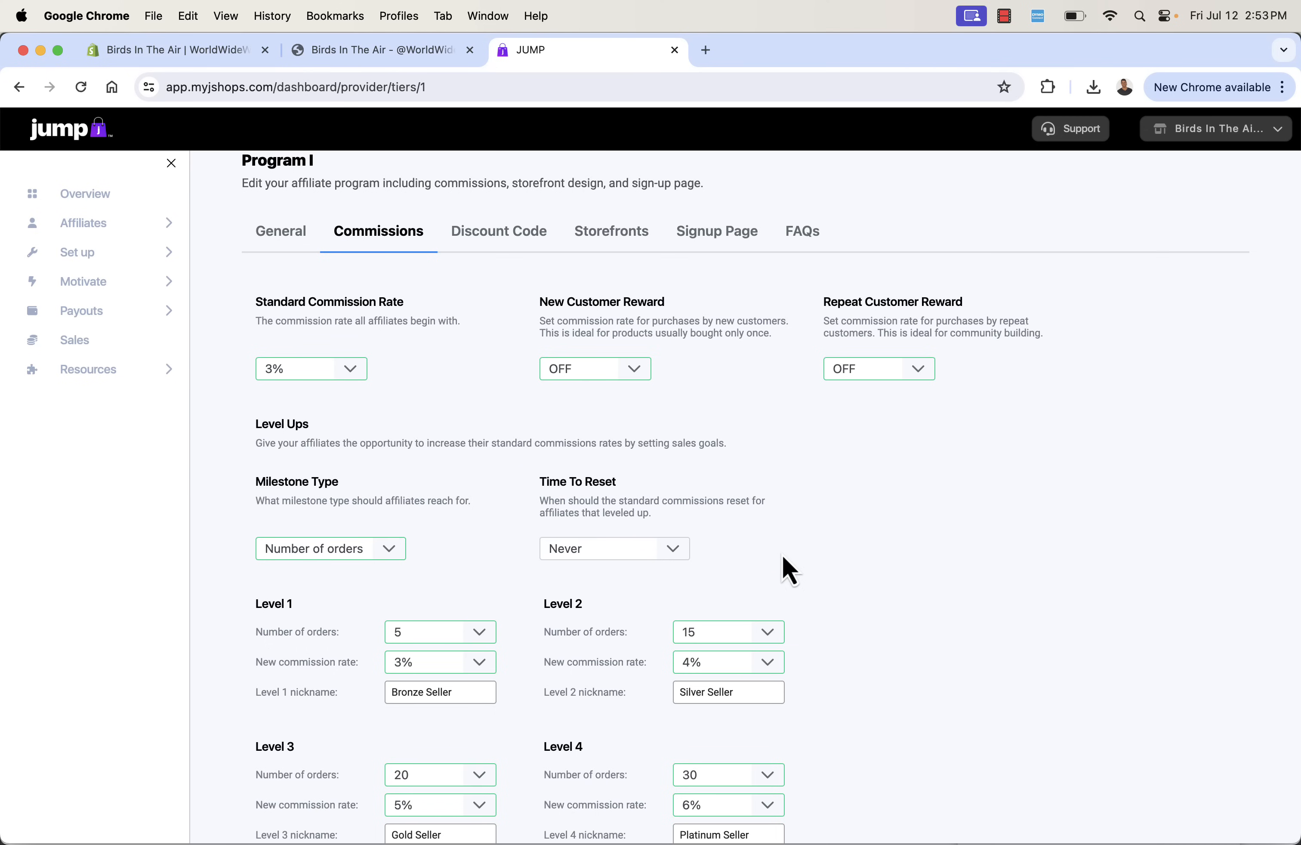
pyautogui.scroll(-2, 783, 555)
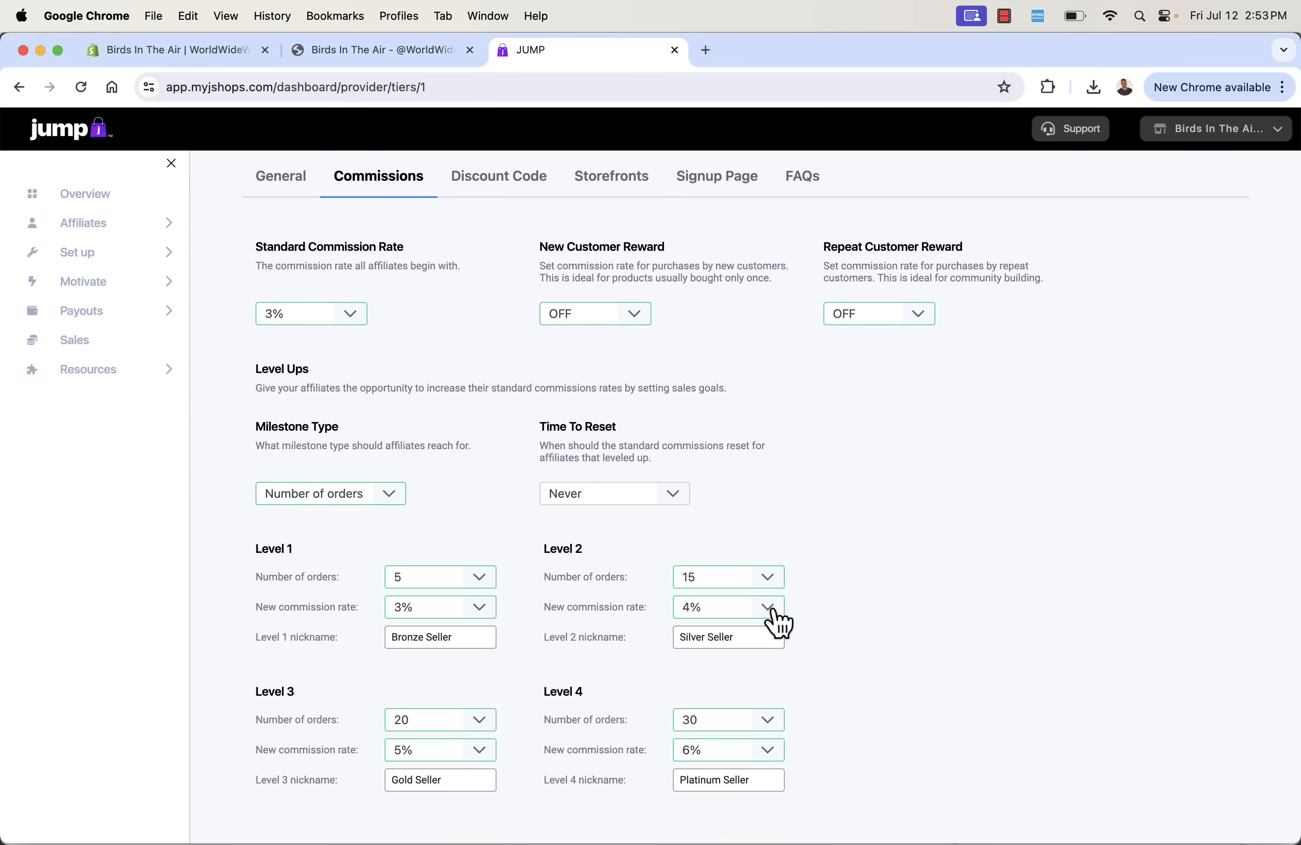
pyautogui.scroll(3, 859, 568)
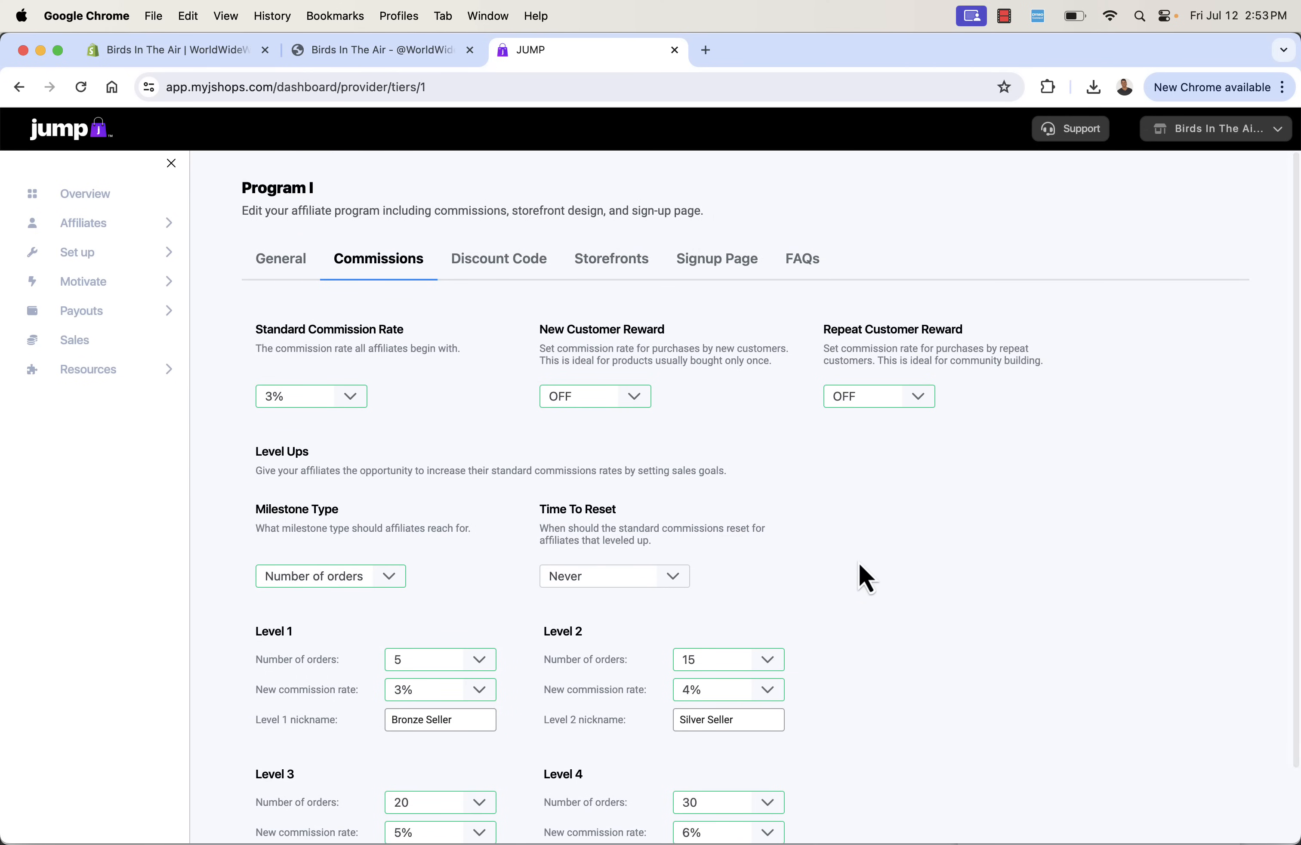
pyautogui.scroll(-3, 859, 560)
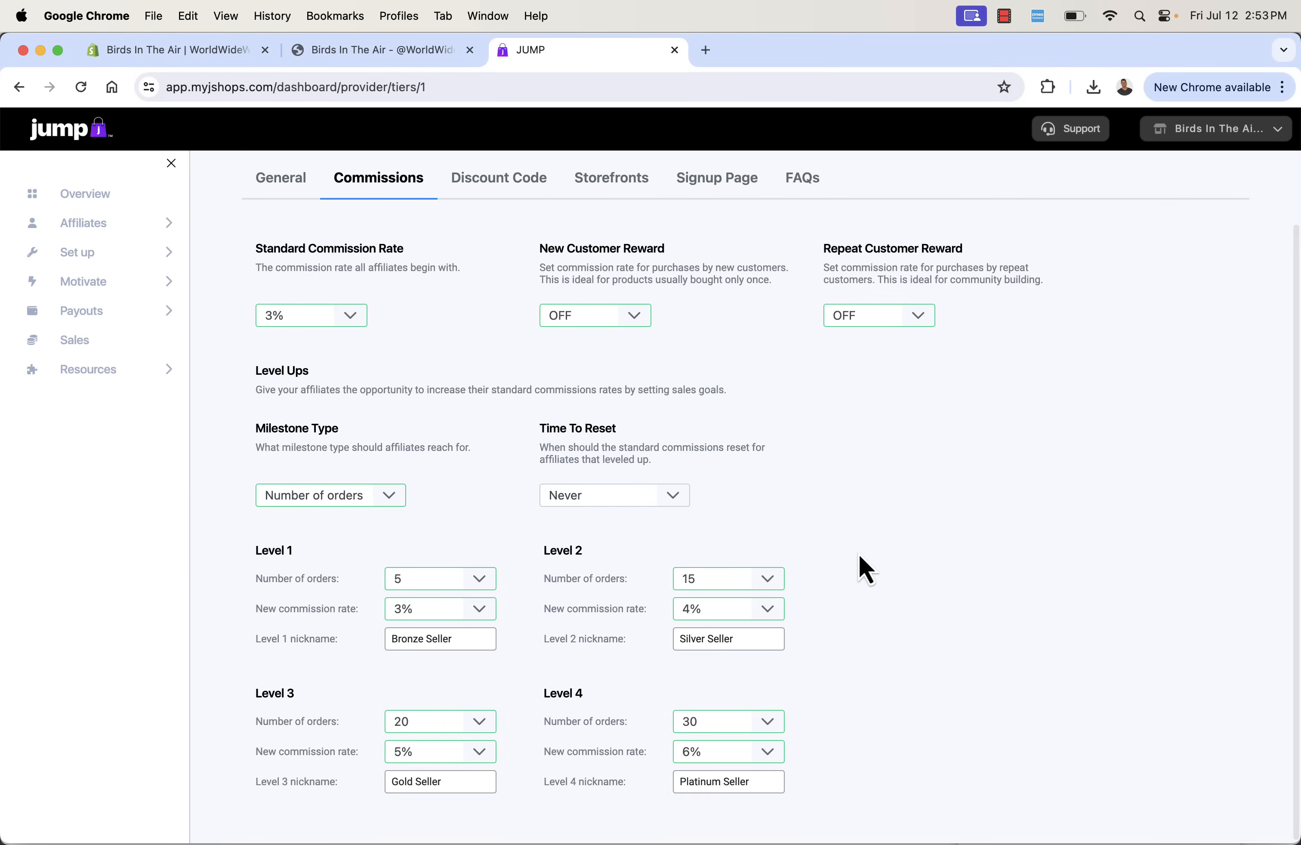
pyautogui.scroll(3, 859, 554)
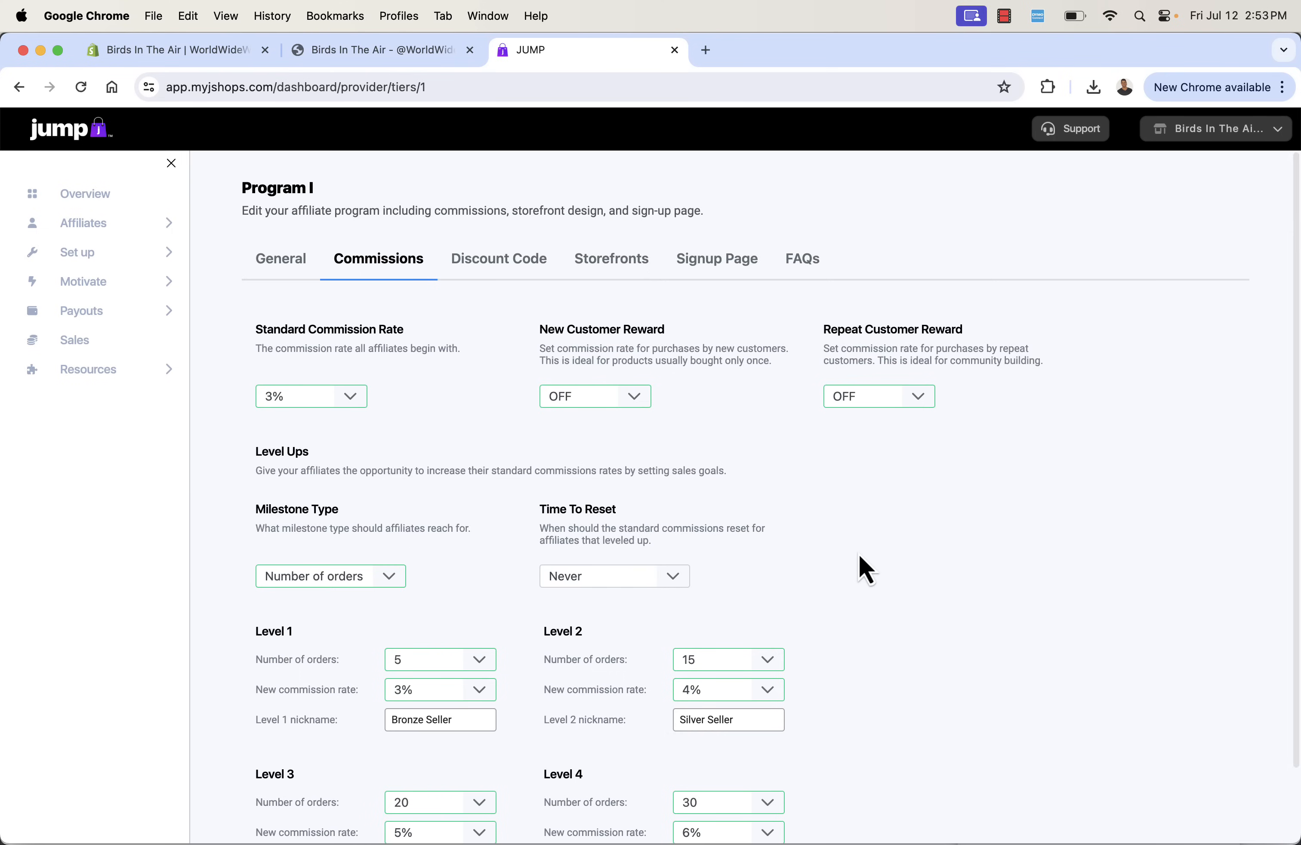
pyautogui.click(481, 283)
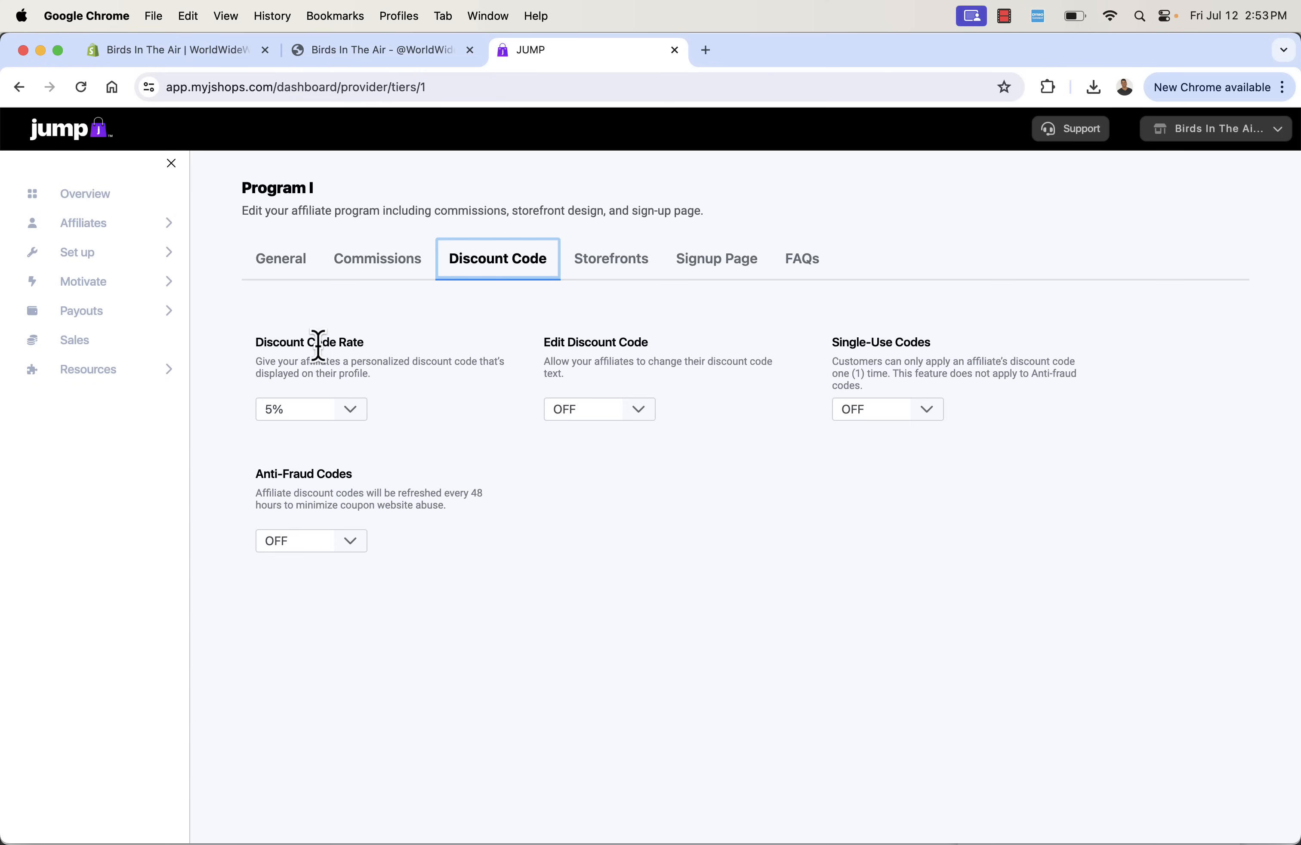
pyautogui.click(344, 411)
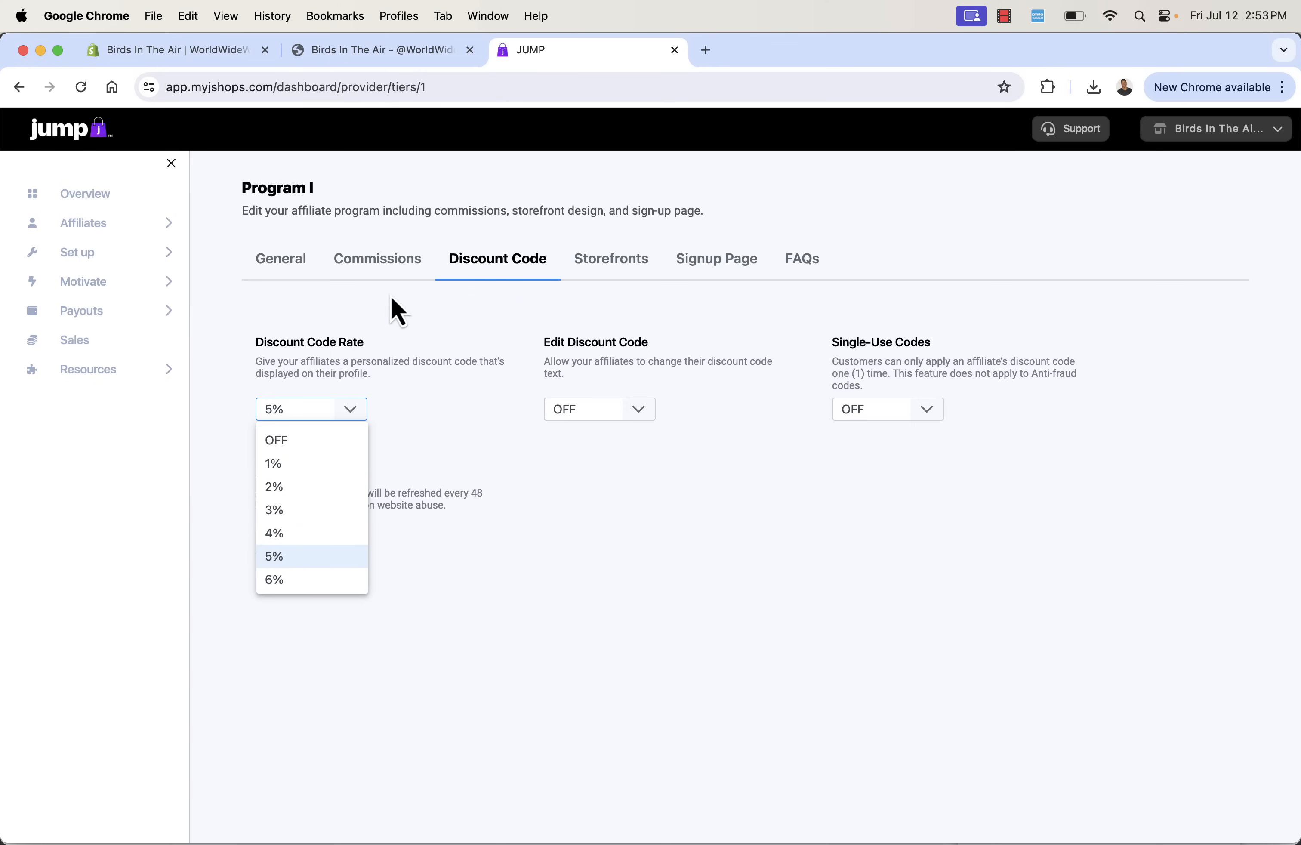
pyautogui.click(401, 349)
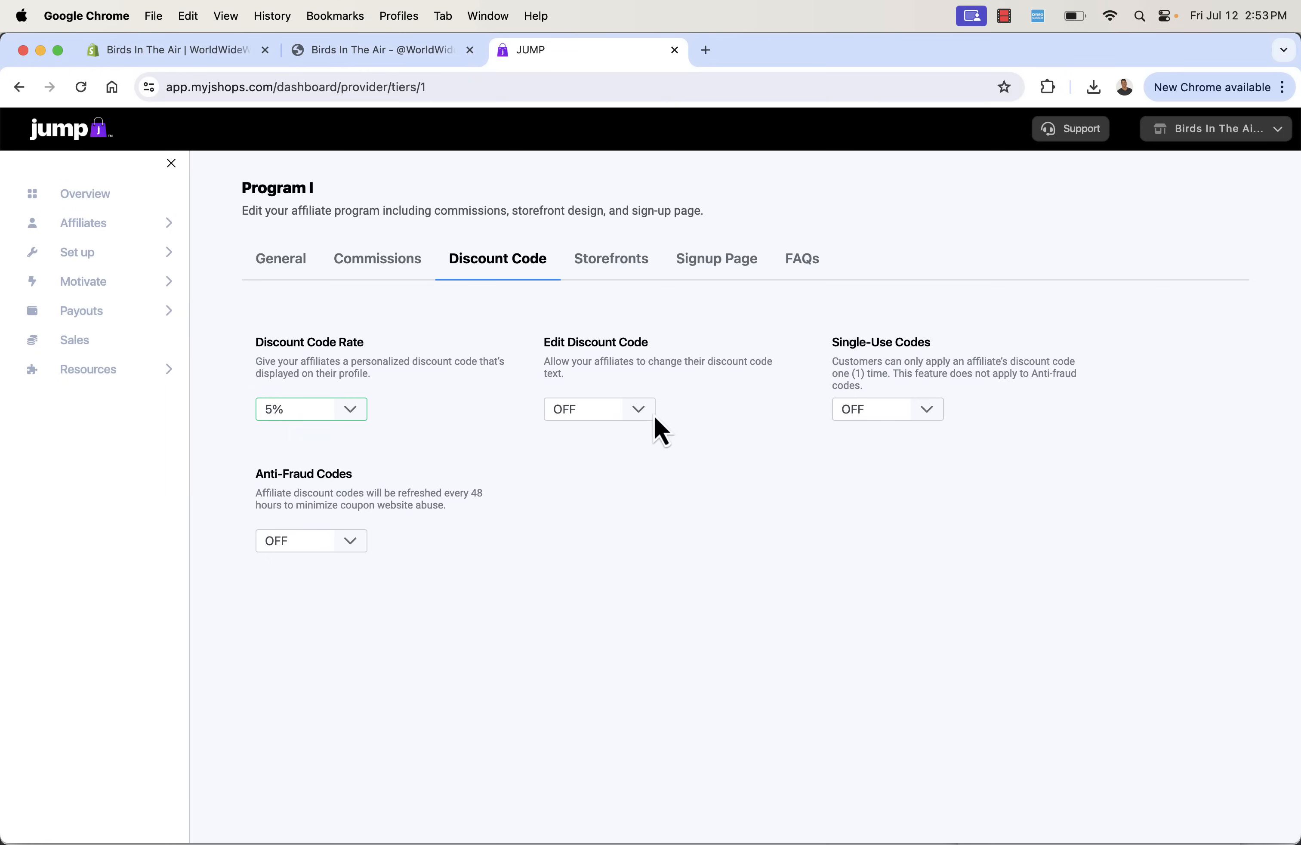
# - Turn Edit Discount Code ON for affiliates, and read the descriptions of the Single-Use Codes and Anti-Fraud Codes options
pyautogui.click(642, 414)
pyautogui.click(627, 470)
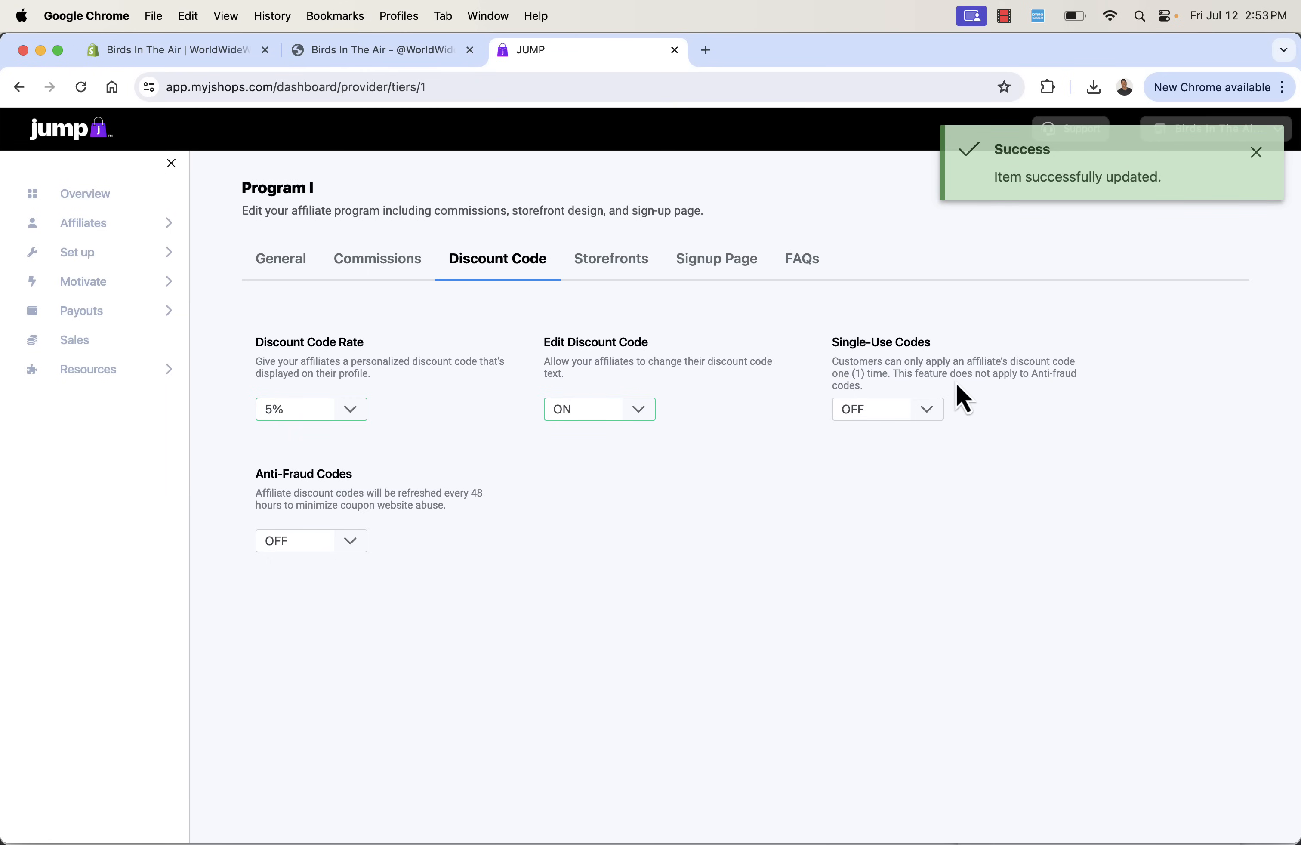
pyautogui.tripleClick(941, 375)
pyautogui.click(990, 375)
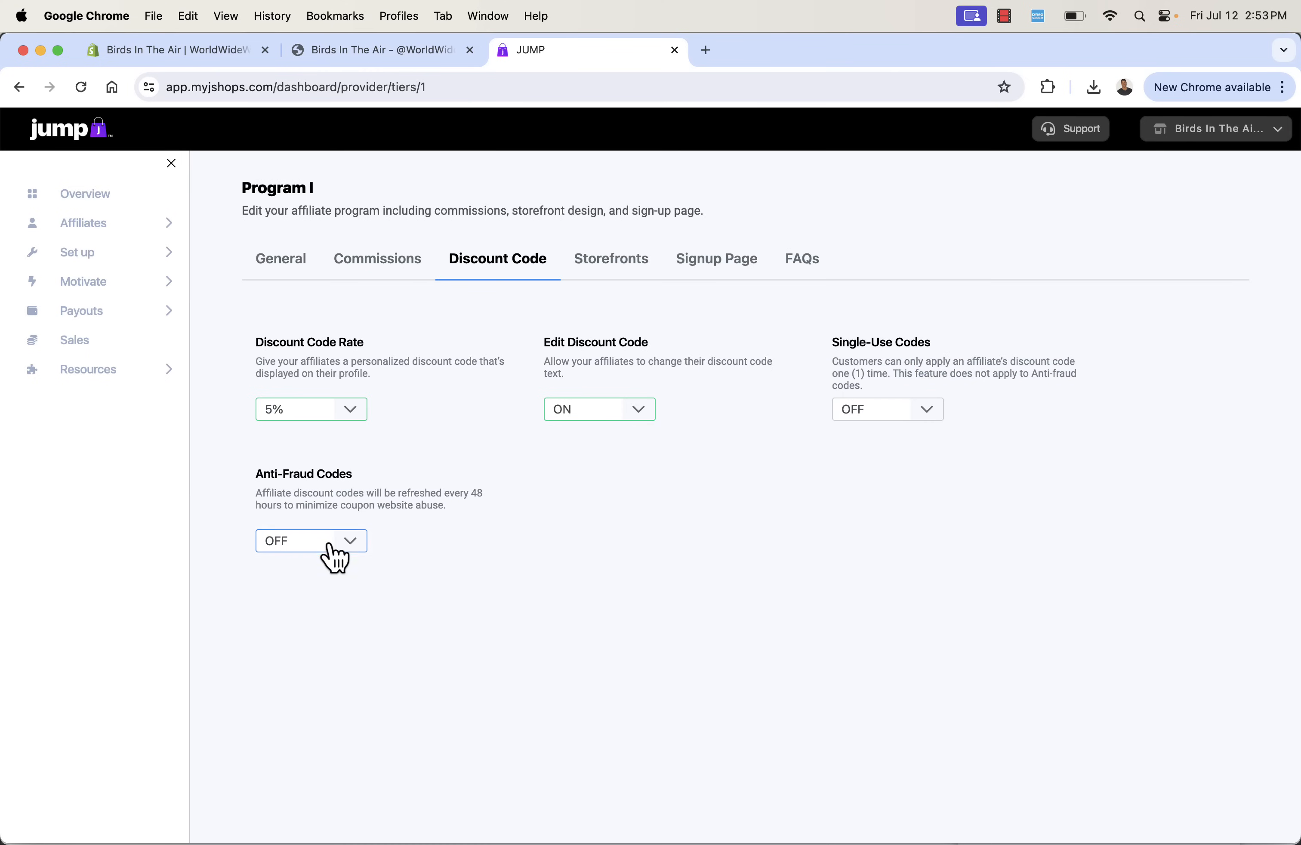
pyautogui.tripleClick(423, 493)
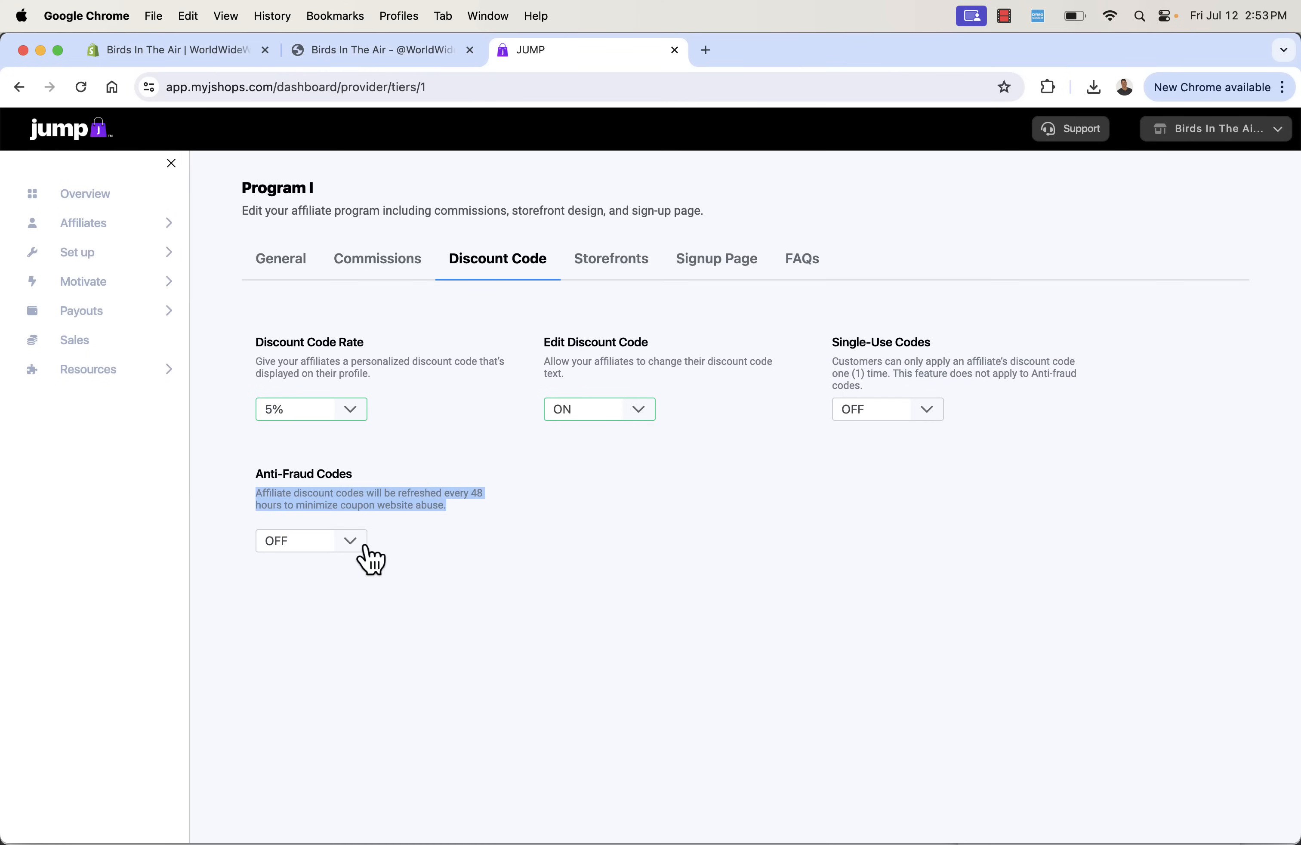
pyautogui.click(436, 547)
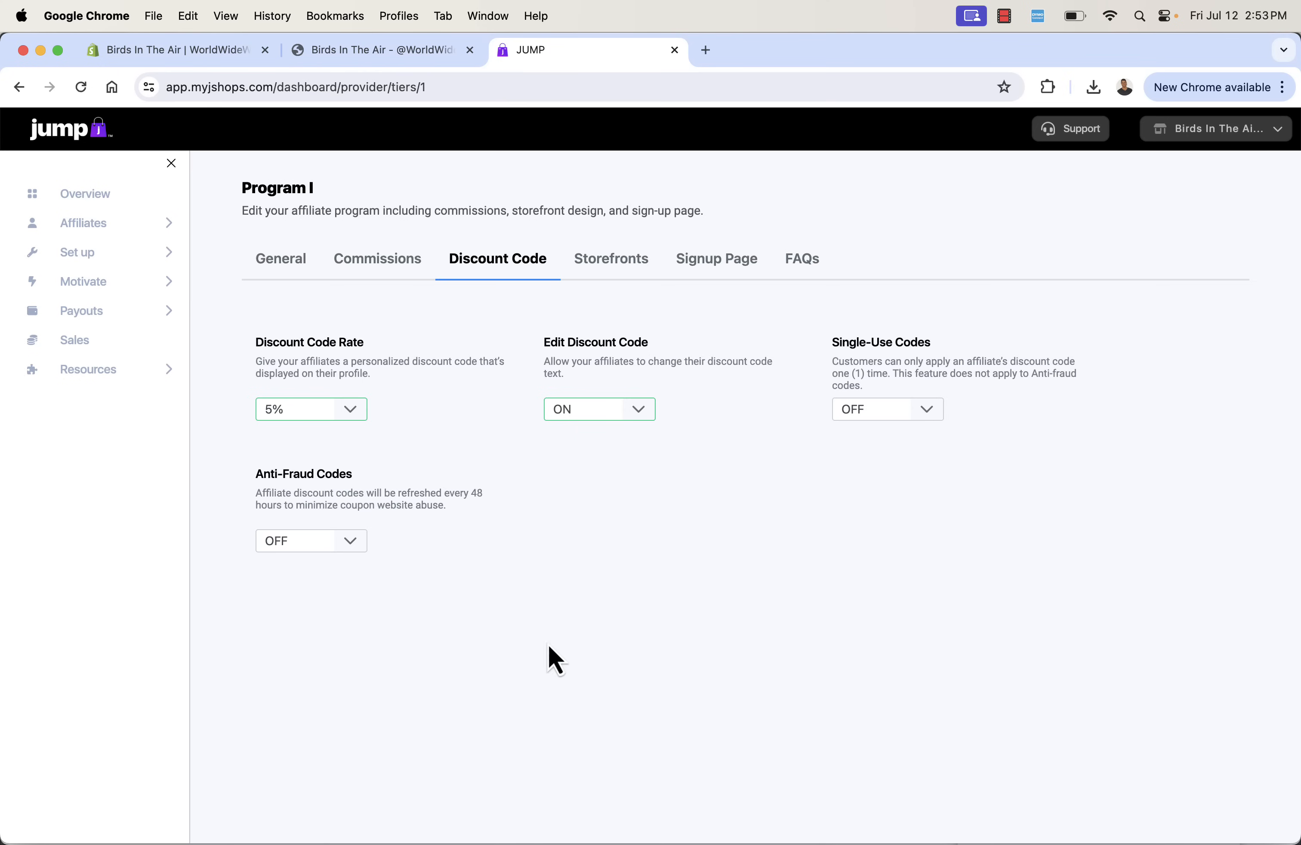
# - Open the program's storefront settings and keep the Storefront Design on Align-Left
pyautogui.click(620, 263)
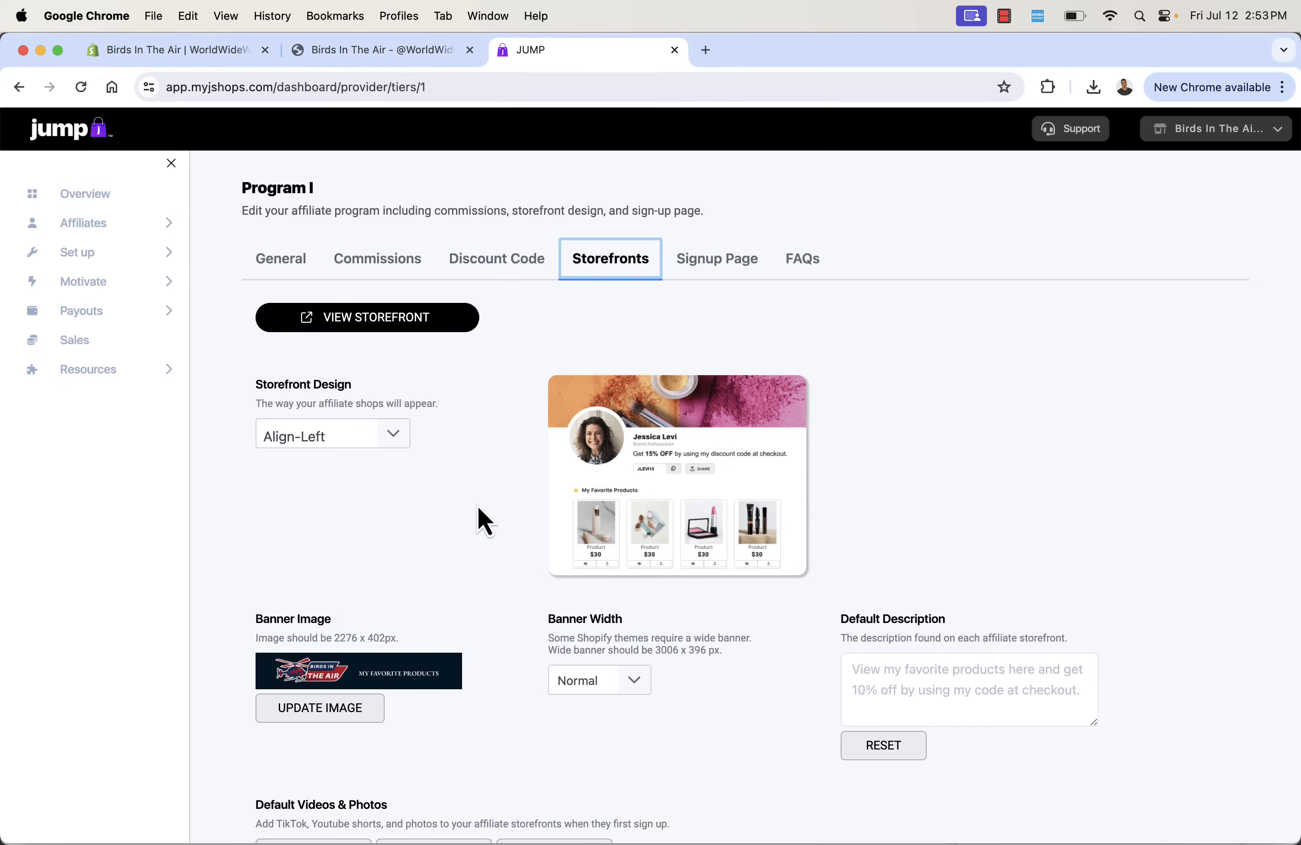
pyautogui.scroll(-2, 431, 478)
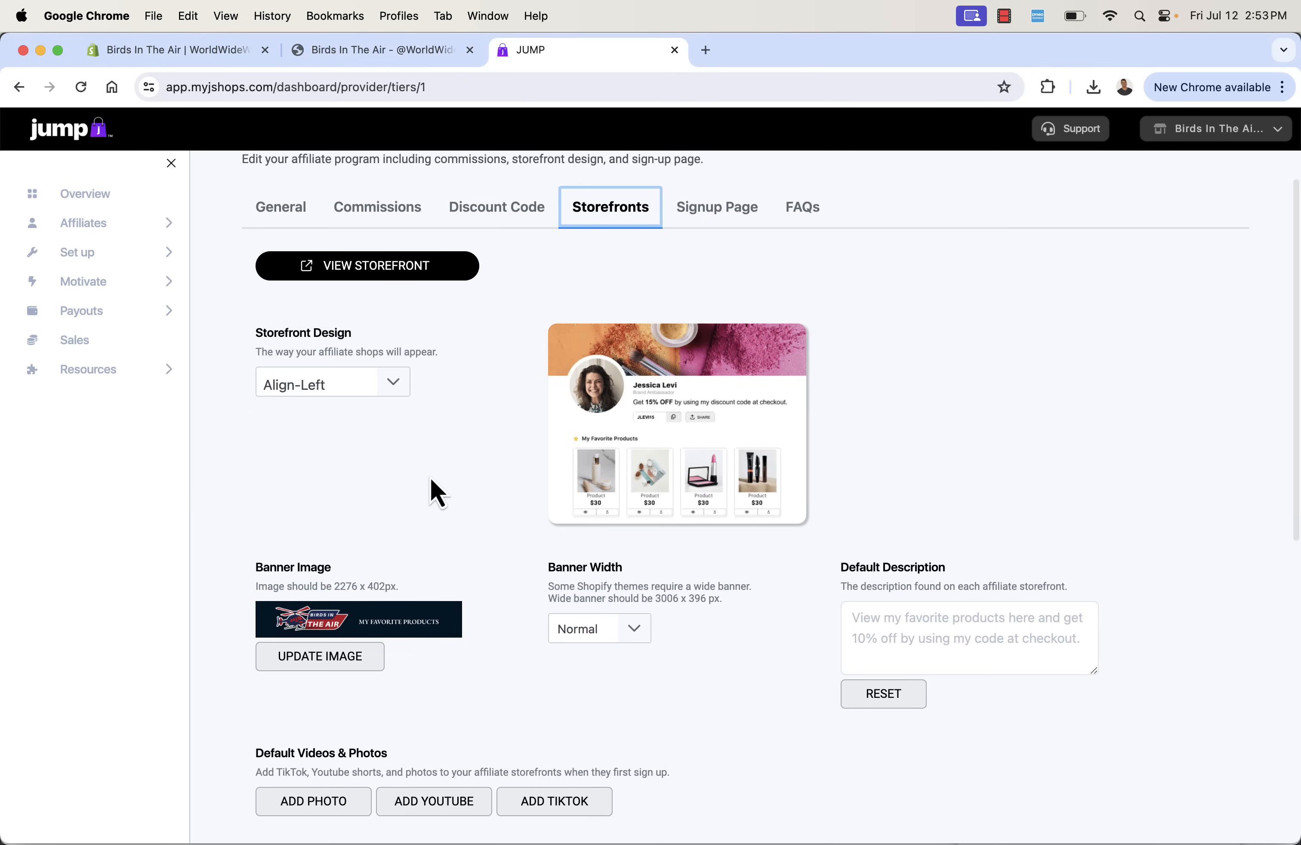
pyautogui.click(380, 393)
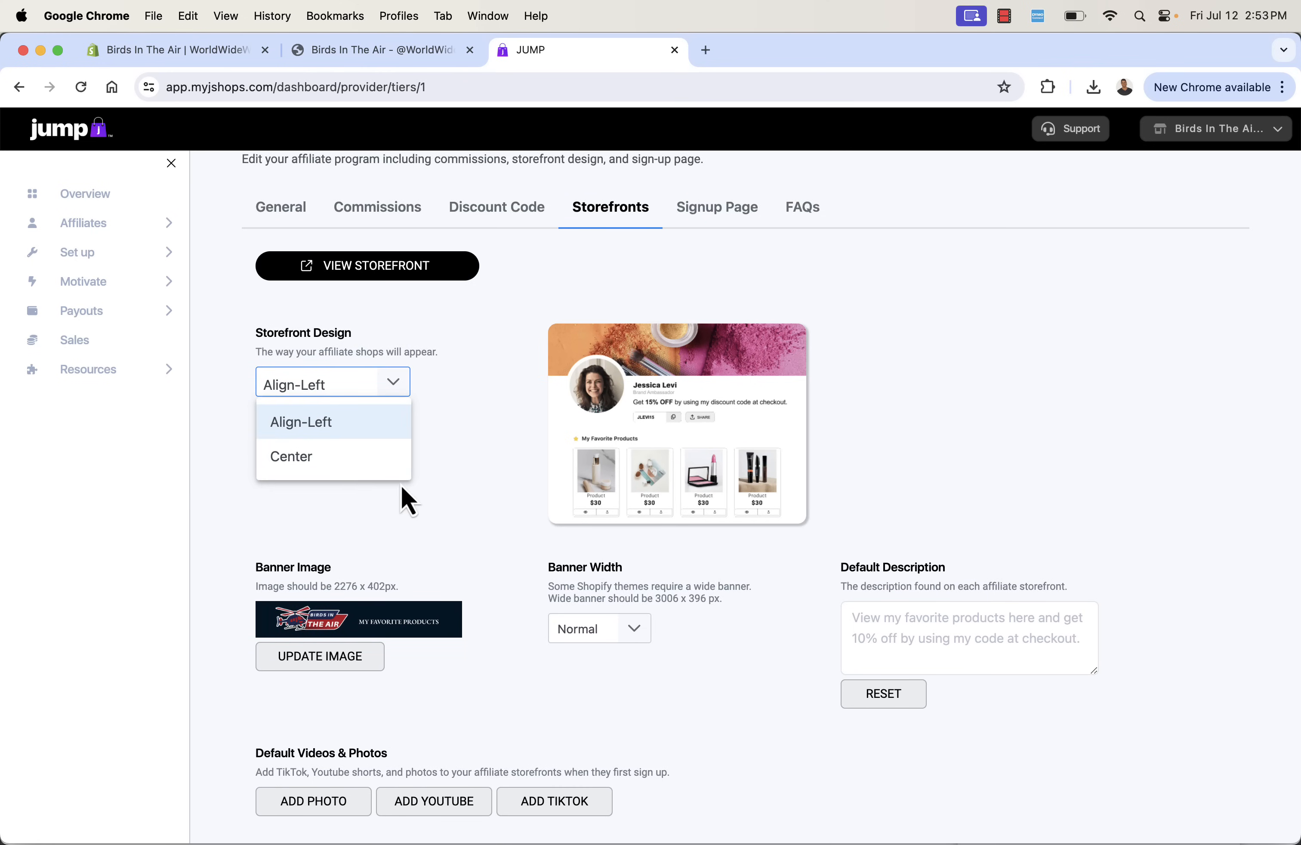
pyautogui.click(446, 500)
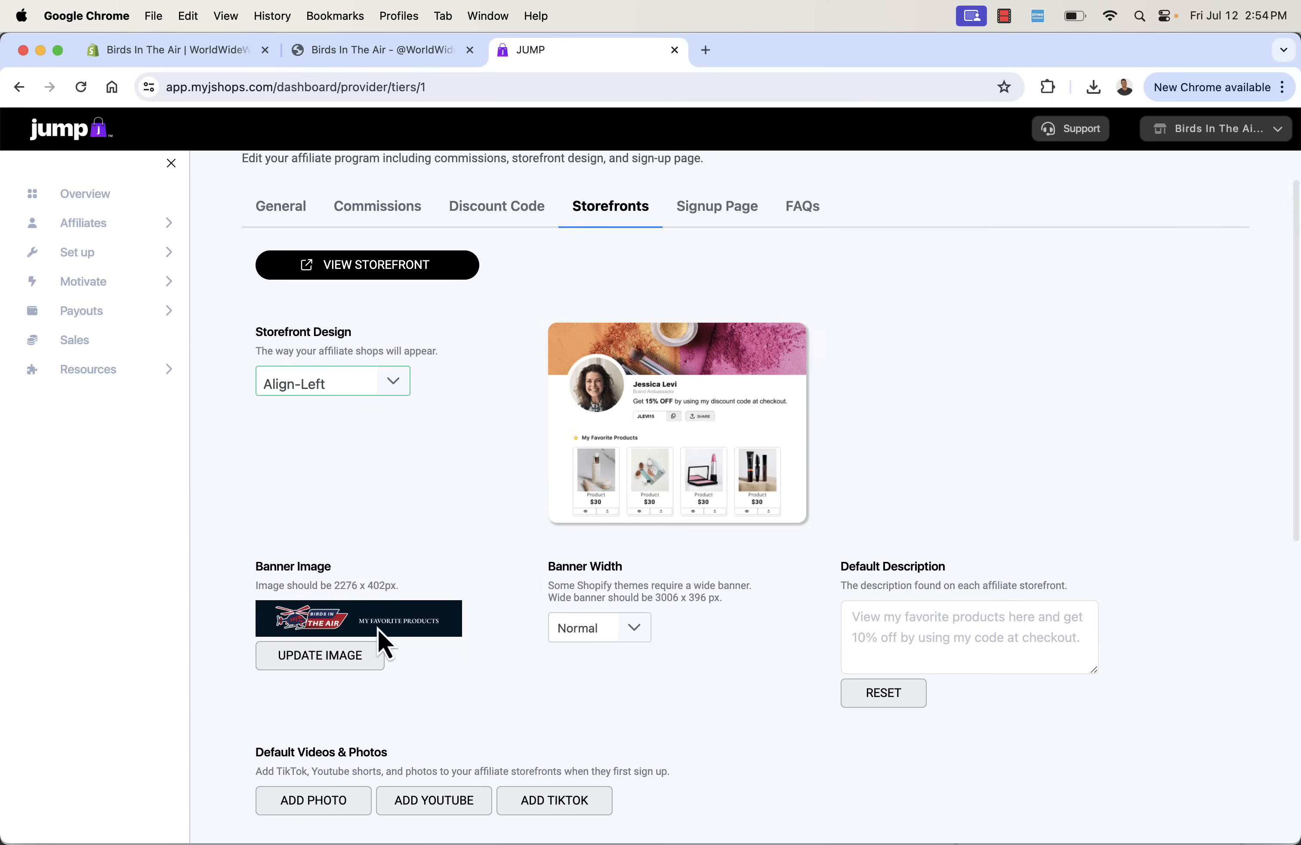
# - Set the storefront's Default Description to "My favorite products <3 <3"
pyautogui.scroll(-2, 378, 630)
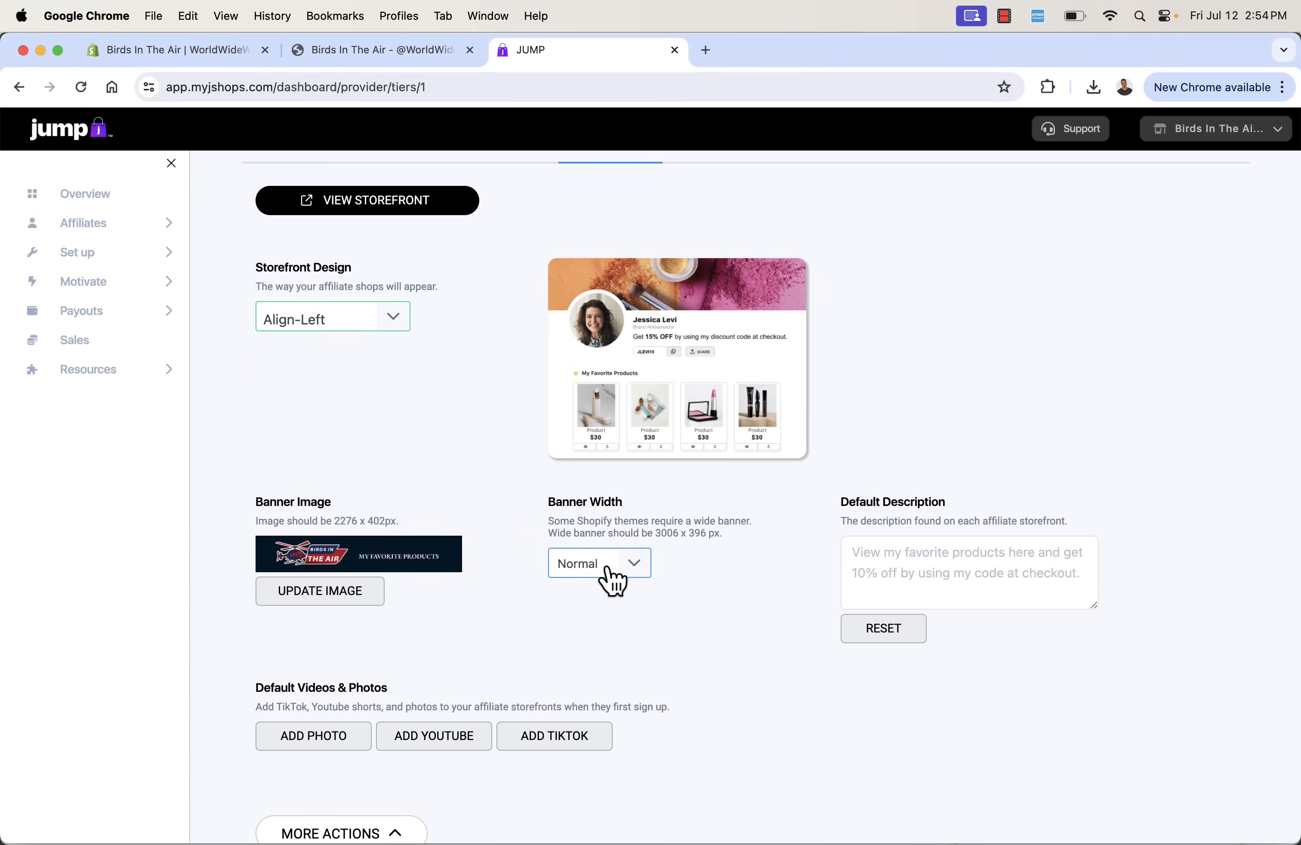
pyautogui.click(981, 566)
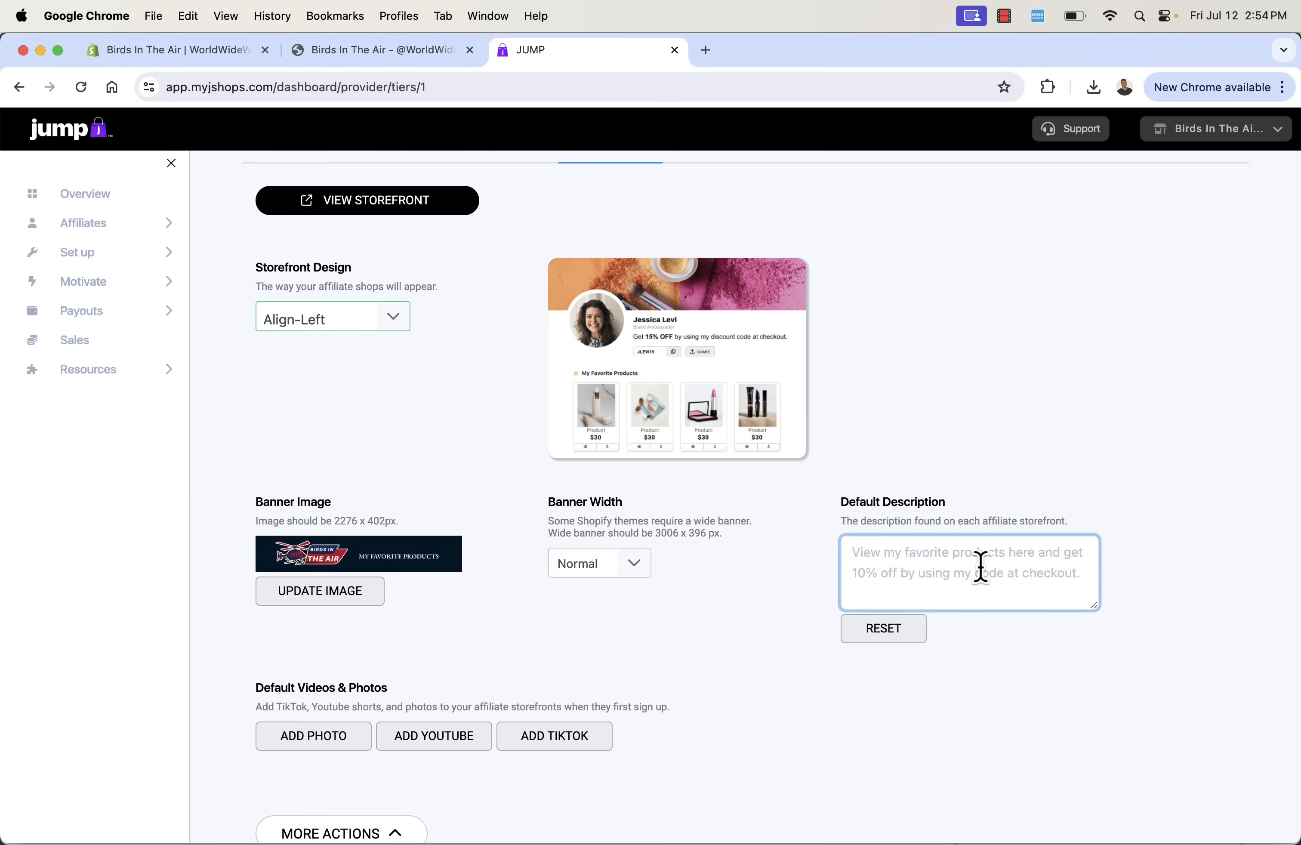
pyautogui.write('My favorite products <3 <3')
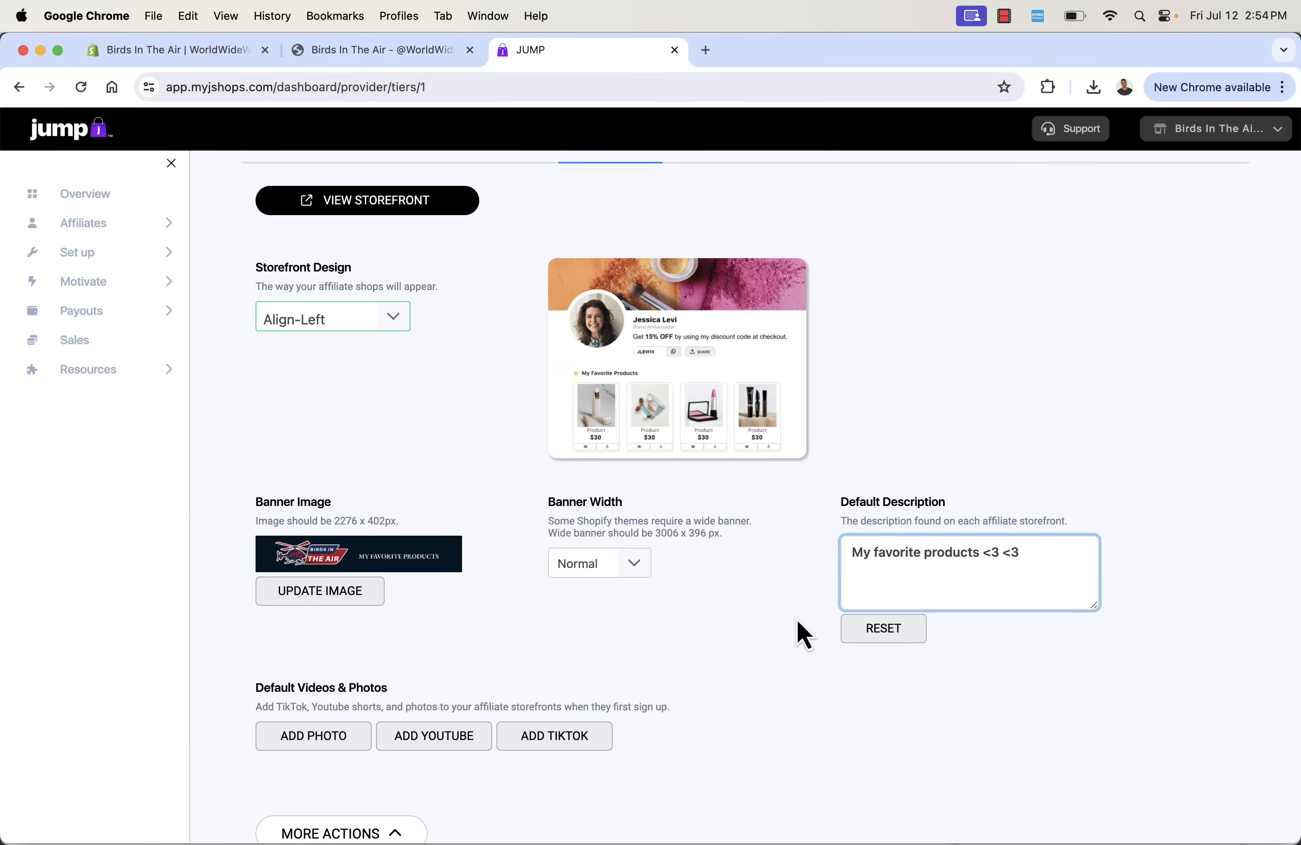
pyautogui.click(598, 672)
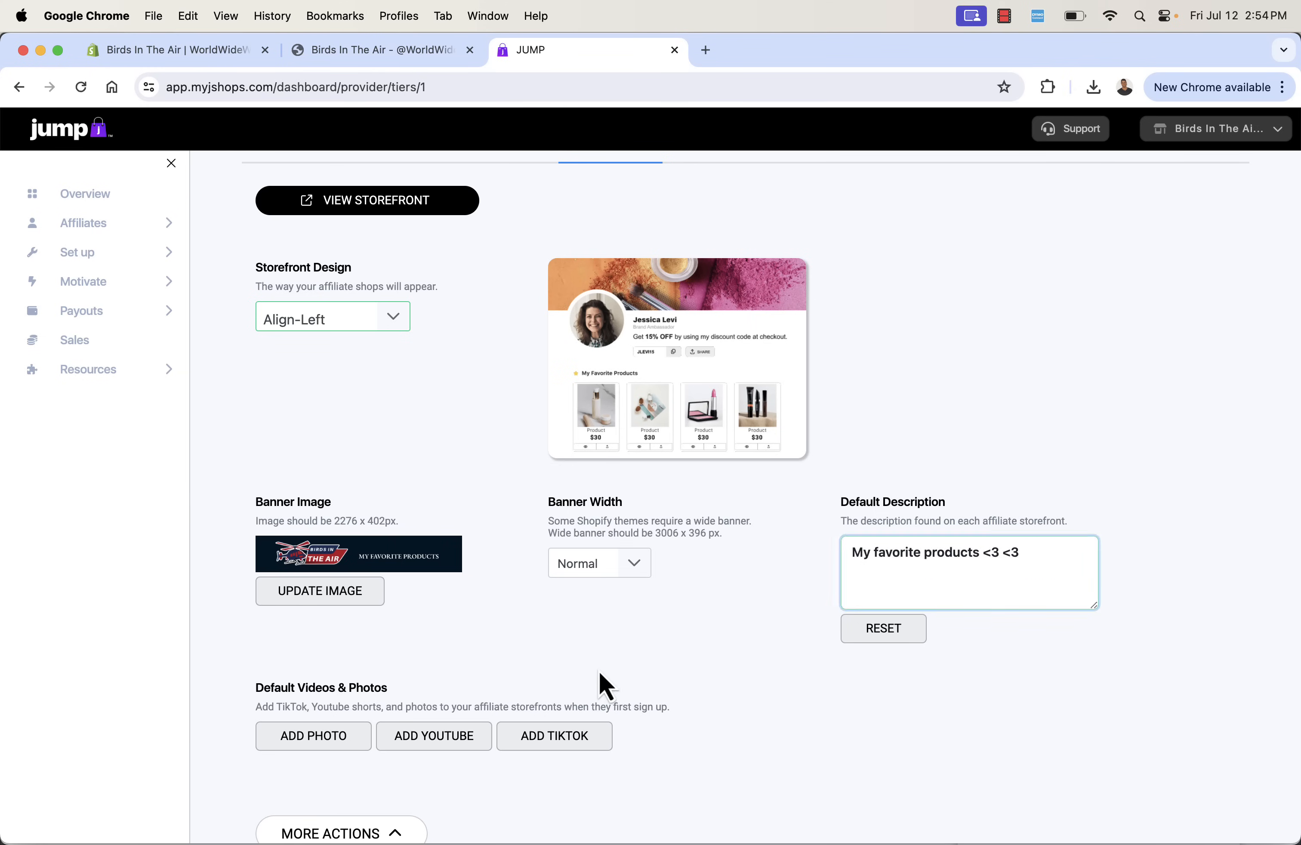
# - Look at the options for adding default photos, YouTube videos and TikTok videos to storefronts, without adding any
pyautogui.scroll(-4, 599, 672)
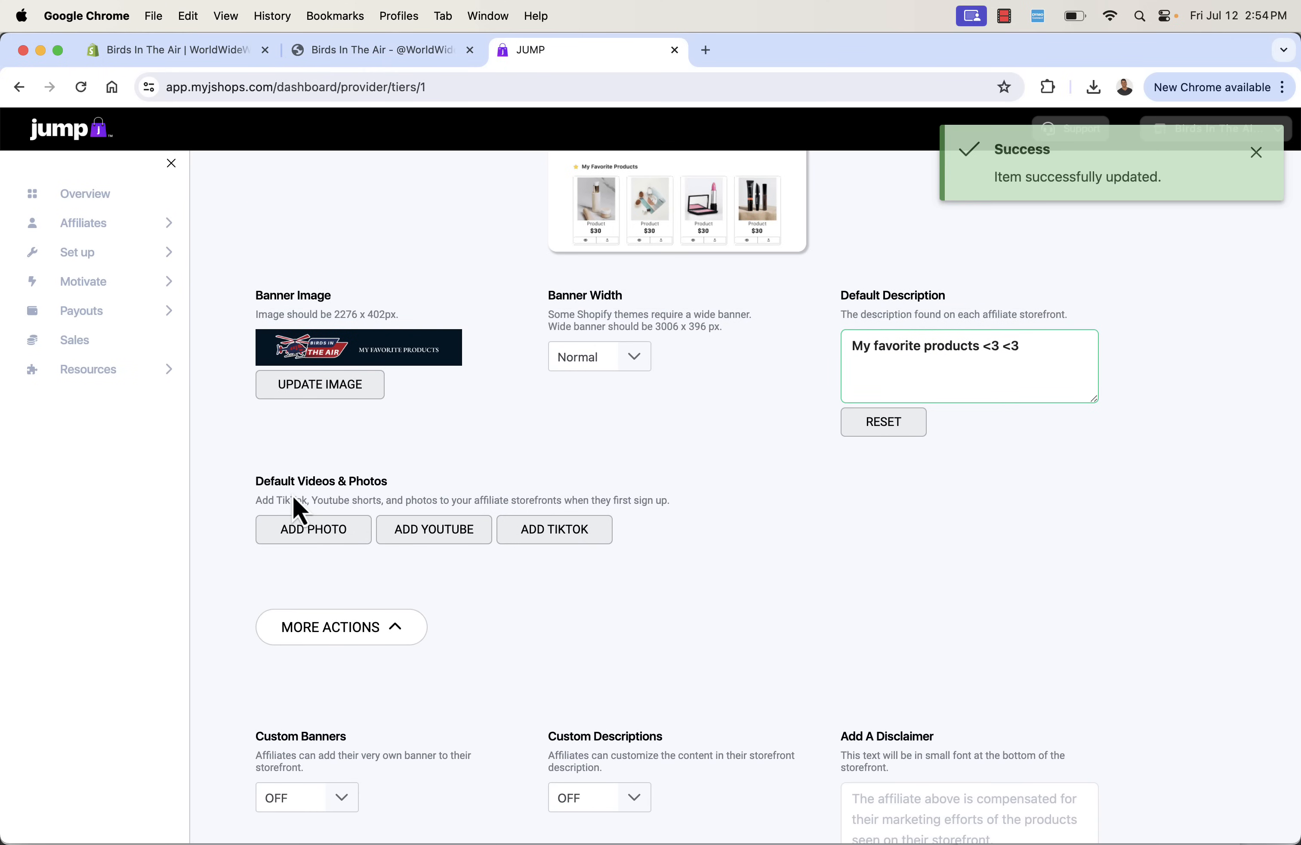
pyautogui.click(308, 528)
pyautogui.click(417, 528)
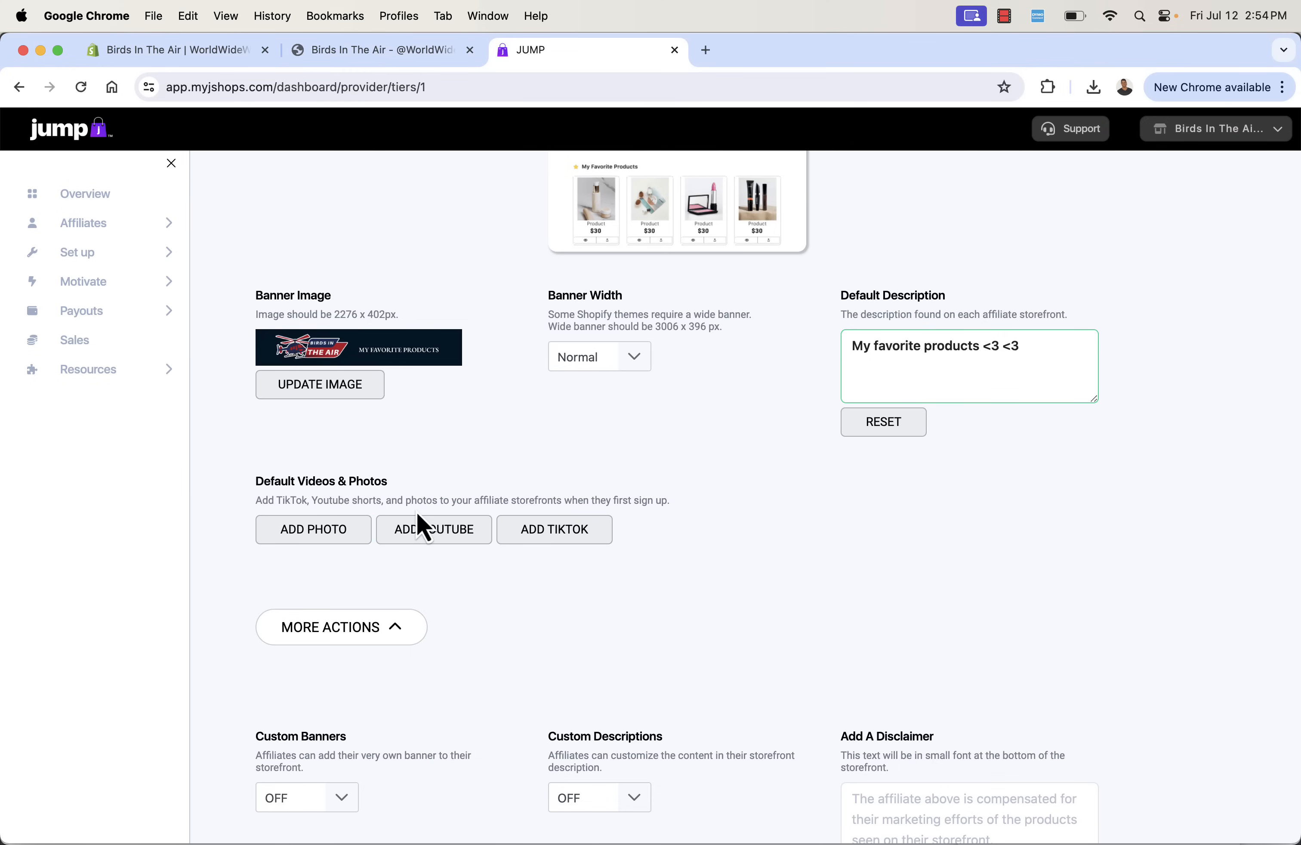
pyautogui.click(419, 539)
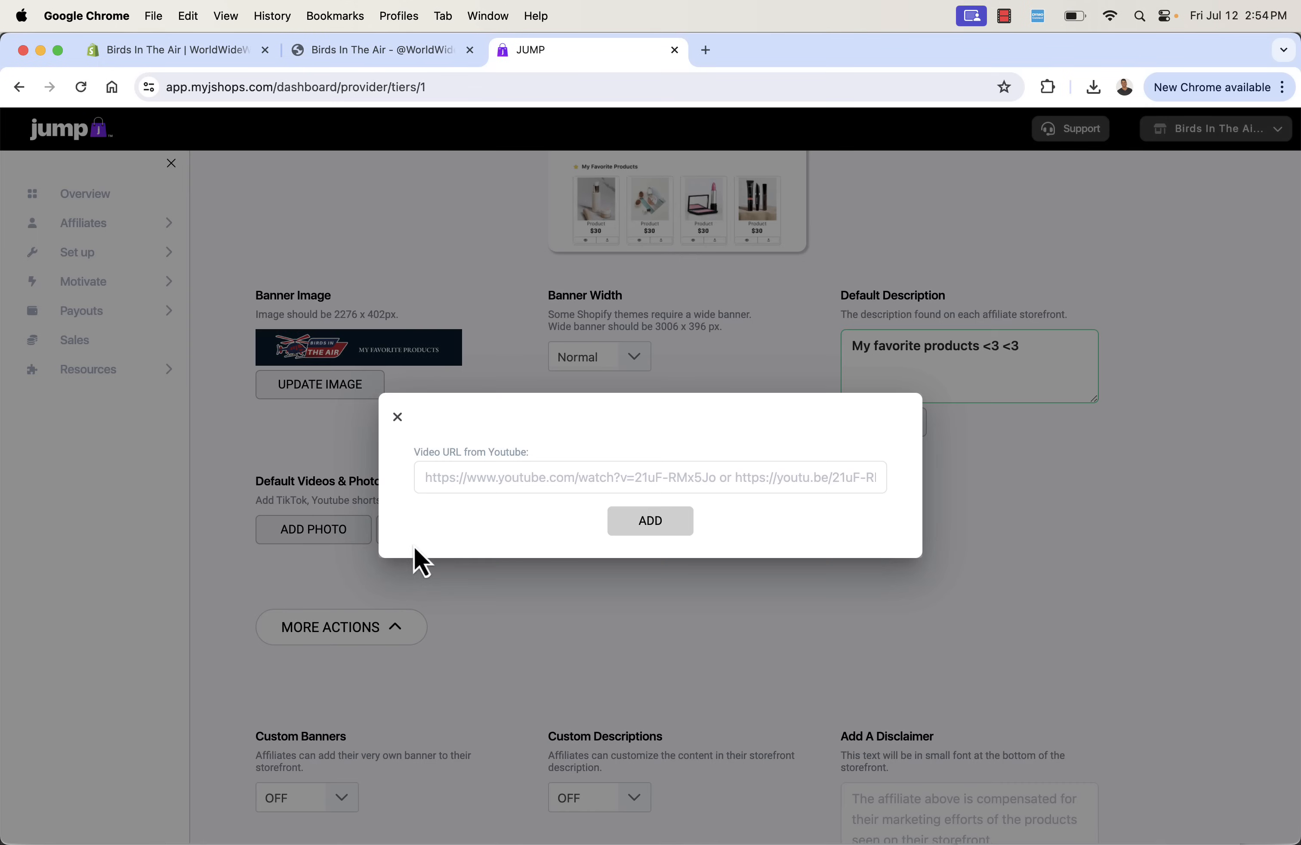
pyautogui.click(398, 418)
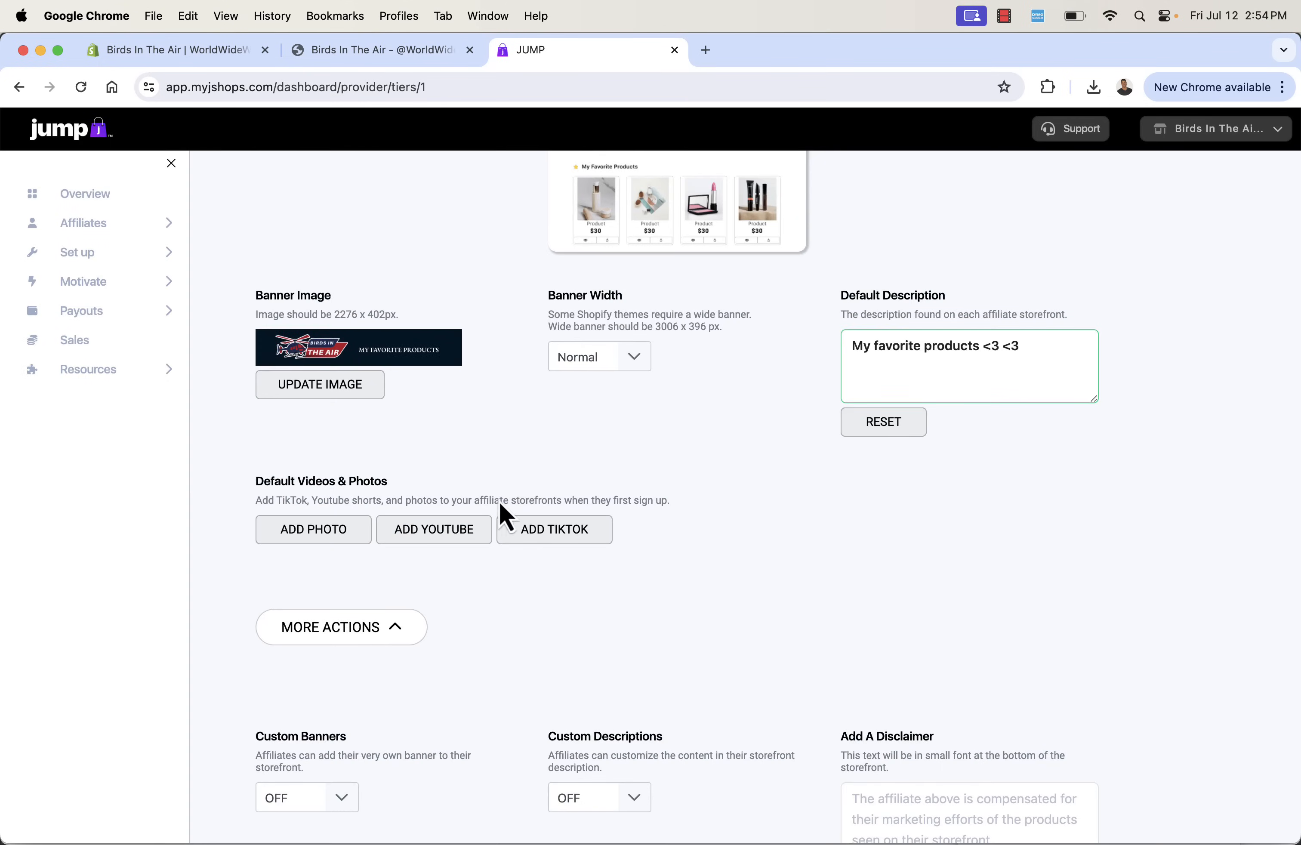
pyautogui.click(531, 525)
pyautogui.click(399, 418)
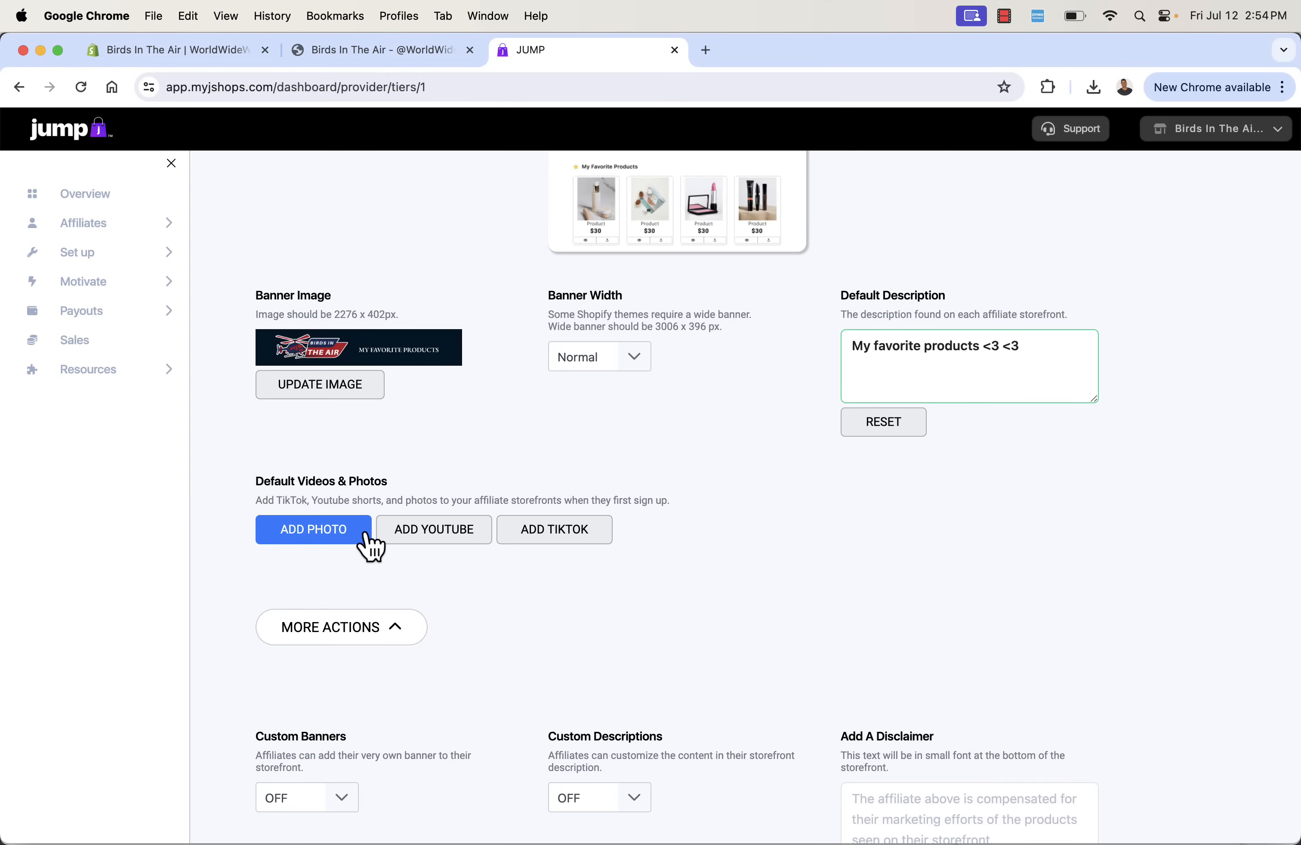
# - Turn Custom Banners and Custom Descriptions ON for the affiliate storefronts
pyautogui.scroll(-3, 464, 596)
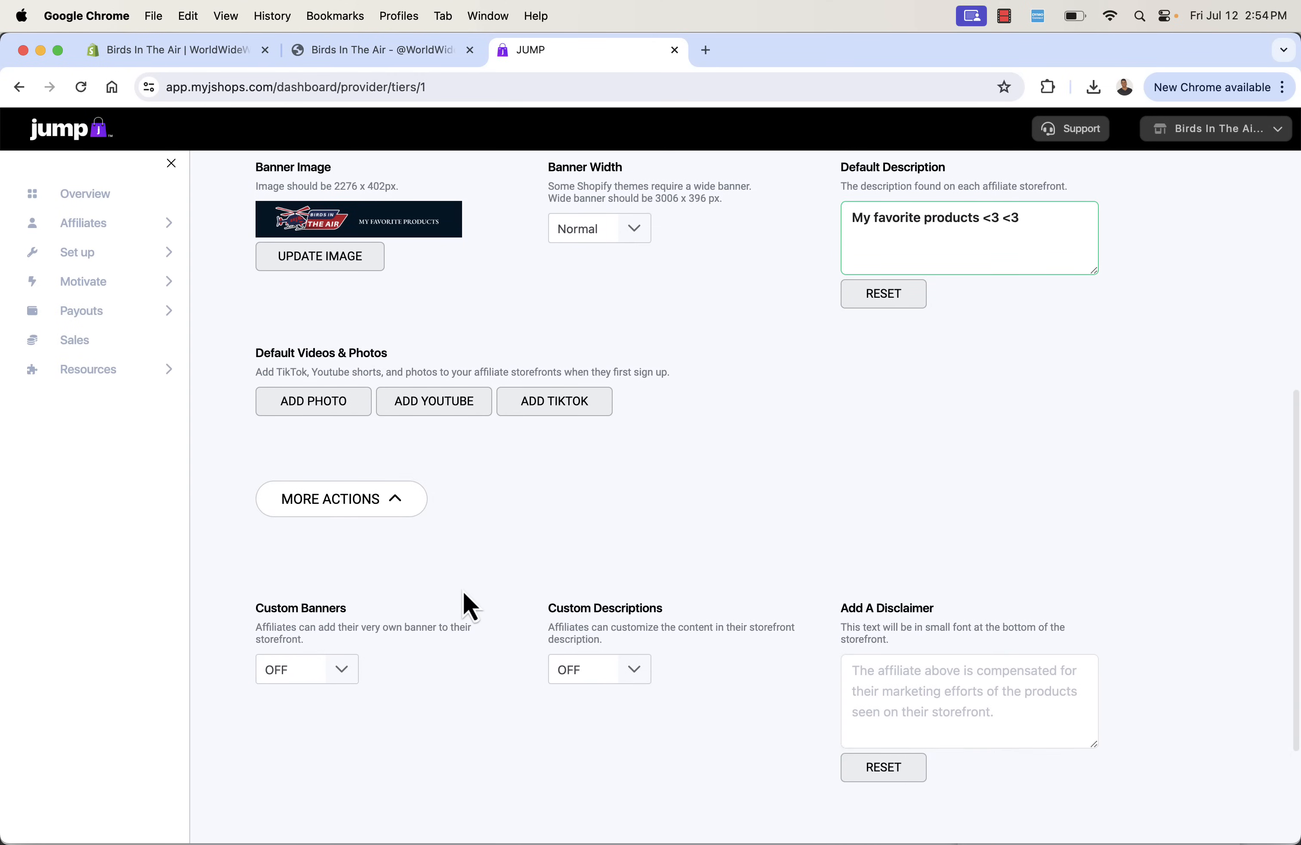
pyautogui.scroll(-3, 465, 595)
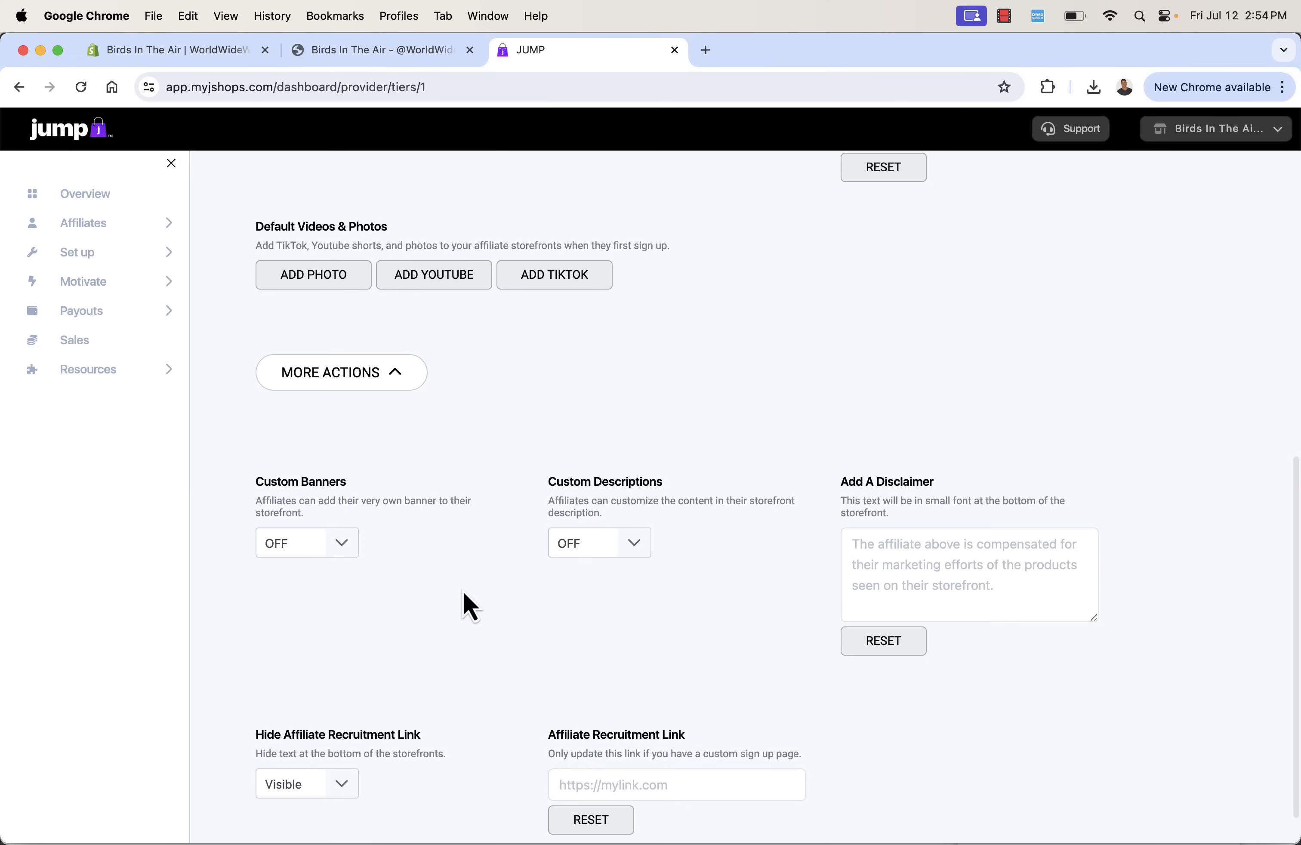
pyautogui.scroll(-1, 463, 592)
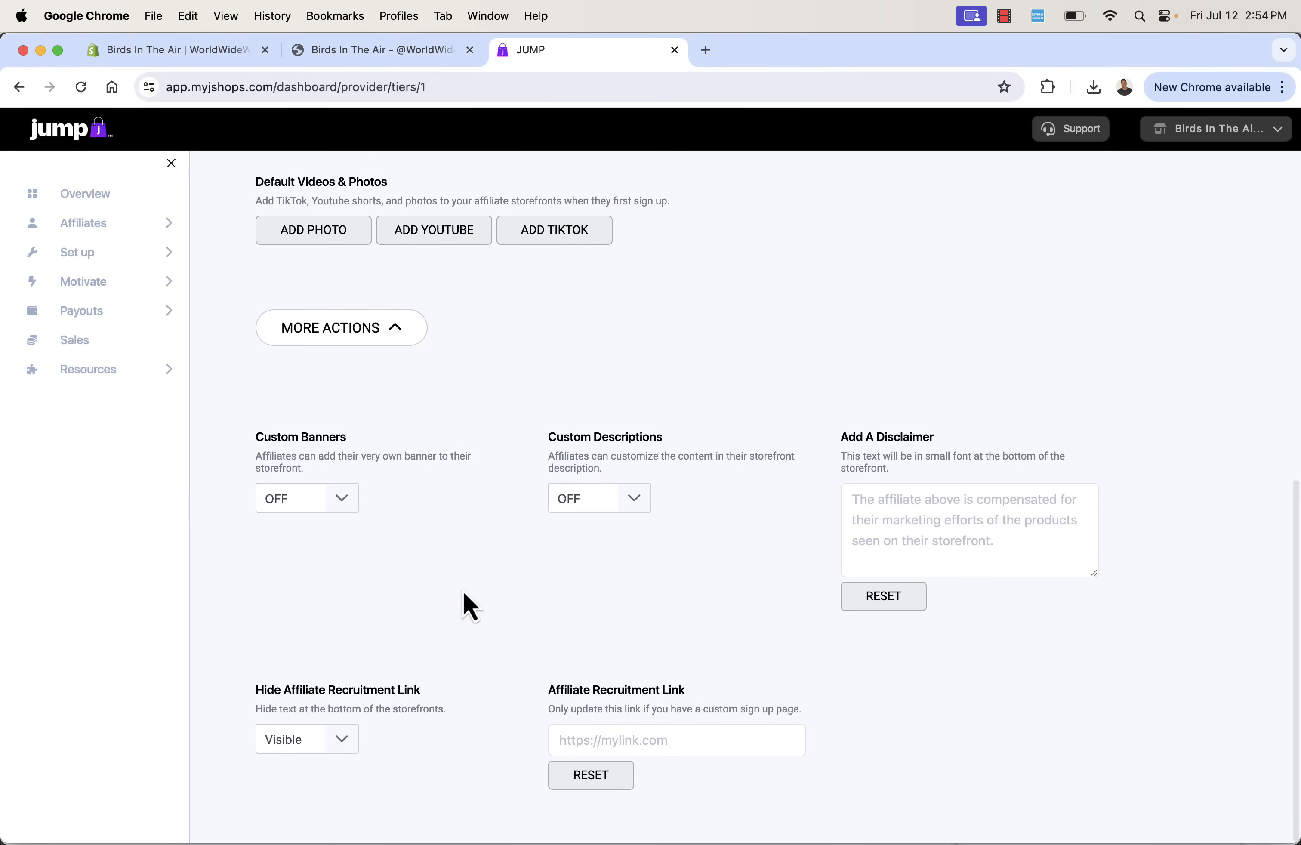
pyautogui.click(314, 499)
pyautogui.click(301, 554)
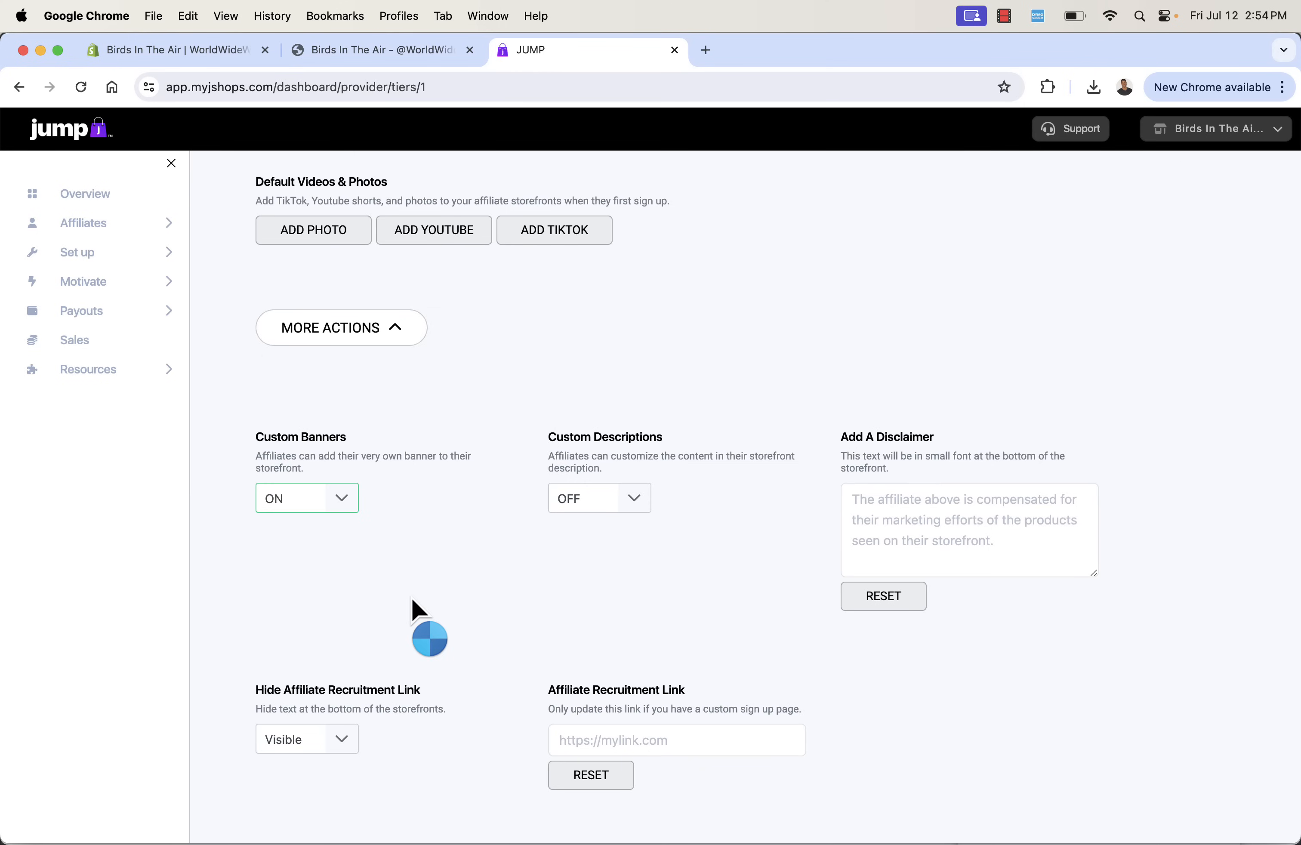
pyautogui.click(576, 501)
pyautogui.click(599, 557)
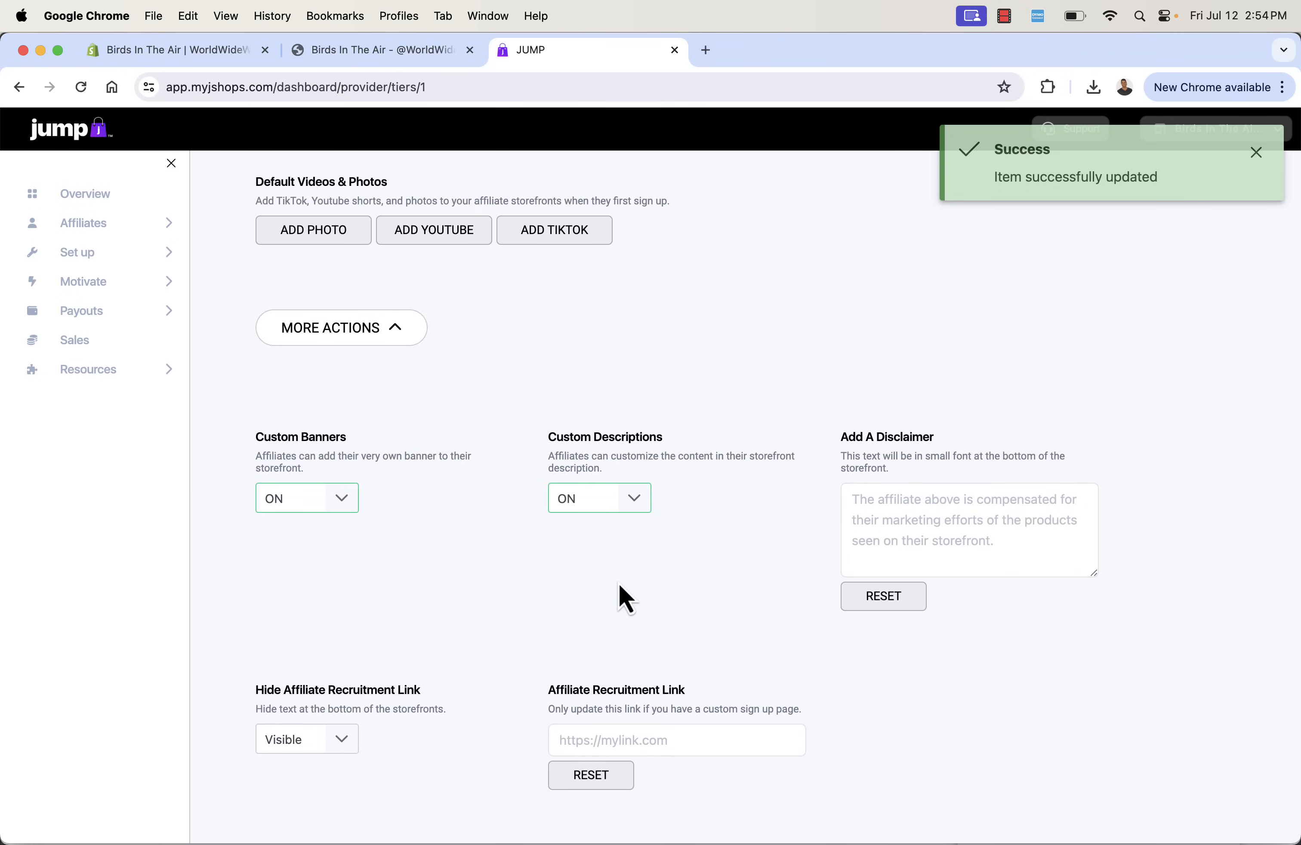
# - Open the program's sign-up page settings and preview the sign-up page from the hero section down to its FAQs
pyautogui.scroll(10, 619, 584)
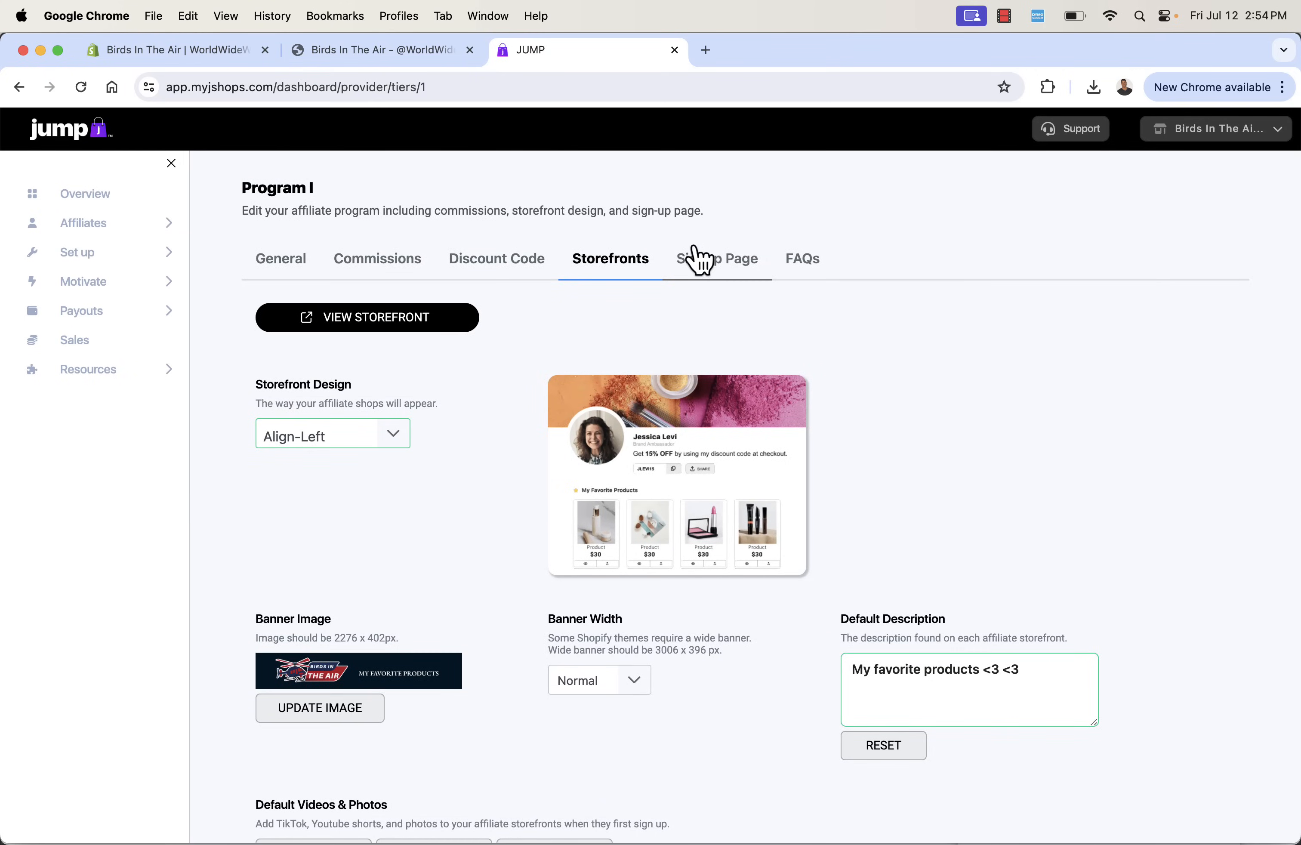
pyautogui.click(702, 259)
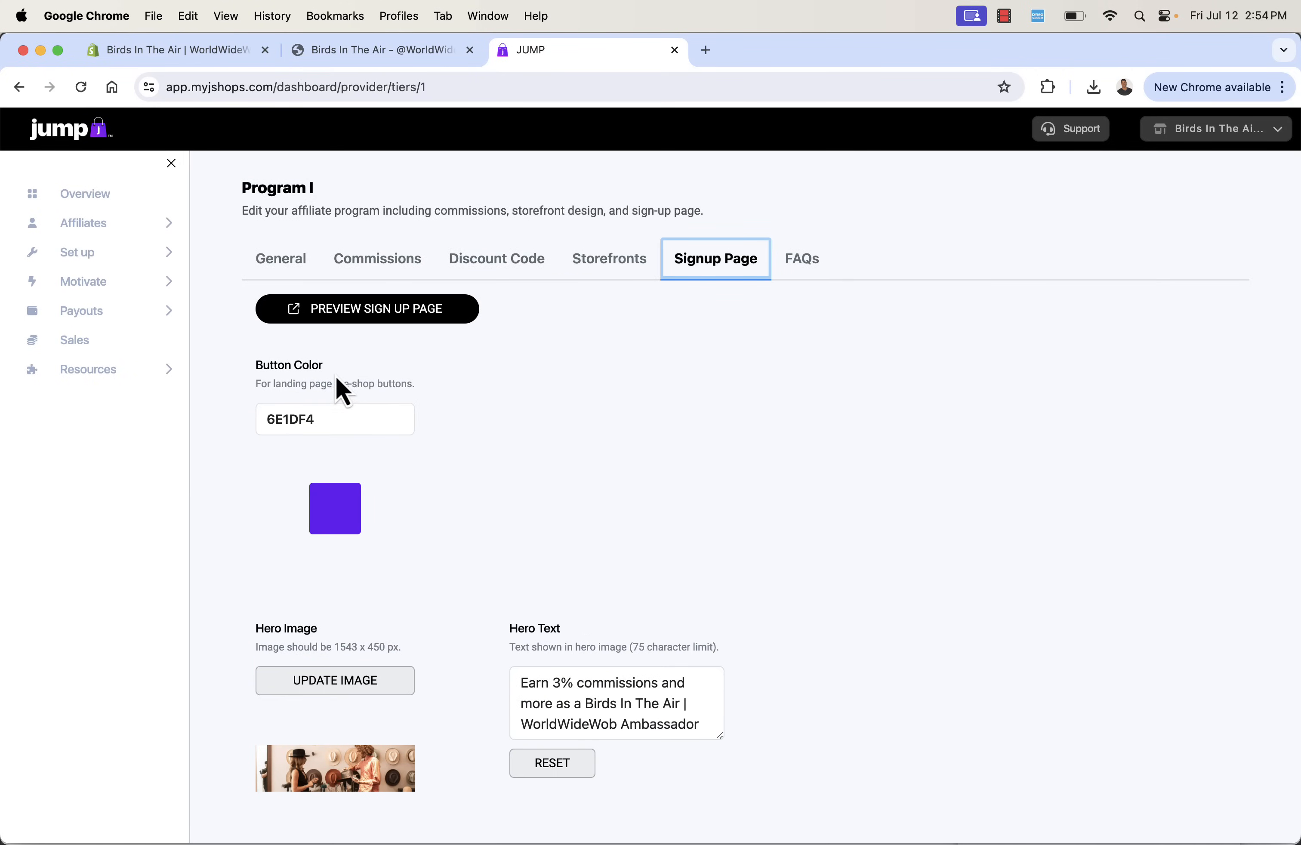
pyautogui.click(329, 318)
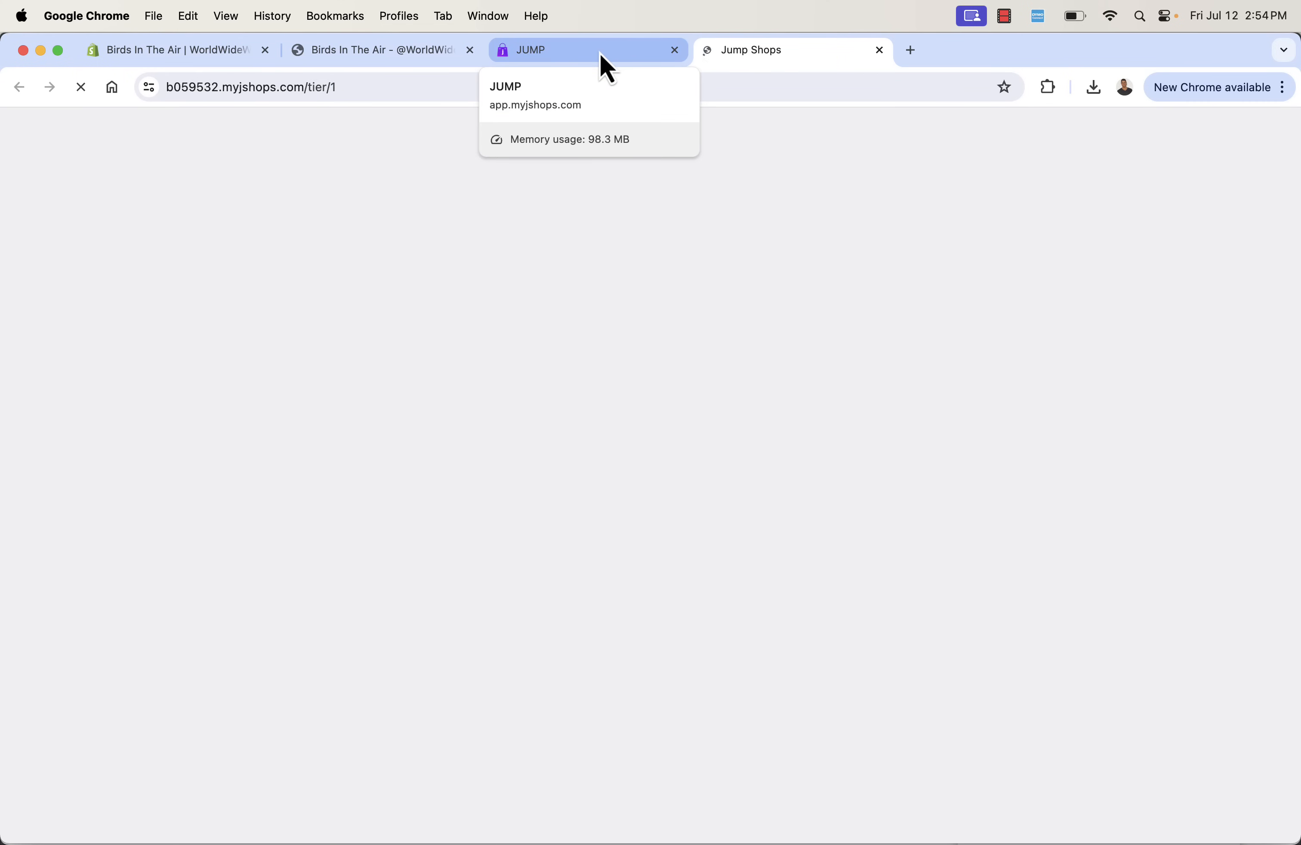
pyautogui.scroll(-15, 561, 383)
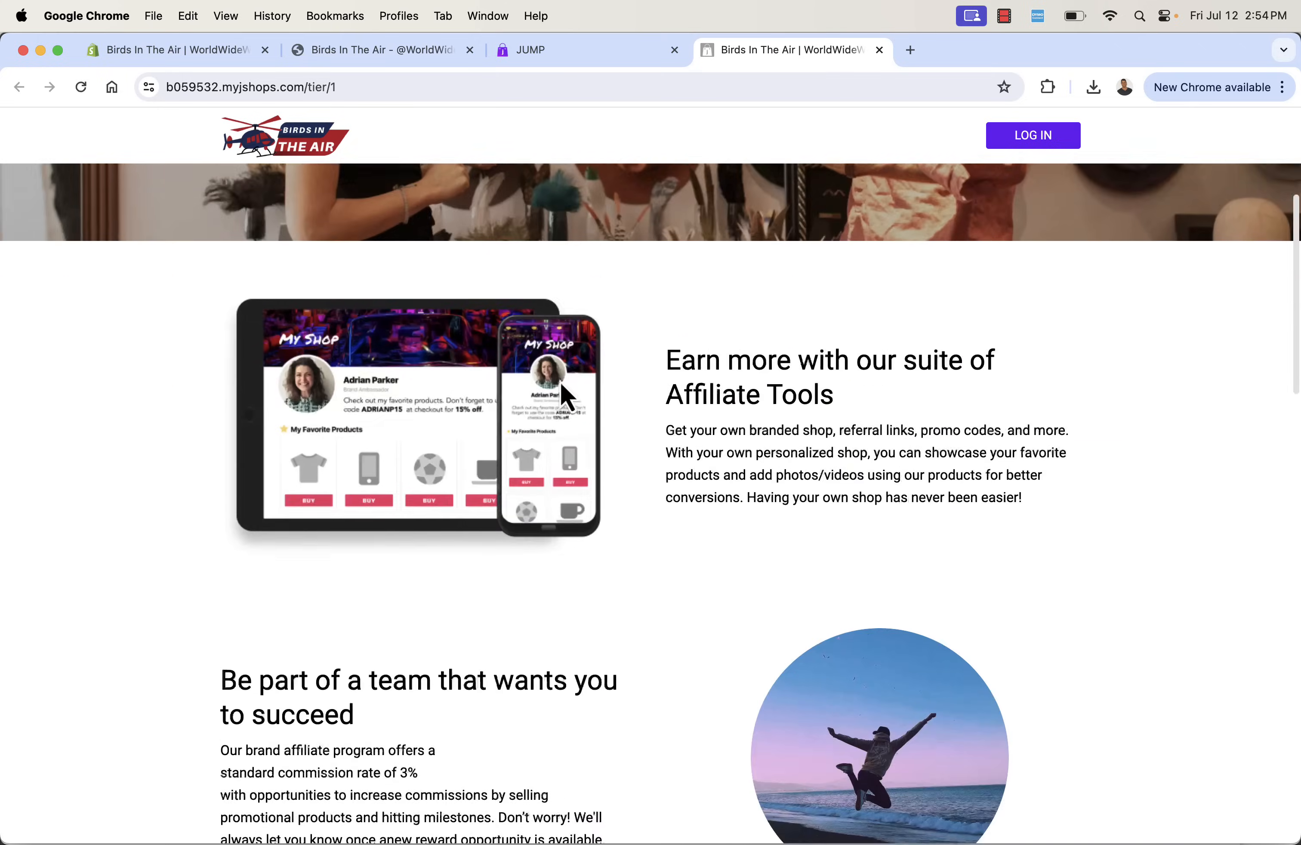
pyautogui.scroll(-13, 560, 383)
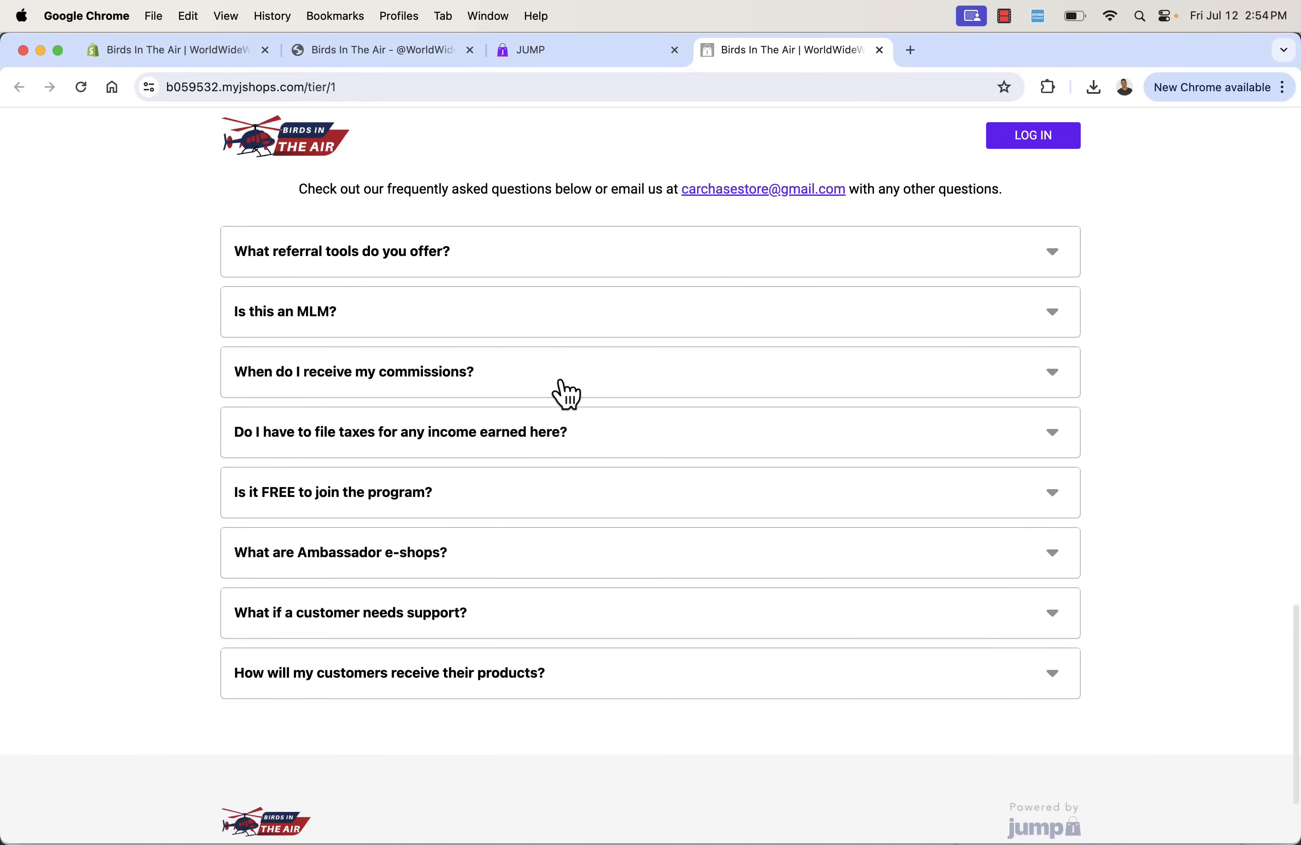
pyautogui.scroll(5, 560, 383)
pyautogui.scroll(15, 562, 390)
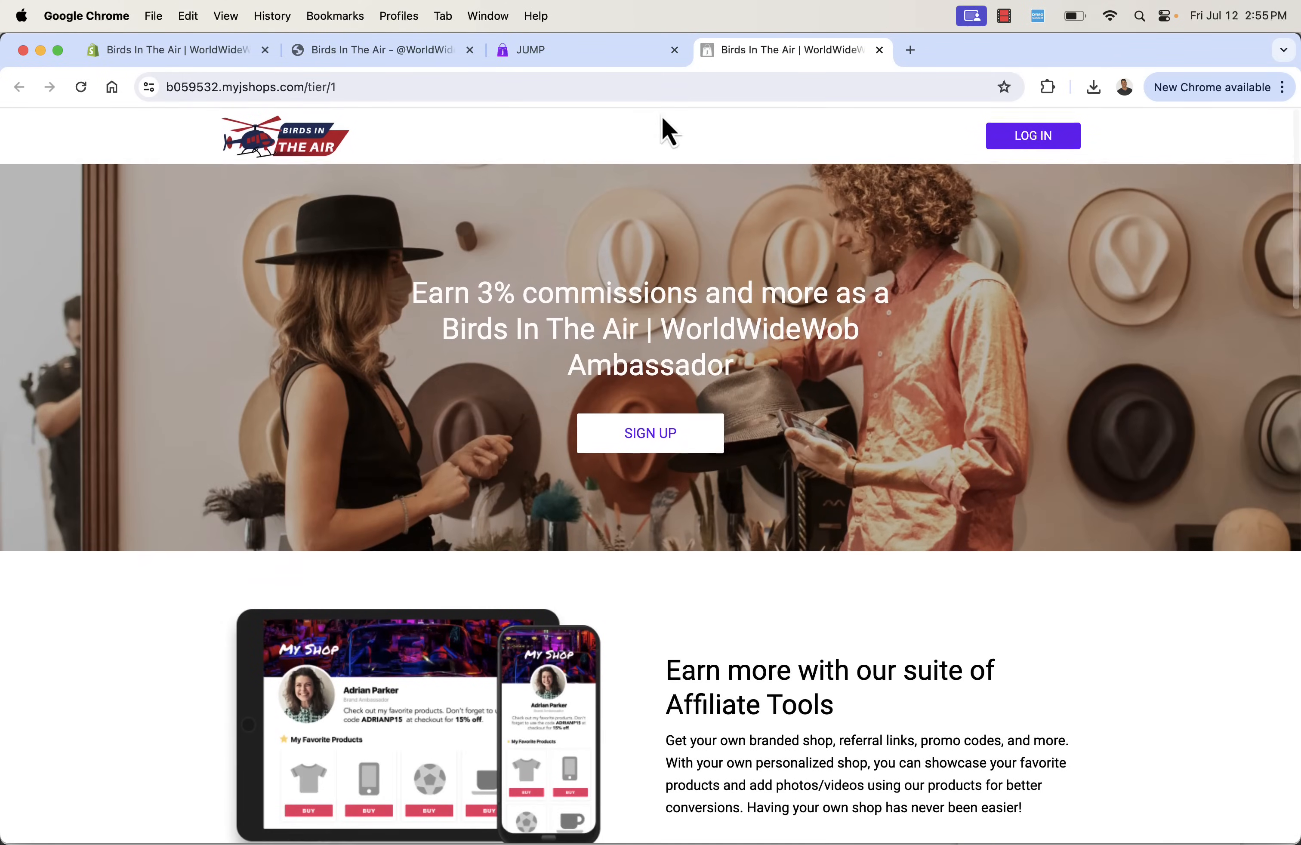
pyautogui.click(1006, 16)
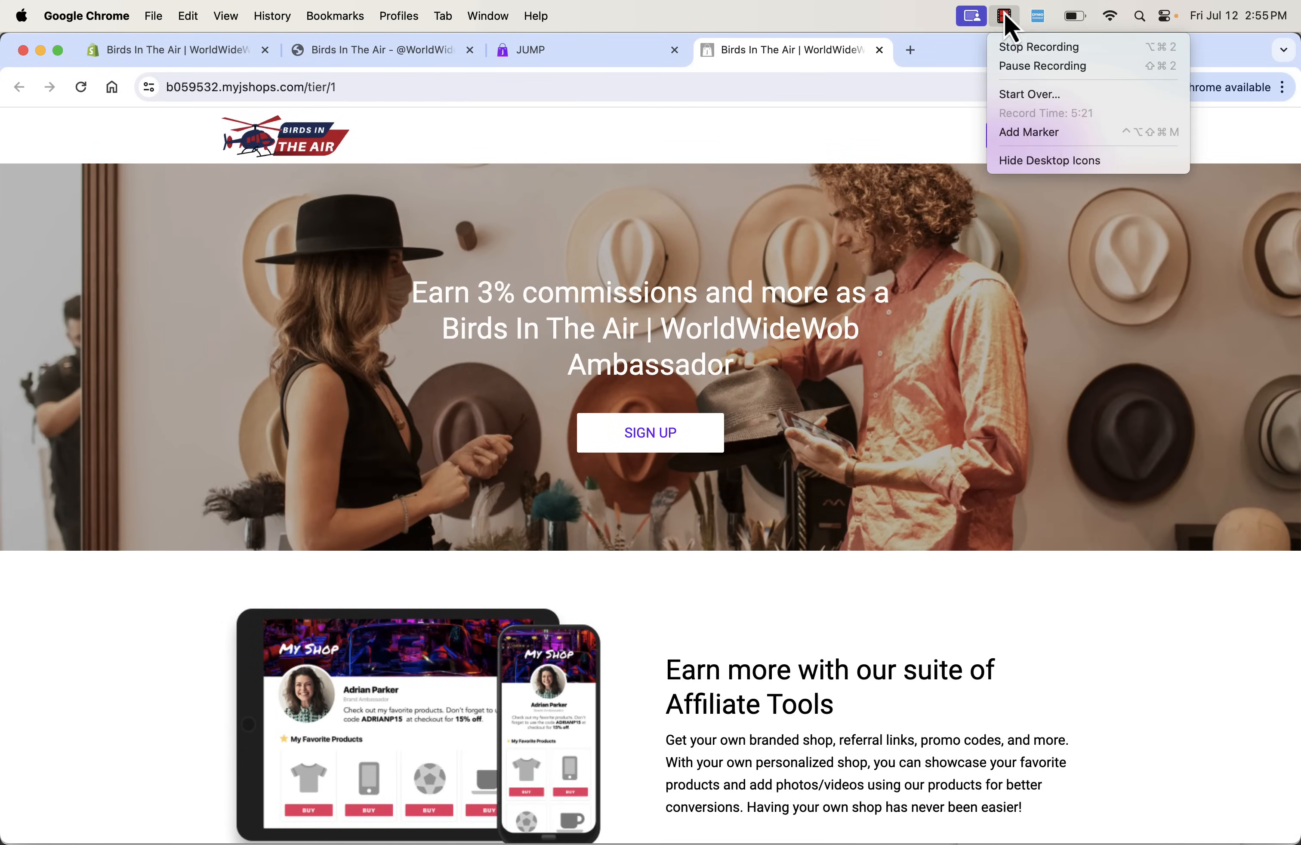
pyautogui.click(1024, 68)
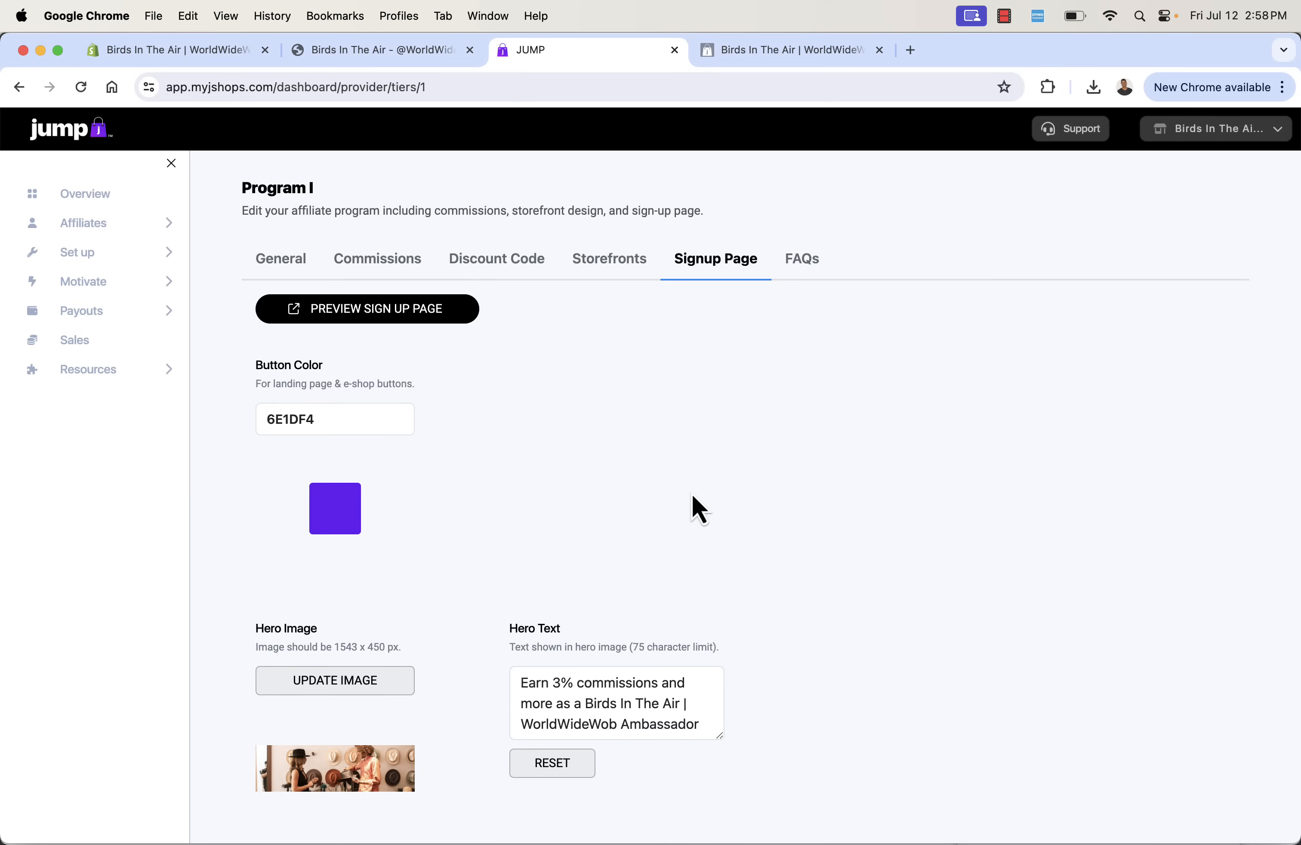
# - Review the sign-up page's image, text and metadata settings, and check the program's list of FAQs
pyautogui.scroll(-5, 694, 509)
pyautogui.scroll(-4, 700, 510)
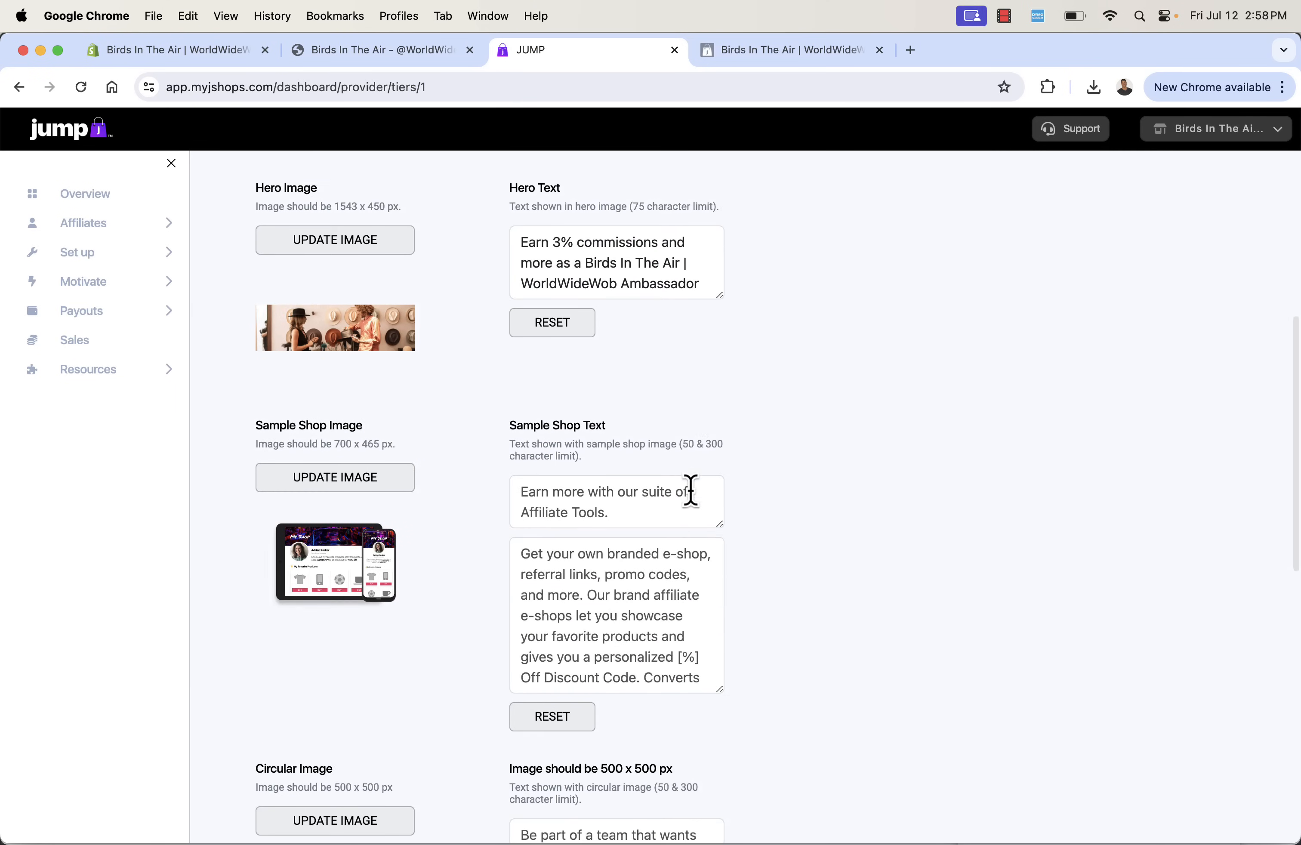
pyautogui.scroll(-3, 644, 546)
pyautogui.click(645, 547)
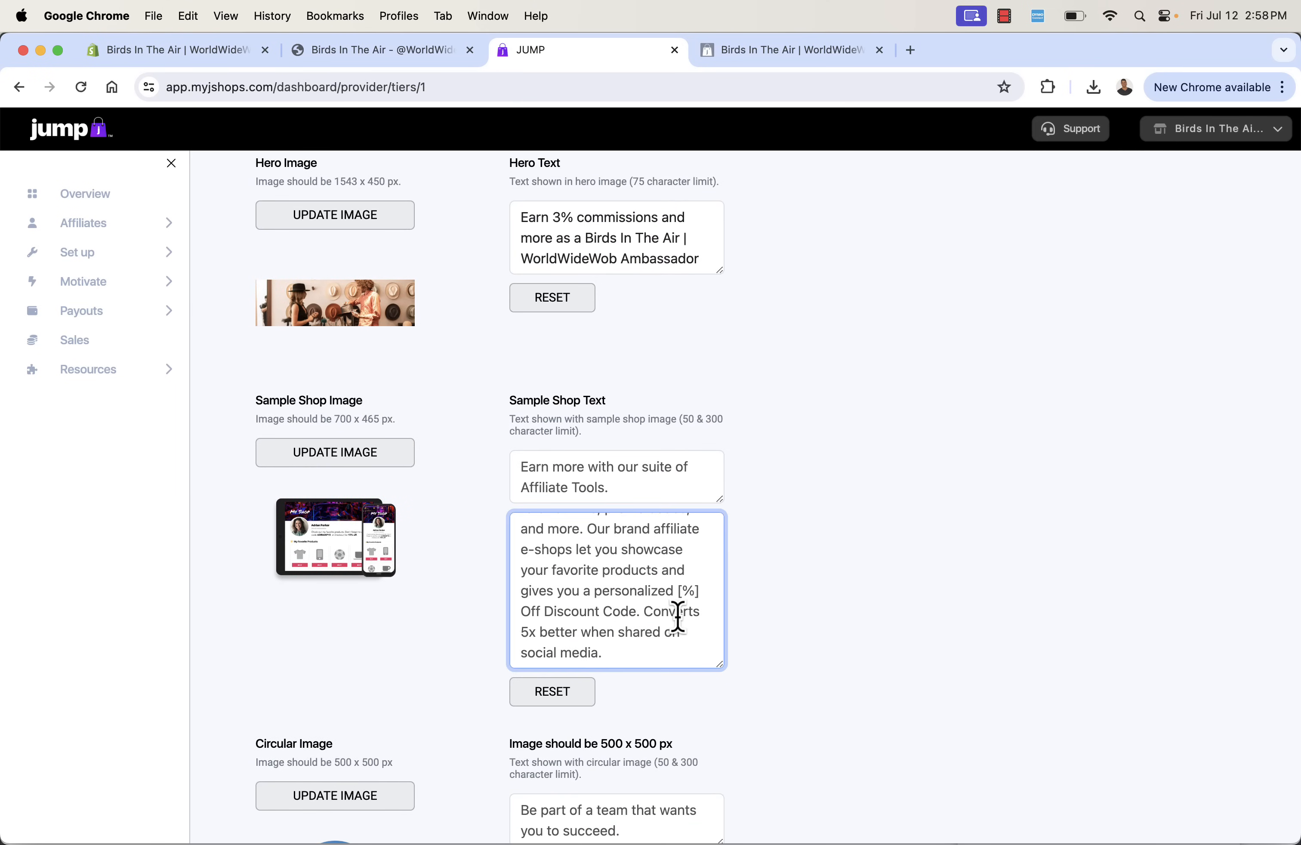
pyautogui.scroll(-10, 677, 612)
pyautogui.scroll(-10, 418, 650)
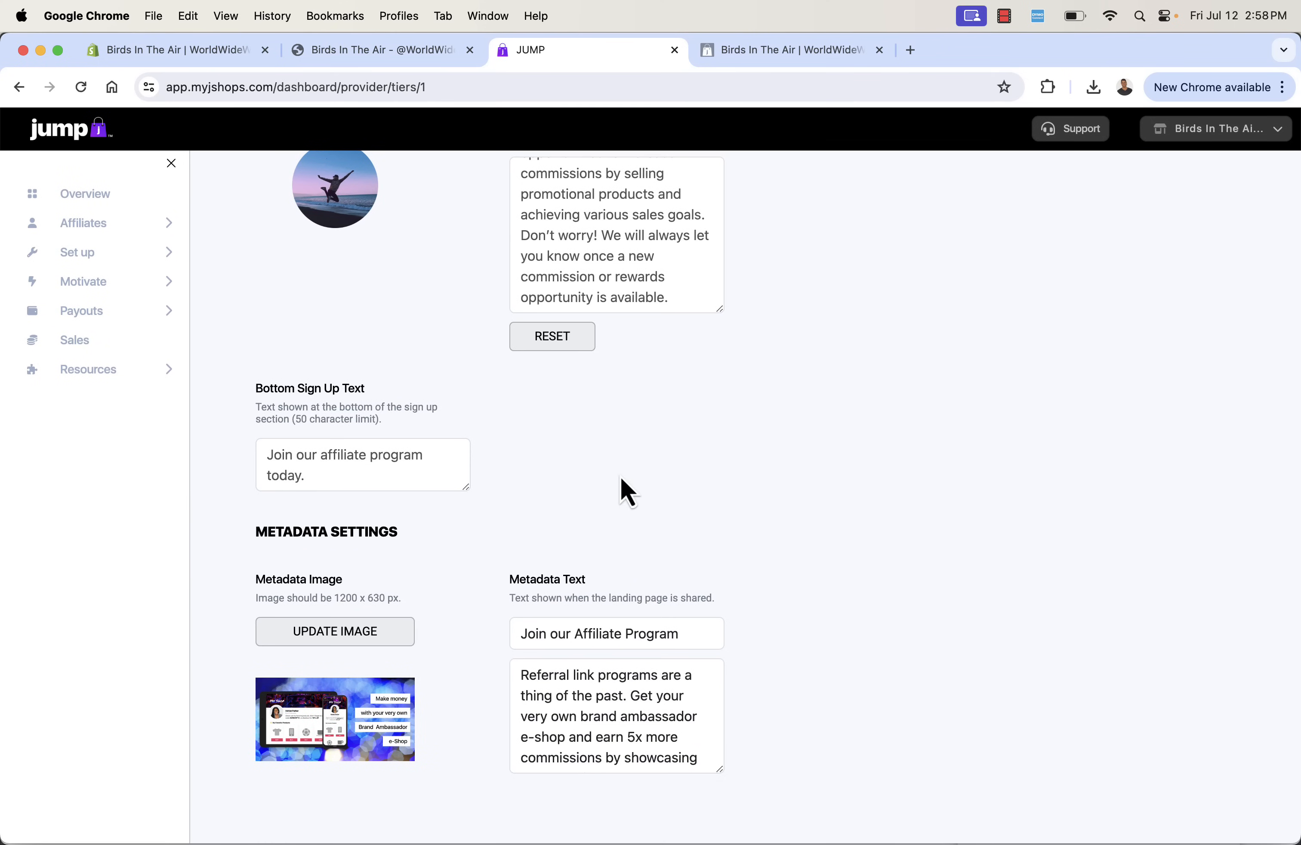
pyautogui.scroll(15, 629, 492)
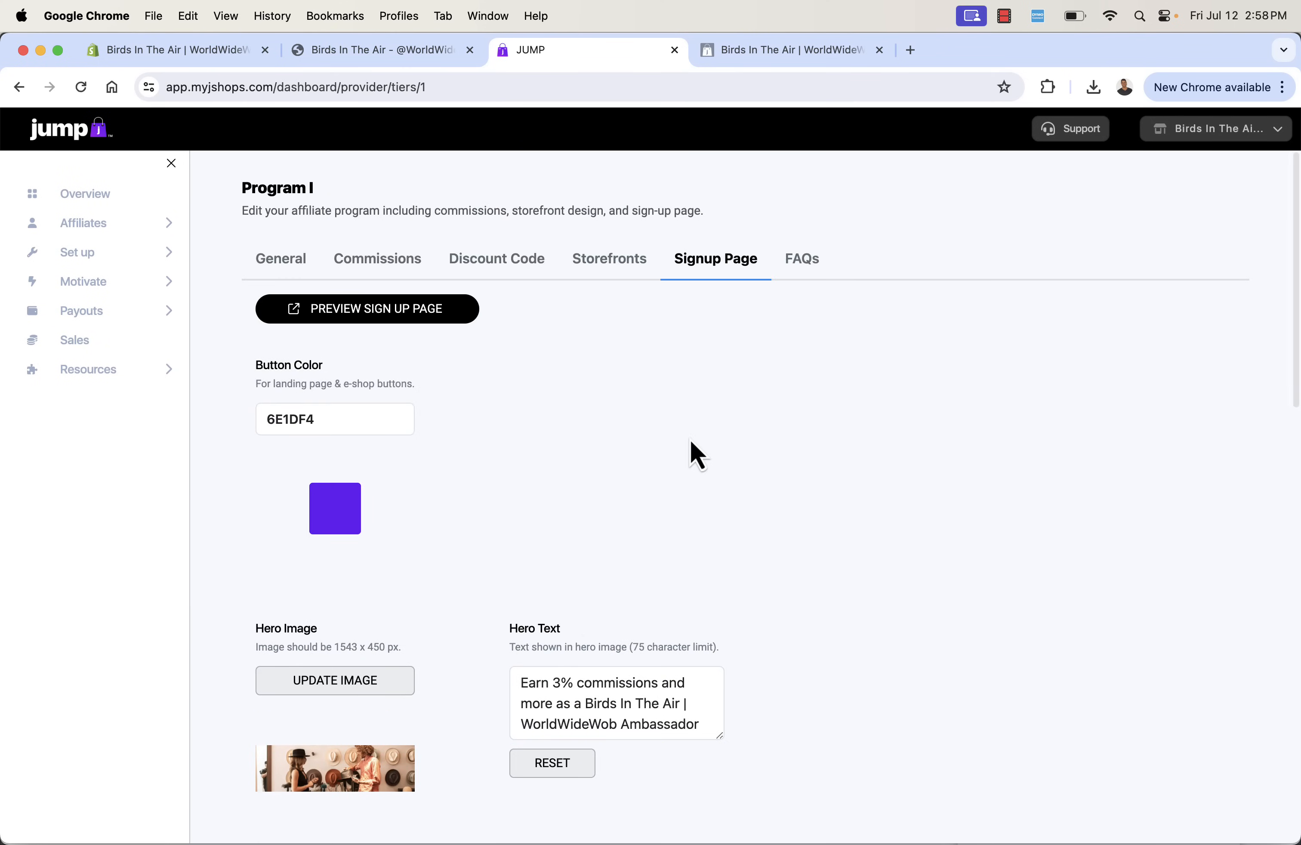
pyautogui.click(811, 275)
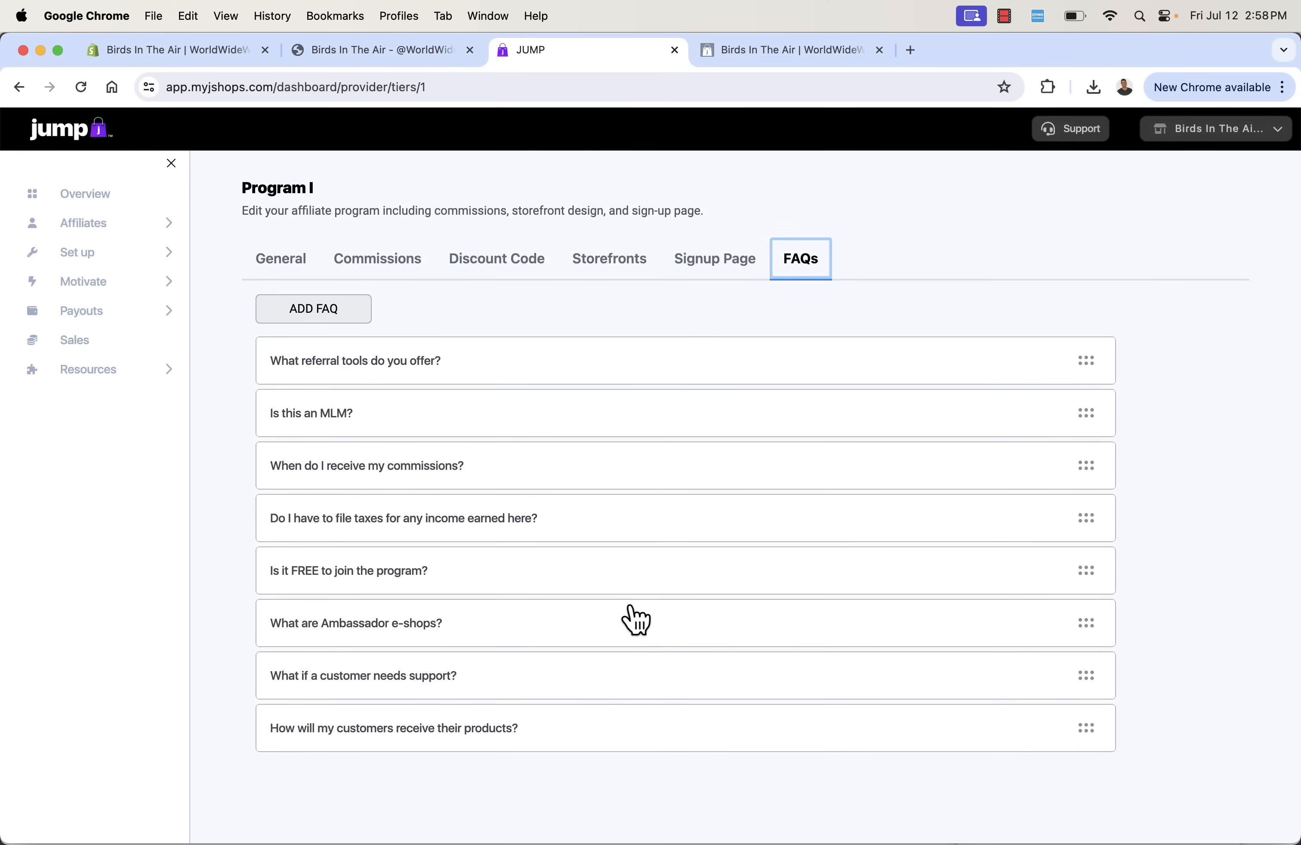
# - Return to the storefront settings and open the sample affiliate storefront
pyautogui.click(607, 275)
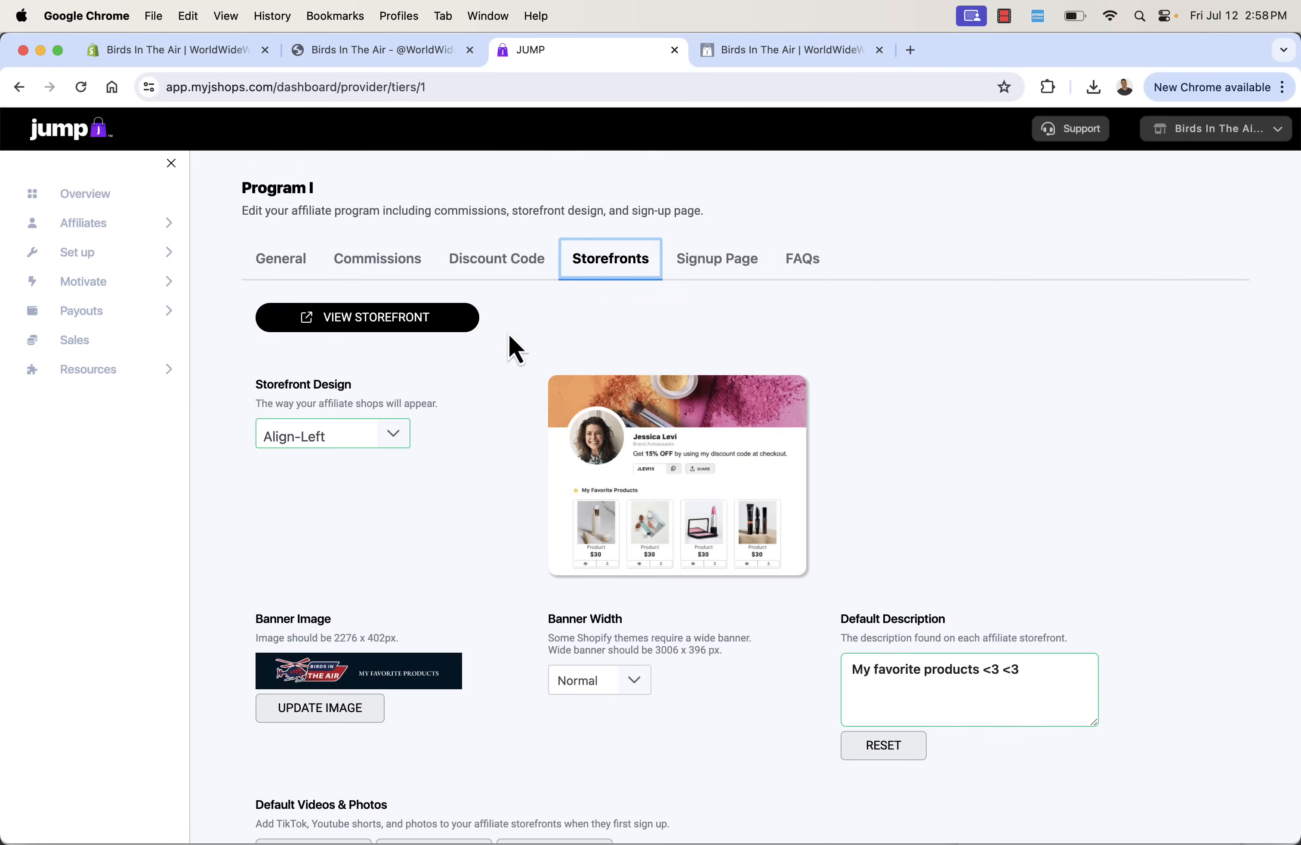
pyautogui.click(459, 325)
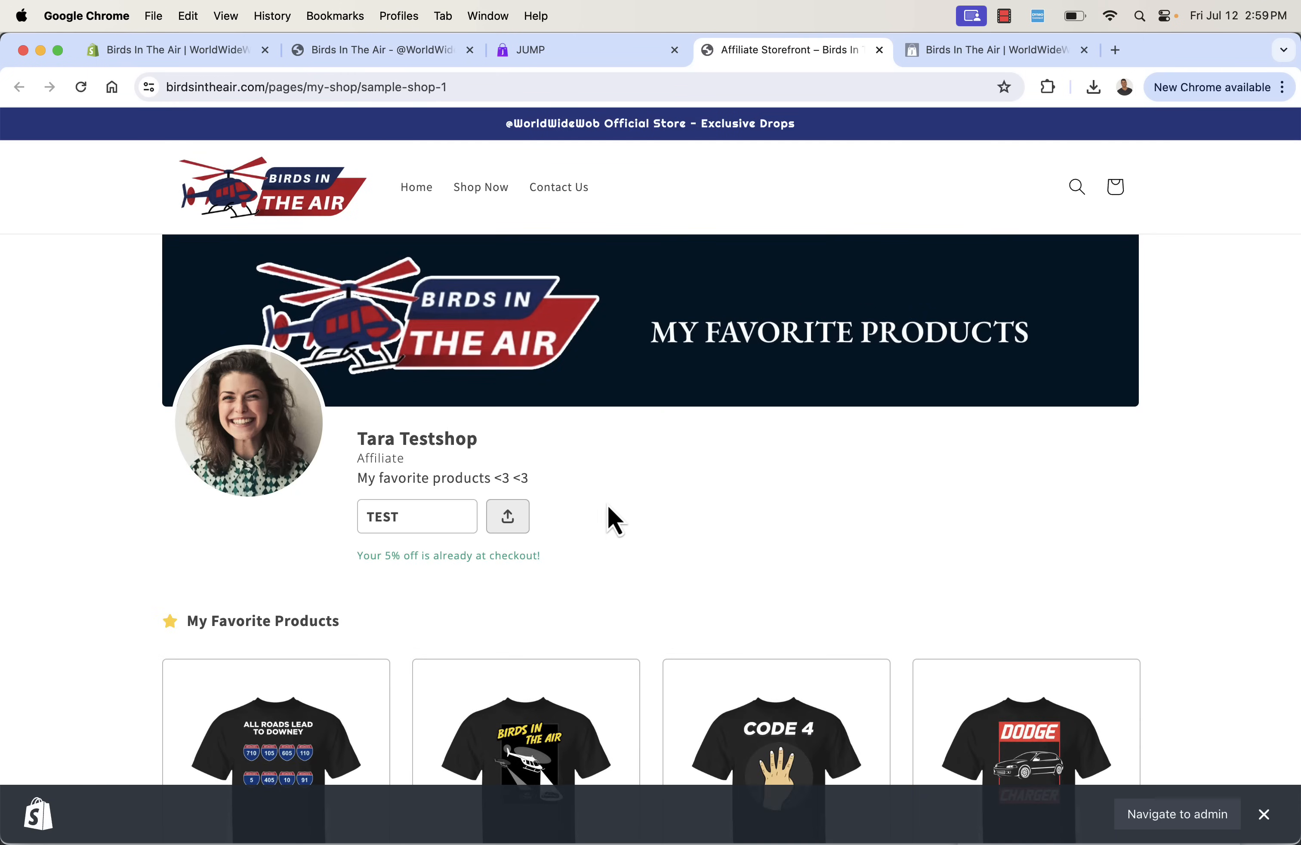
# - Look over the sample affiliate storefront's banner, profile details, discount code and favorite products
pyautogui.scroll(-3, 623, 514)
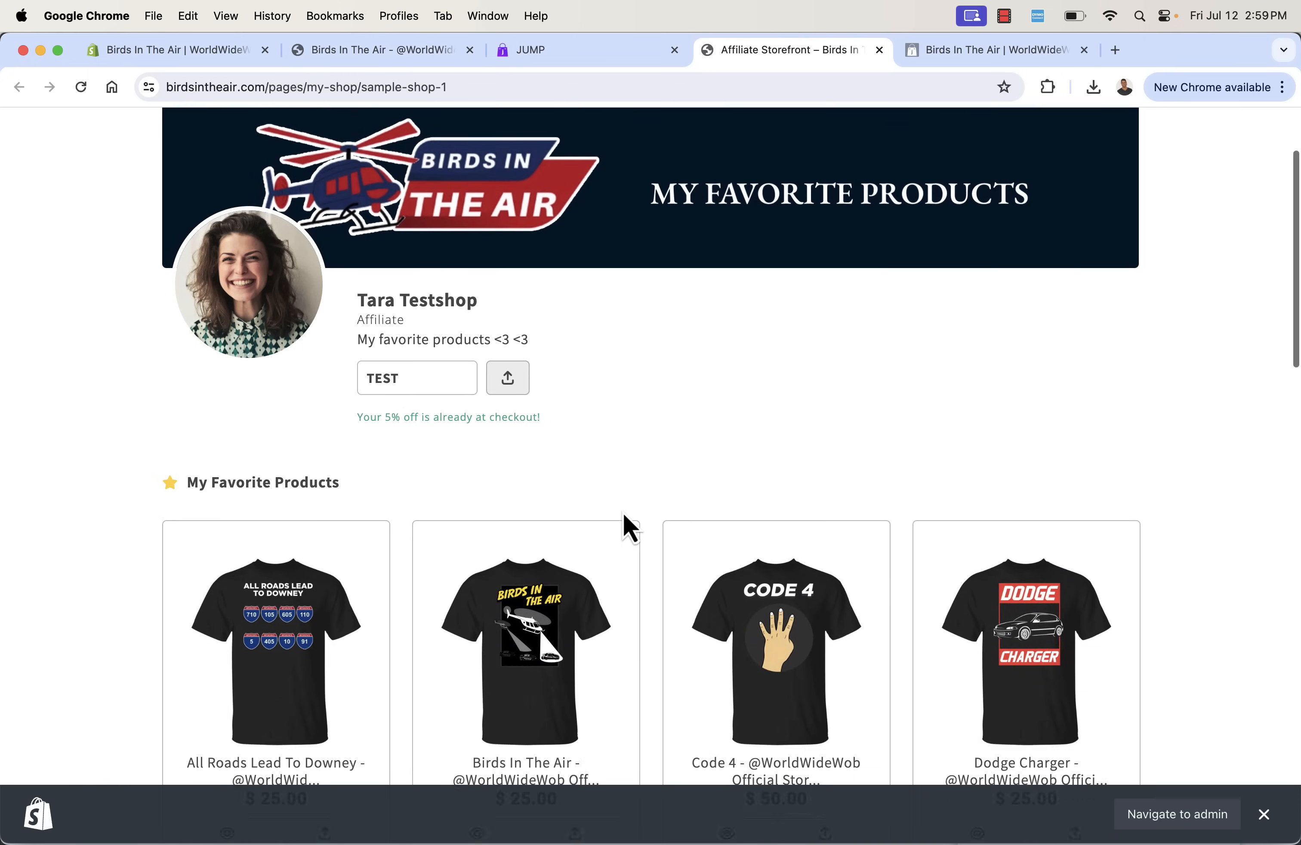
pyautogui.scroll(3, 623, 514)
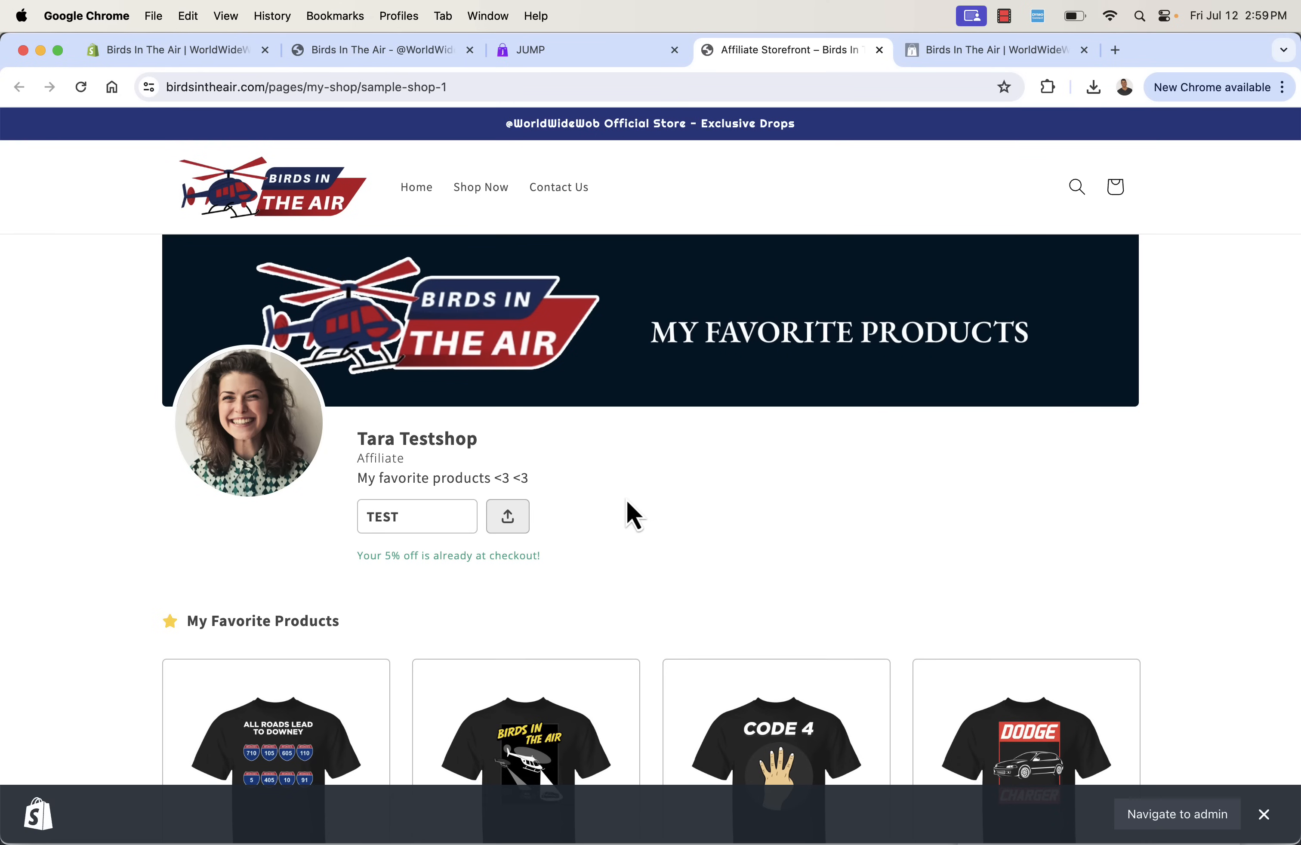
pyautogui.tripleClick(425, 447)
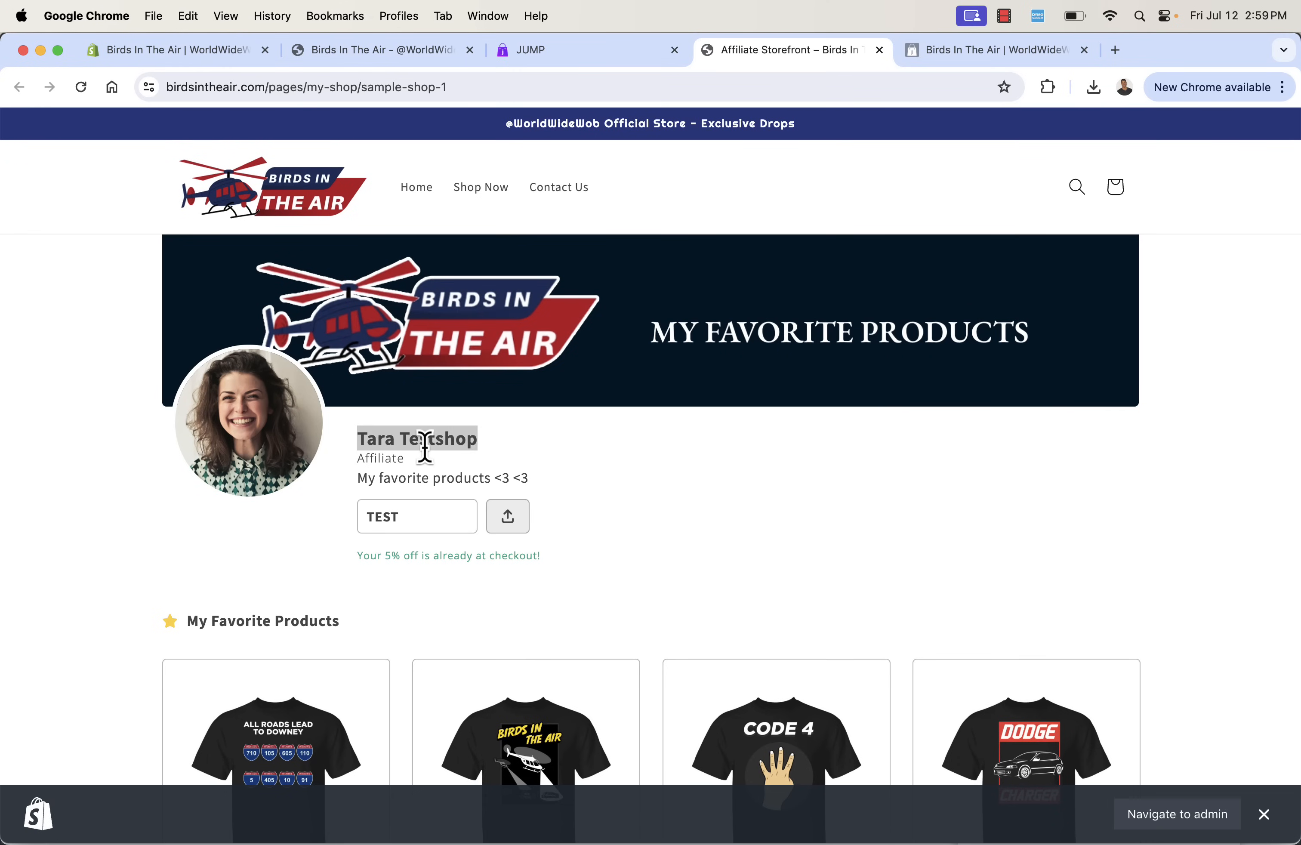
pyautogui.click(621, 449)
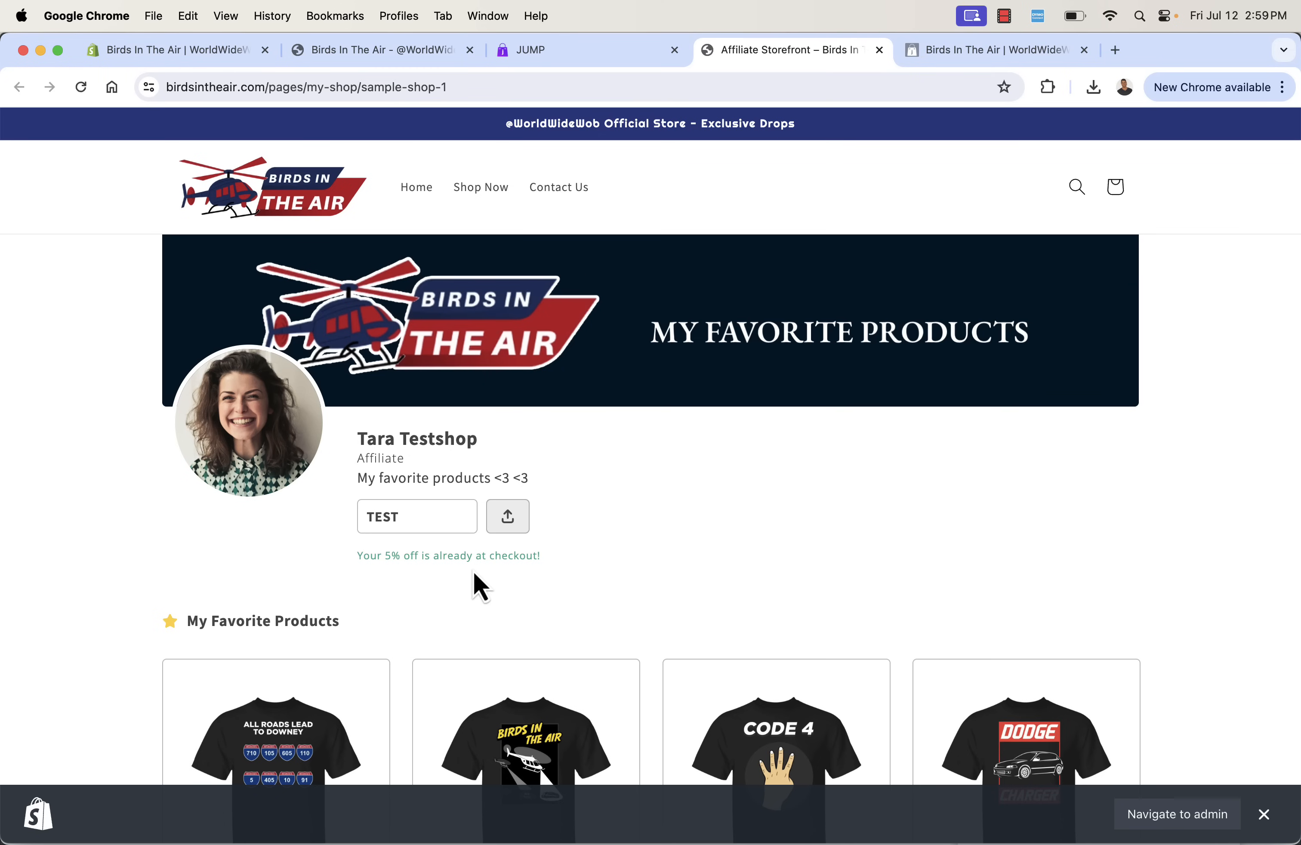
pyautogui.scroll(-7, 339, 673)
pyautogui.scroll(7, 339, 674)
# - Return to the Jump dashboard and review Program I's storefront design, banner, description and additional settings
pyautogui.click(568, 61)
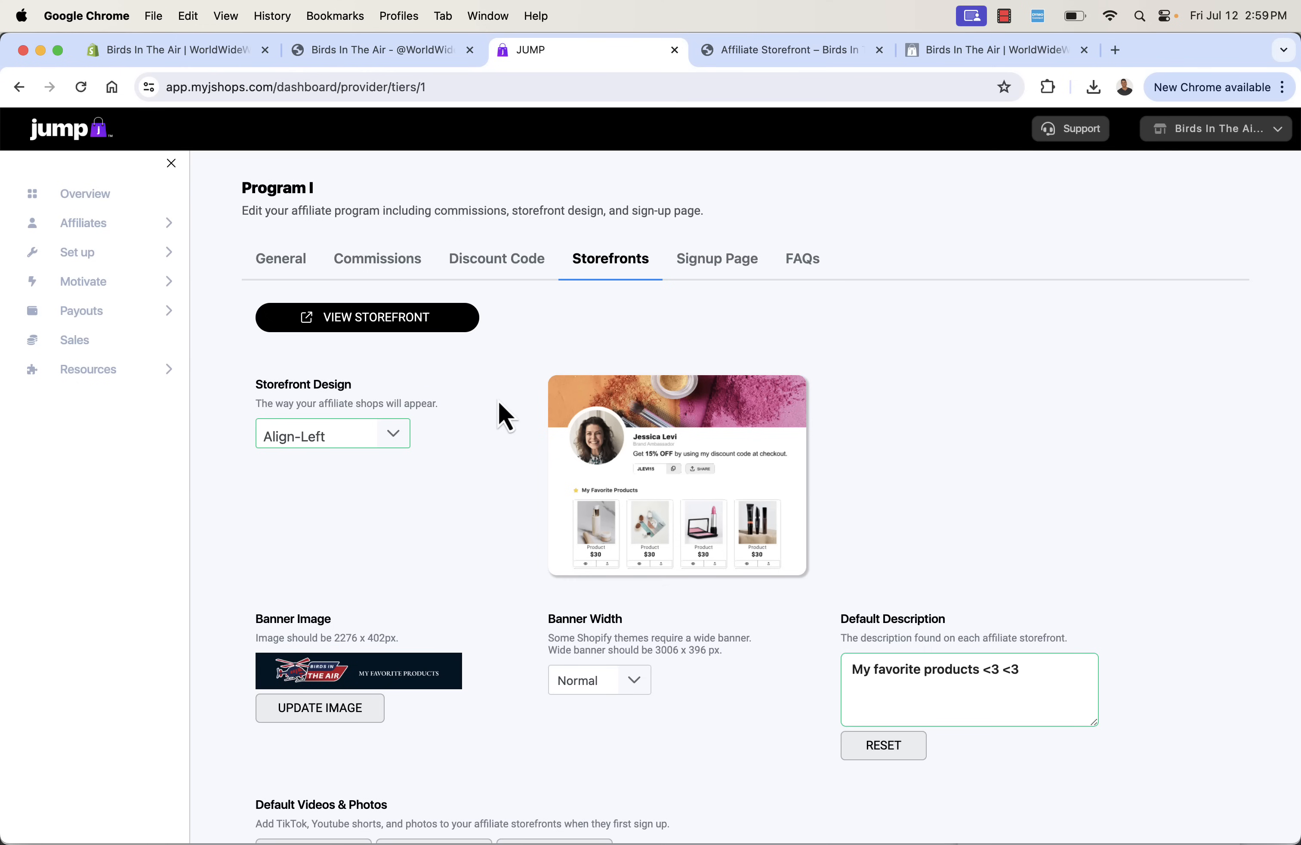
pyautogui.scroll(-2, 501, 365)
pyautogui.scroll(-10, 502, 366)
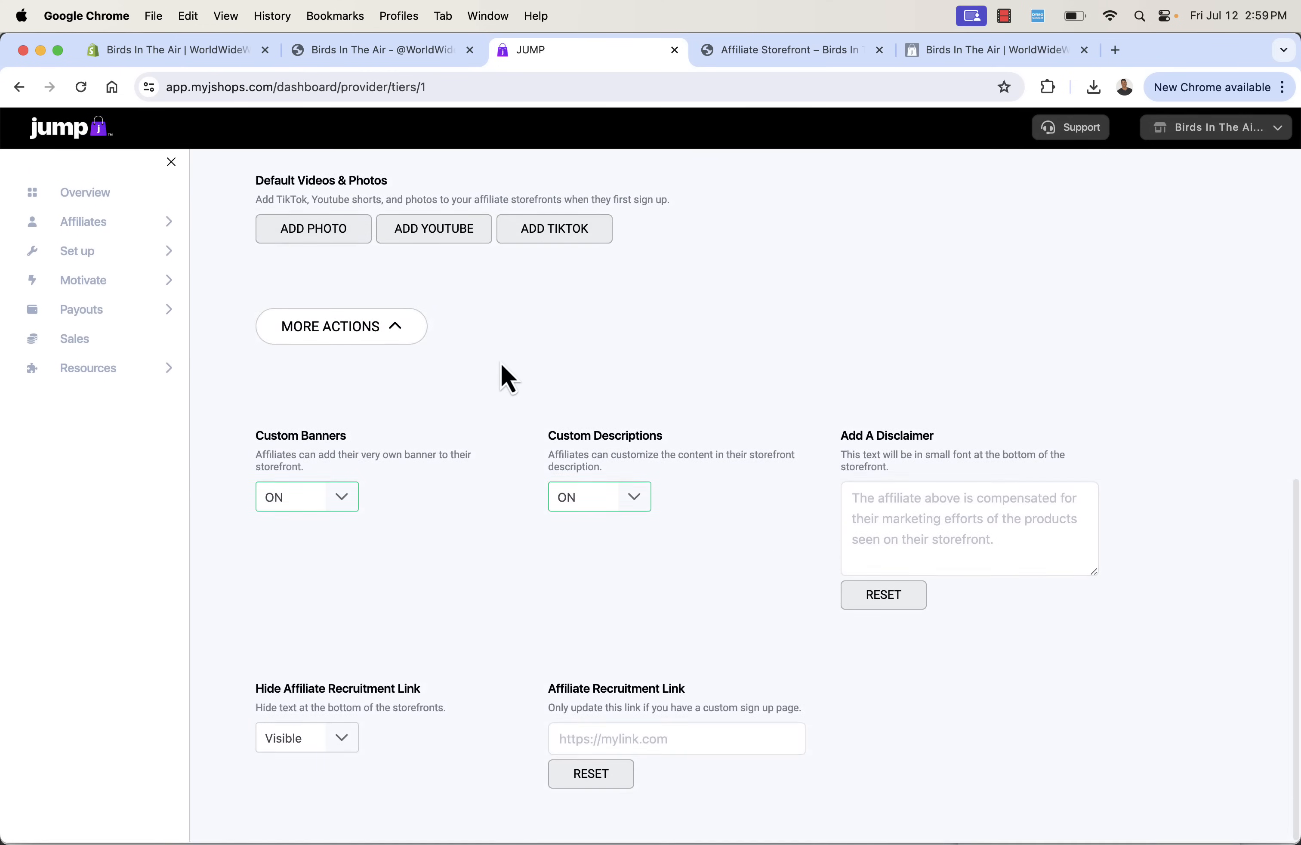
pyautogui.scroll(11, 503, 373)
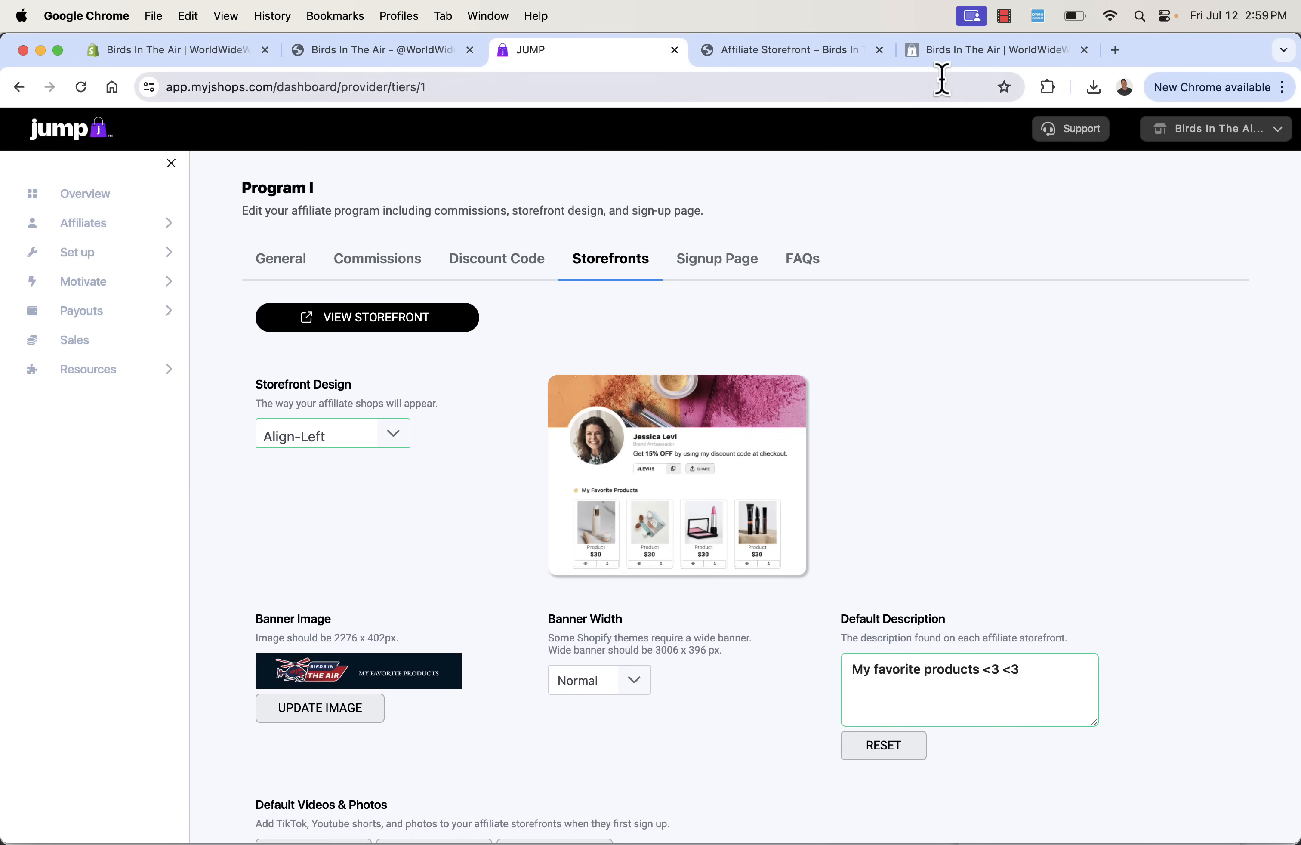
# - Go to the affiliate program overview and start Step 4, the selection of default storefront products
pyautogui.click(82, 209)
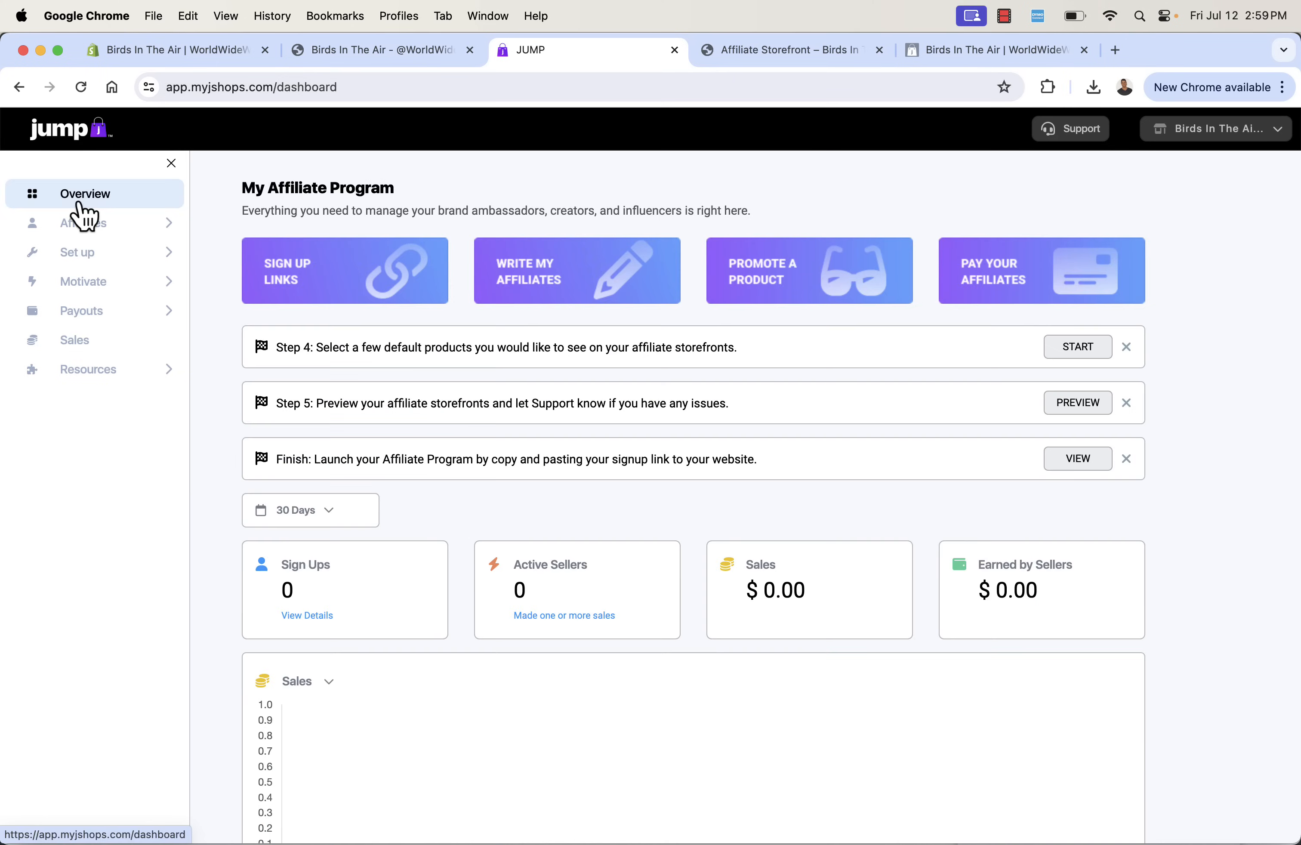
pyautogui.tripleClick(371, 347)
pyautogui.click(449, 379)
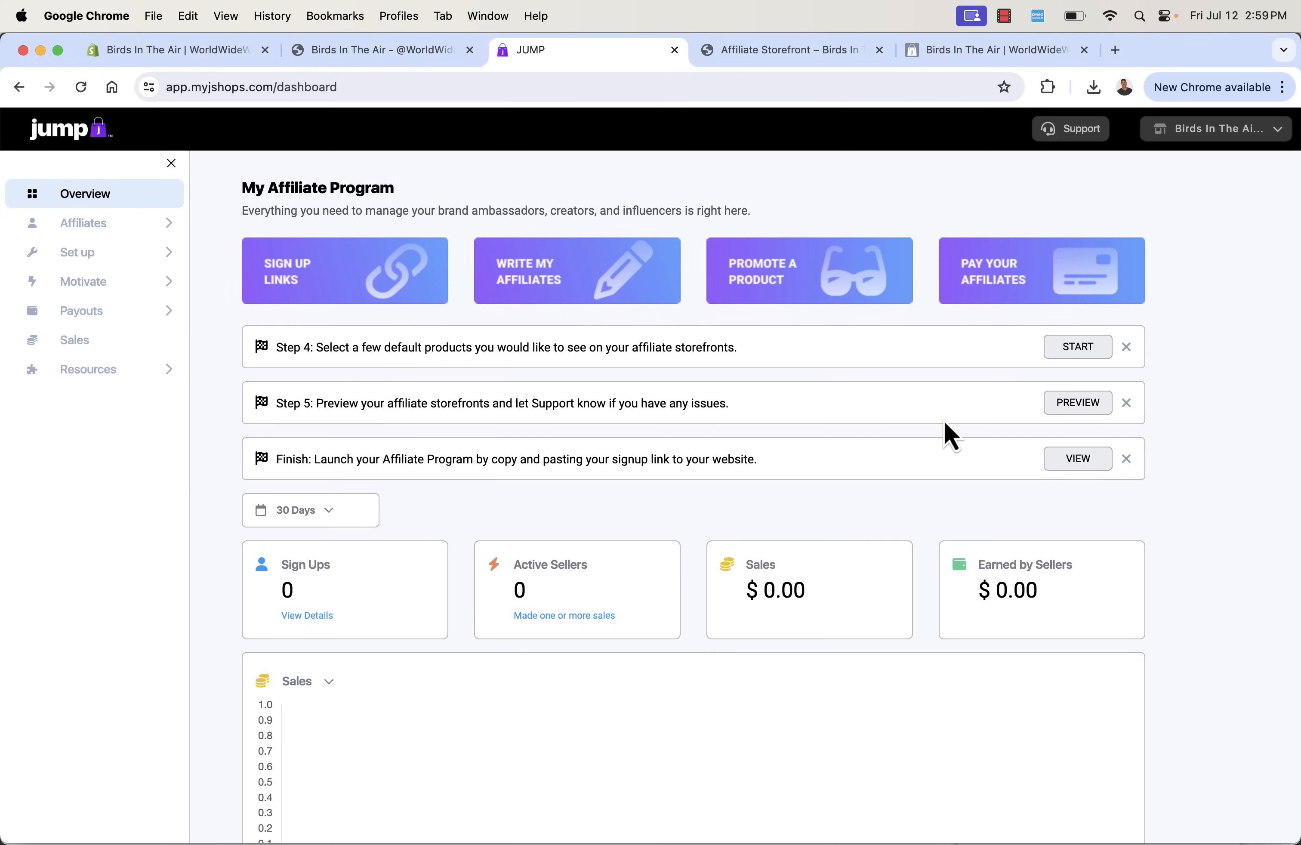
pyautogui.click(1073, 354)
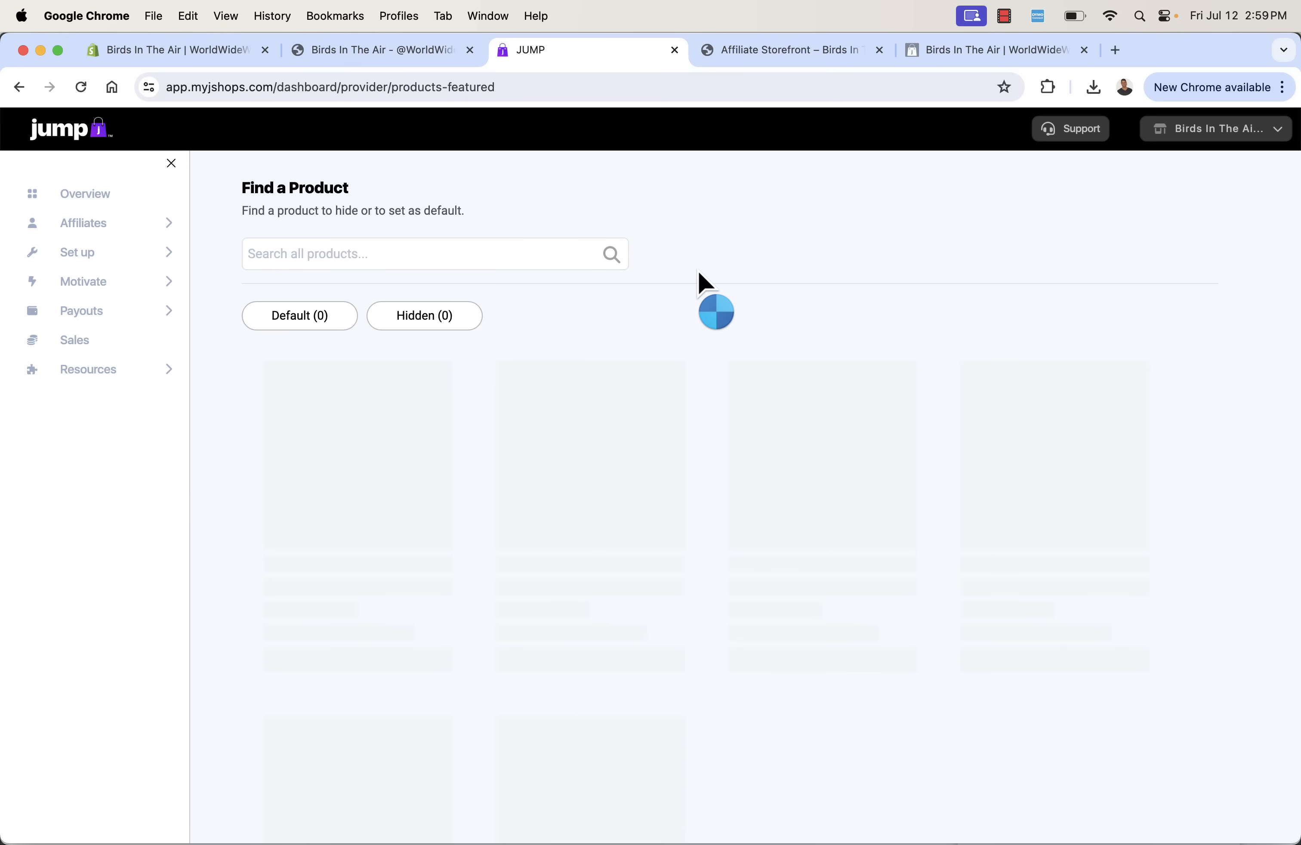
pyautogui.scroll(-2, 565, 358)
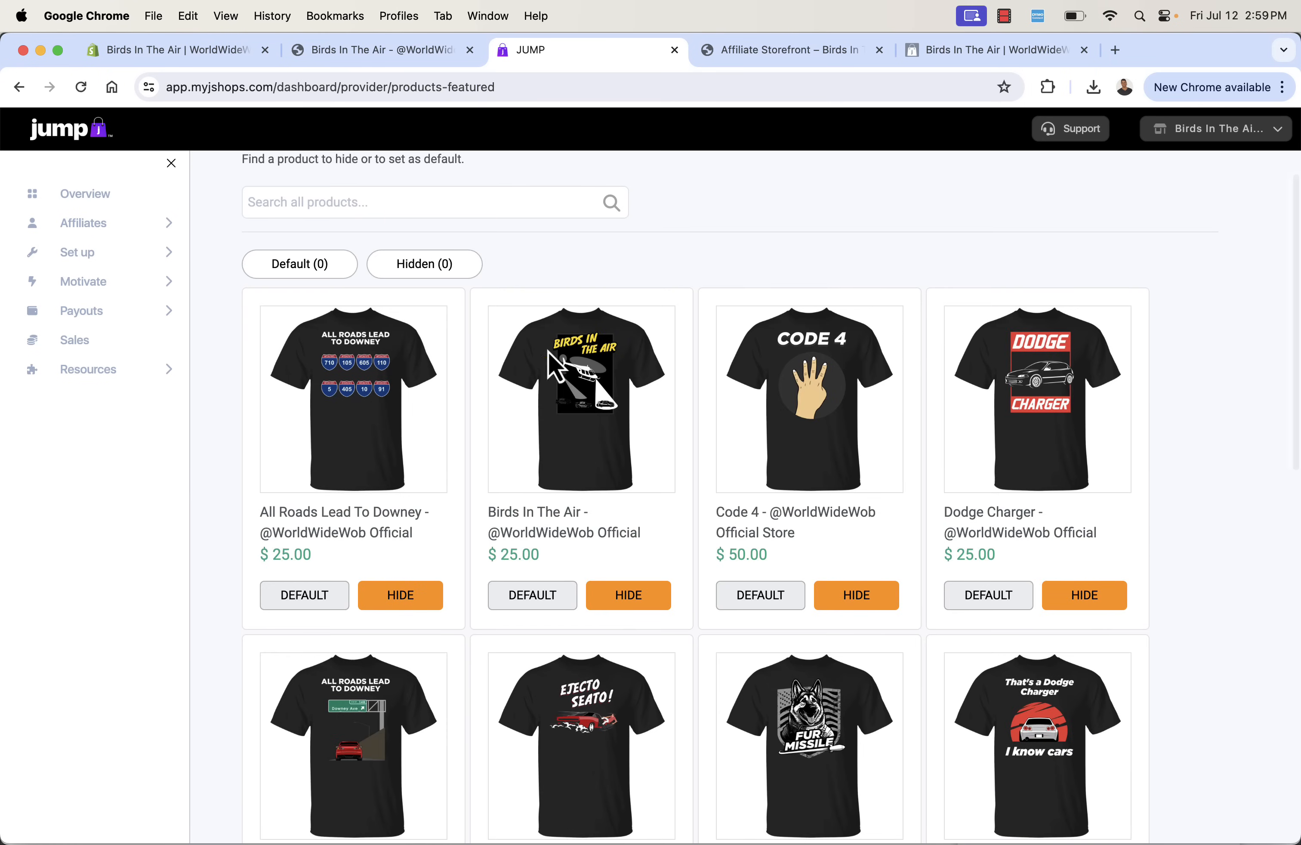
# - Set All Roads Lead To Downey, Dodge Charger, Ejecto Seato, Fur Missile, Sky Wob and Purr Missile as default products
pyautogui.click(307, 596)
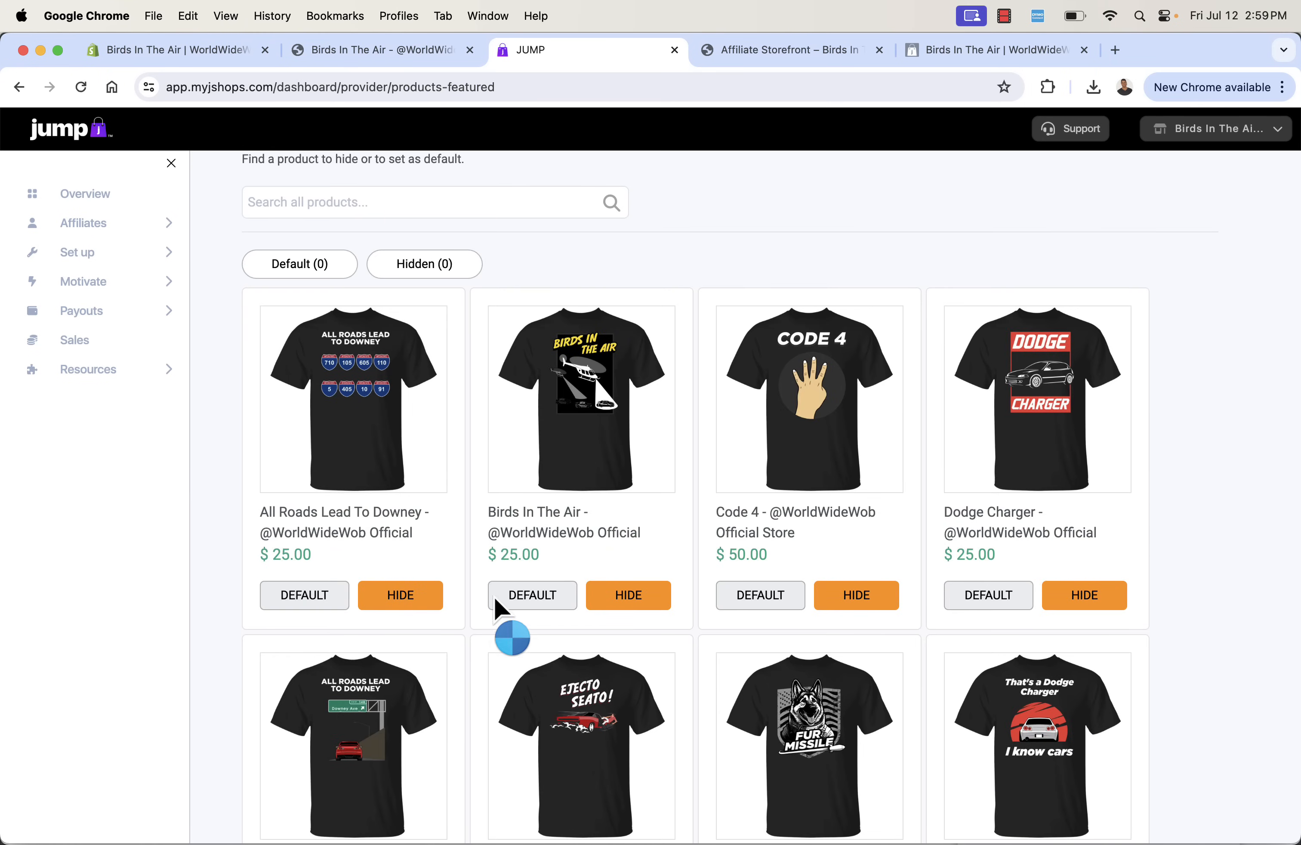
pyautogui.scroll(-1, 587, 549)
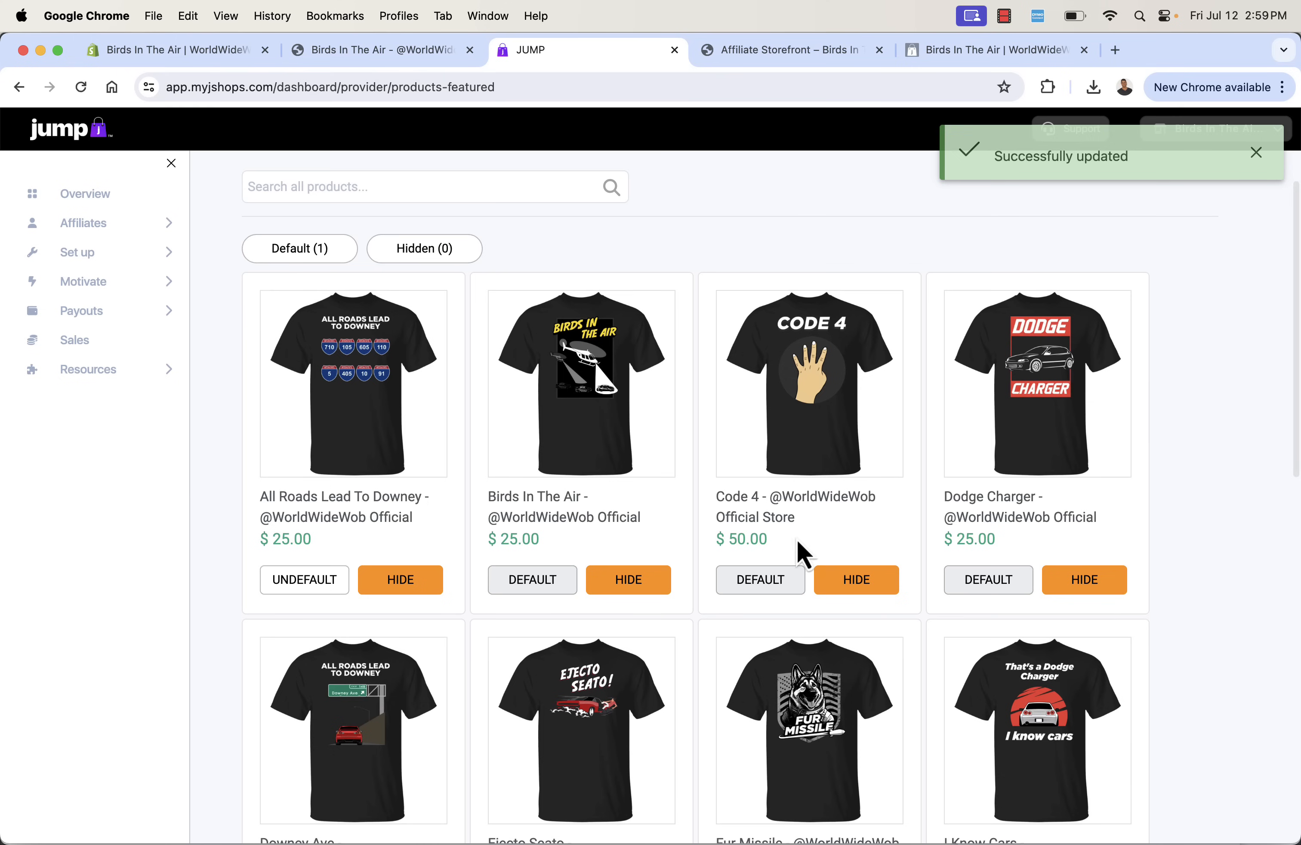
pyautogui.click(967, 595)
pyautogui.scroll(-4, 918, 595)
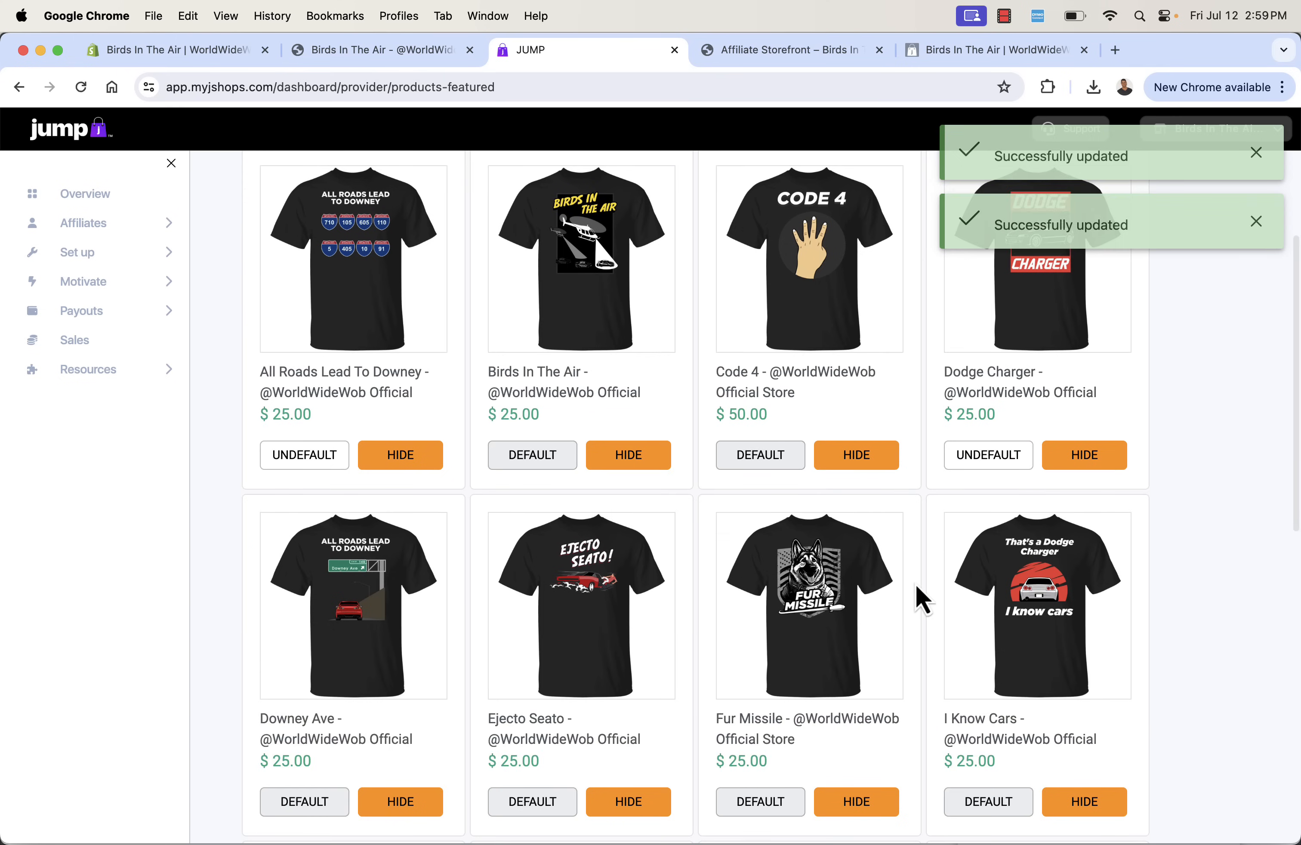
pyautogui.click(542, 822)
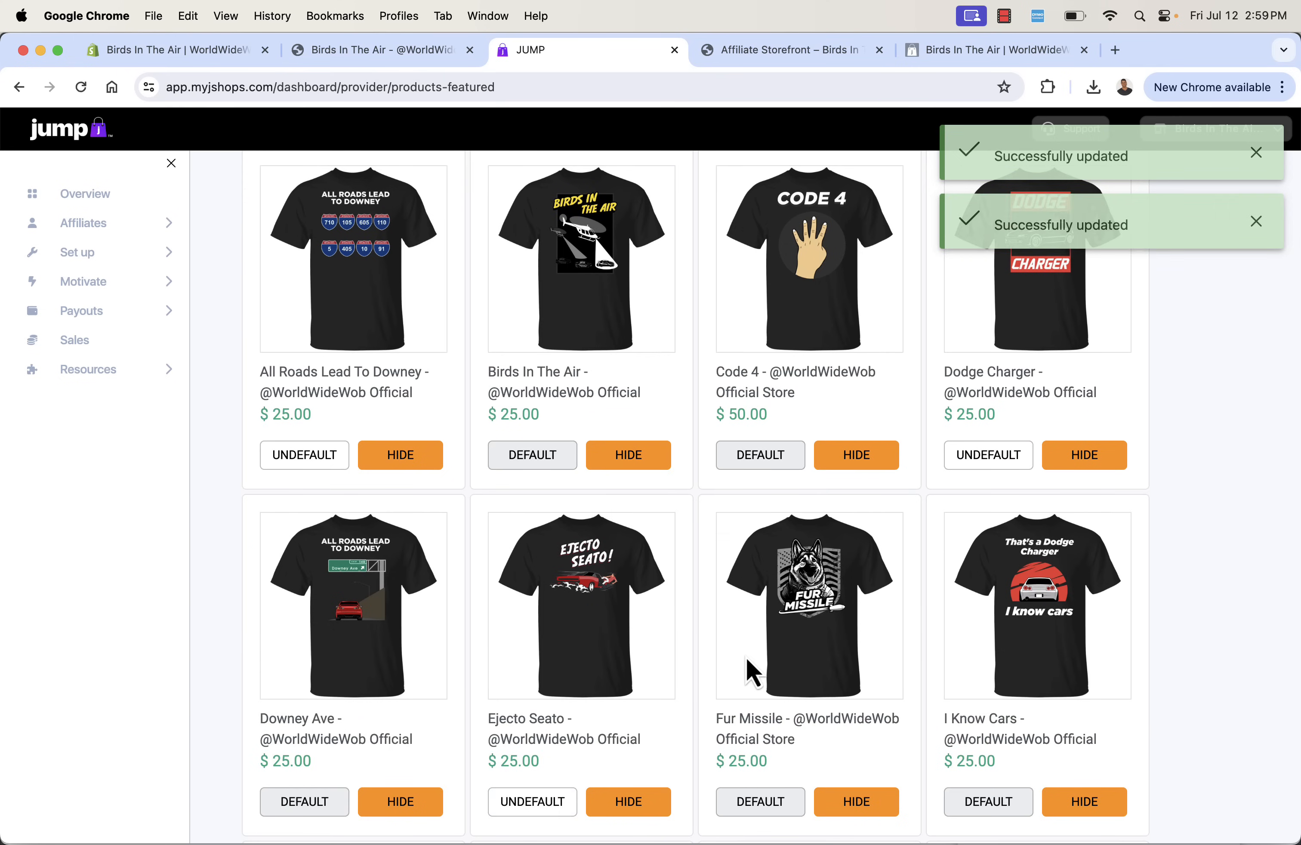
pyautogui.click(728, 806)
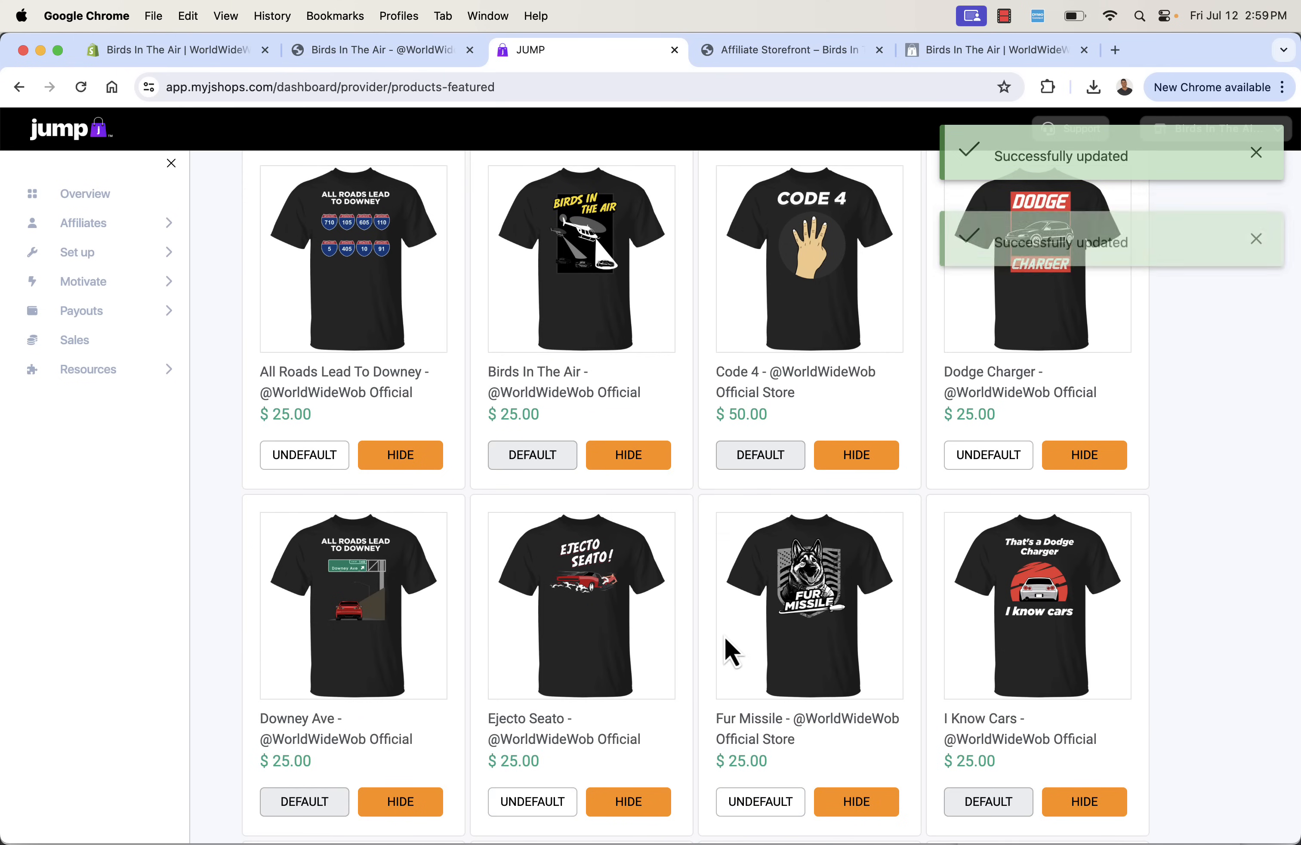
pyautogui.scroll(-10, 724, 636)
pyautogui.click(778, 813)
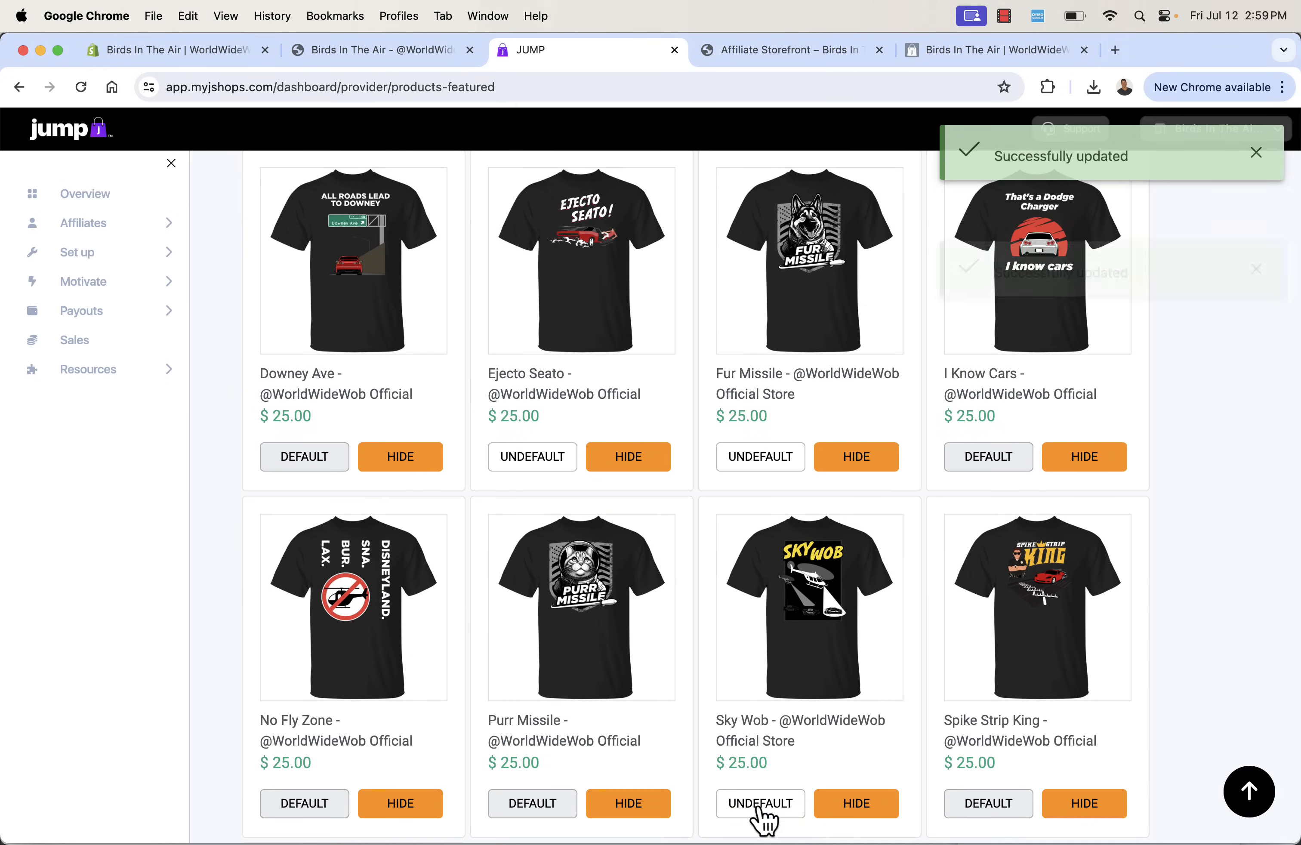
pyautogui.scroll(-10, 666, 705)
pyautogui.click(543, 450)
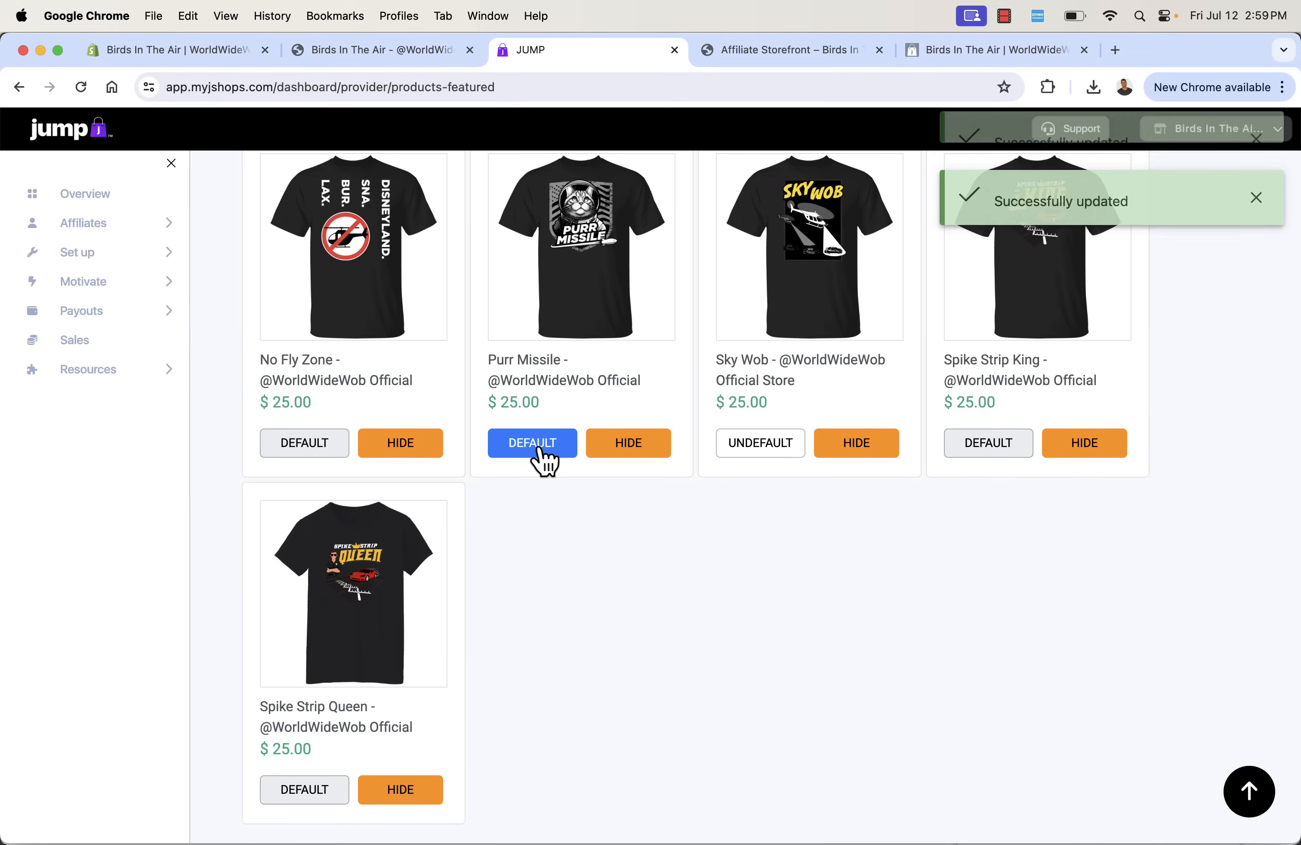
pyautogui.scroll(20, 537, 548)
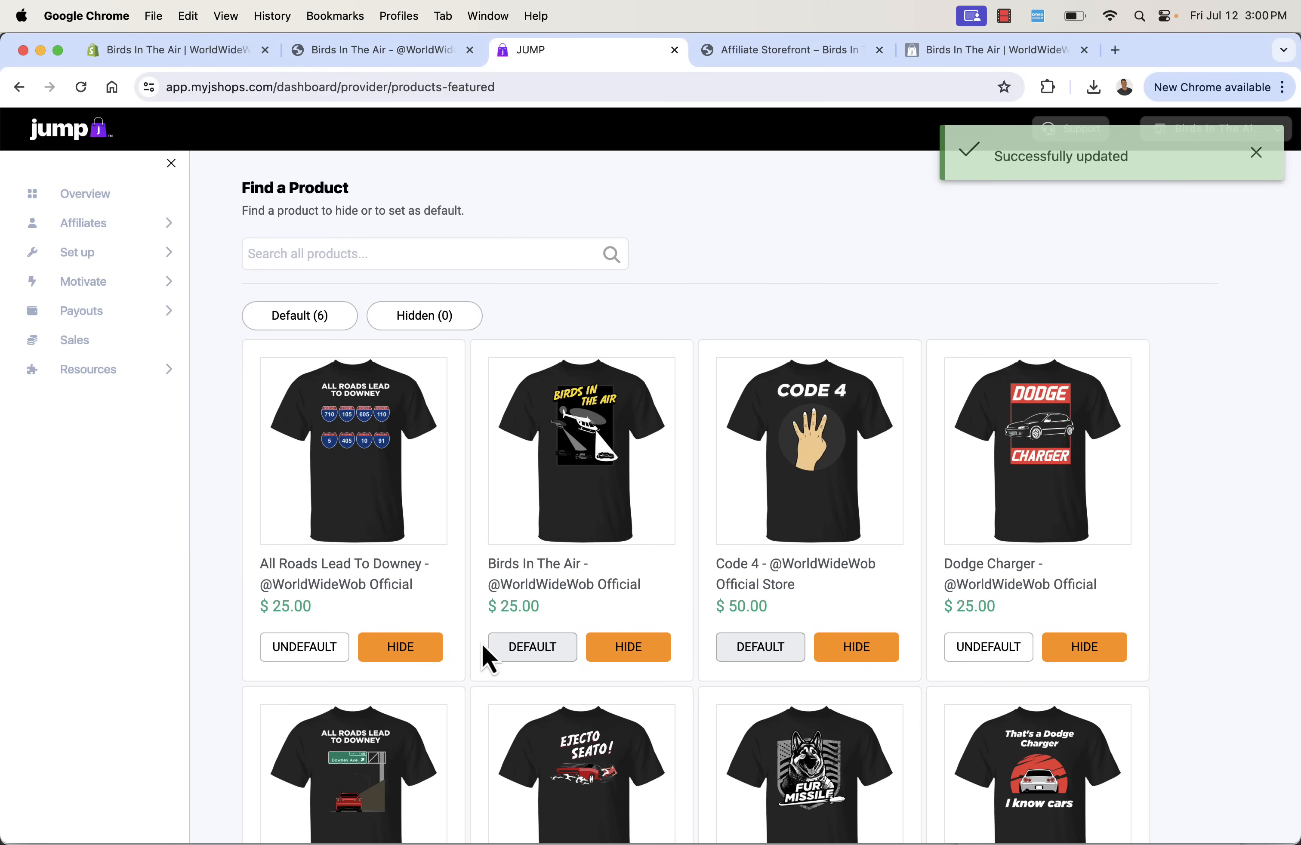
# - Remove All Roads Lead To Downey and Dodge Charger from the defaults, and make Birds In The Air, I Know Cars and Downey Ave default products
pyautogui.click(275, 651)
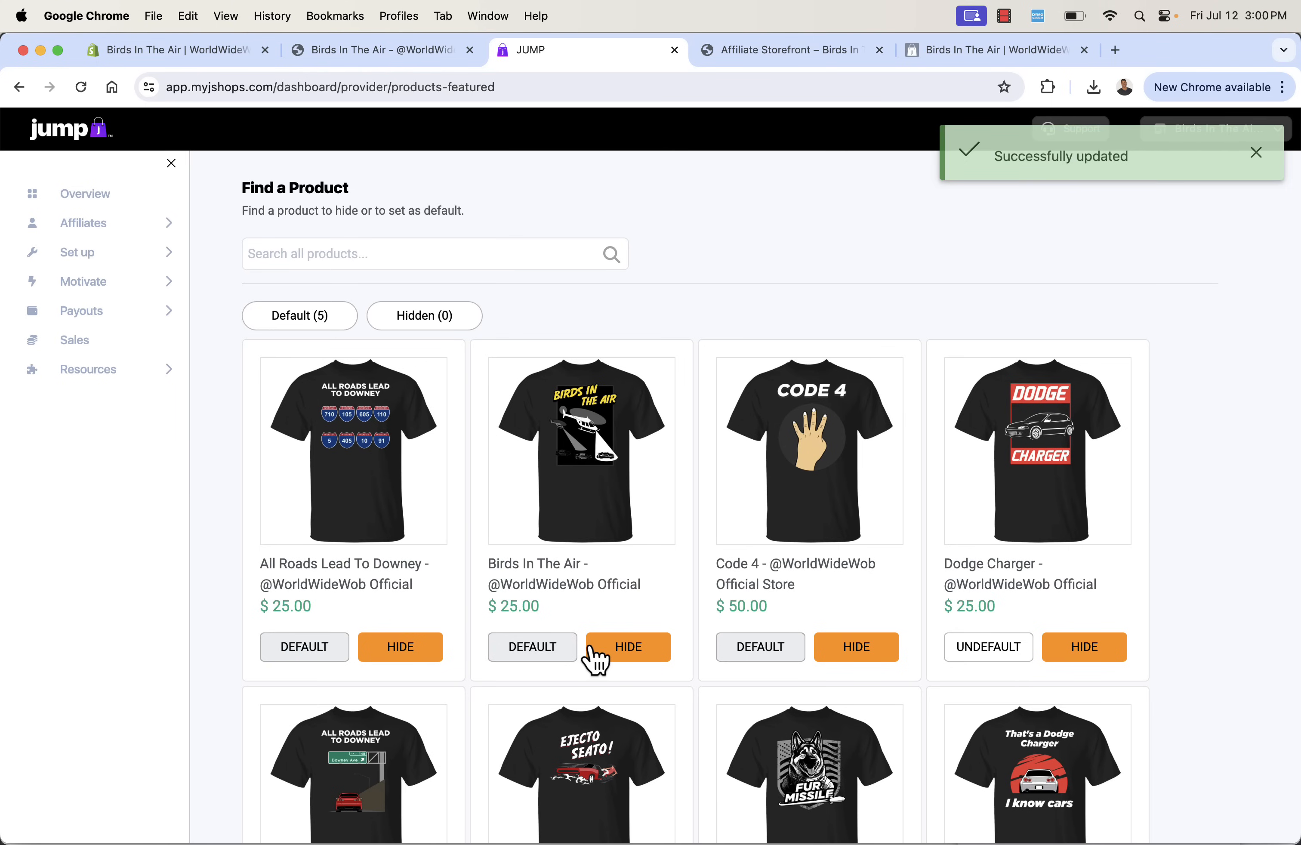
pyautogui.click(527, 650)
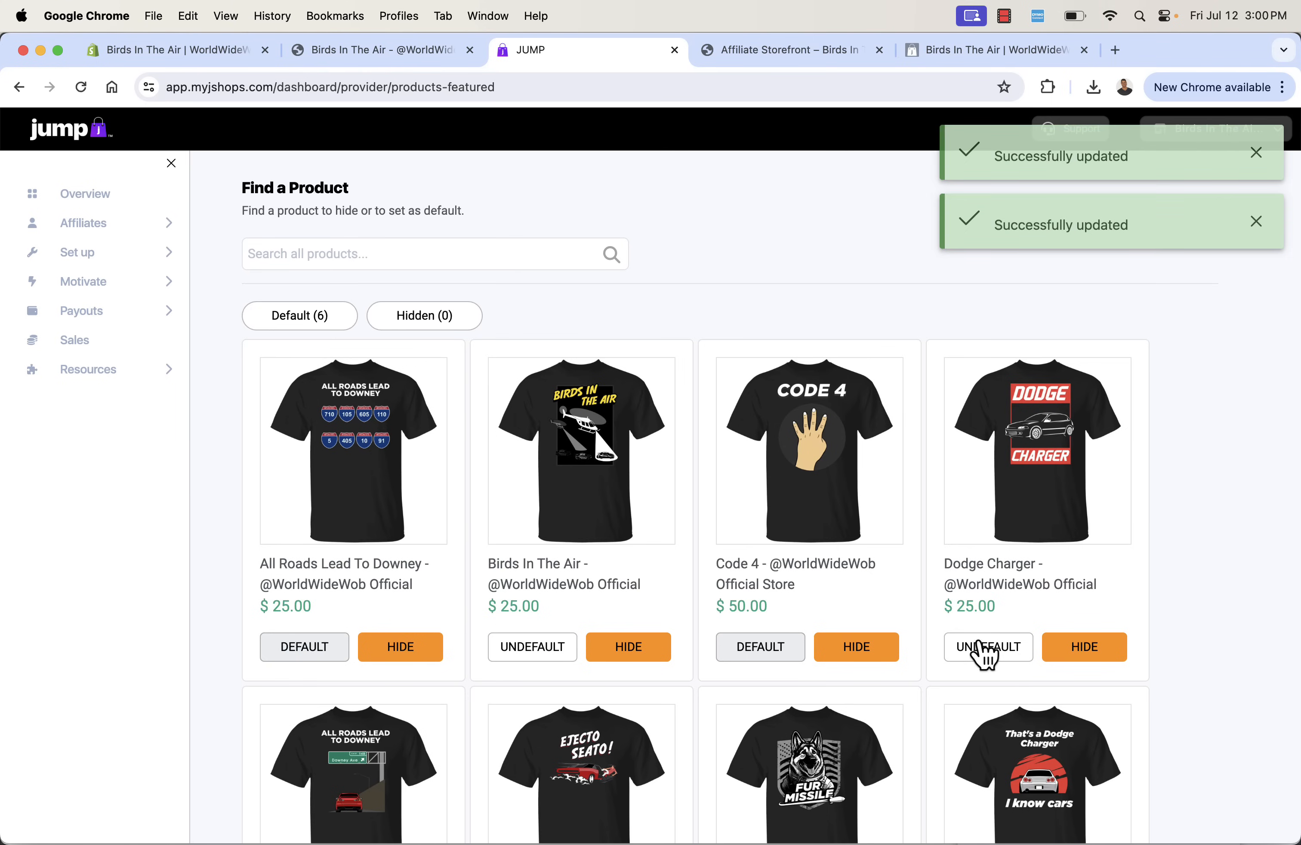
pyautogui.click(1007, 656)
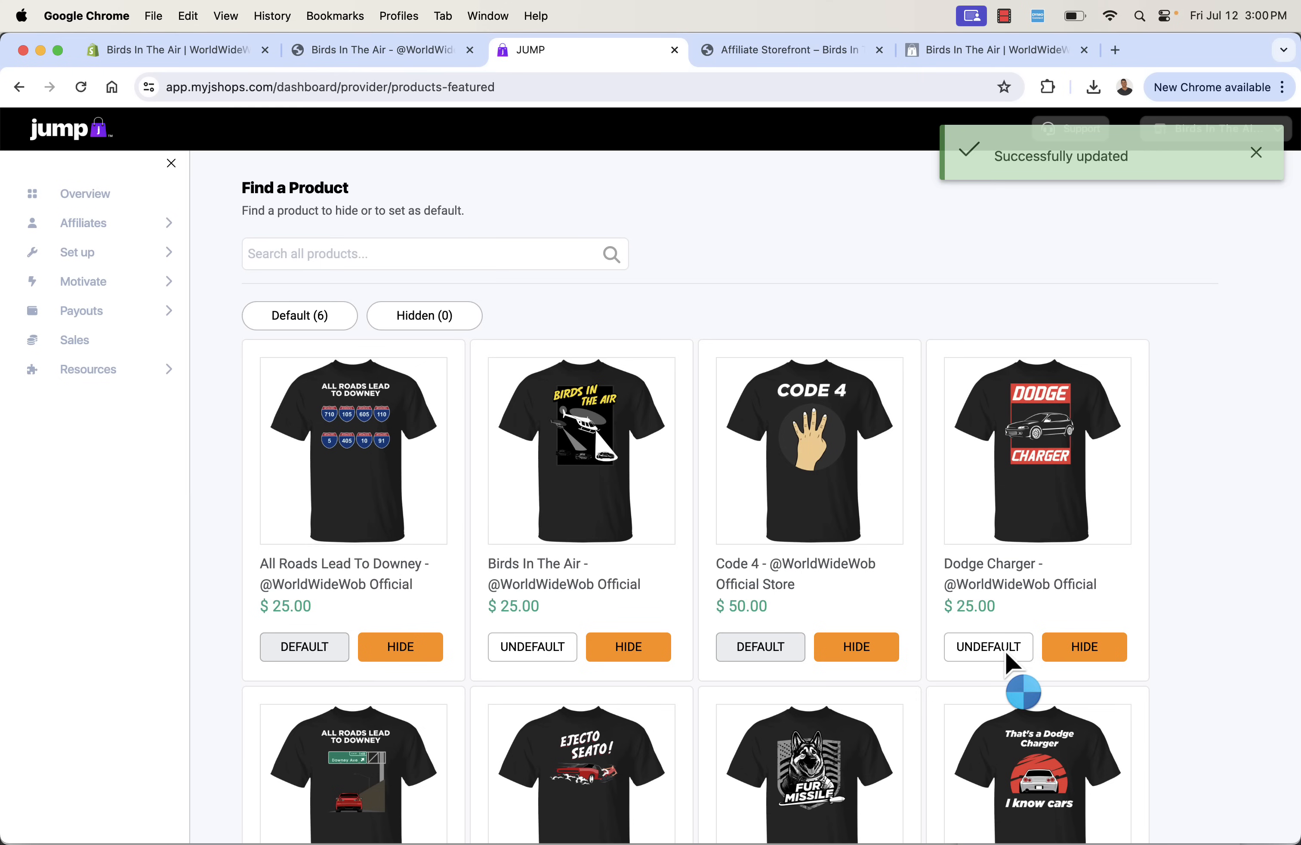
pyautogui.scroll(-5, 910, 680)
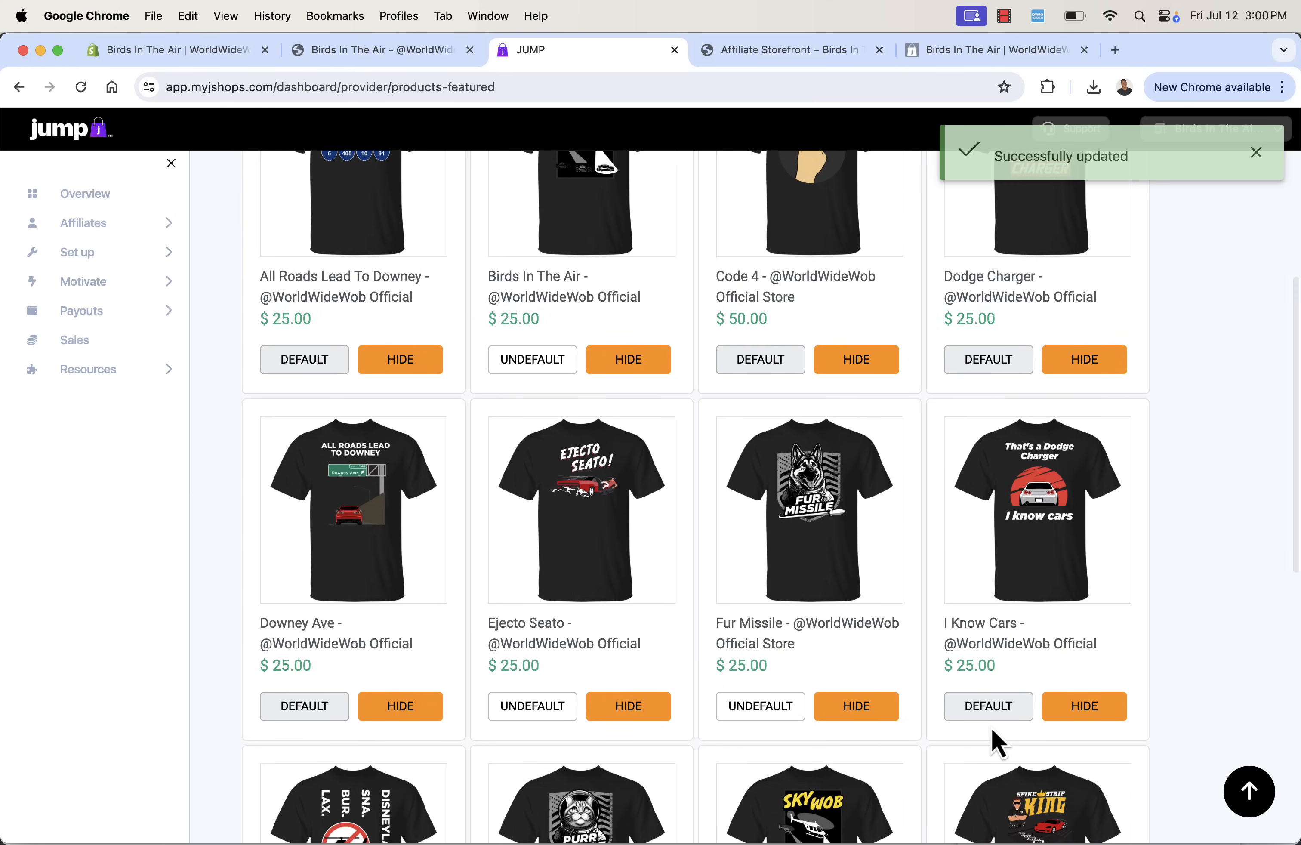
pyautogui.click(986, 713)
pyautogui.click(318, 714)
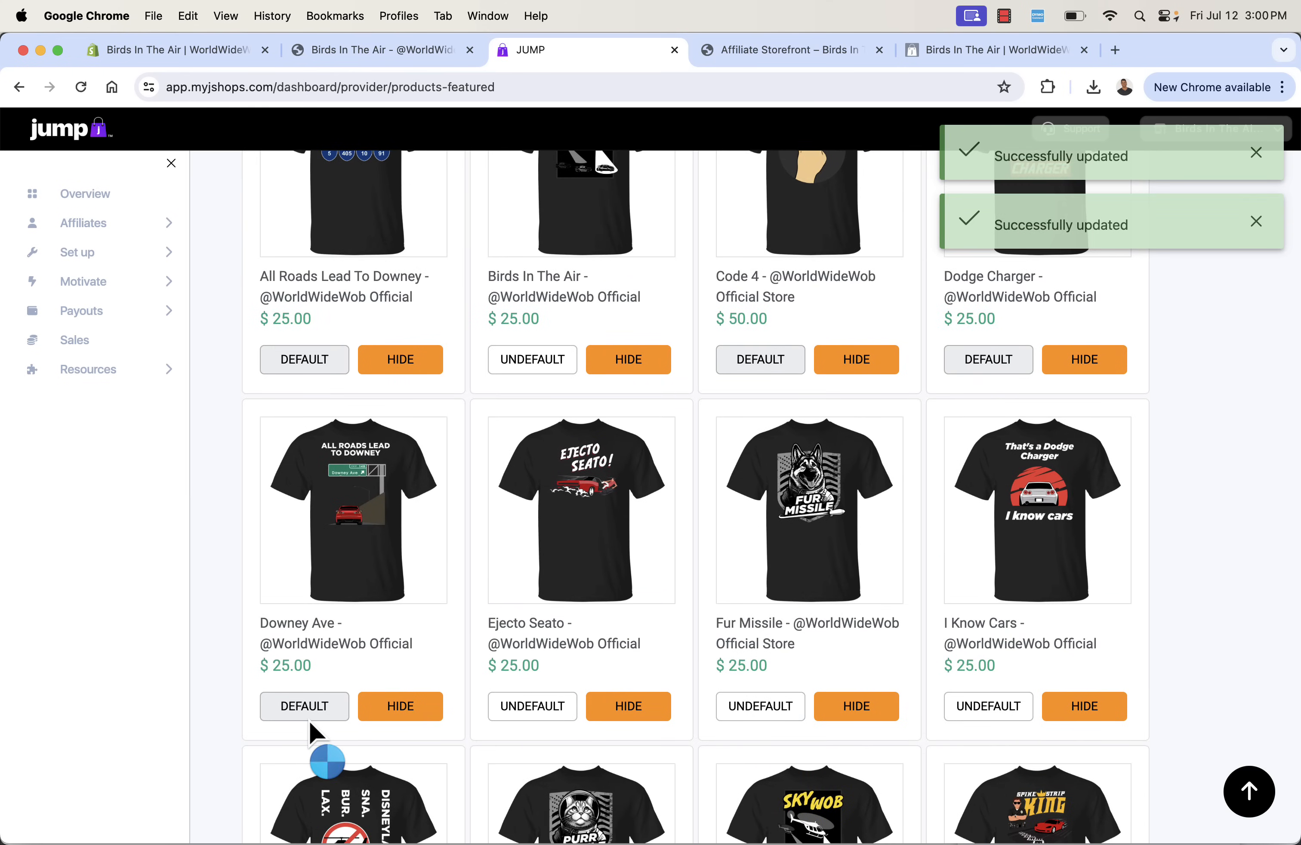
pyautogui.scroll(5, 296, 631)
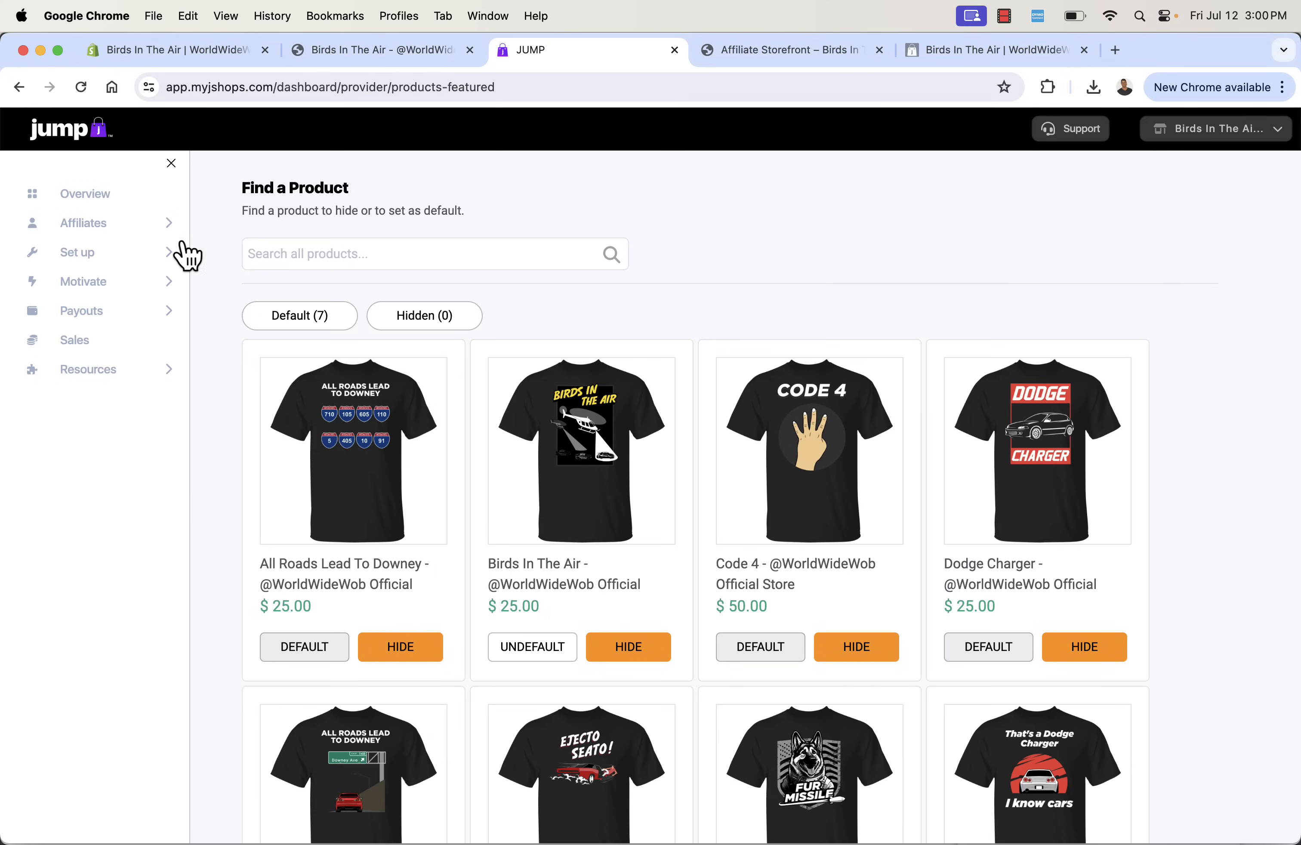
# - Return to the overview, open the Step 5 storefront preview and check its default products down to the page footer
pyautogui.click(90, 199)
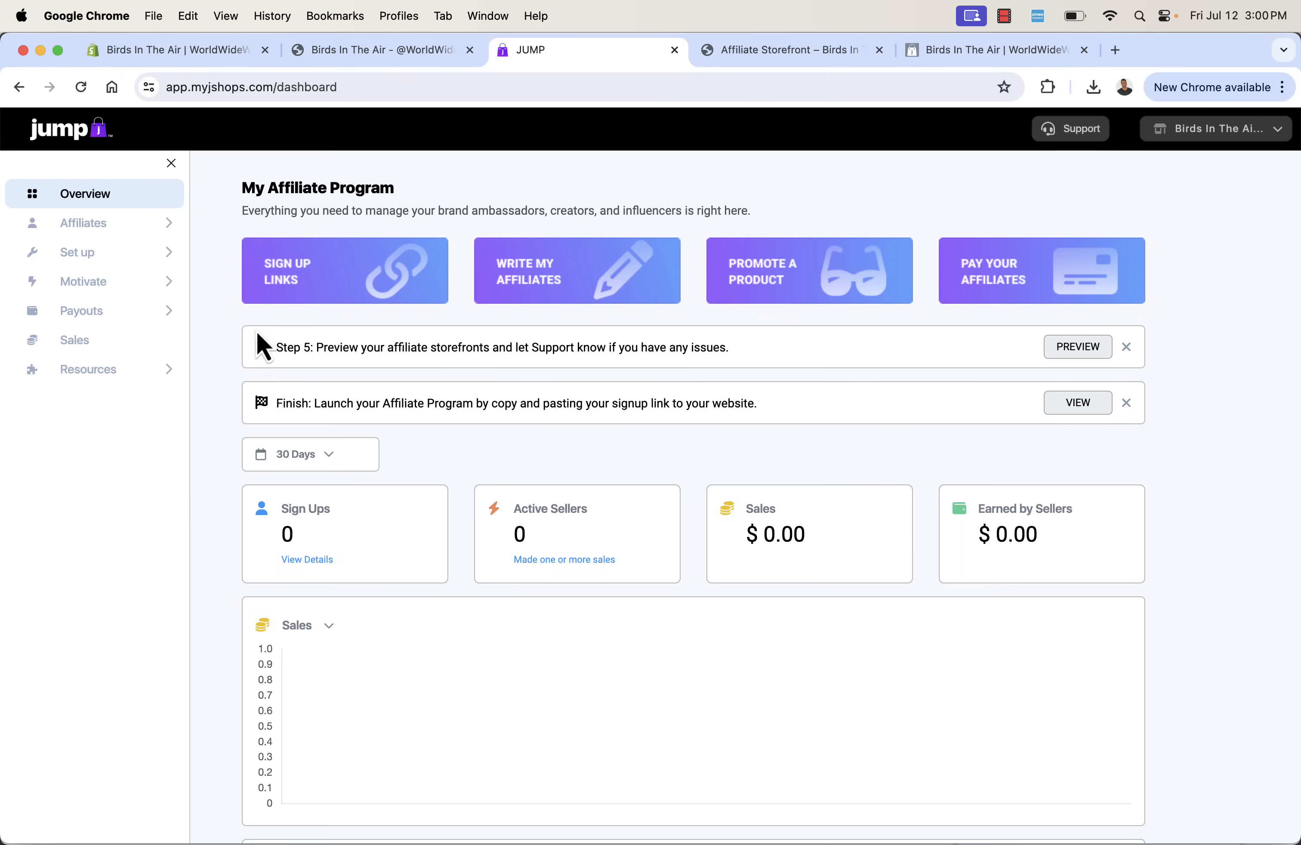
pyautogui.tripleClick(409, 345)
pyautogui.click(421, 346)
pyautogui.click(1056, 352)
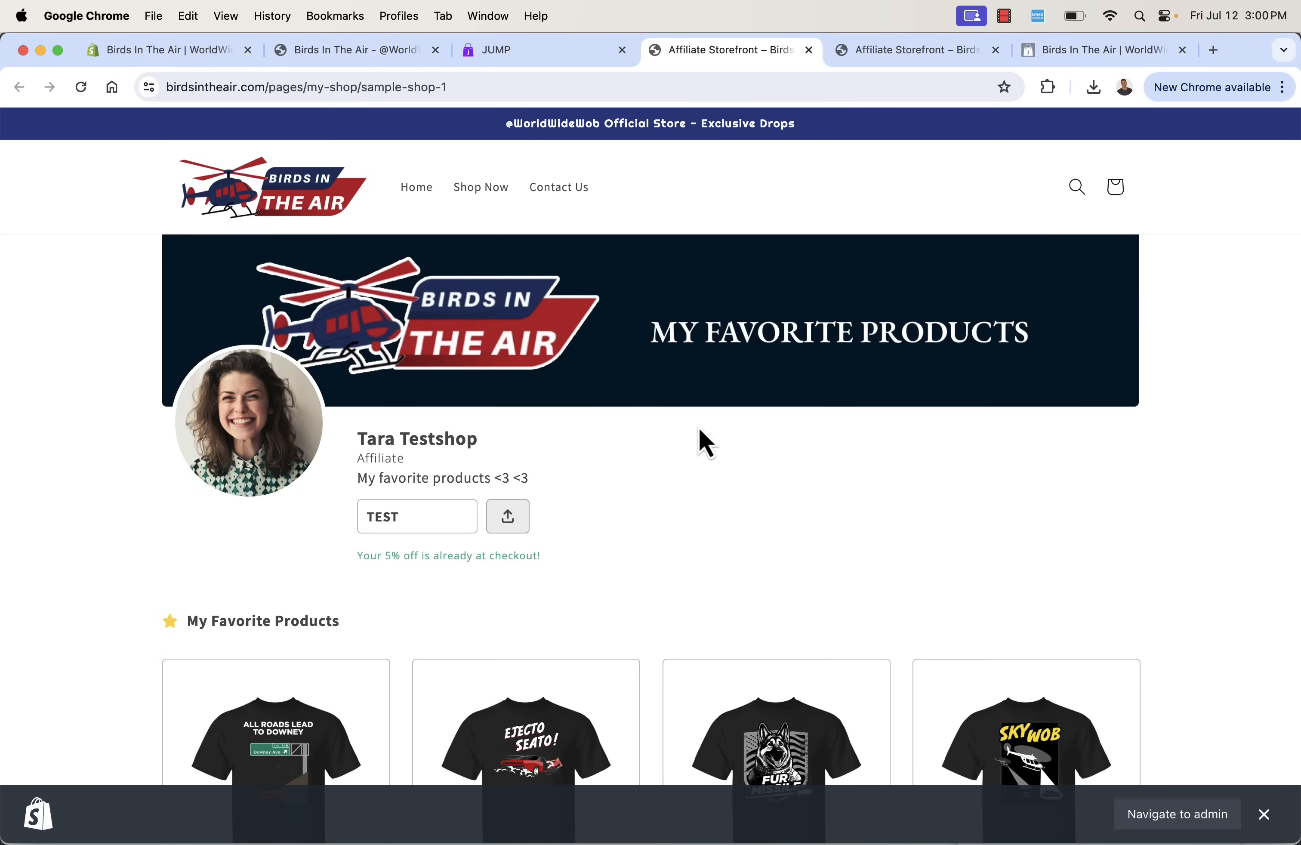
pyautogui.scroll(-5, 698, 428)
pyautogui.scroll(-5, 412, 400)
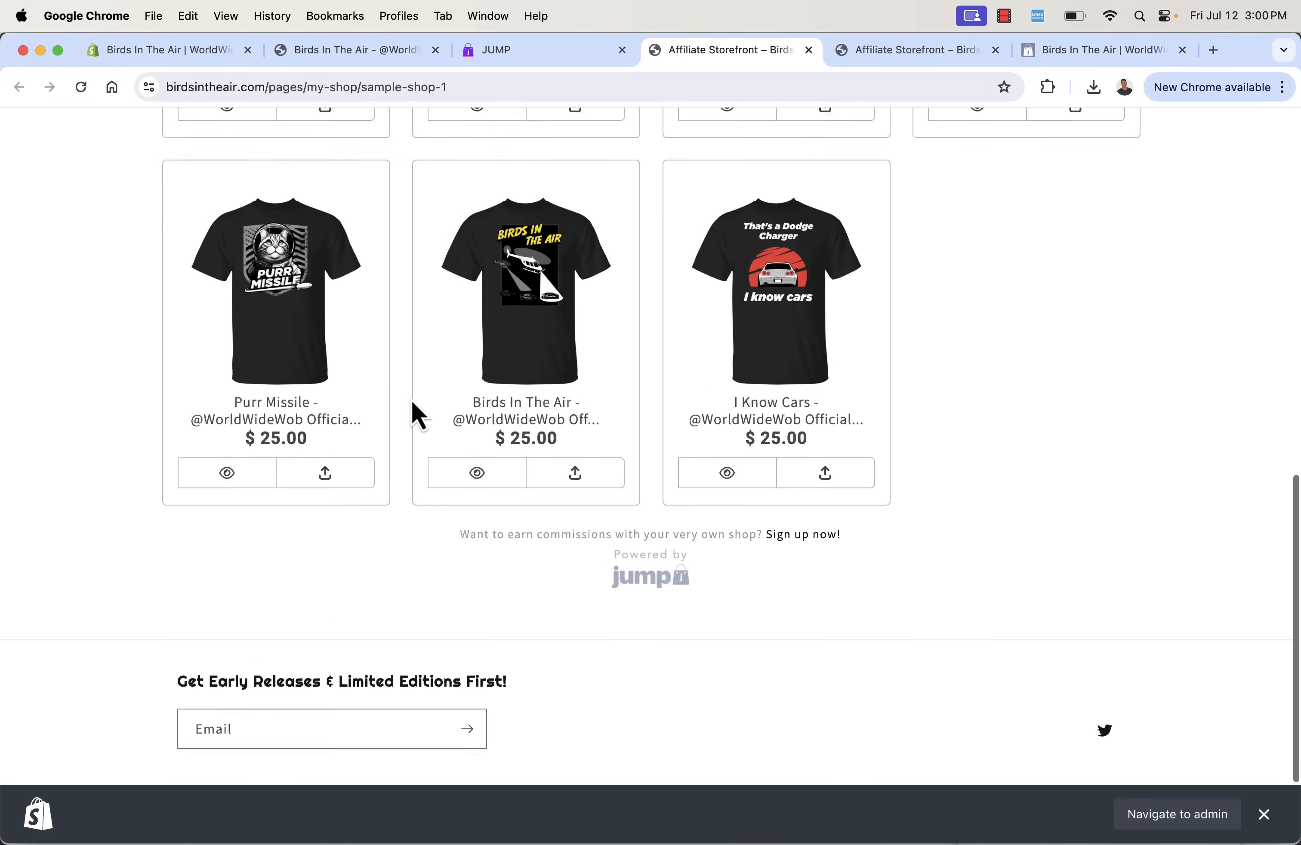
pyautogui.scroll(10, 412, 401)
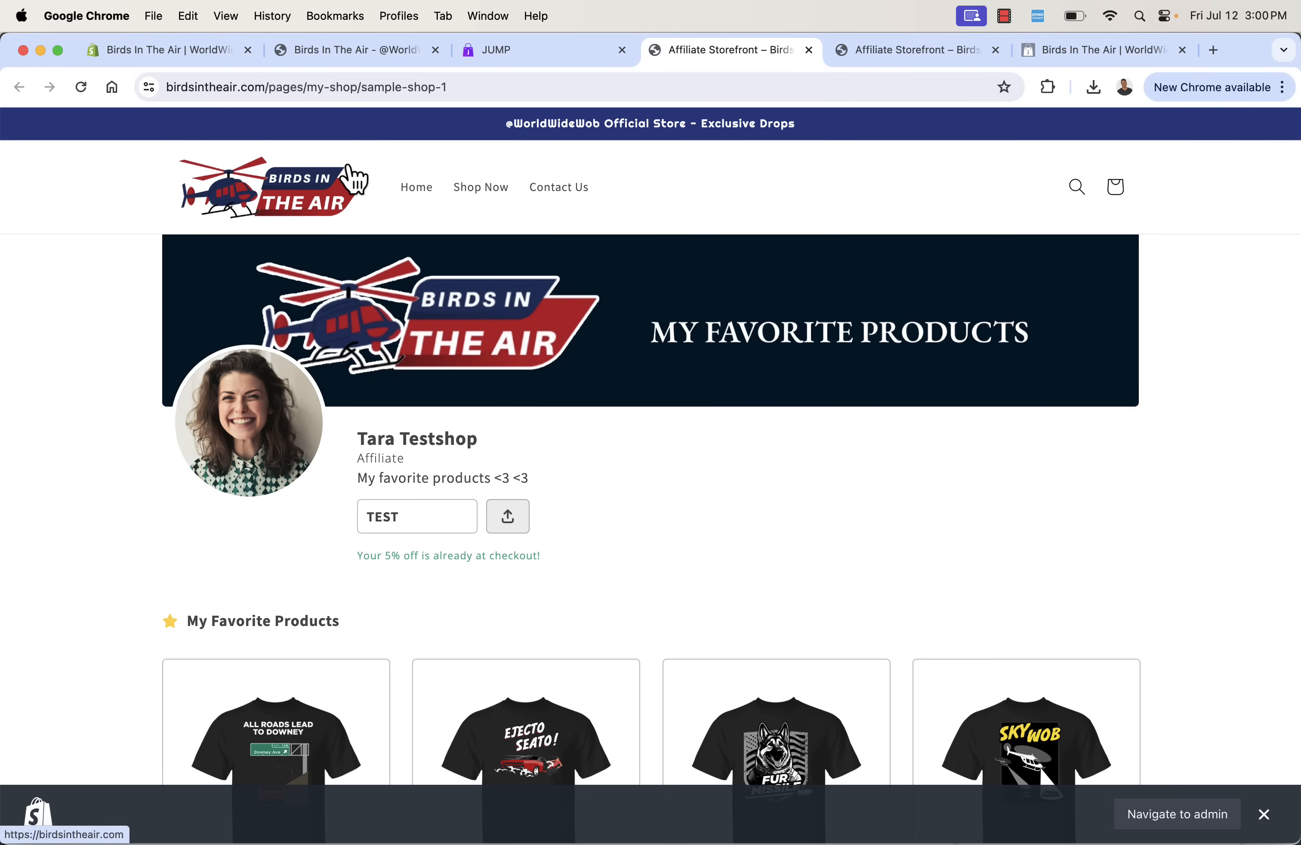
# - Return to the Jump overview and copy the Program I sign-up link from the Finish launch step
pyautogui.click(560, 58)
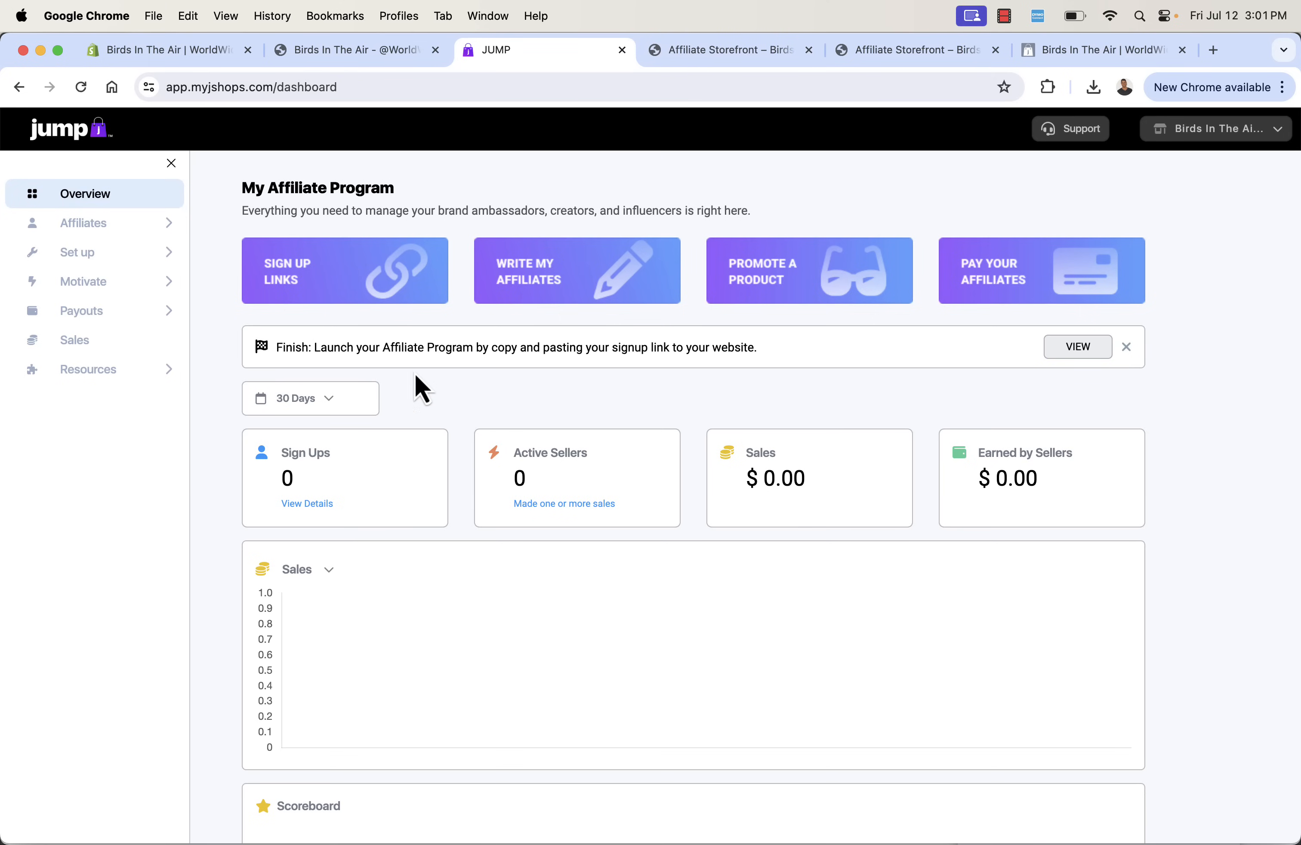
pyautogui.tripleClick(384, 349)
pyautogui.click(383, 349)
pyautogui.click(1078, 347)
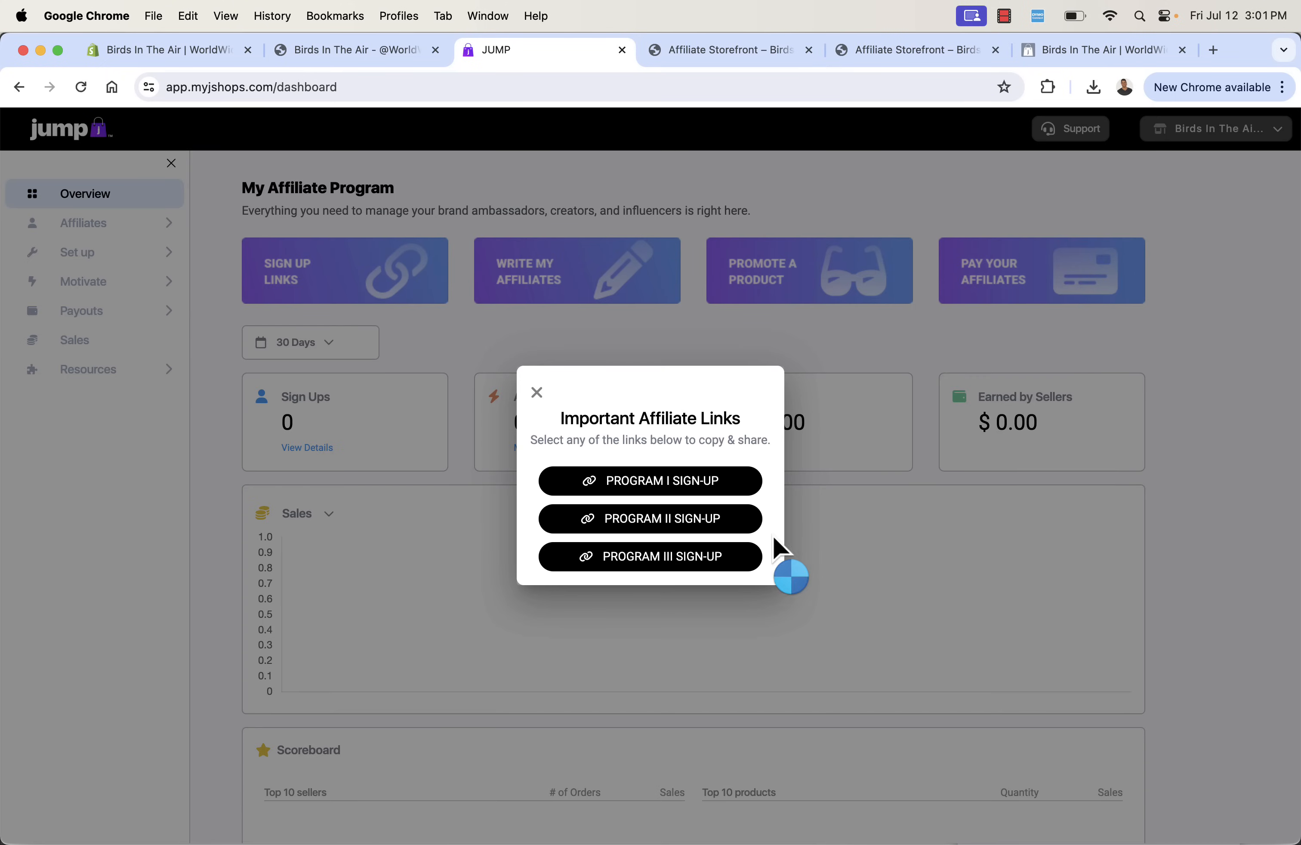
pyautogui.click(667, 484)
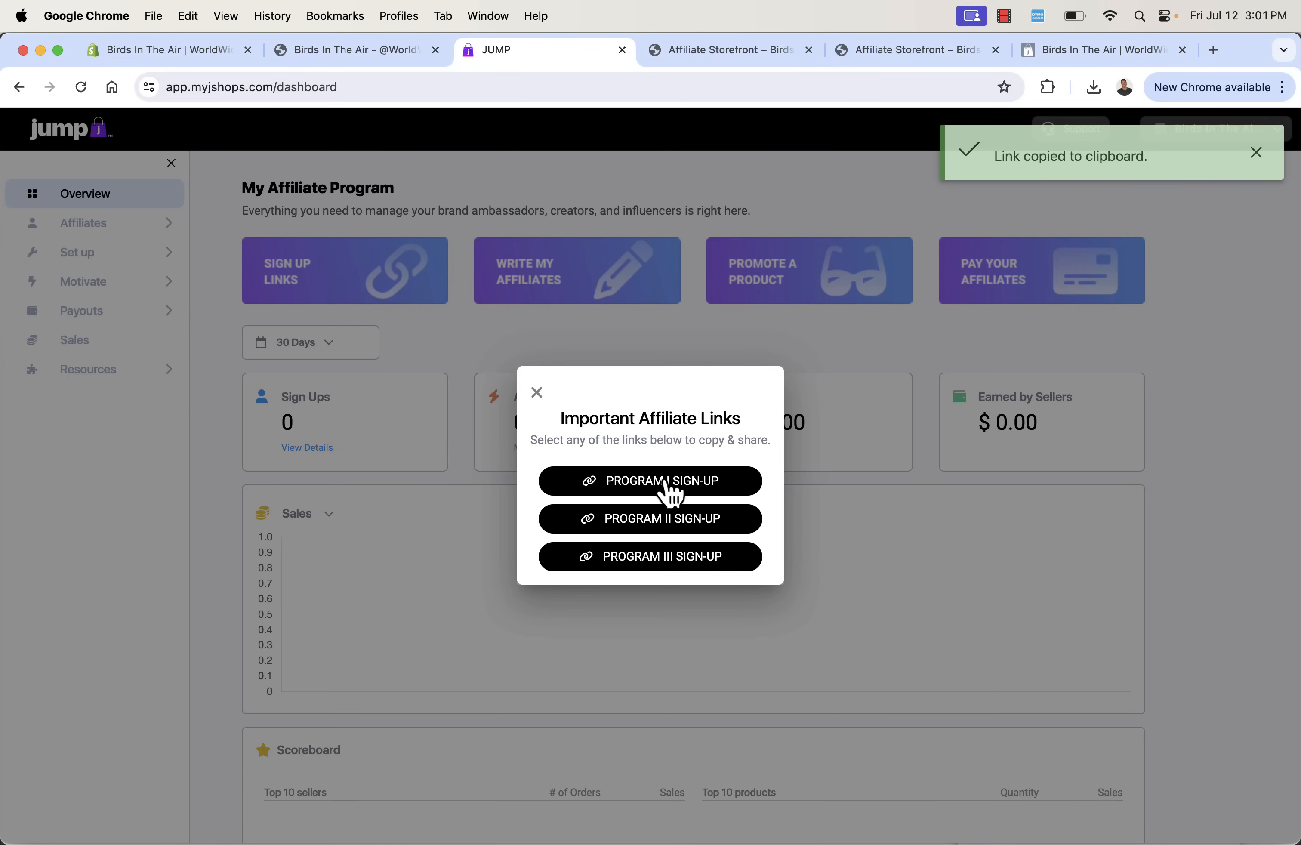
# - Open the copied Program I sign-up link in a new incognito window
pyautogui.press('super+t')
pyautogui.press('super+shift+n')
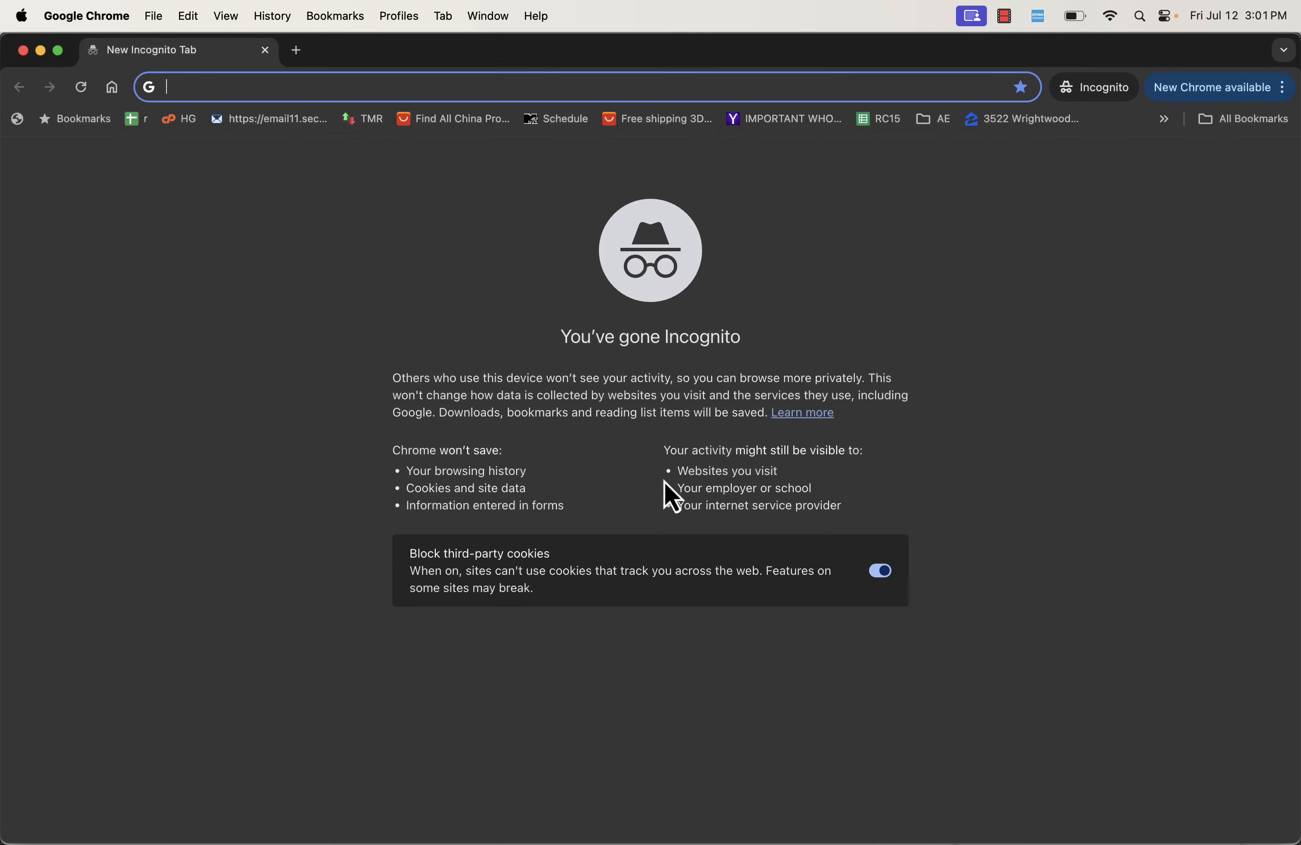
pyautogui.press('super+v')
pyautogui.press('Return')
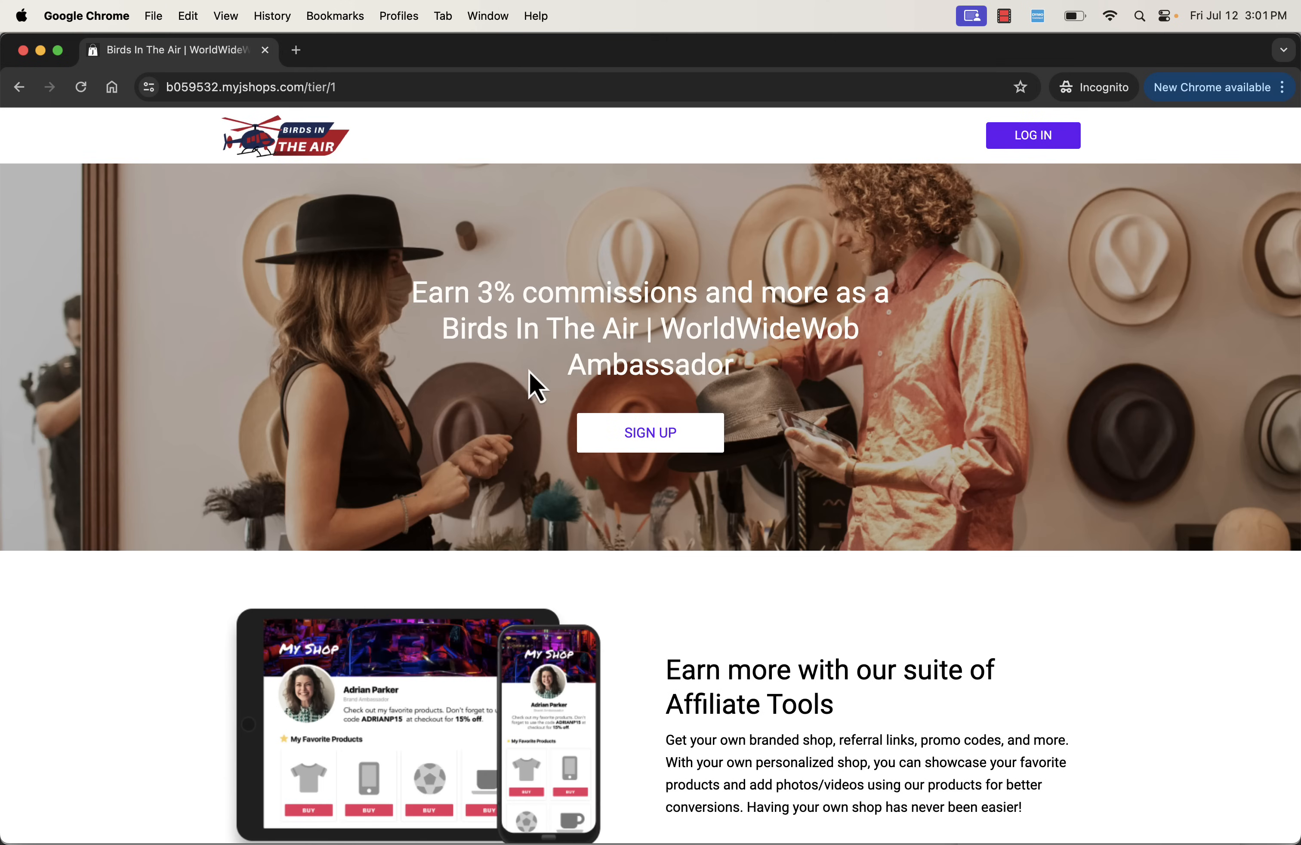
# - Review the live sign-up page from its commission headline through the affiliate tools section to the FAQs
pyautogui.tripleClick(602, 302)
pyautogui.click(598, 304)
pyautogui.moveTo(444, 289)
pyautogui.mouseDown()
pyautogui.moveTo(509, 285)
pyautogui.moveTo(457, 285)
pyautogui.mouseUp()
pyautogui.scroll(-5, 554, 337)
pyautogui.scroll(3, 555, 352)
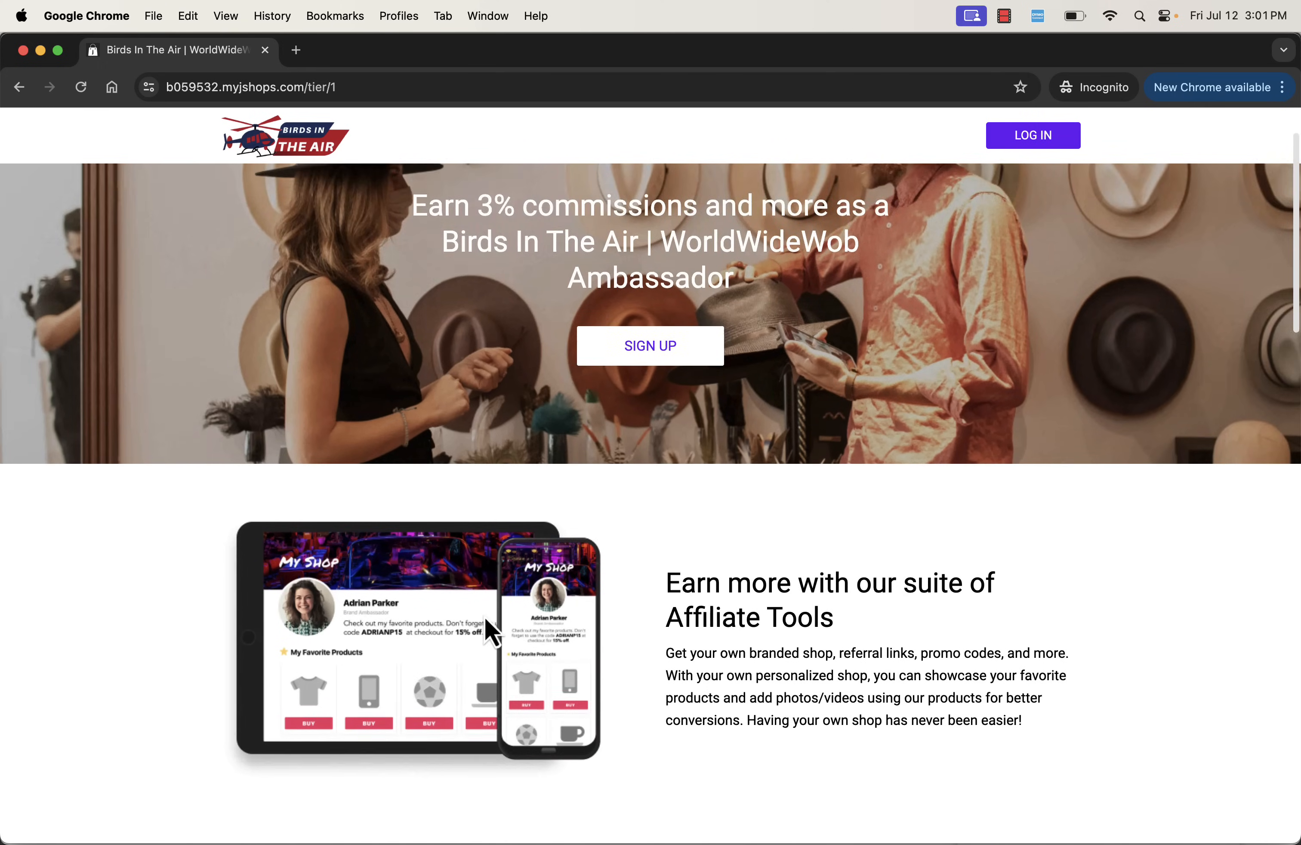
pyautogui.scroll(-10, 488, 619)
pyautogui.scroll(-20, 851, 441)
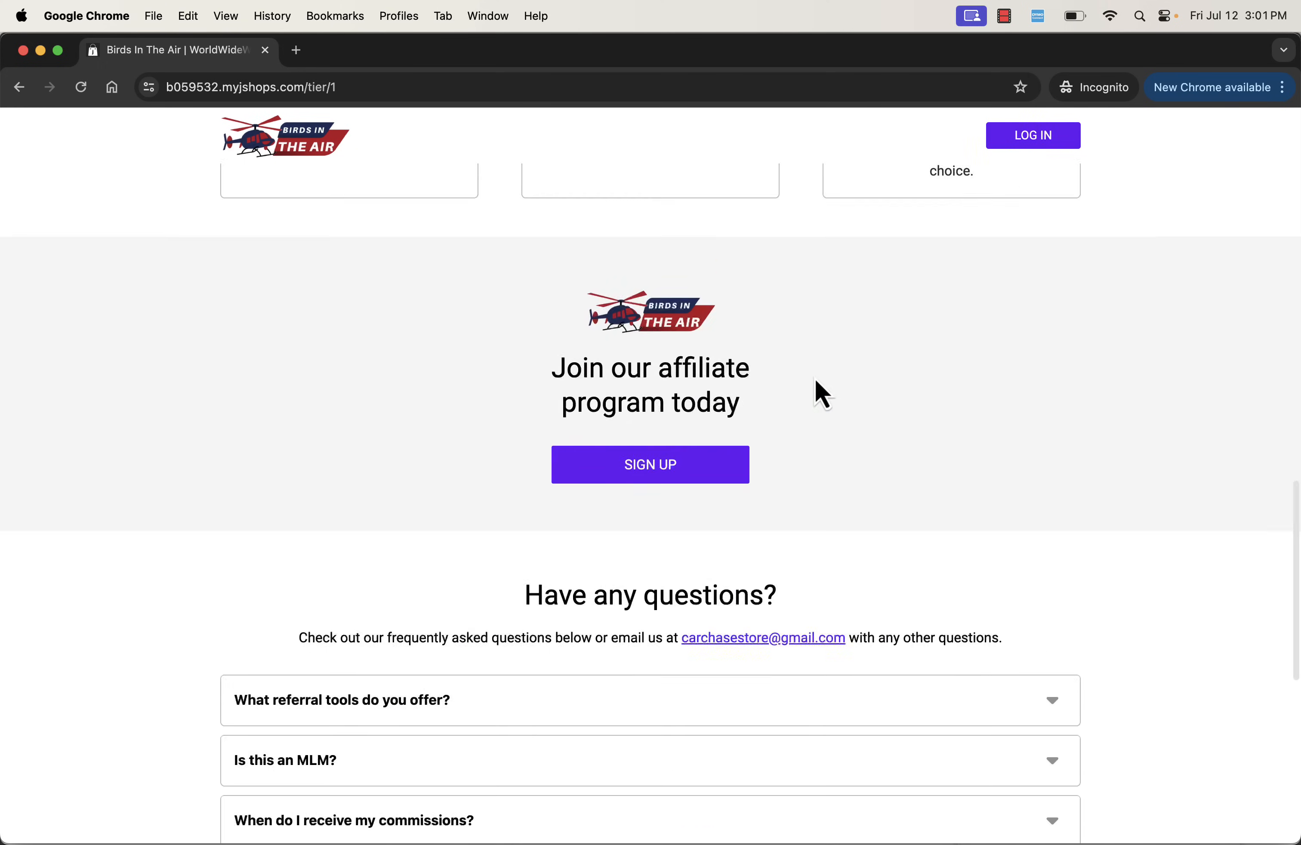
# - Return to the headline of the sign-up page and start an affiliate application as an individual based in the United States
pyautogui.scroll(10, 500, 686)
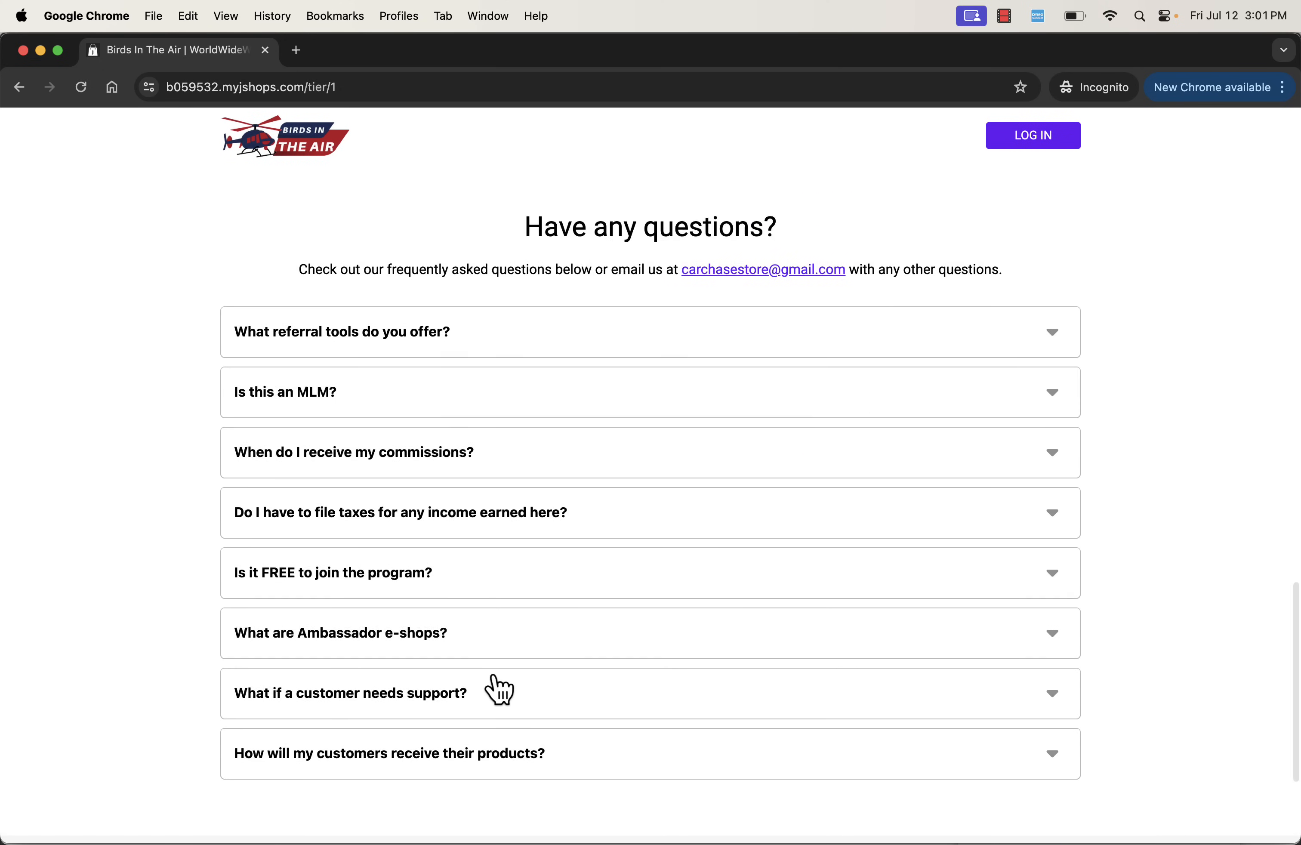
pyautogui.scroll(15, 494, 688)
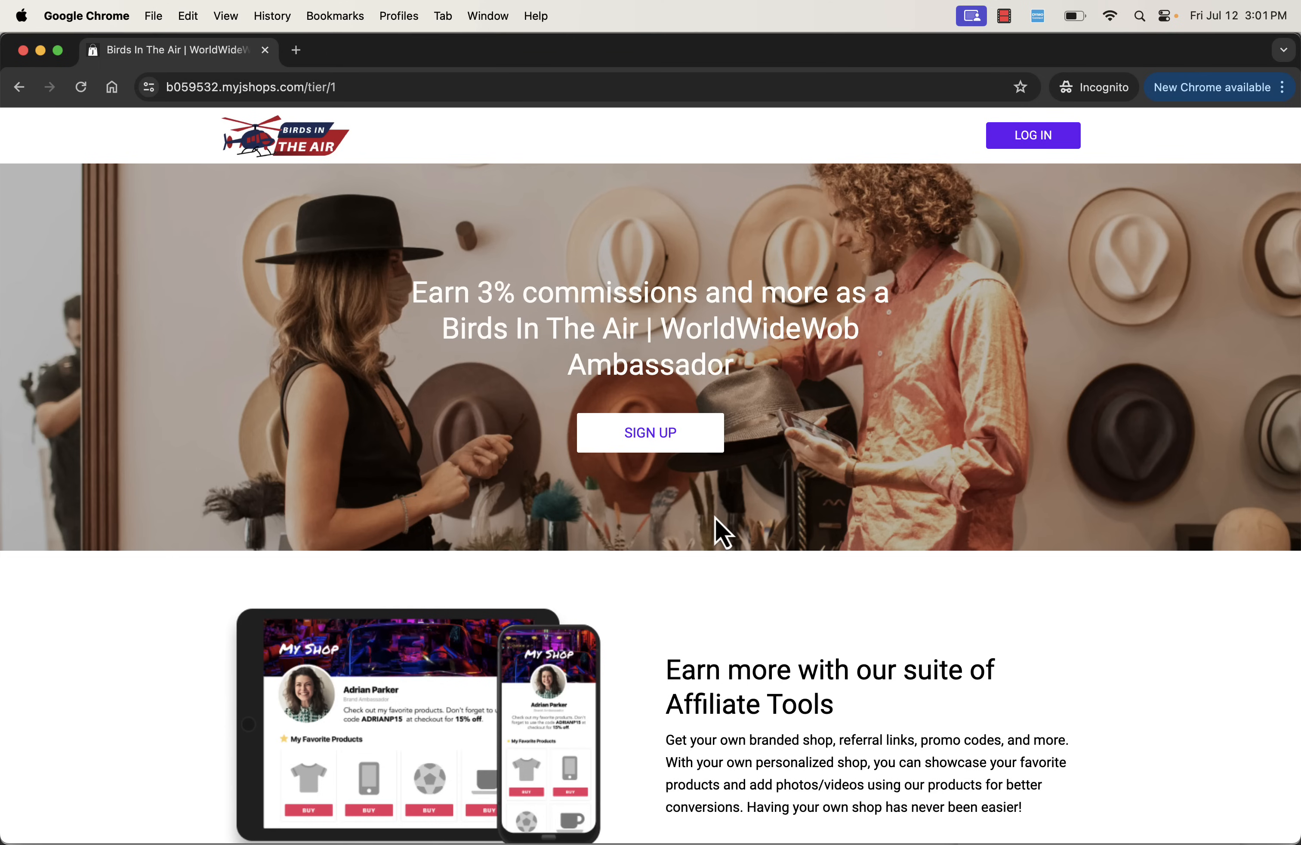
pyautogui.tripleClick(617, 327)
pyautogui.click(617, 327)
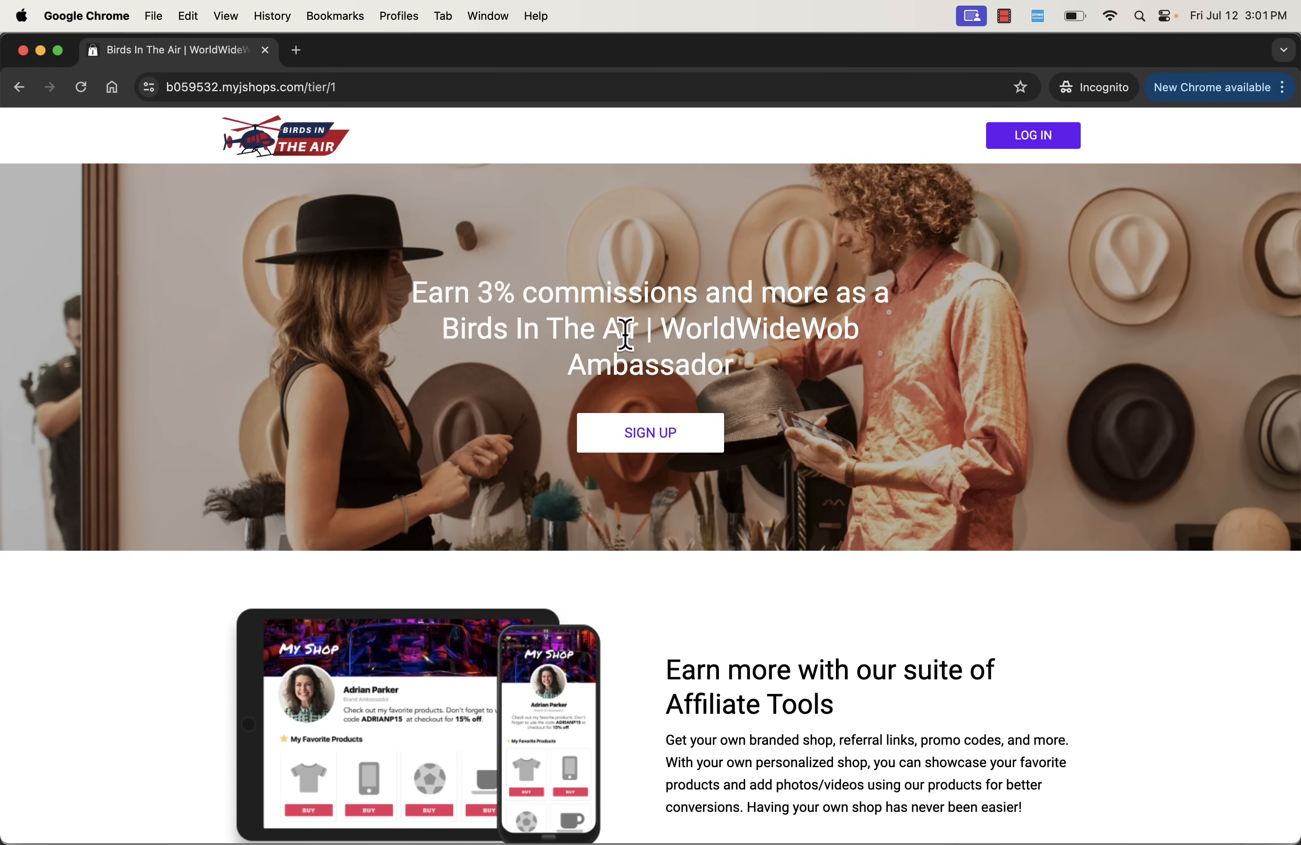
pyautogui.click(685, 457)
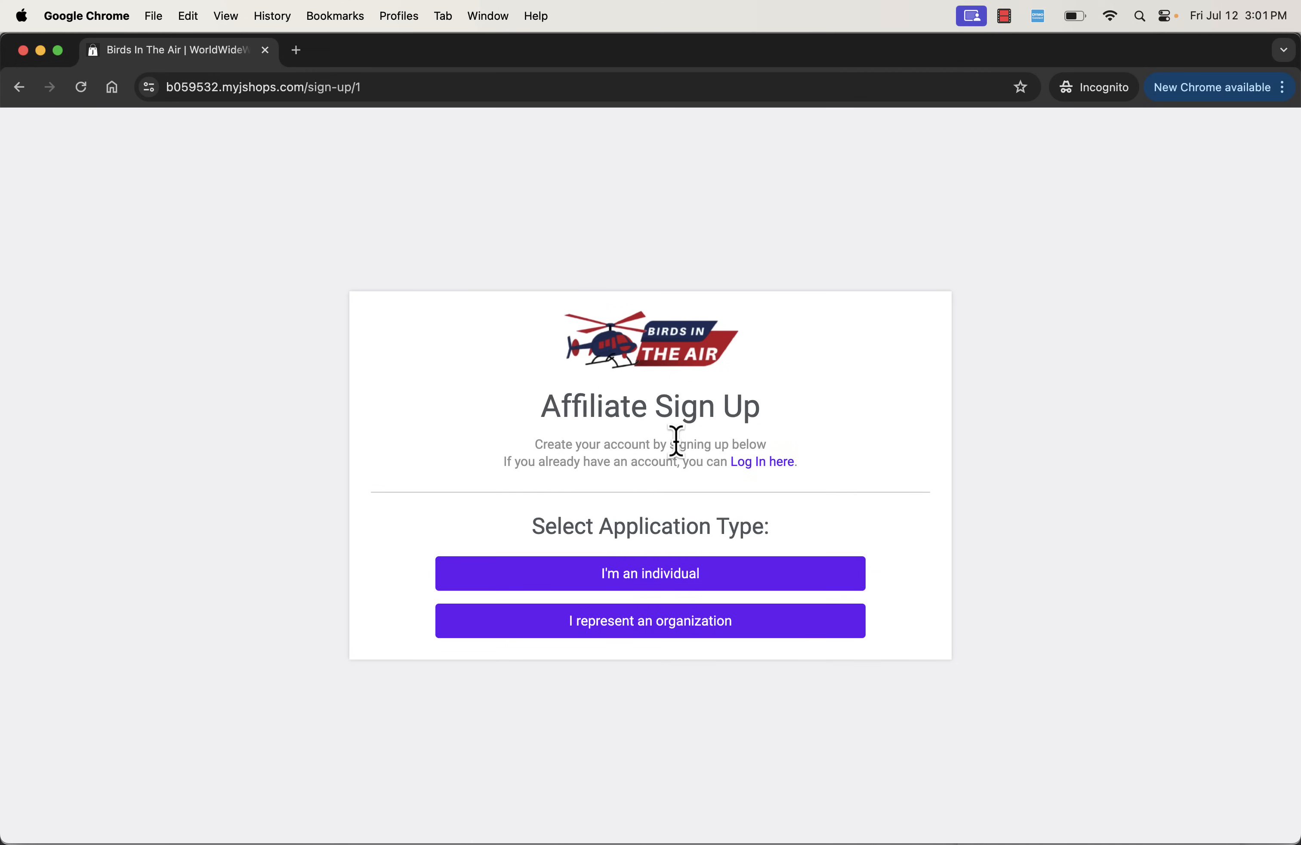
pyautogui.click(633, 577)
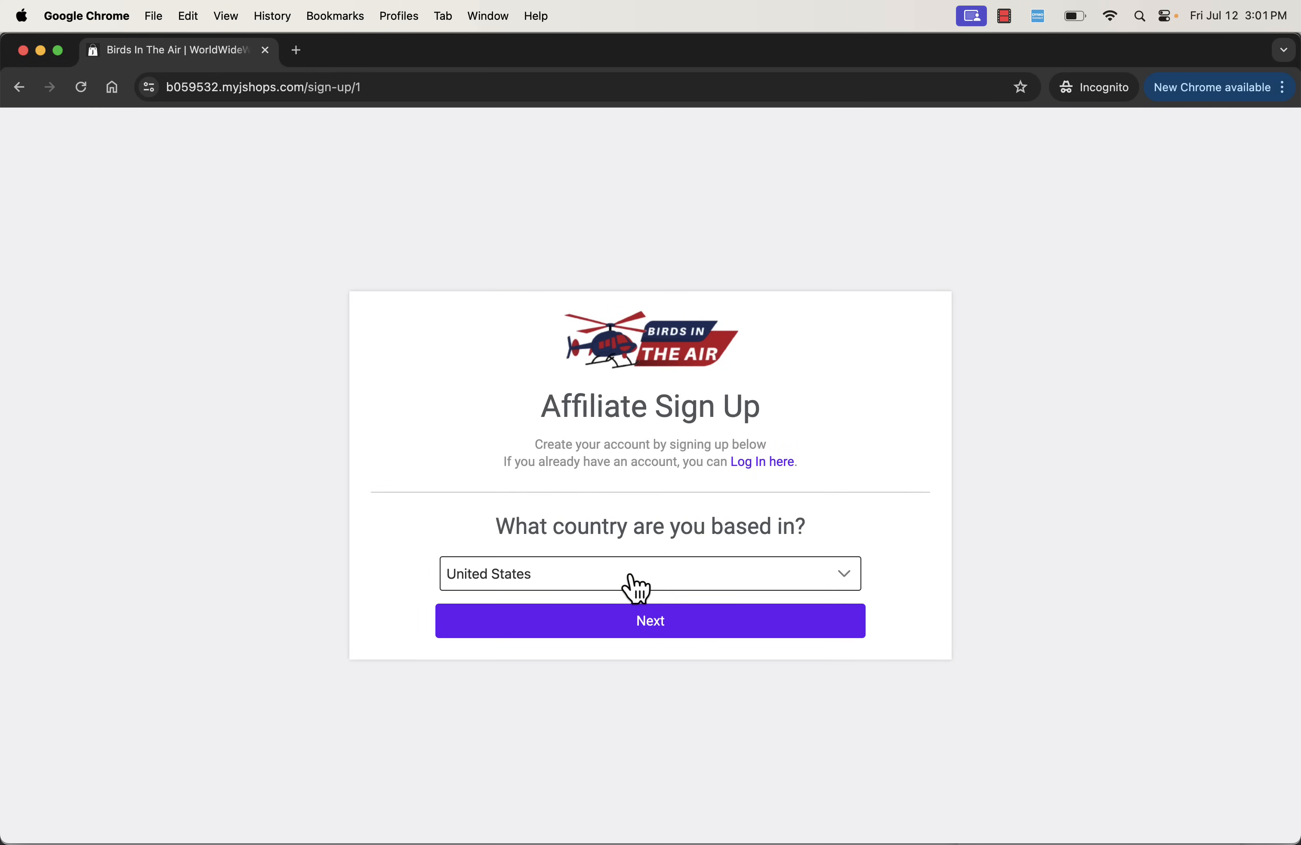
pyautogui.click(636, 625)
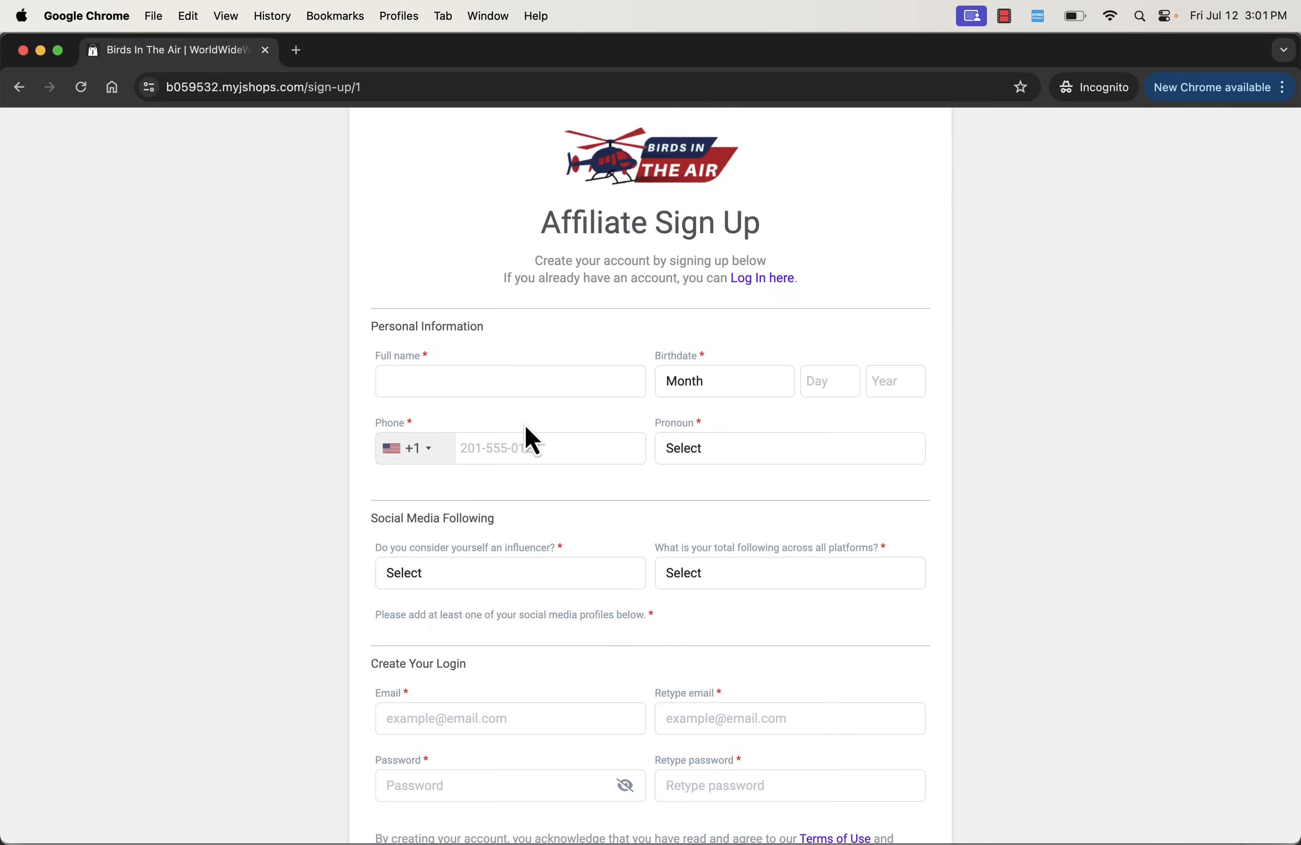
# - Check the affiliate application's personal, social media and login sections, and submit the completed form to create the account
pyautogui.scroll(-3, 525, 425)
pyautogui.scroll(3, 525, 425)
pyautogui.scroll(-3, 483, 348)
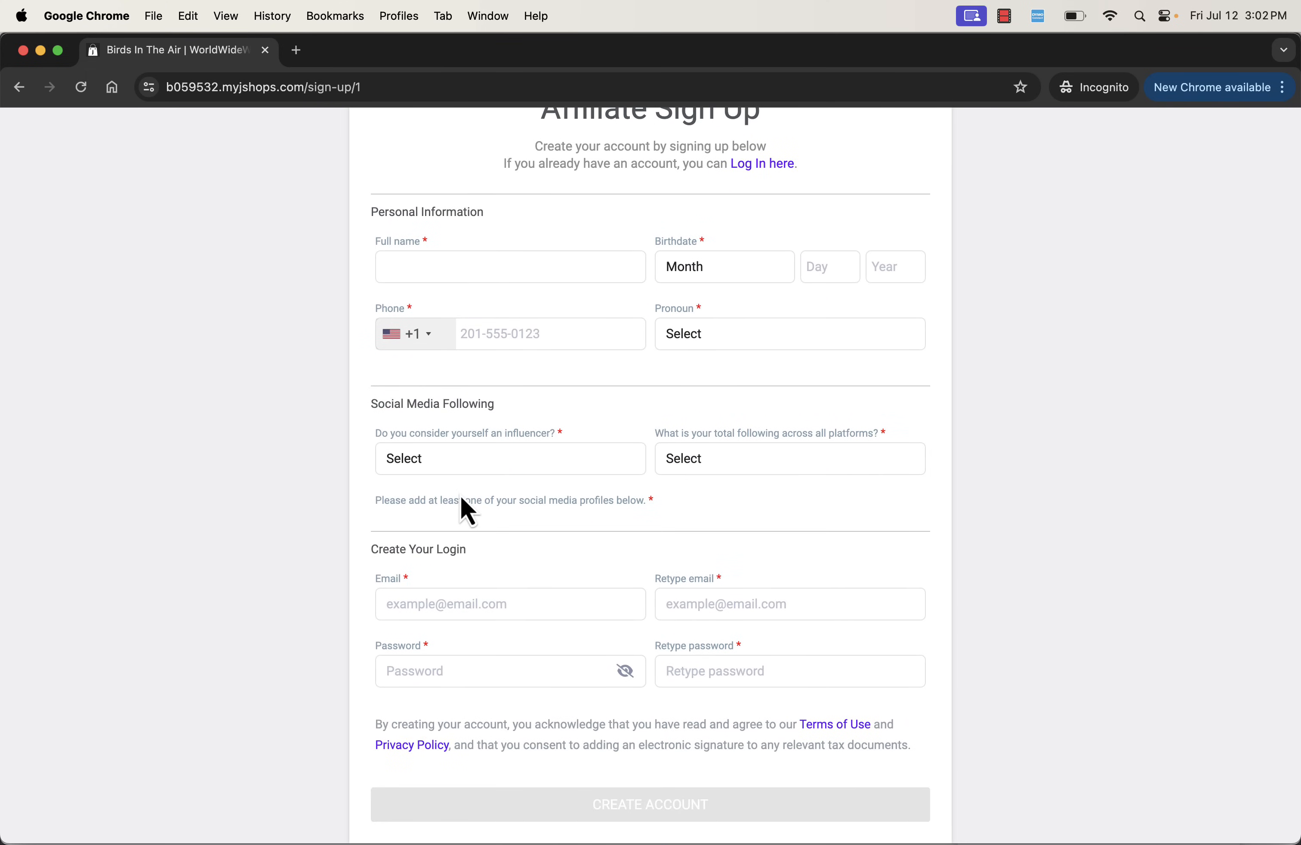
pyautogui.scroll(3, 462, 500)
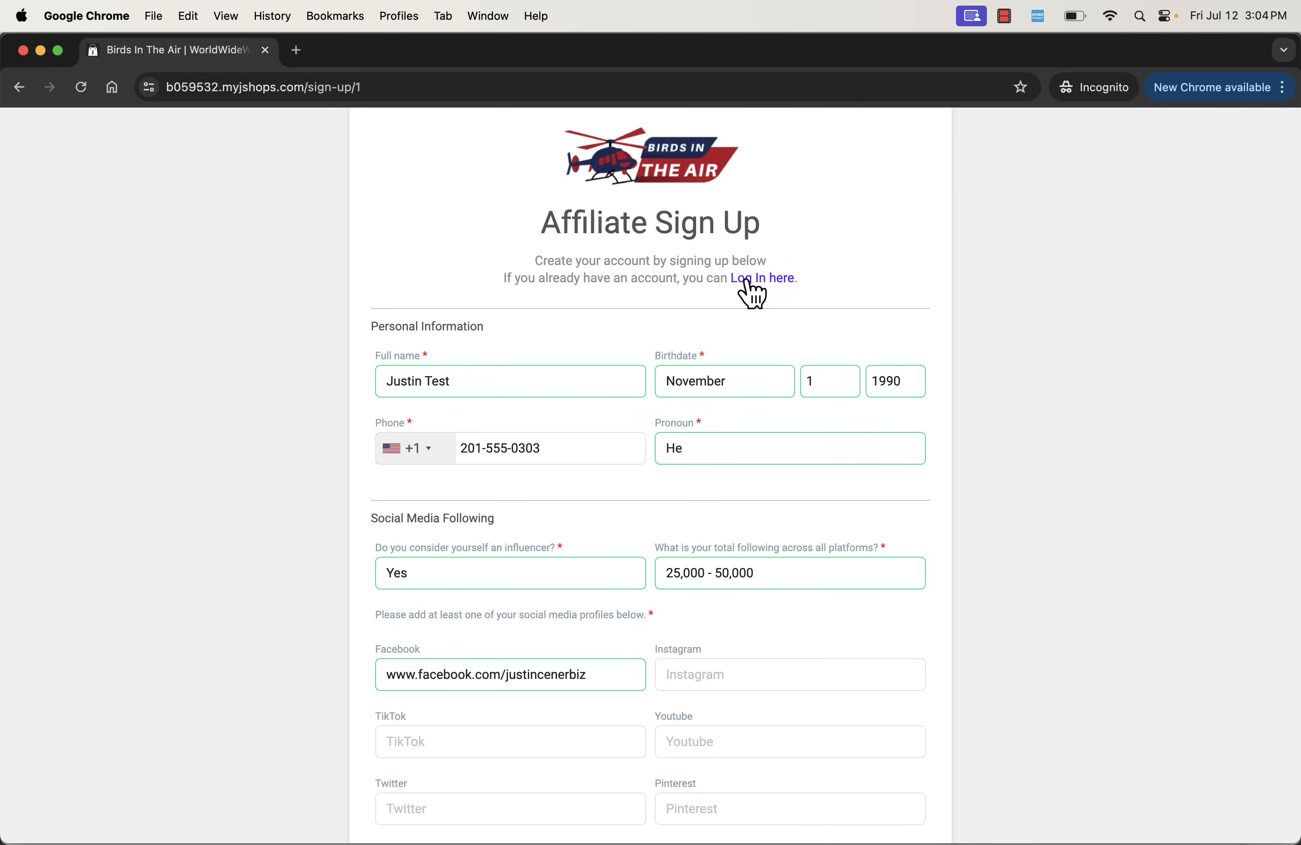
pyautogui.scroll(-9, 812, 424)
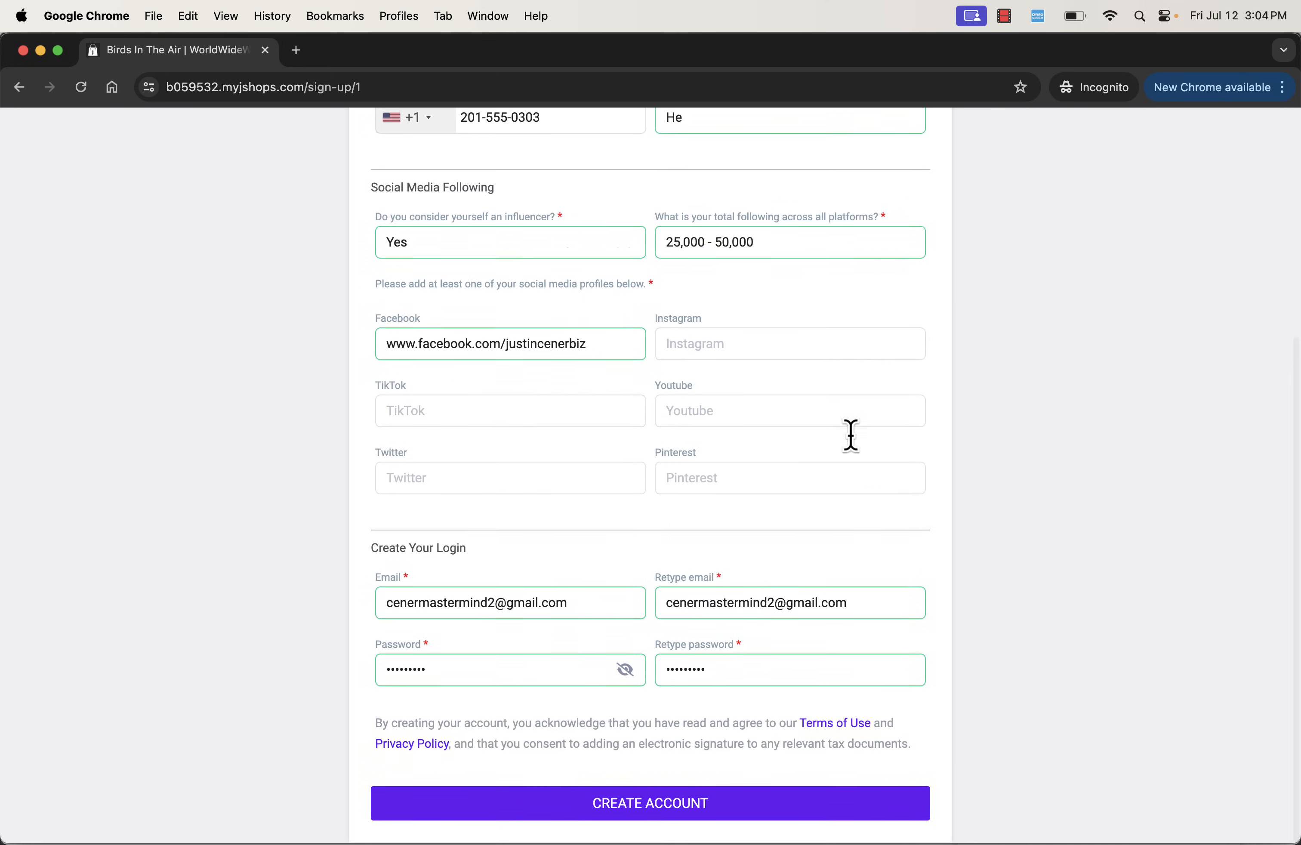
pyautogui.click(848, 813)
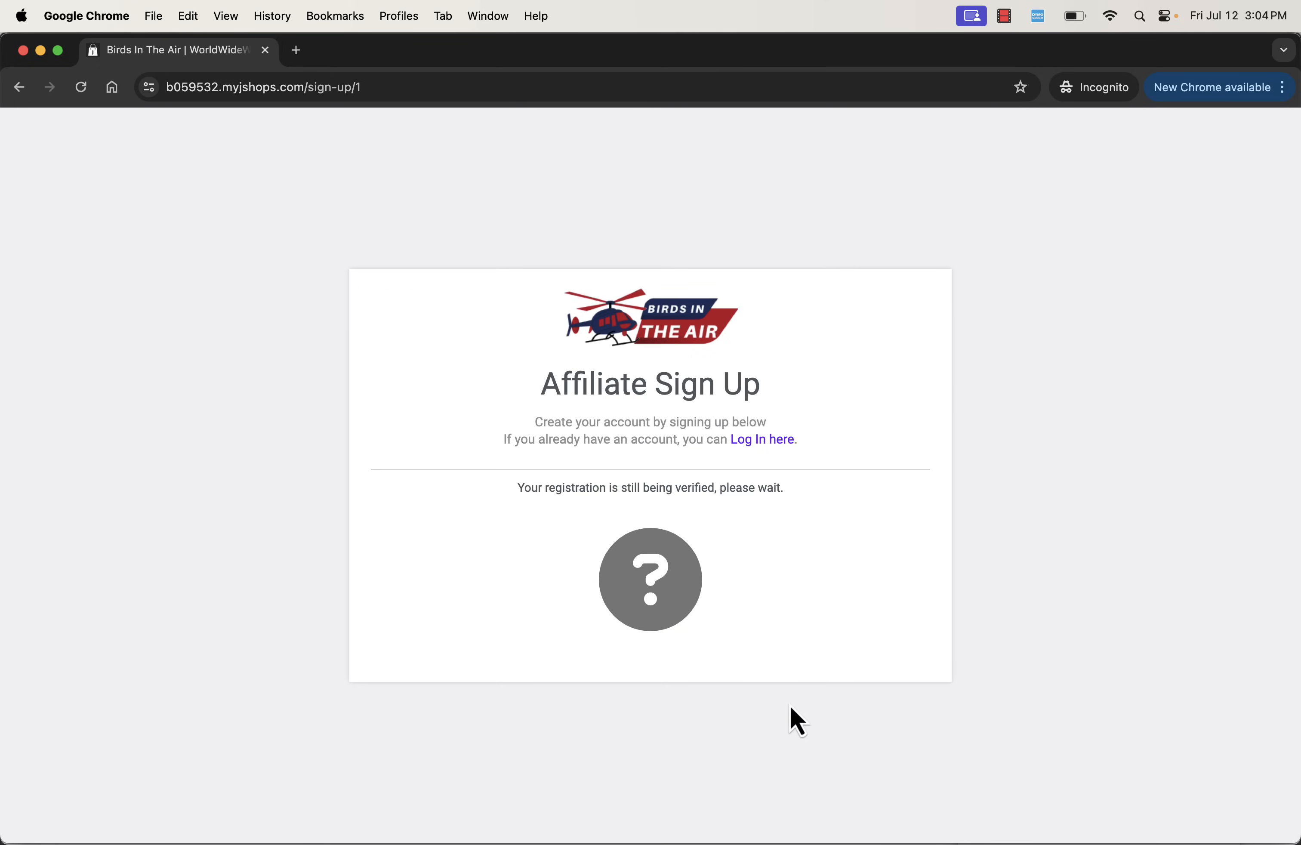
# - Read the registration status message and log in to the new affiliate account
pyautogui.tripleClick(667, 484)
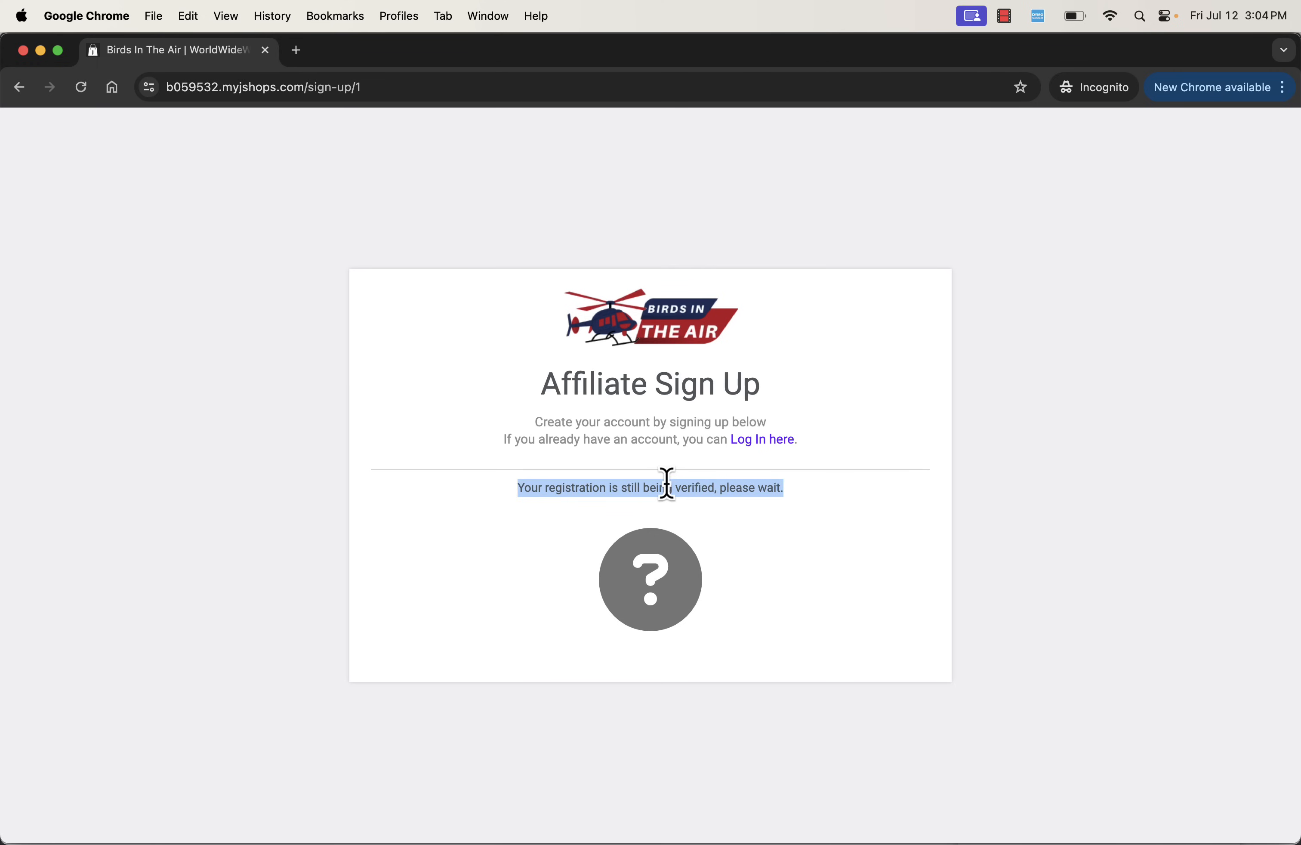
pyautogui.click(757, 439)
pyautogui.click(756, 446)
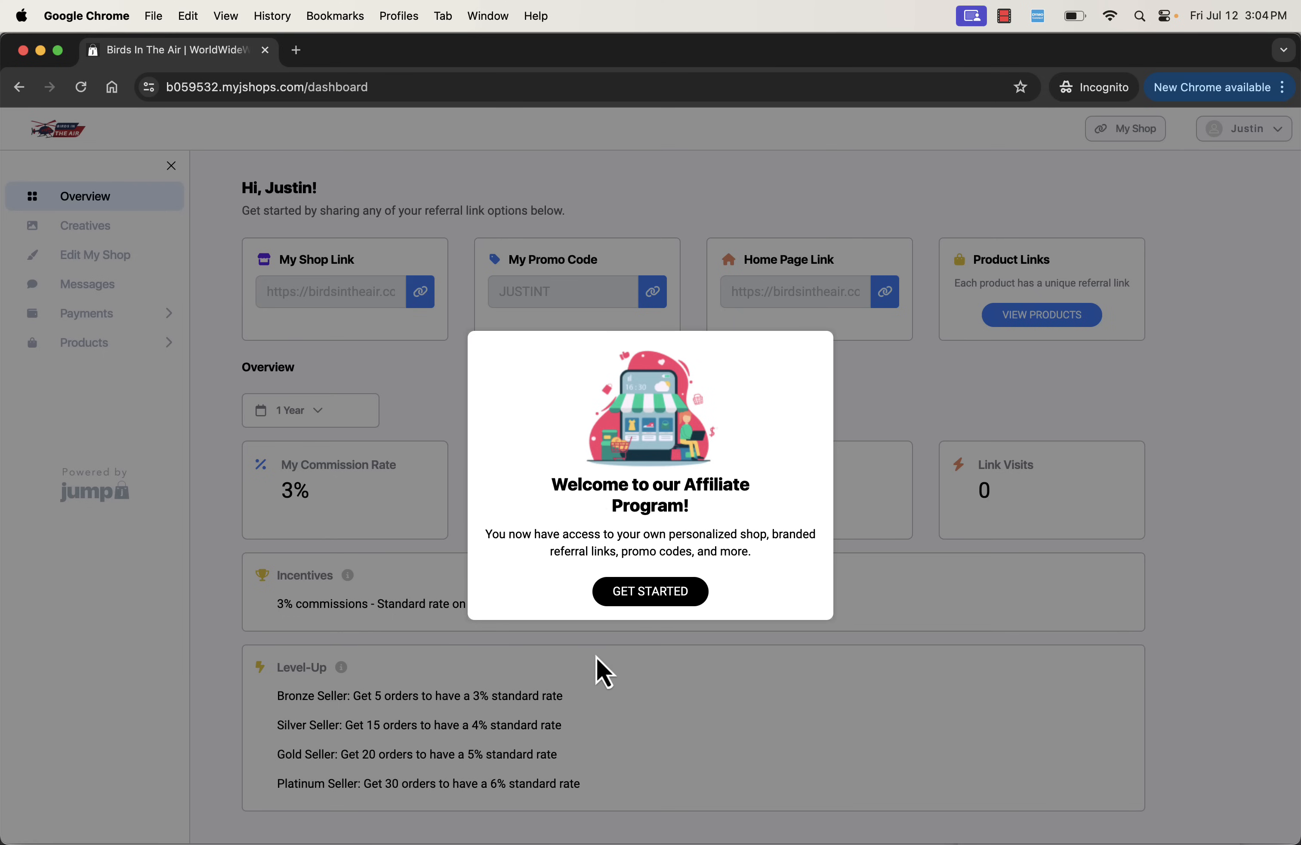
# - Finish the affiliate welcome setup with PayPal and its prefilled payment email, skipping the profile photo and tax information
pyautogui.click(671, 600)
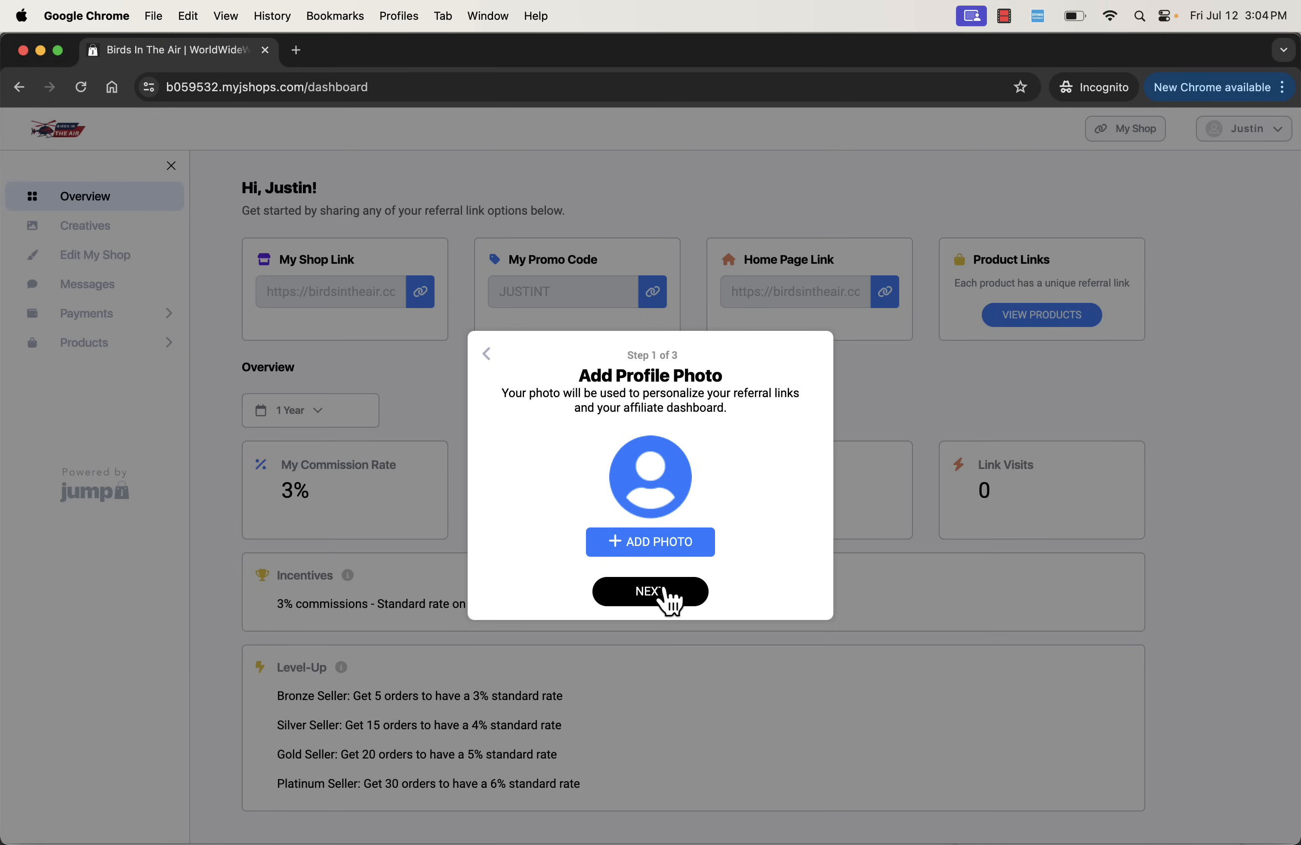
pyautogui.click(670, 592)
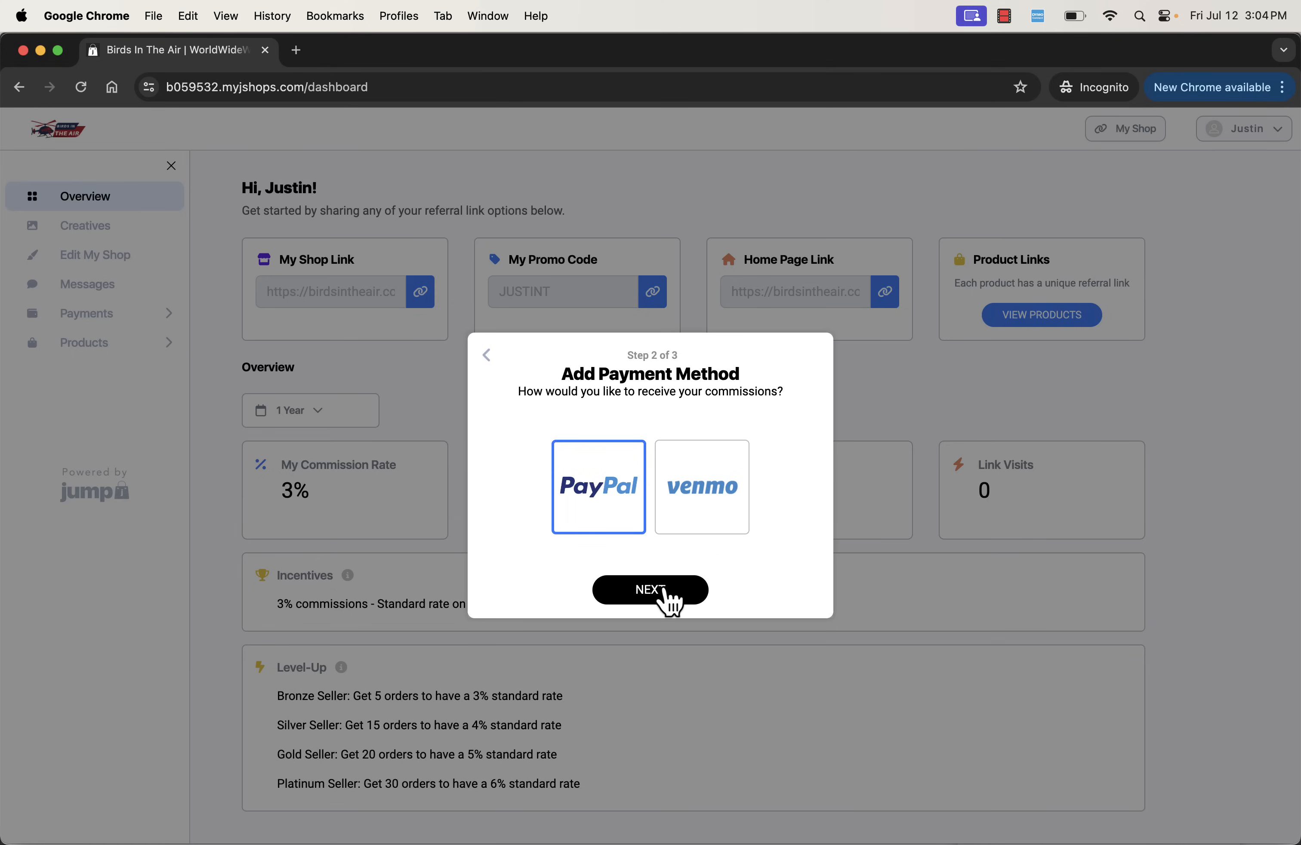
pyautogui.click(668, 594)
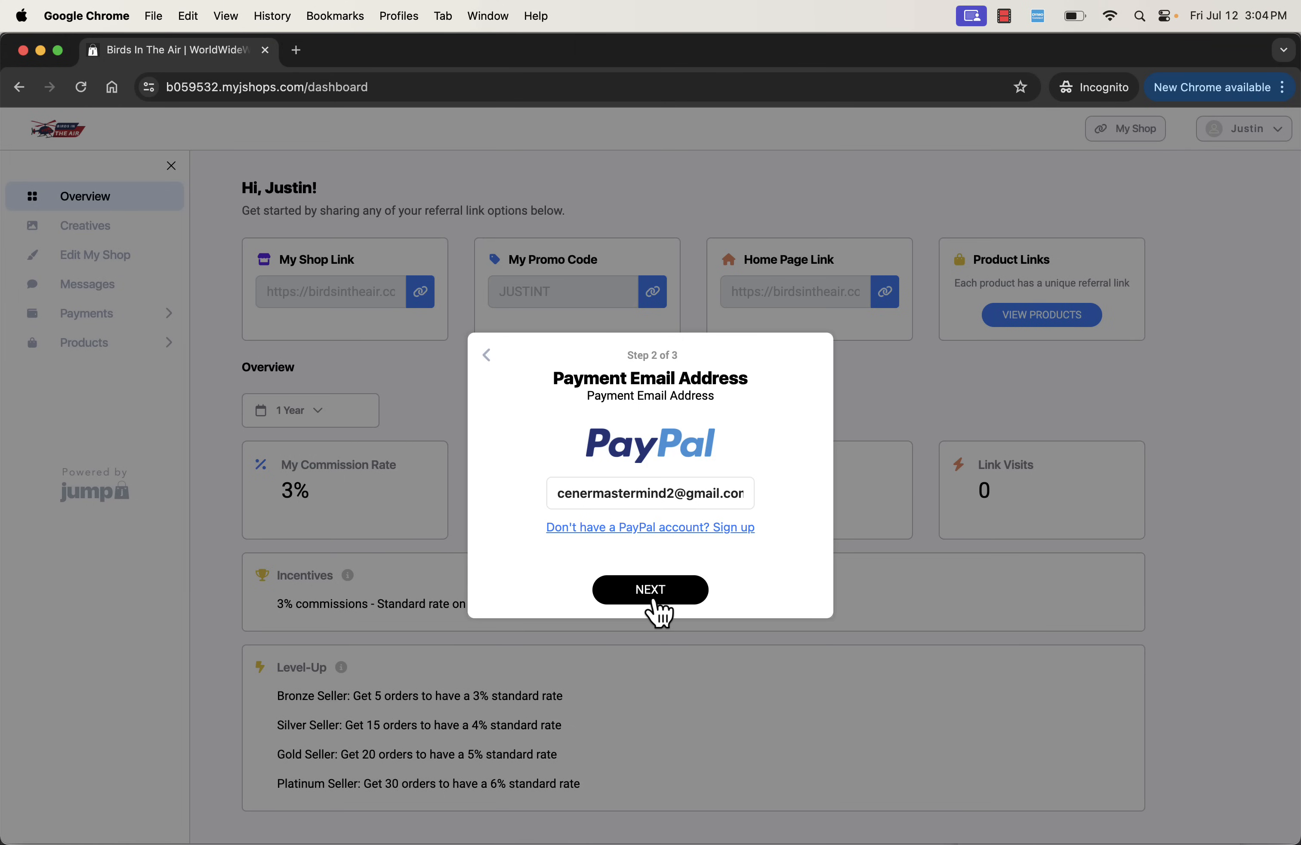
pyautogui.click(654, 601)
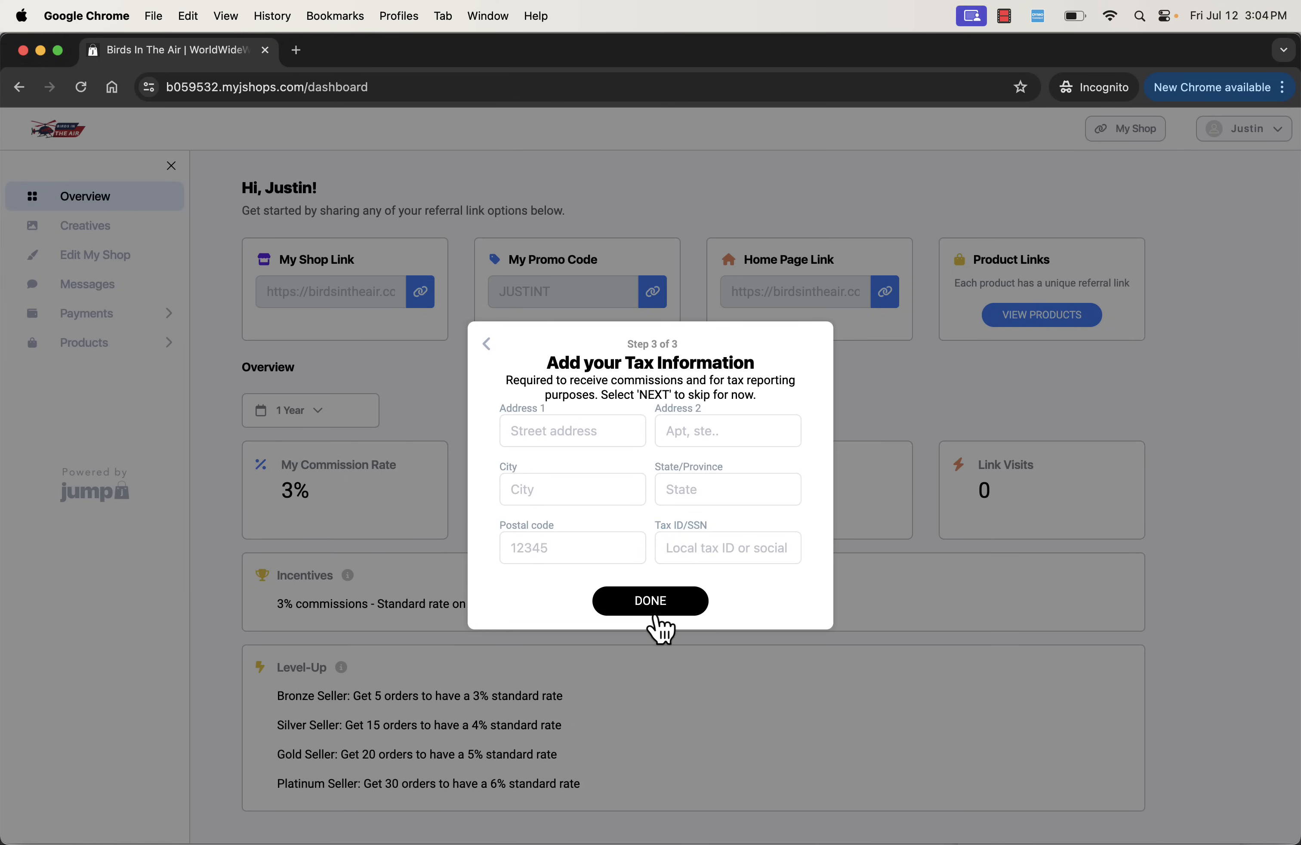
pyautogui.click(655, 614)
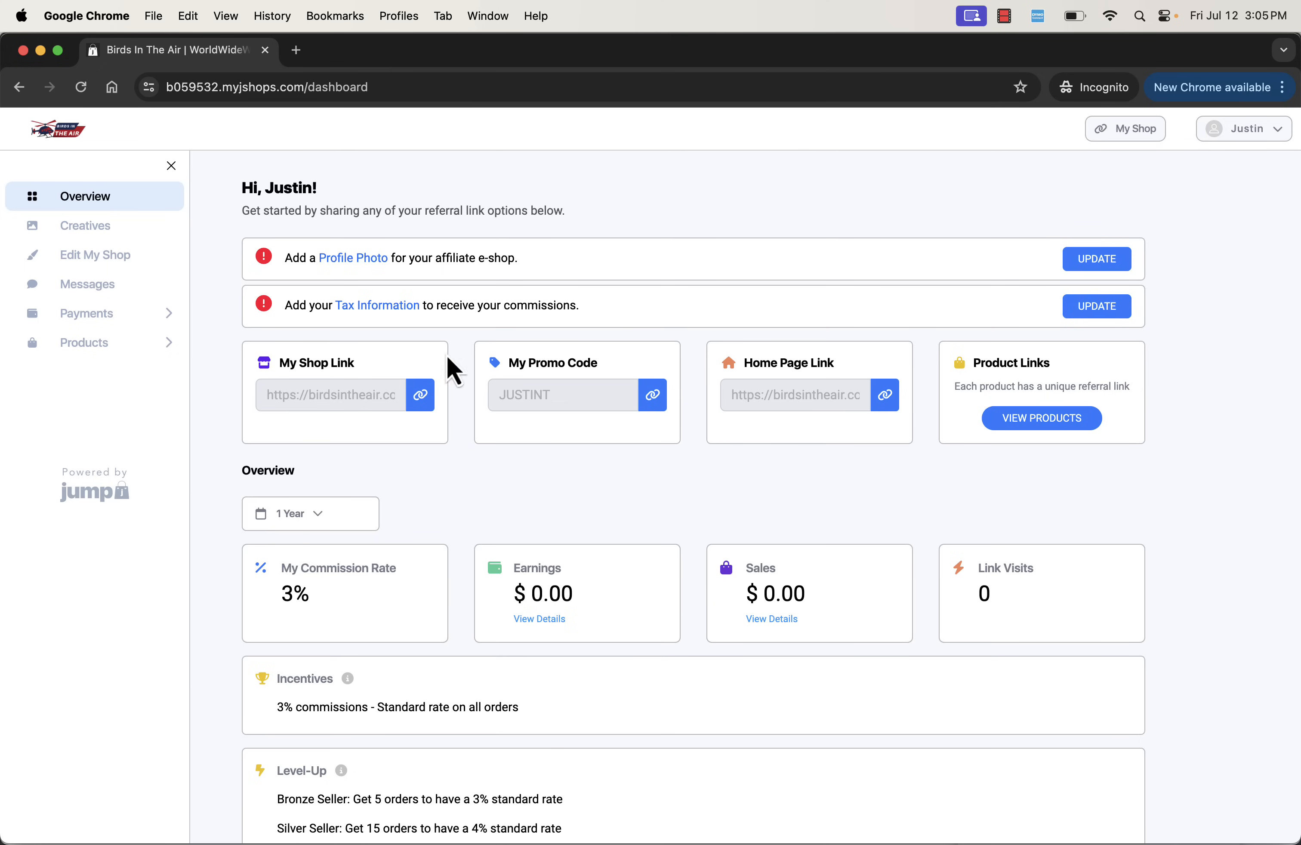
# - Examine the affiliate dashboard's links, earnings, incentives and level-up tiers, check the Messages page and return to the overview
pyautogui.scroll(-3, 537, 653)
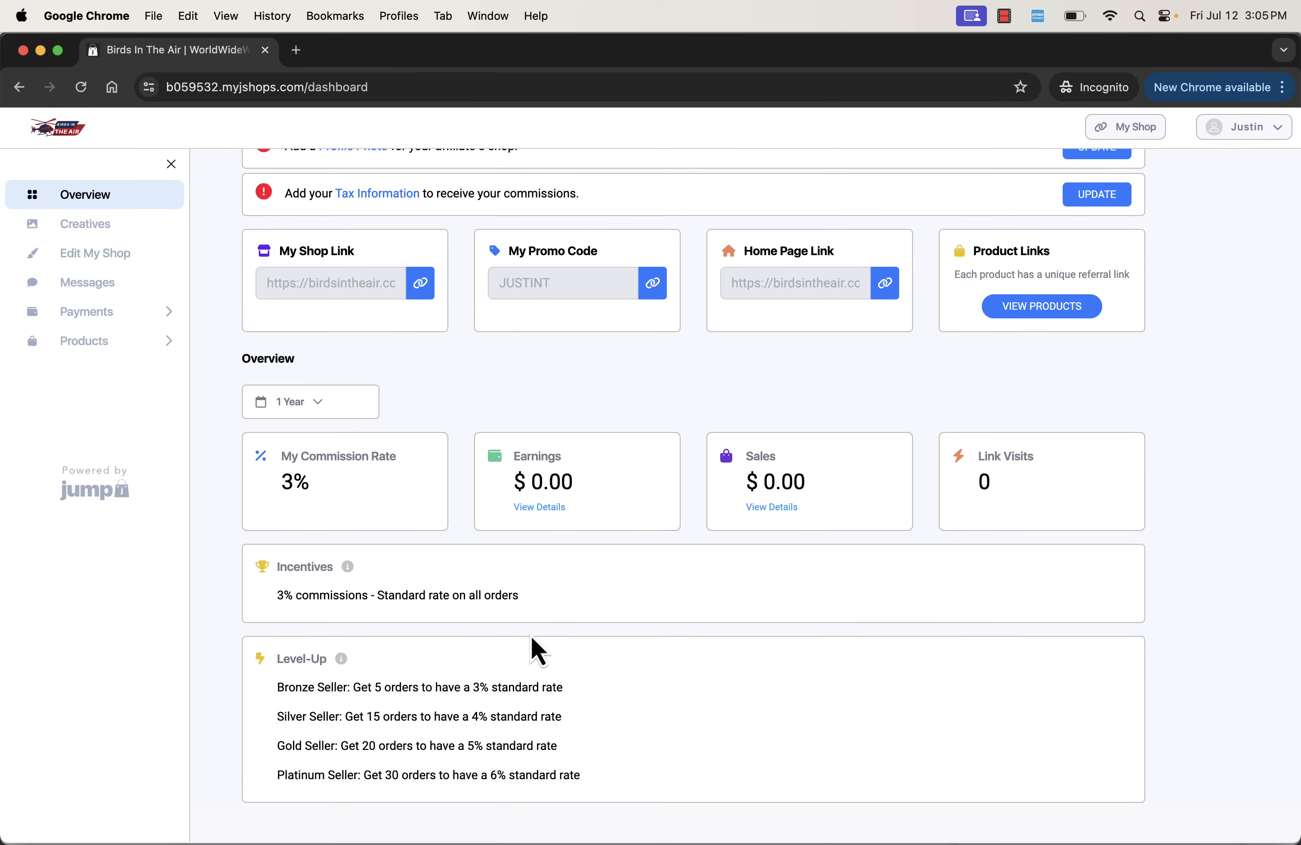
pyautogui.scroll(3, 538, 653)
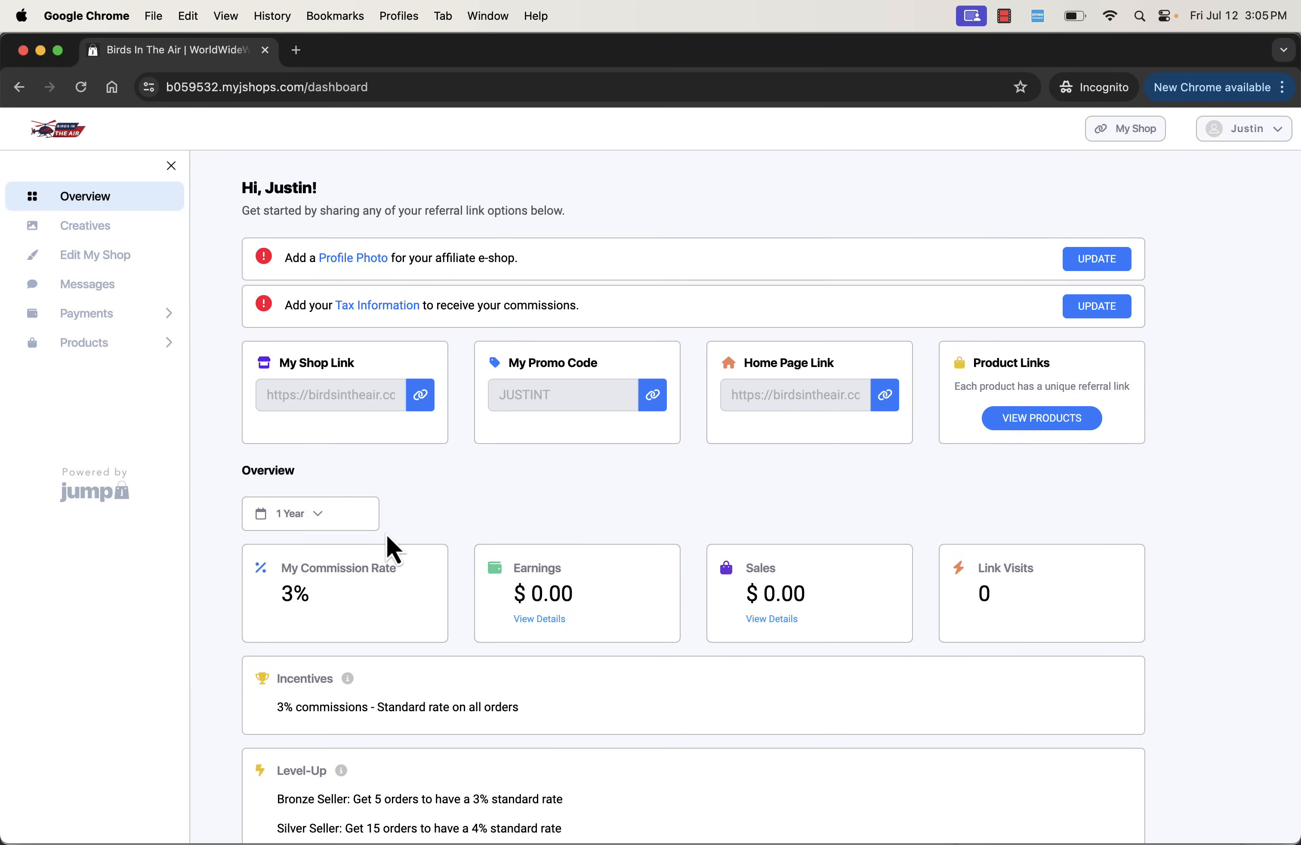
pyautogui.scroll(-3, 394, 548)
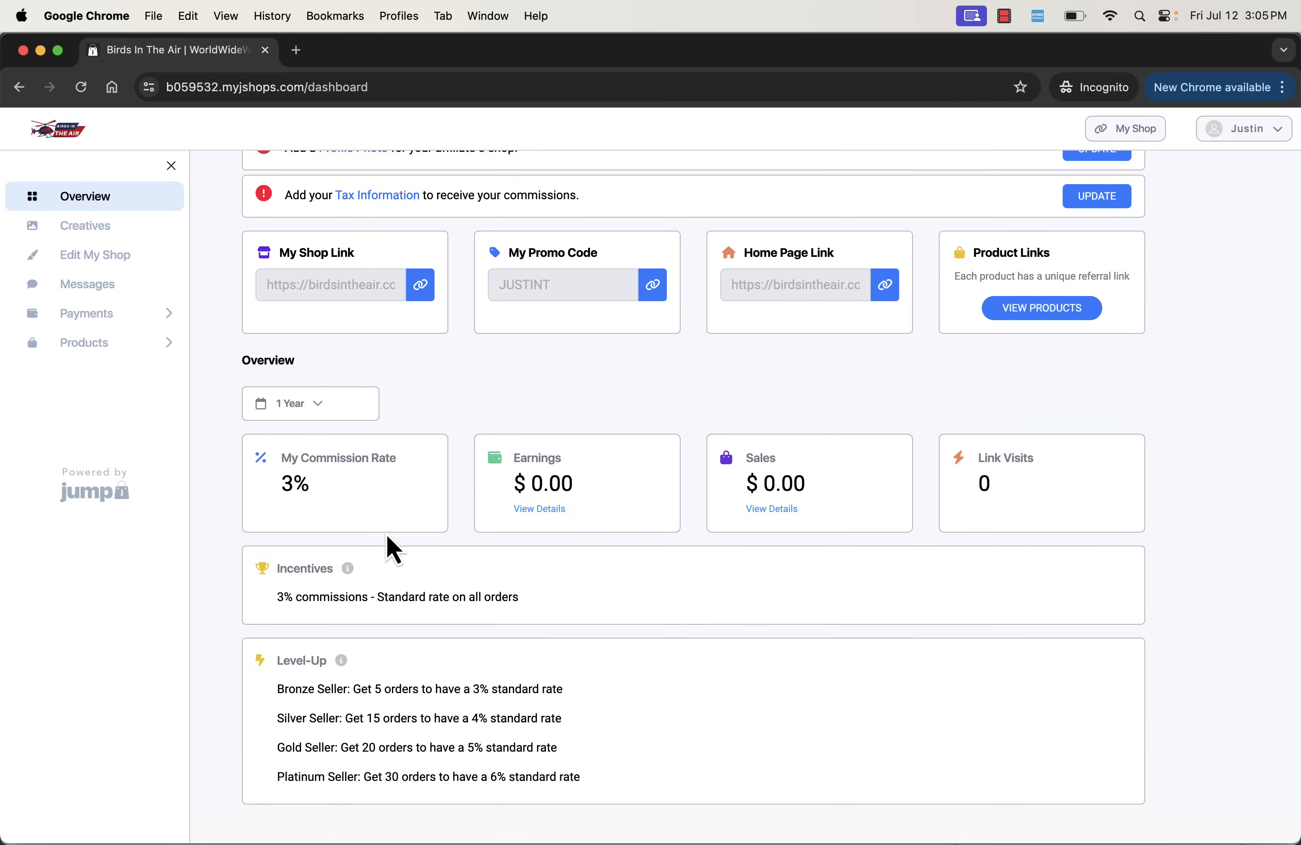
pyautogui.scroll(3, 394, 548)
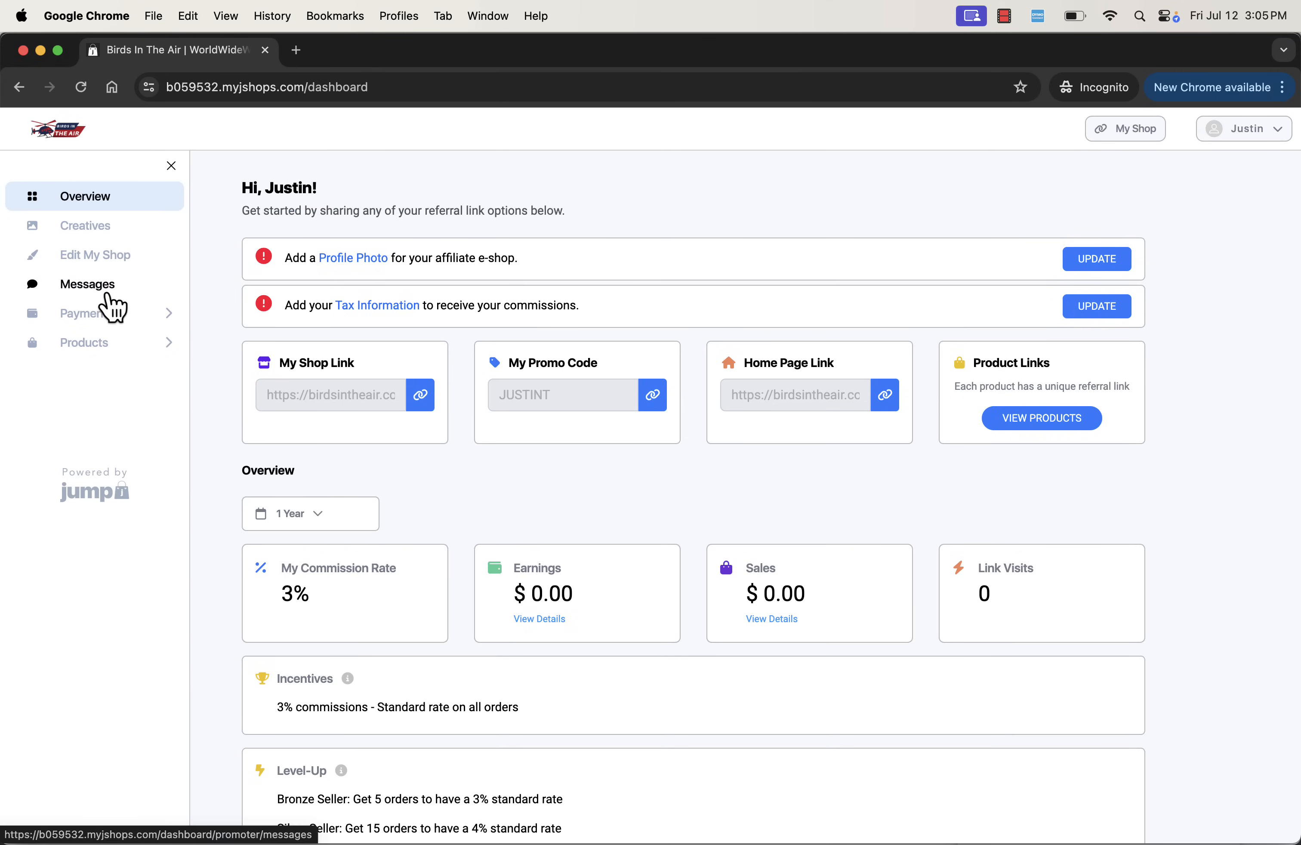
pyautogui.click(108, 295)
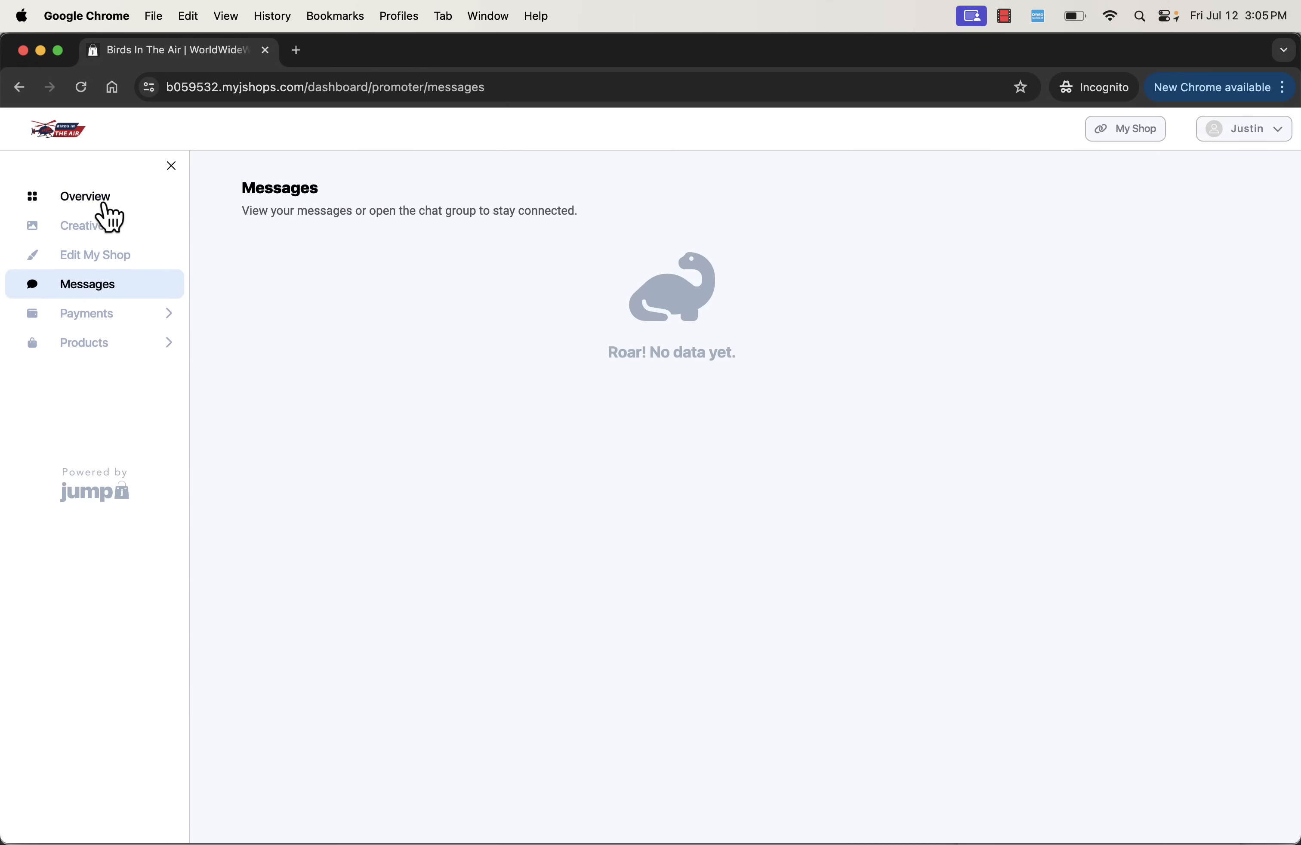
pyautogui.click(104, 200)
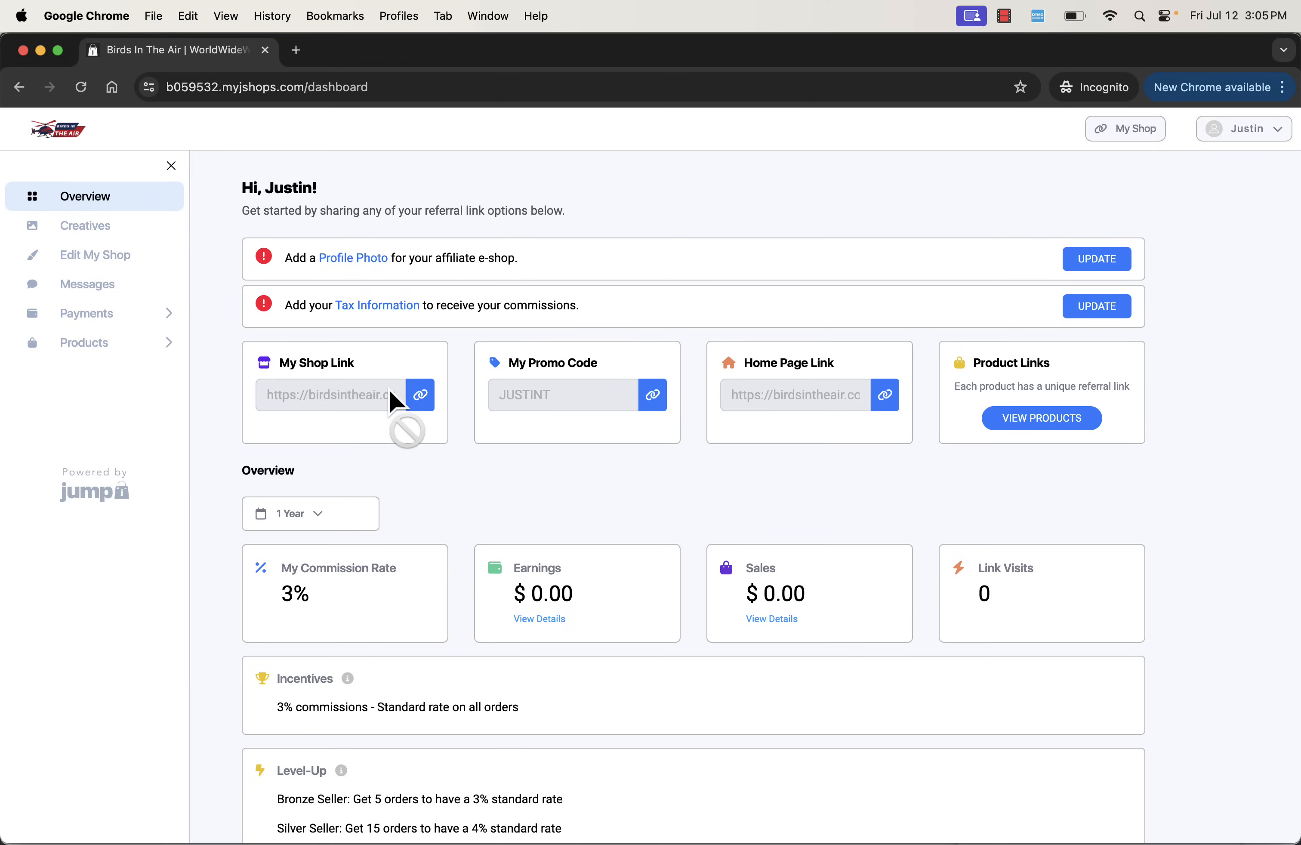
# - Copy the affiliate's My Shop link, open it in a new tab and check the profile name on the storefront
pyautogui.click(423, 400)
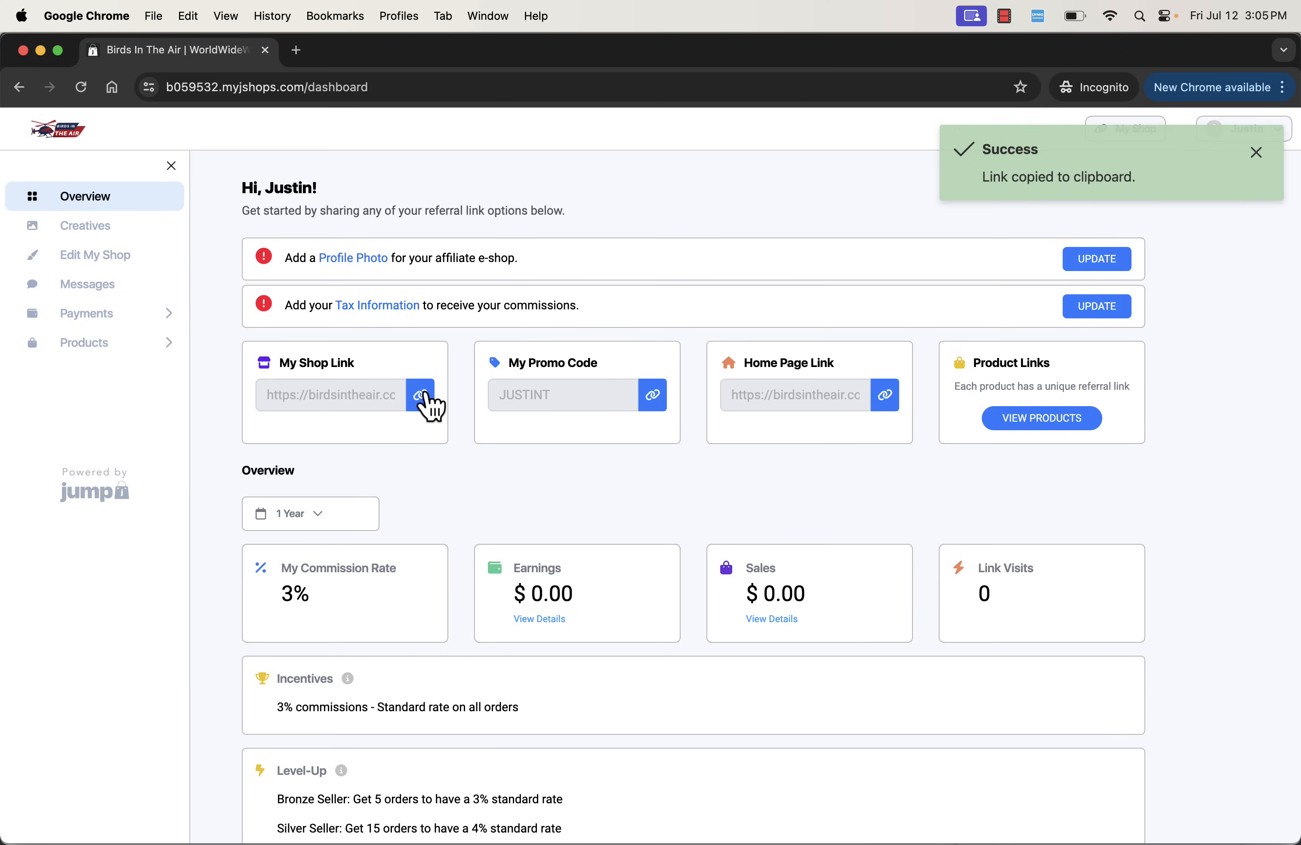
pyautogui.press('super+t')
pyautogui.press('super+v')
pyautogui.press('Return')
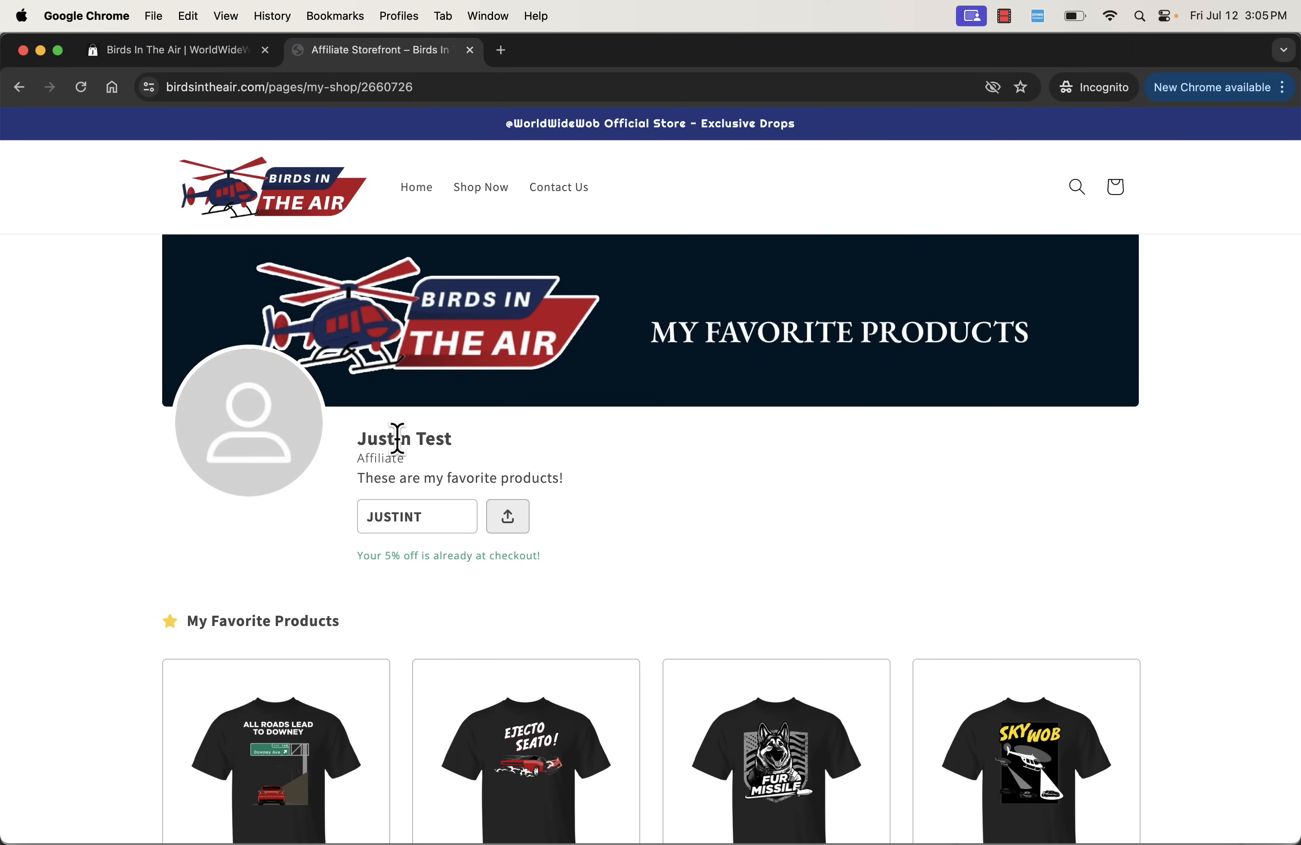
pyautogui.tripleClick(399, 438)
# - Return to the affiliate dashboard and upload logo.png from Downloads as the profile photo
pyautogui.click(164, 50)
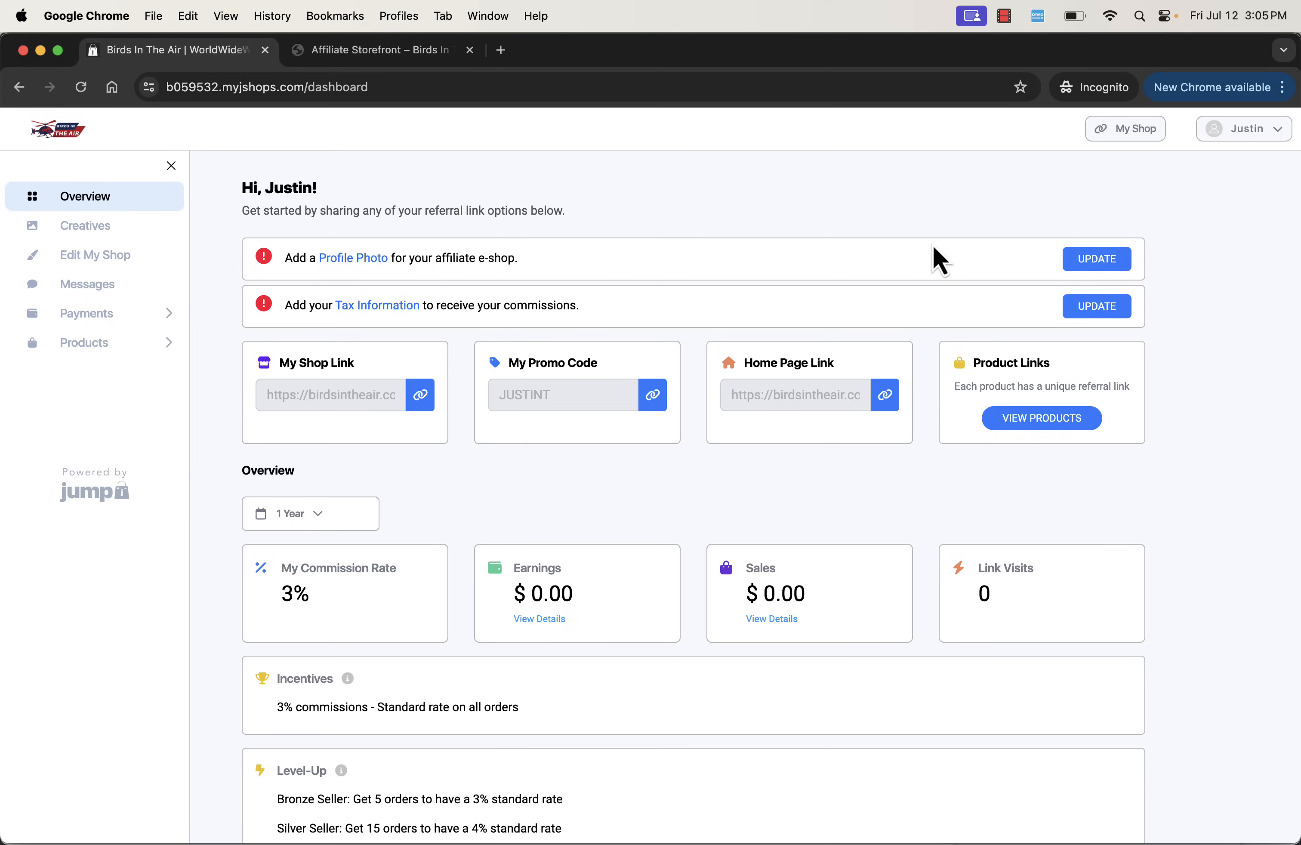
pyautogui.click(1113, 263)
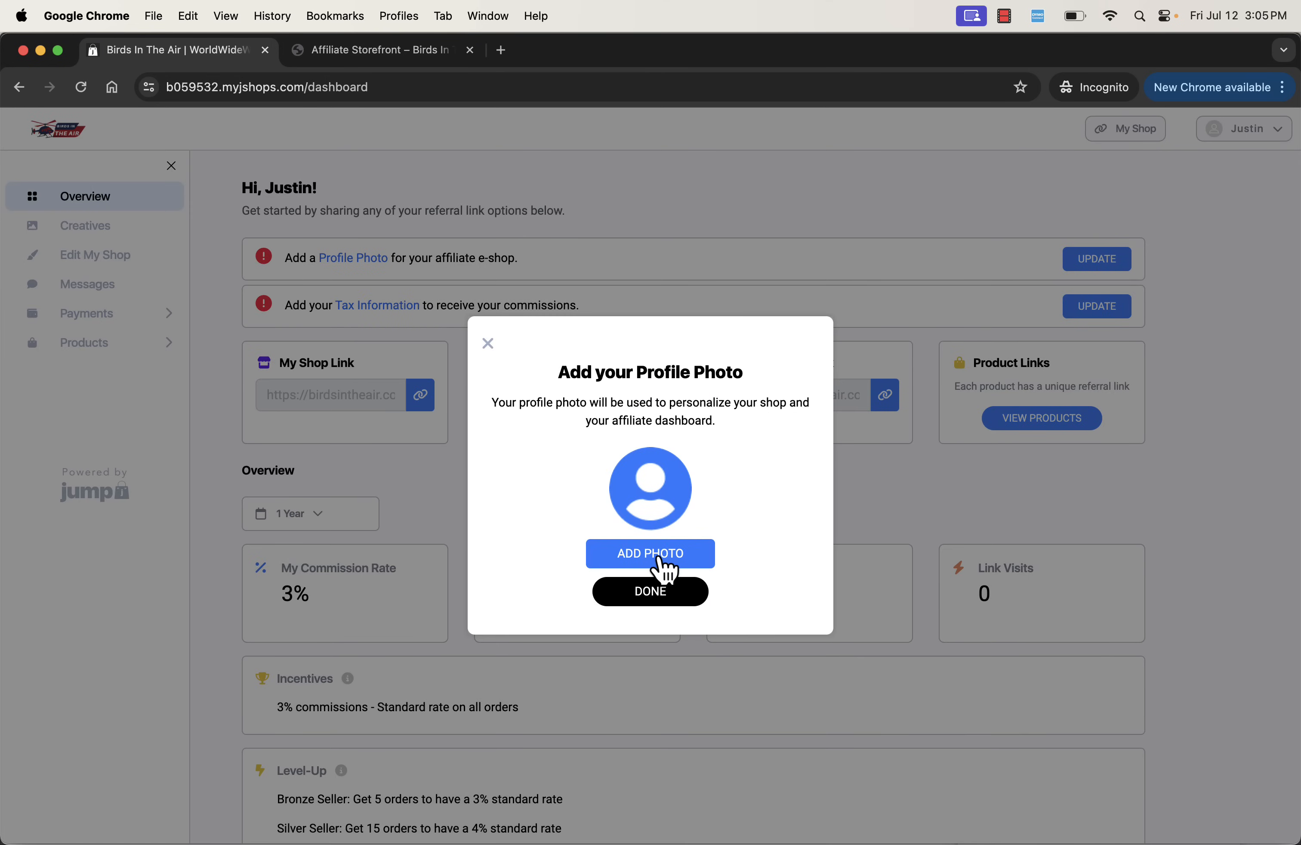
pyautogui.click(658, 557)
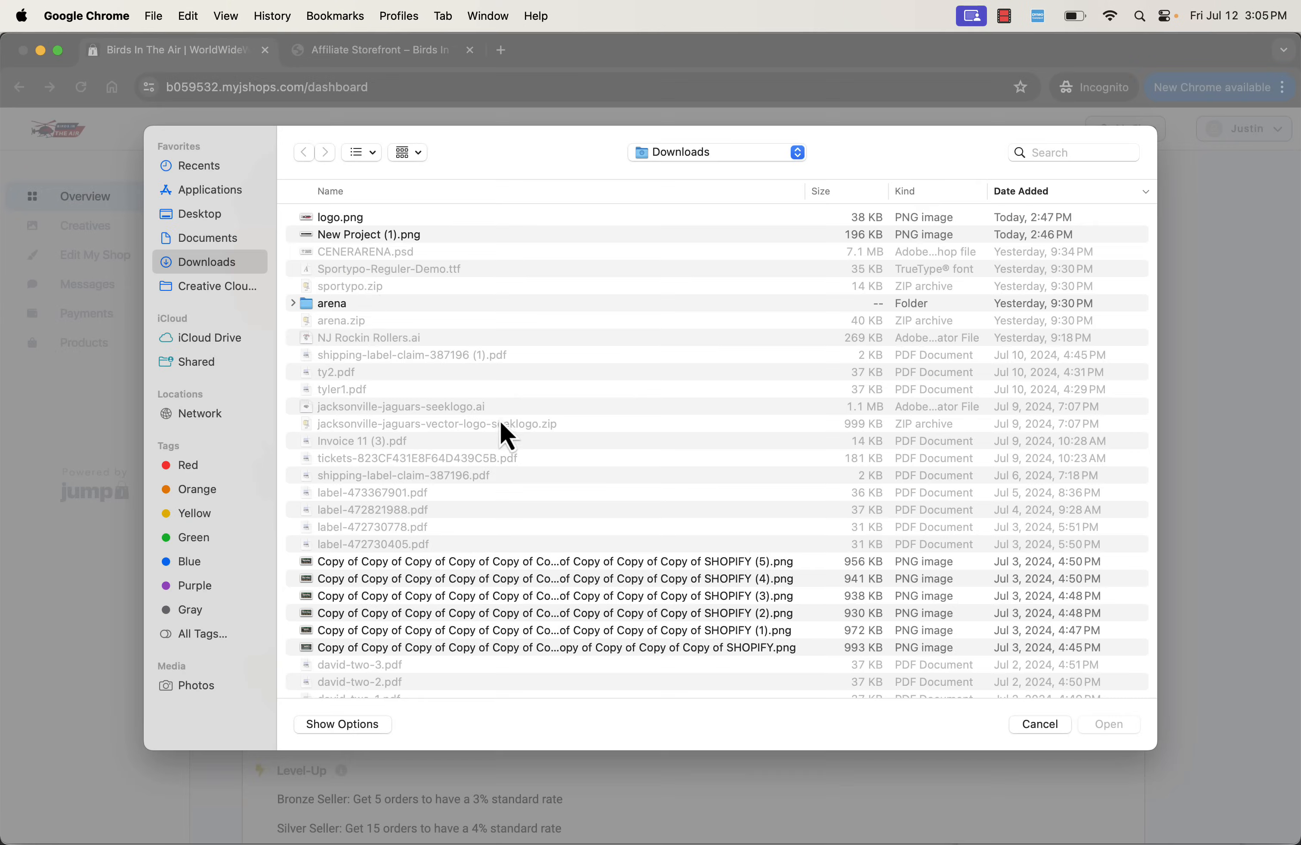
pyautogui.doubleClick(333, 224)
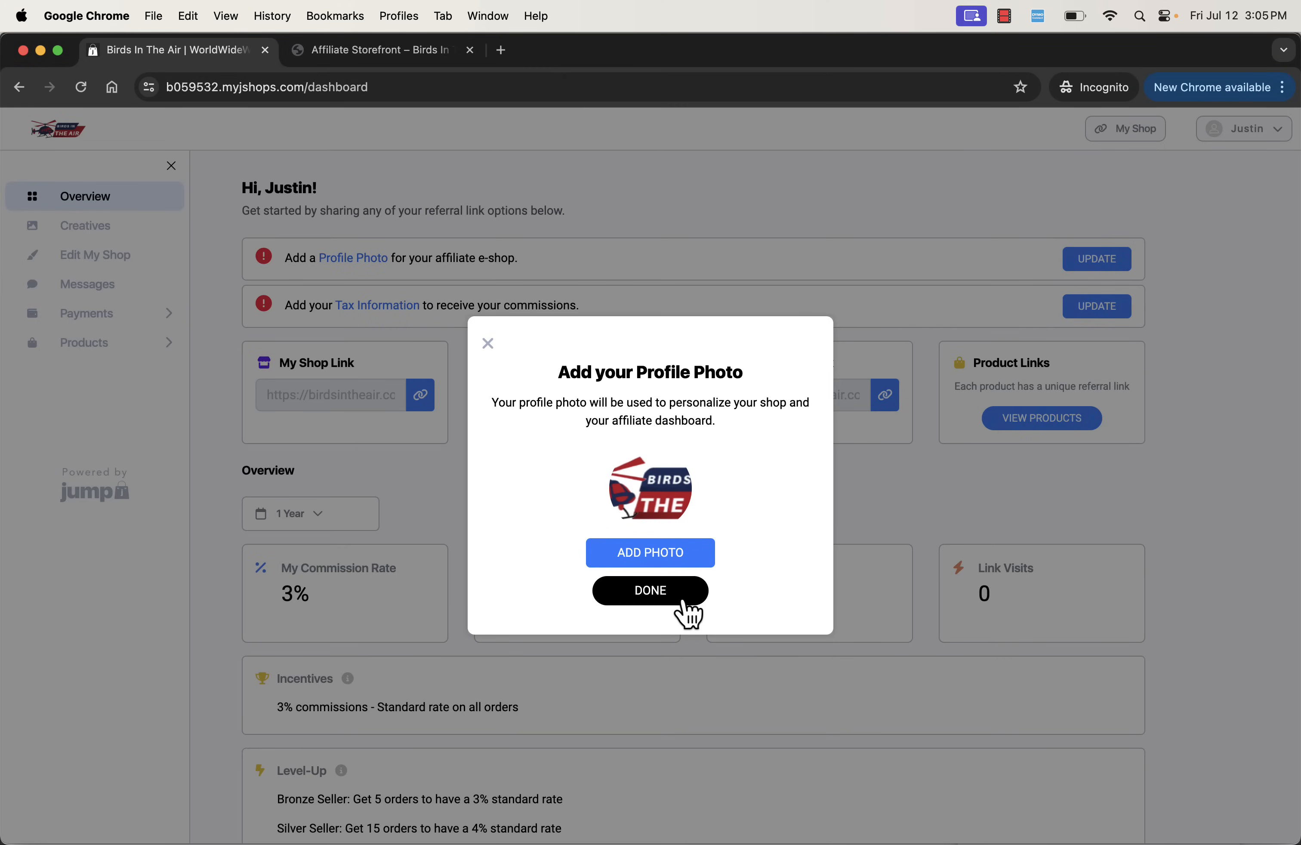
pyautogui.click(686, 604)
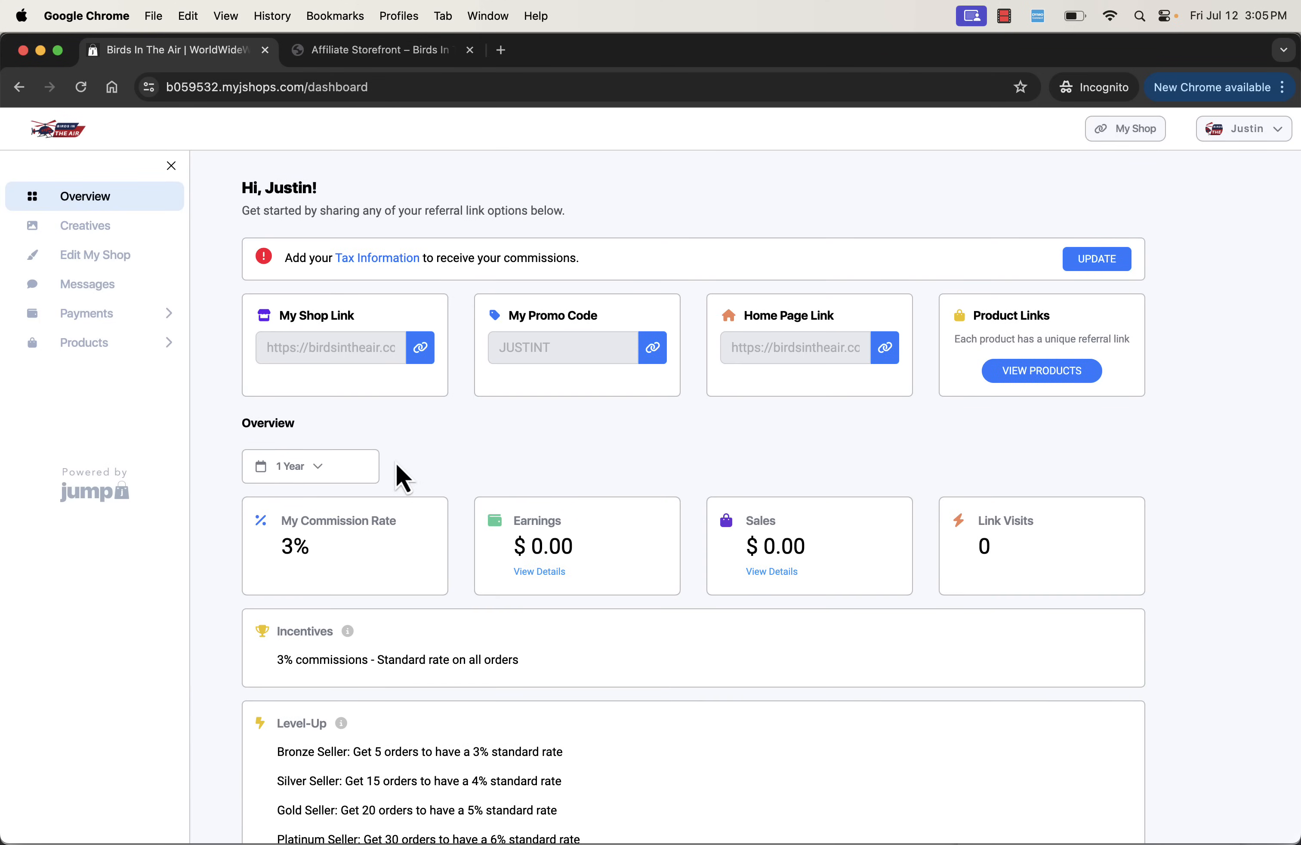
# - Open the affiliate's product links and copy the referral link for the All Roads Lead To Downey shirt
pyautogui.scroll(-2, 396, 461)
pyautogui.scroll(2, 396, 460)
pyautogui.click(1024, 382)
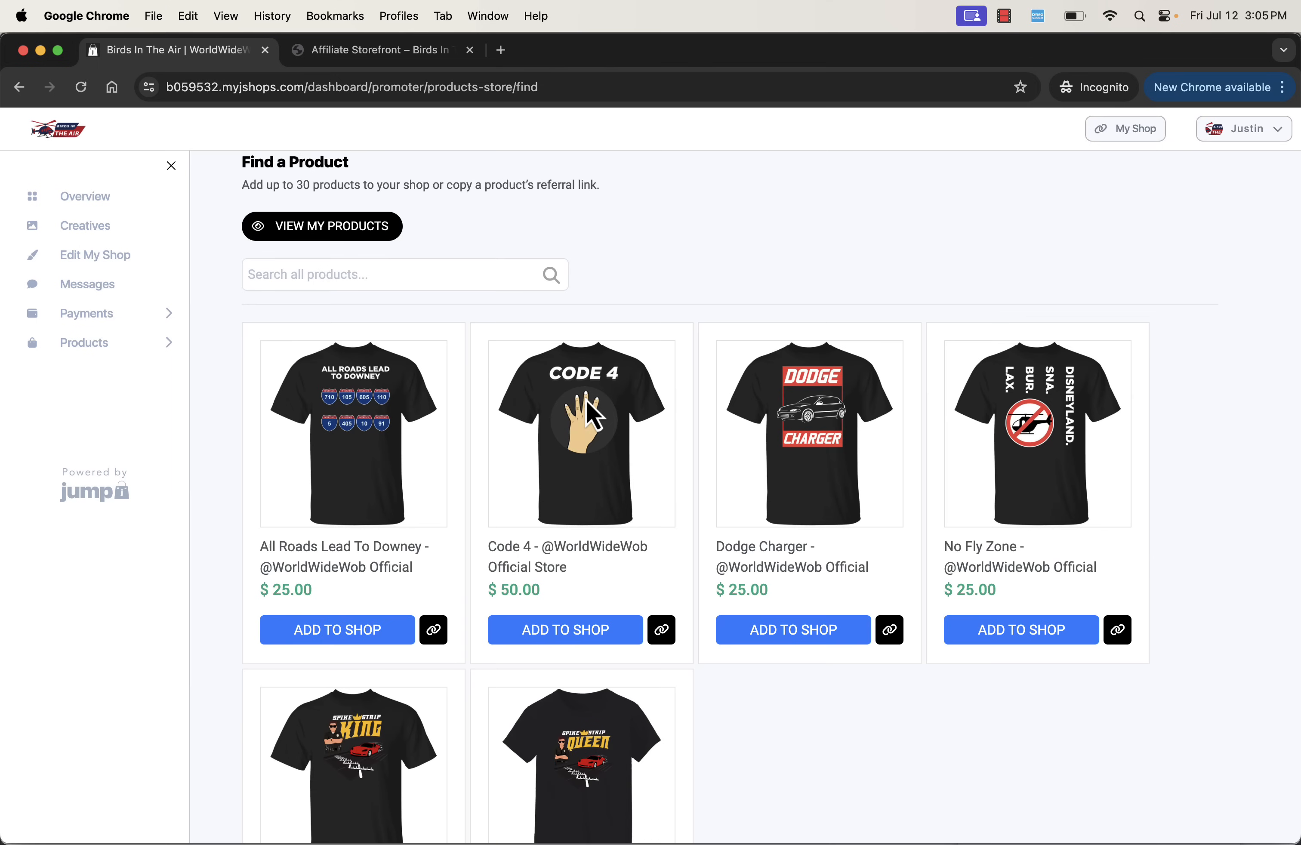
pyautogui.scroll(-2, 435, 509)
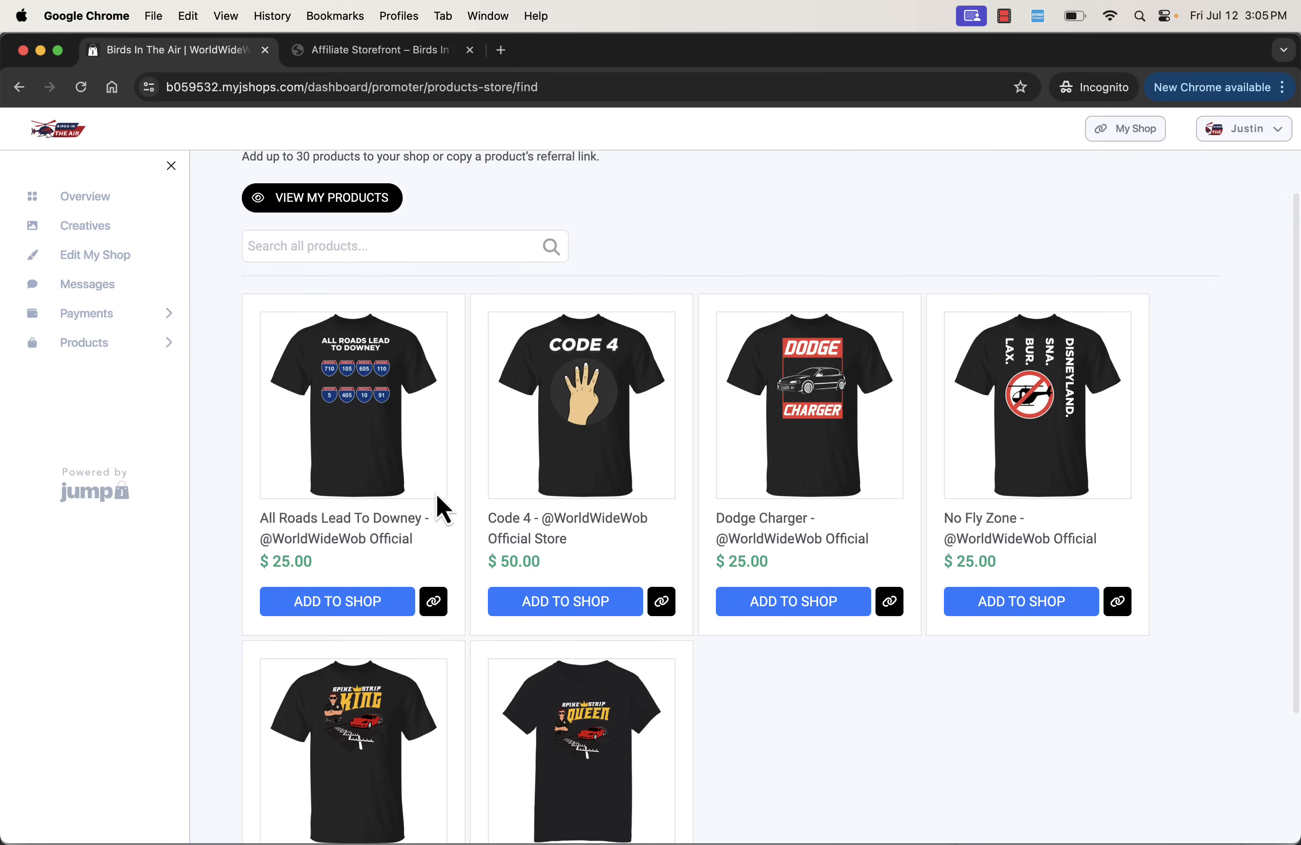
pyautogui.click(434, 538)
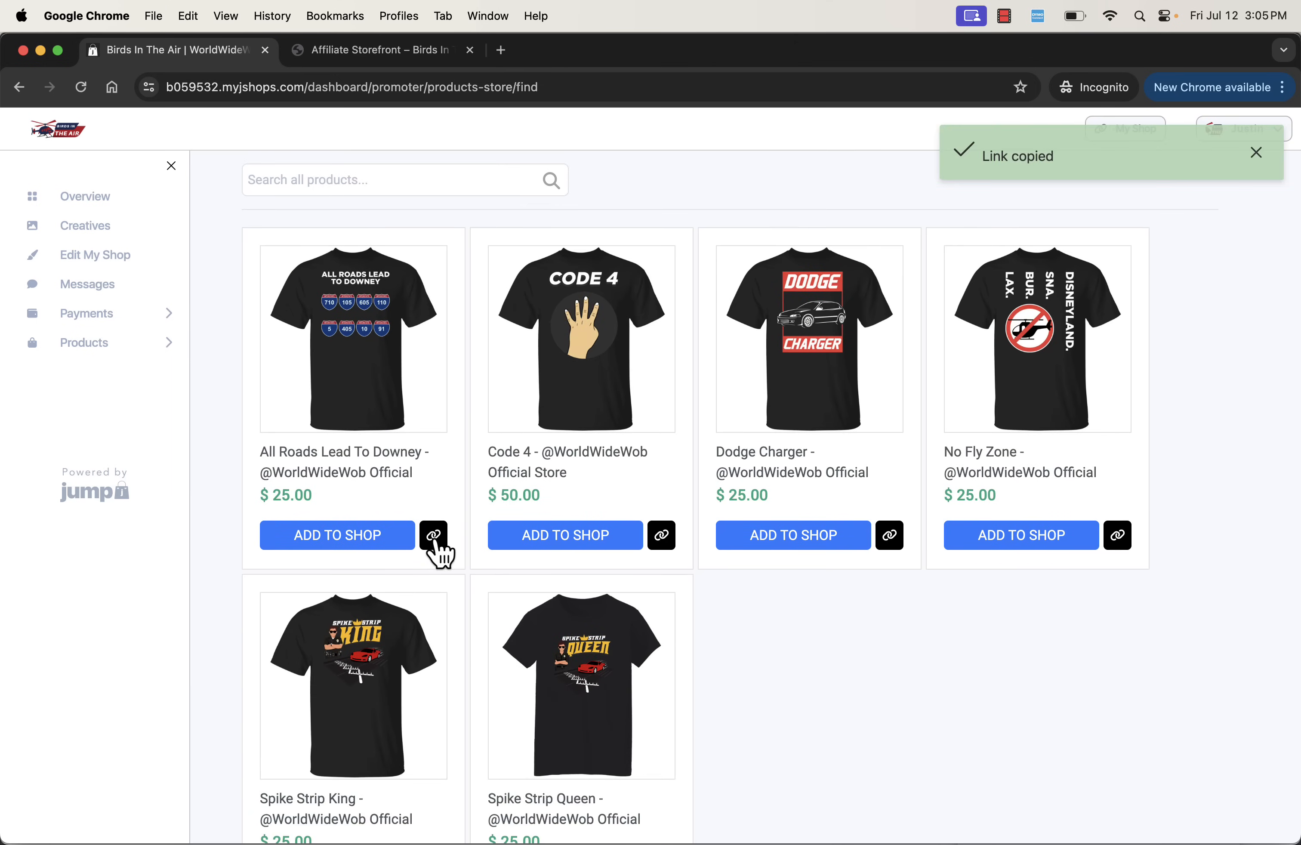
# - Switch back to the affiliate storefront and examine its checkout discount note and favorite products
pyautogui.click(450, 59)
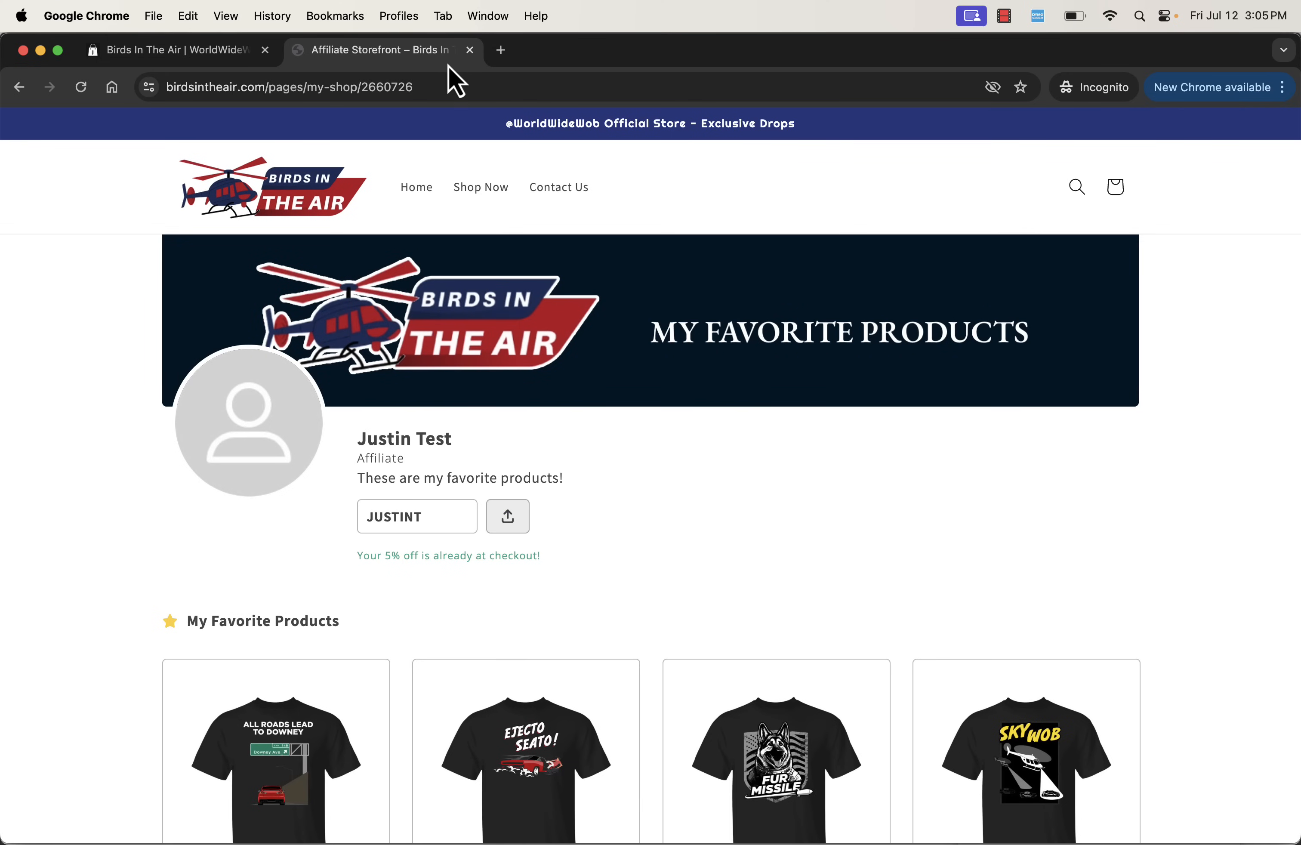
pyautogui.scroll(-5, 458, 329)
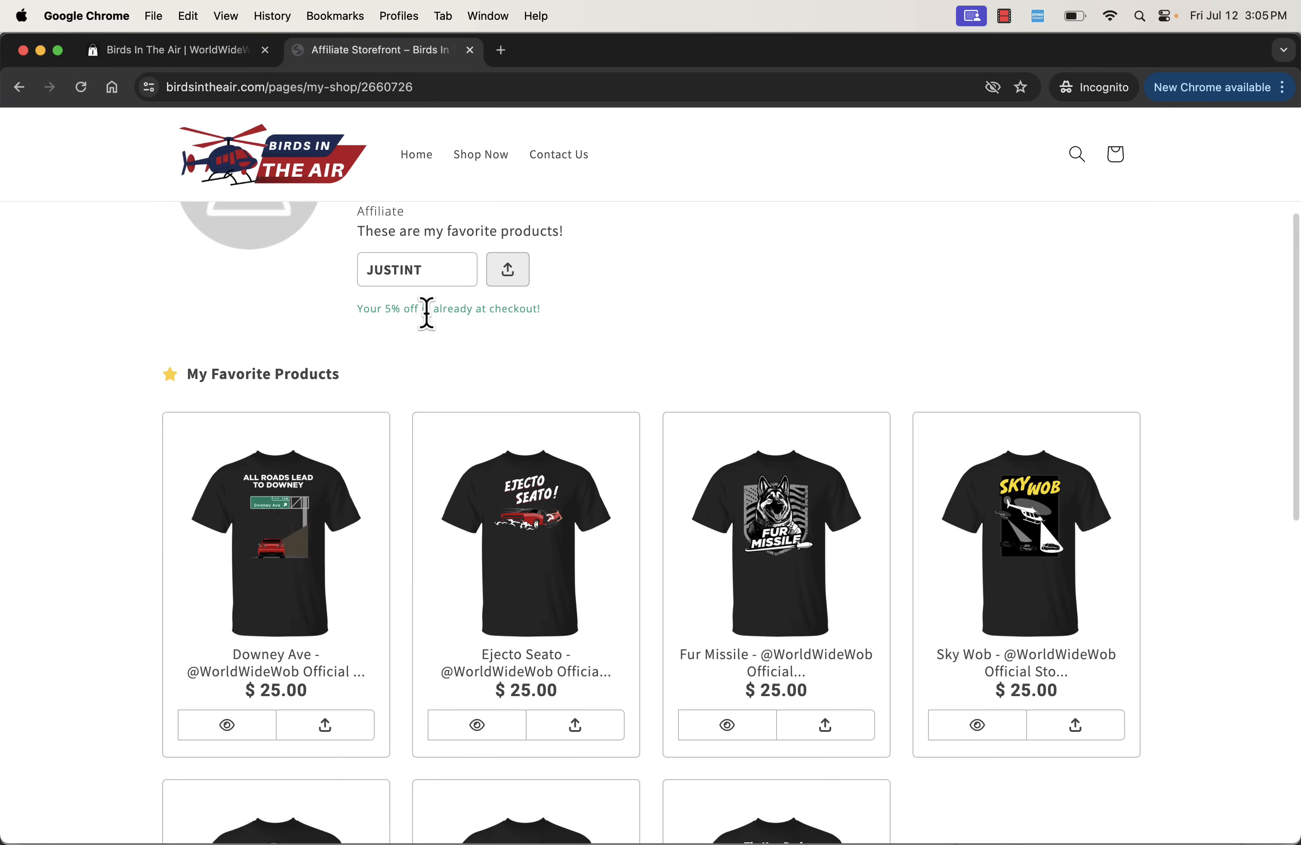
pyautogui.tripleClick(427, 313)
pyautogui.click(477, 399)
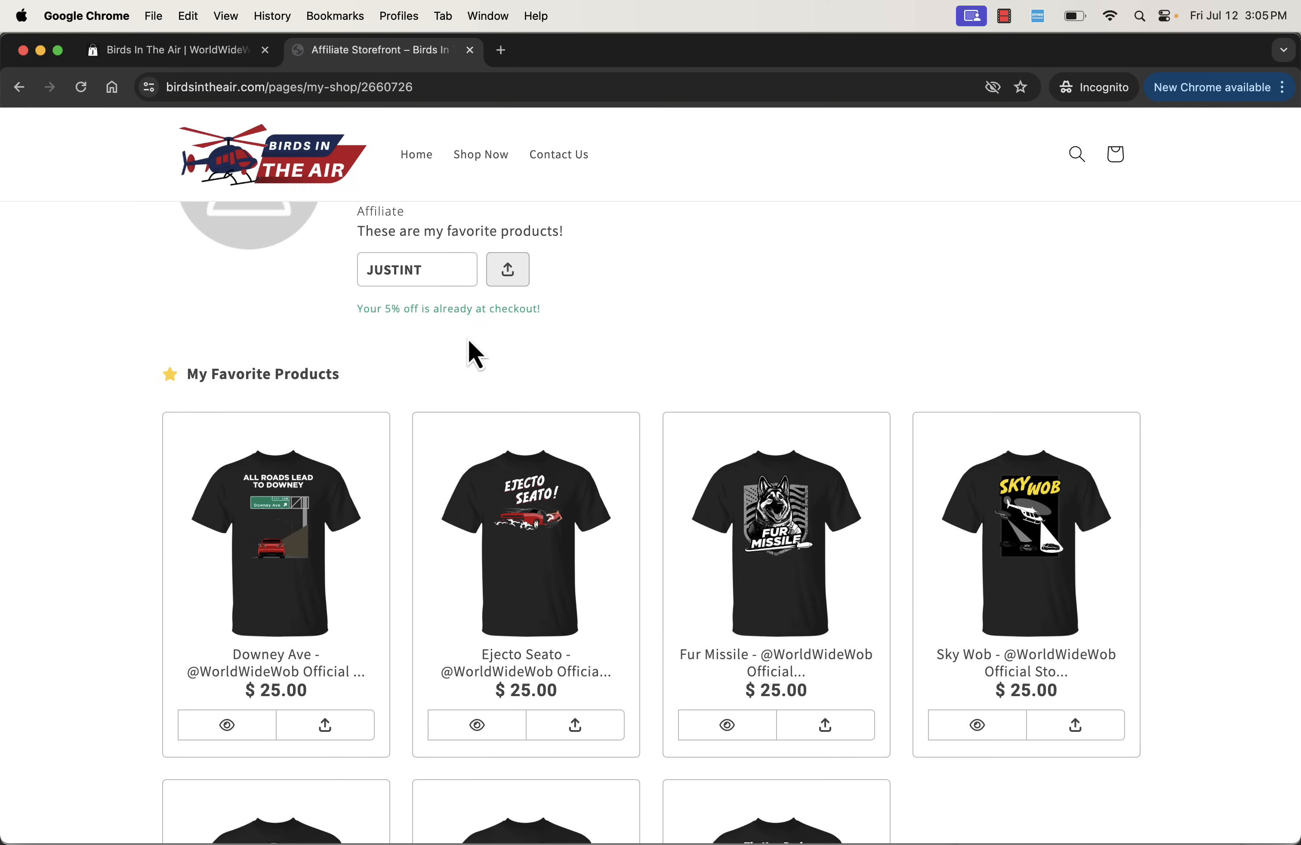
# - Reload the affiliate storefront to check the uploaded profile photo
pyautogui.scroll(5, 469, 346)
pyautogui.press('super+r')
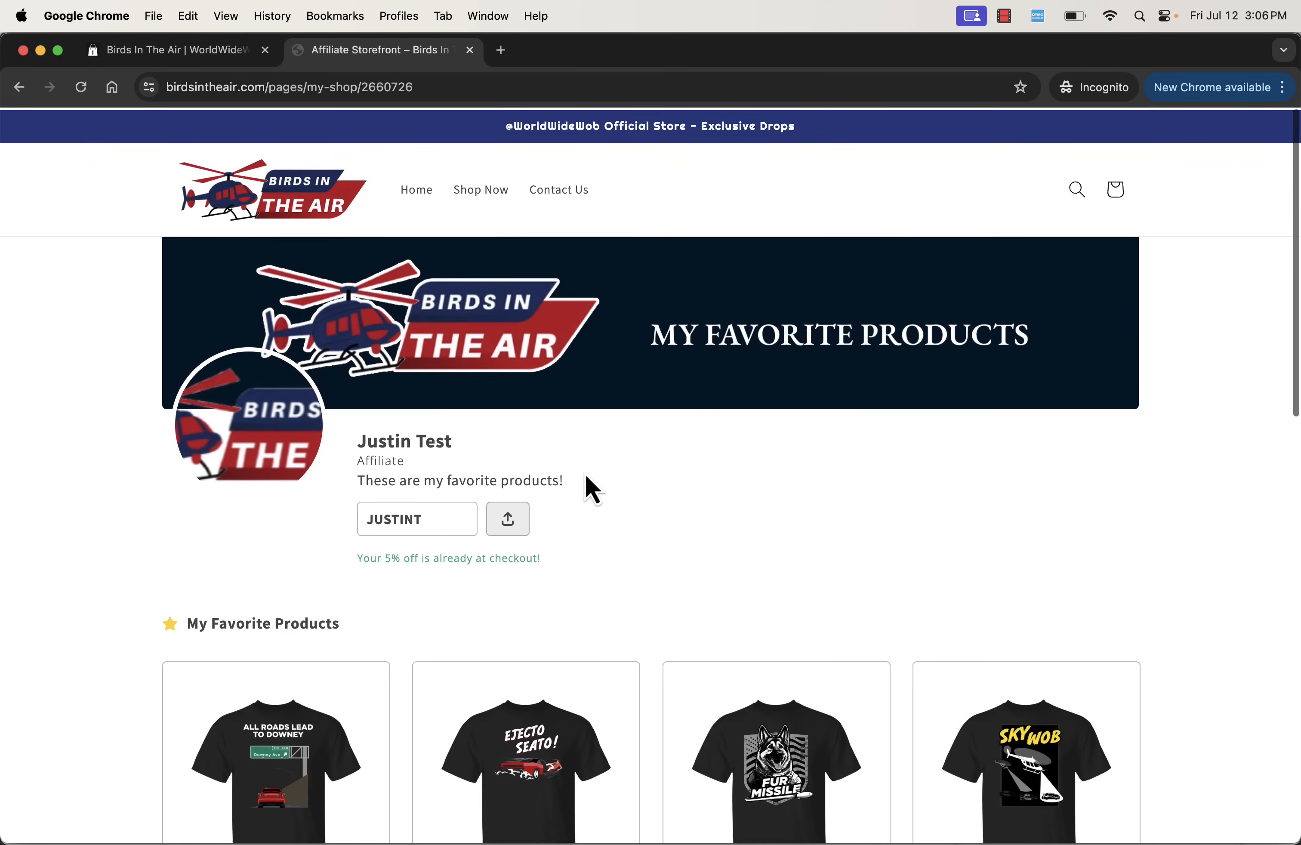
# - Return to the affiliate dashboard, open the shop editing page and review its media and banner options
pyautogui.click(203, 51)
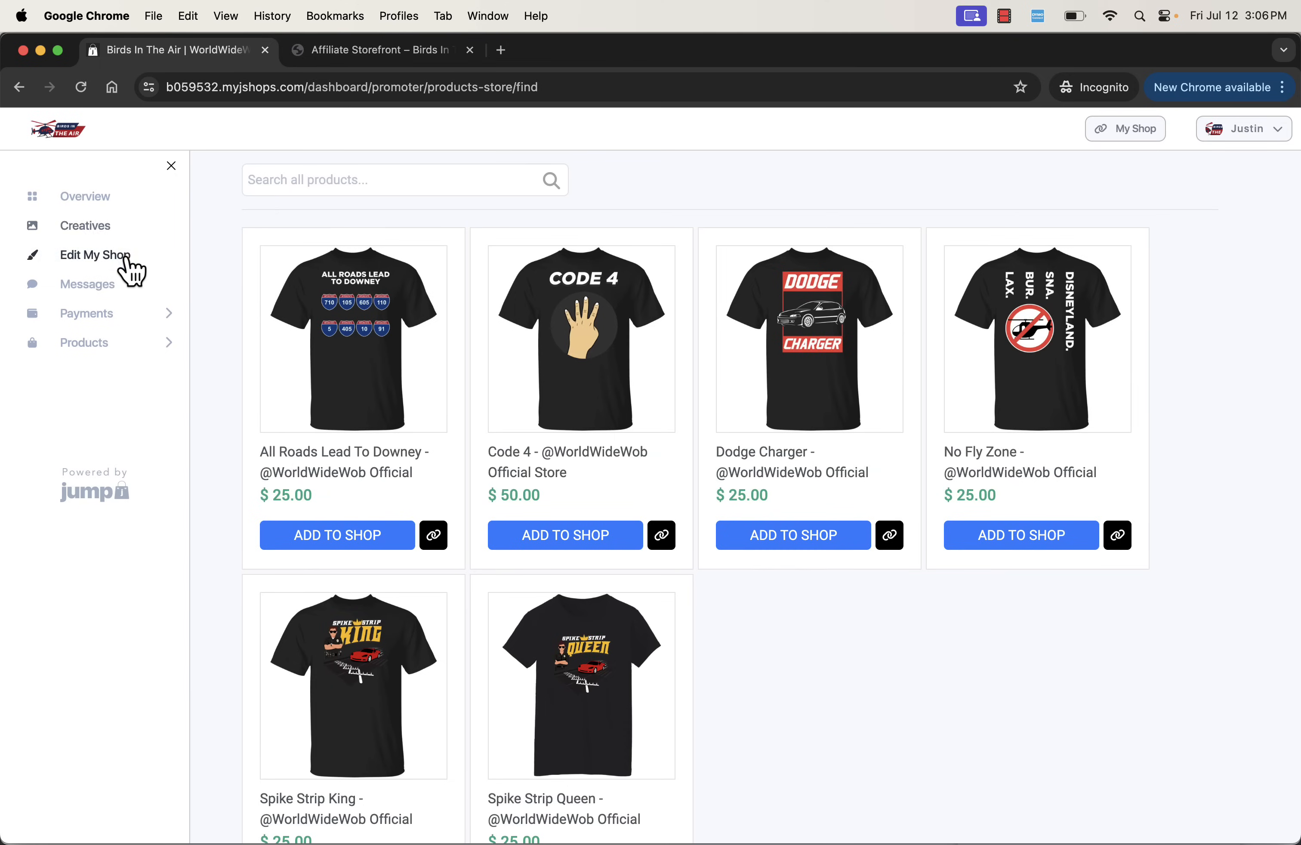
pyautogui.click(128, 258)
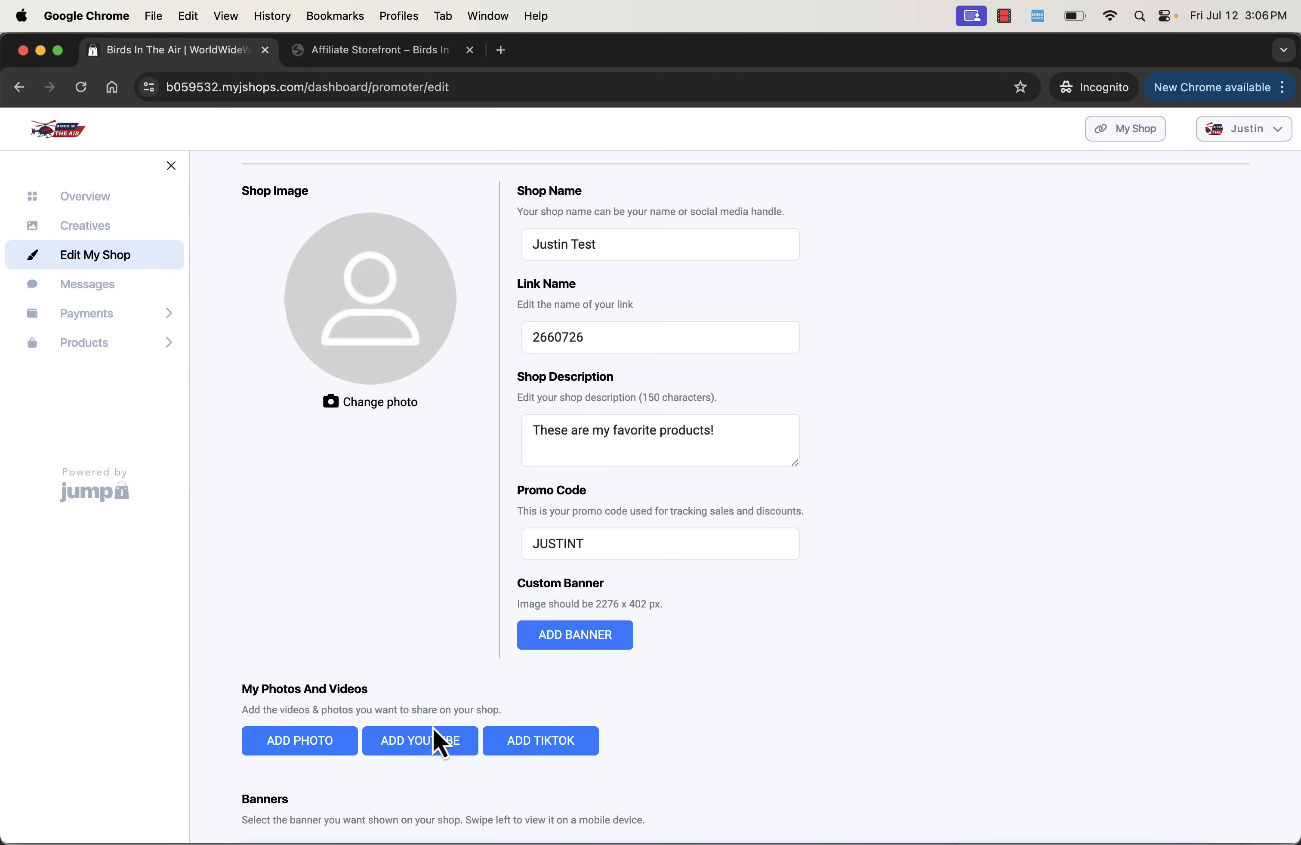
pyautogui.scroll(-5, 437, 735)
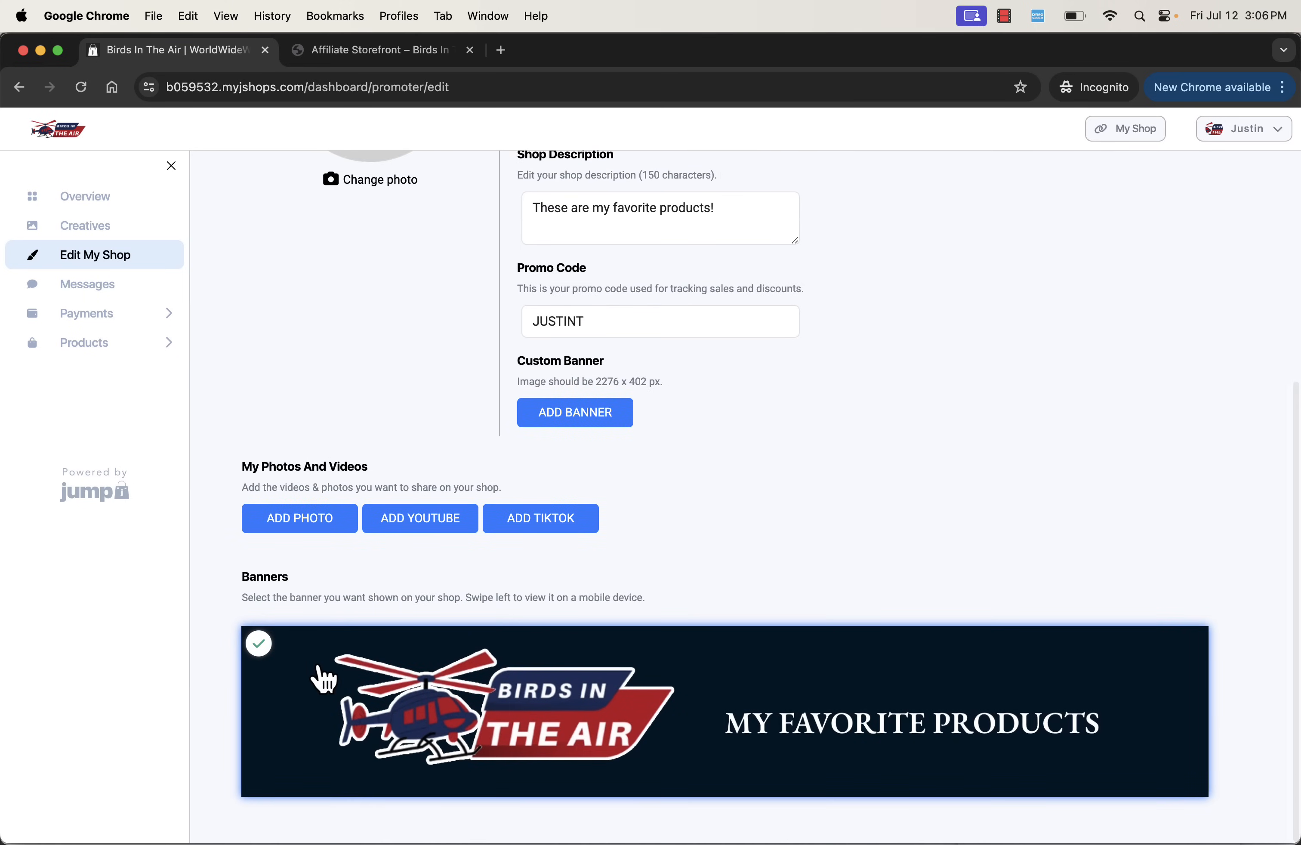
pyautogui.scroll(5, 431, 719)
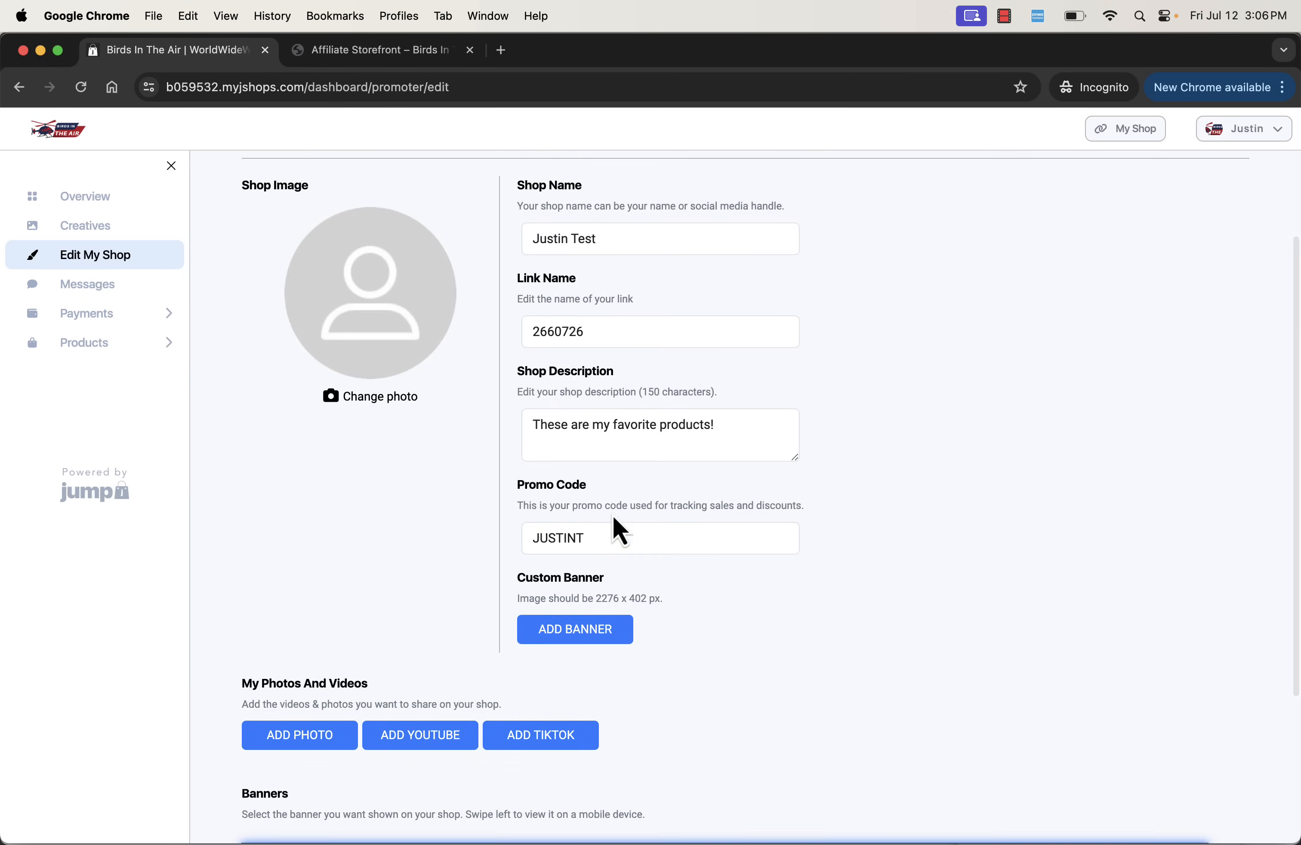
# - Change the affiliate shop's promo code to CHANGEFORVIDEO
pyautogui.doubleClick(598, 539)
pyautogui.write('CHANGEFORVIDEO')
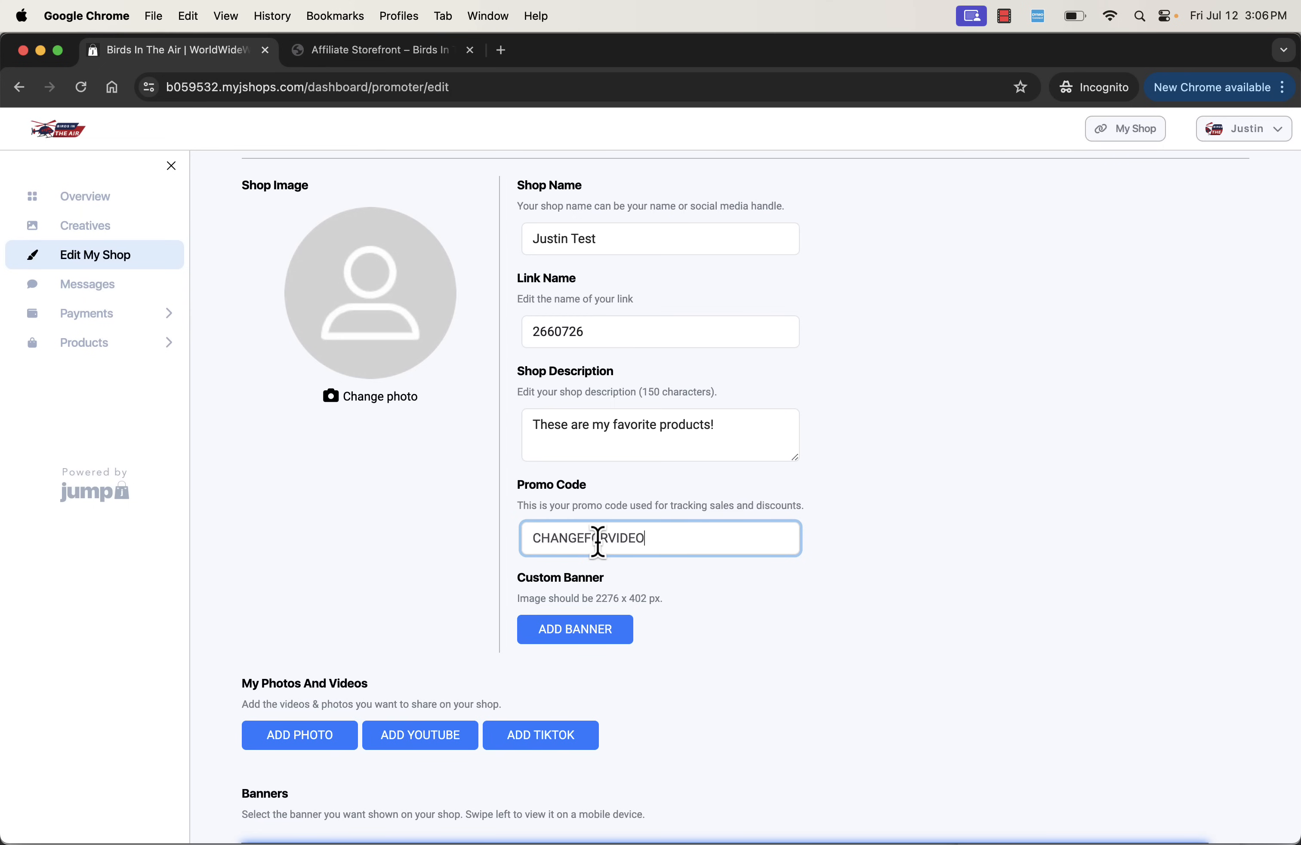
pyautogui.scroll(-5, 593, 546)
pyautogui.scroll(8, 595, 561)
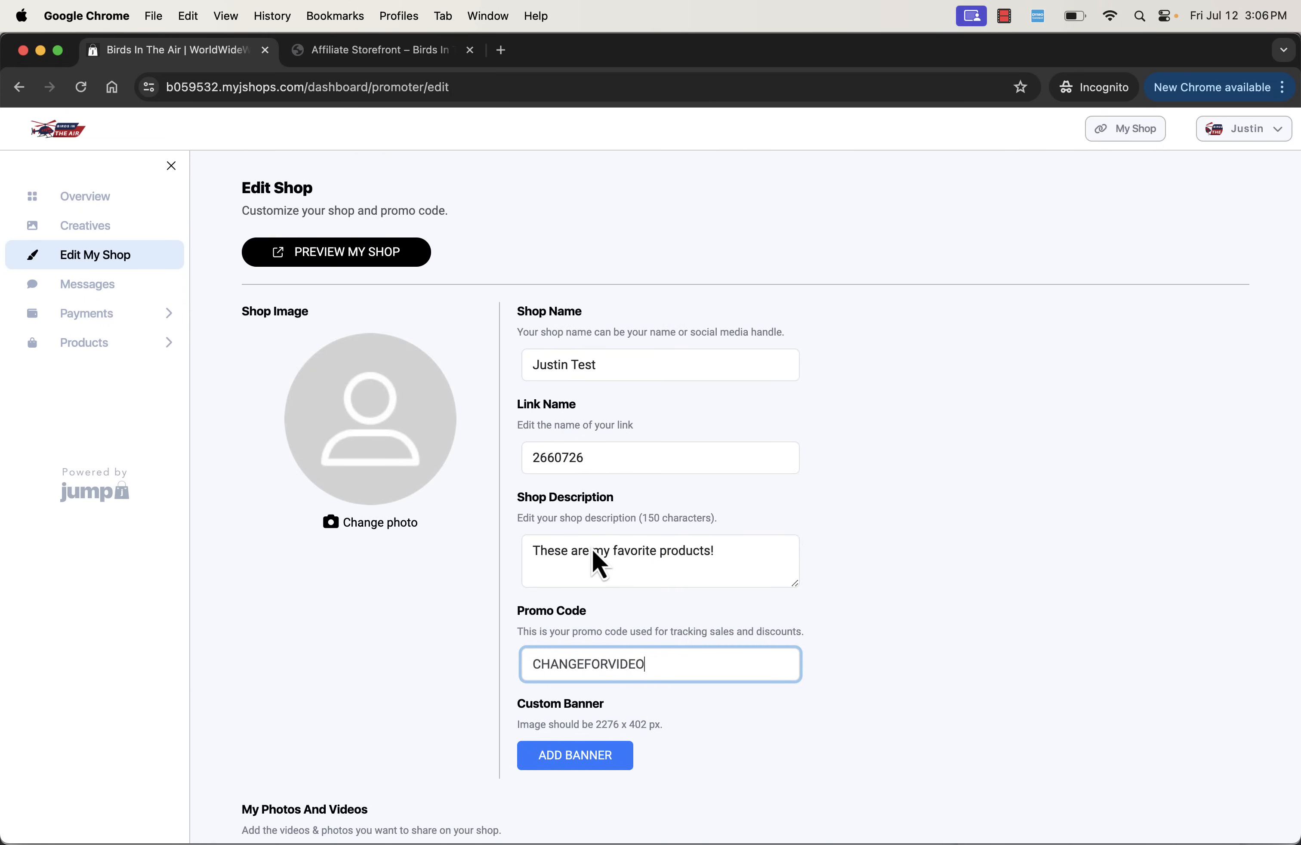
pyautogui.click(854, 689)
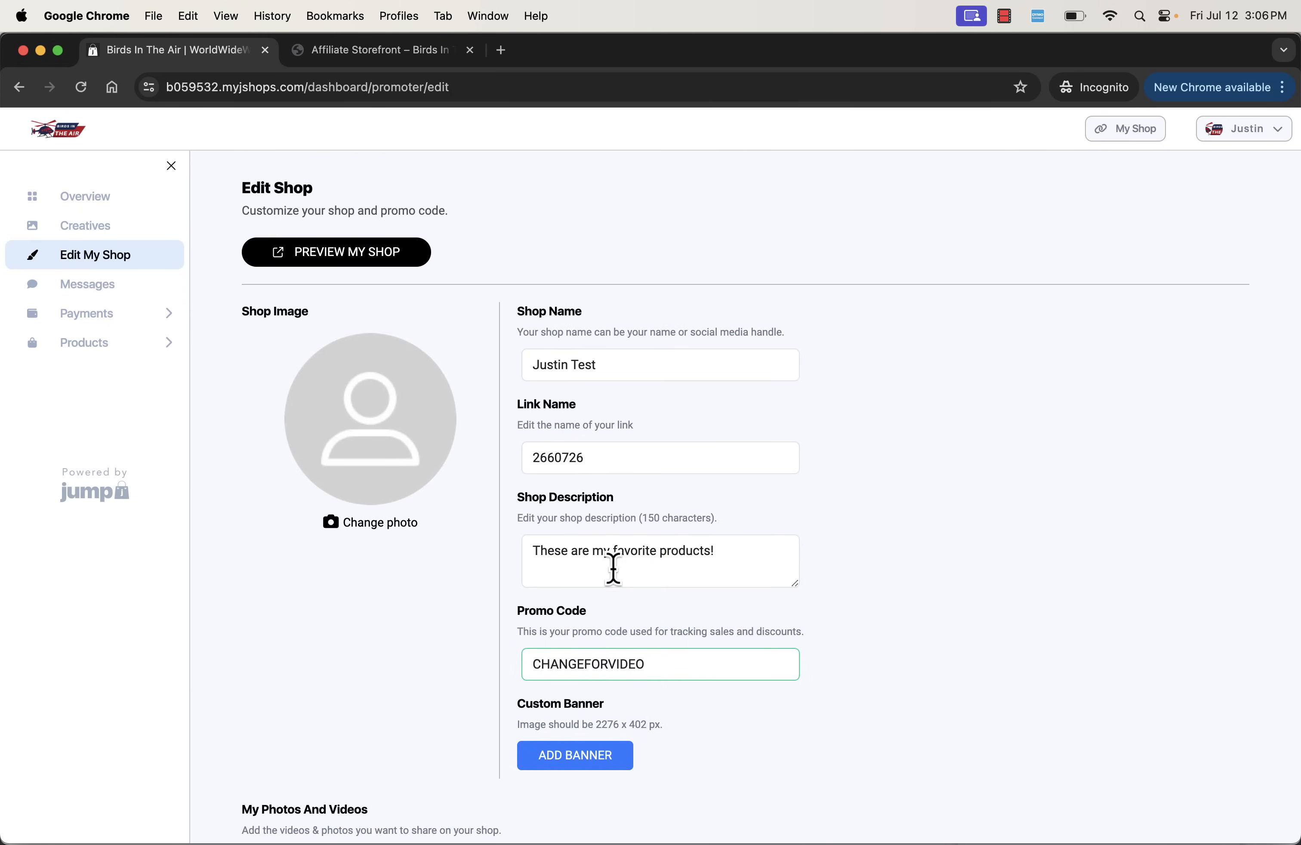
# - Replace the shop description with "I am changing this."
pyautogui.click(604, 555)
pyautogui.press('super+a')
pyautogui.write('I')
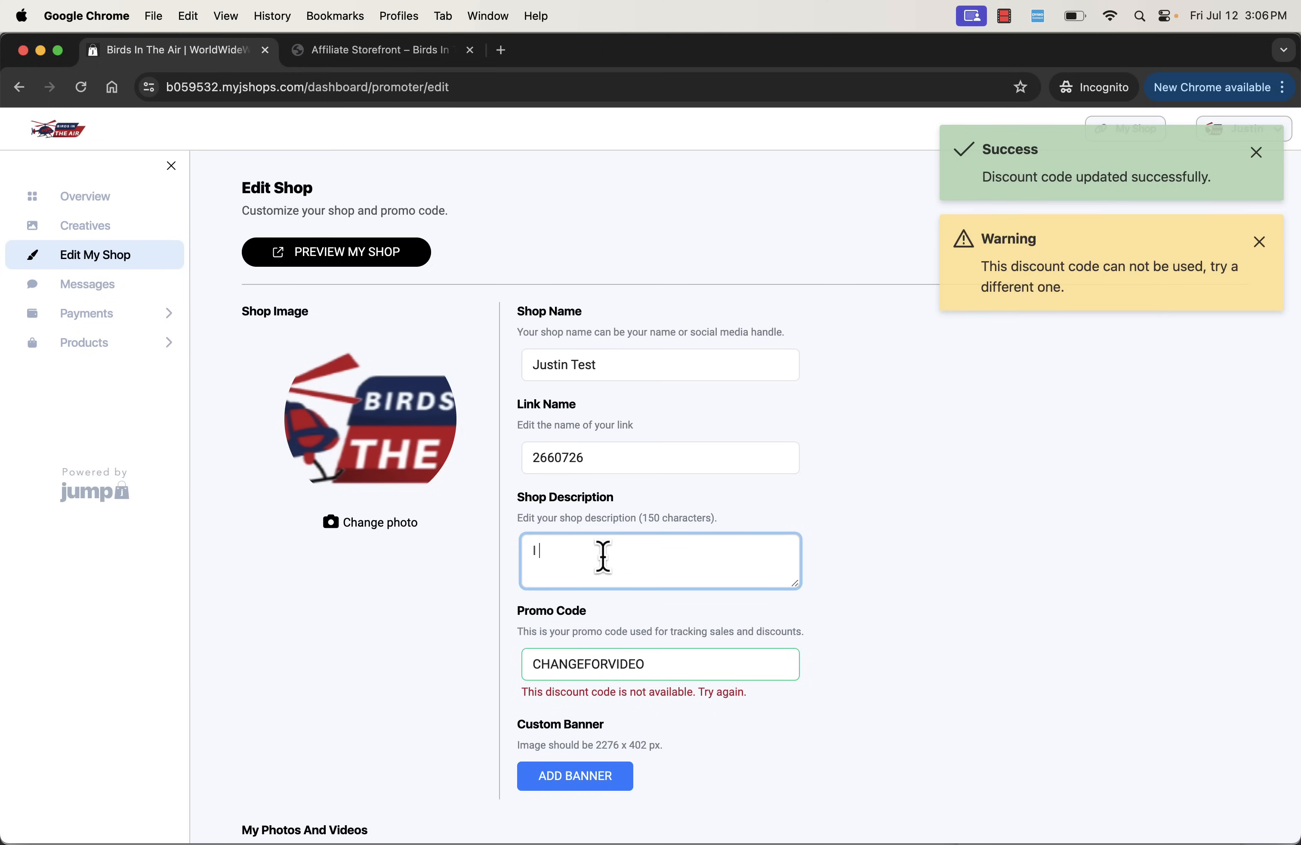
pyautogui.write(' am changing this.')
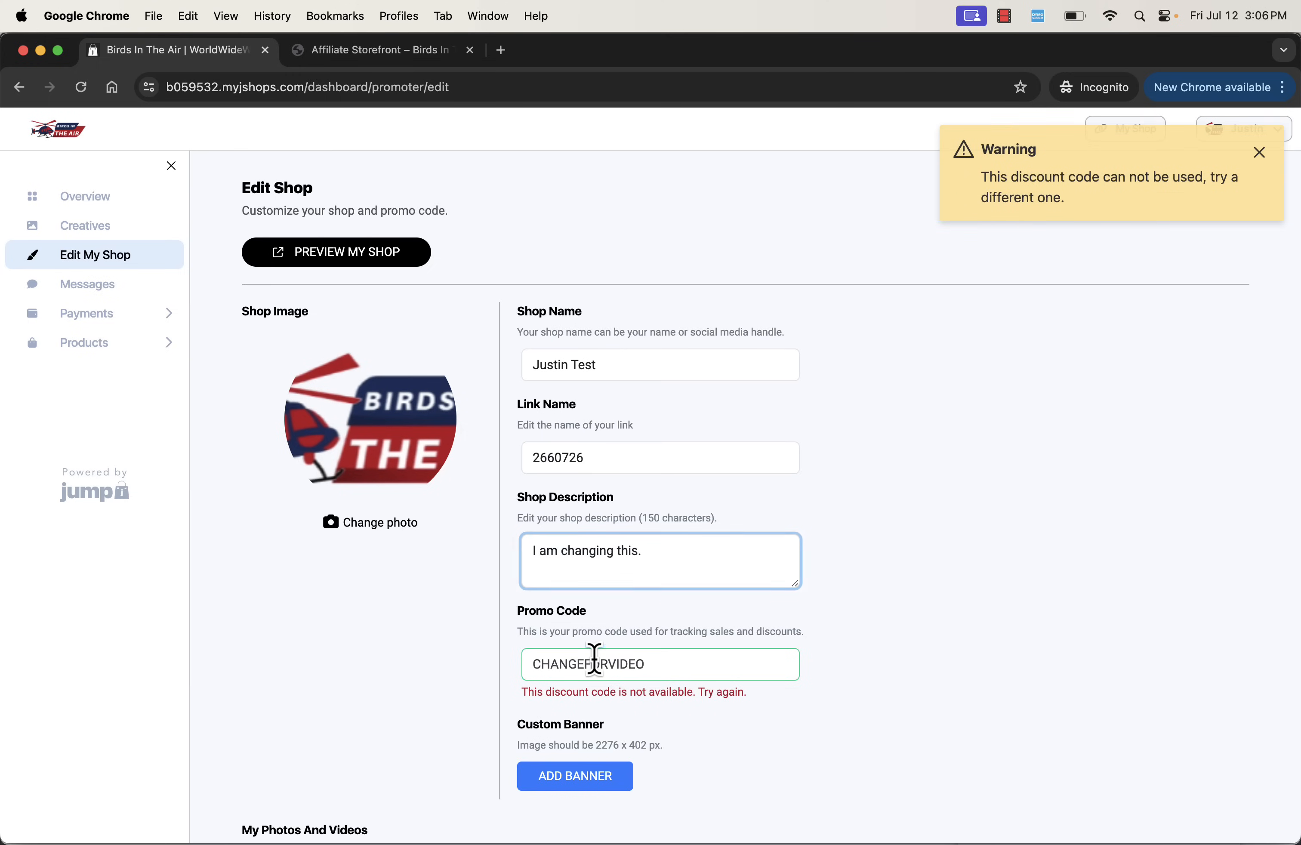
# - Set the shop's promo code to VIDEOTEST
pyautogui.doubleClick(595, 663)
pyautogui.write('VIDEOTEST')
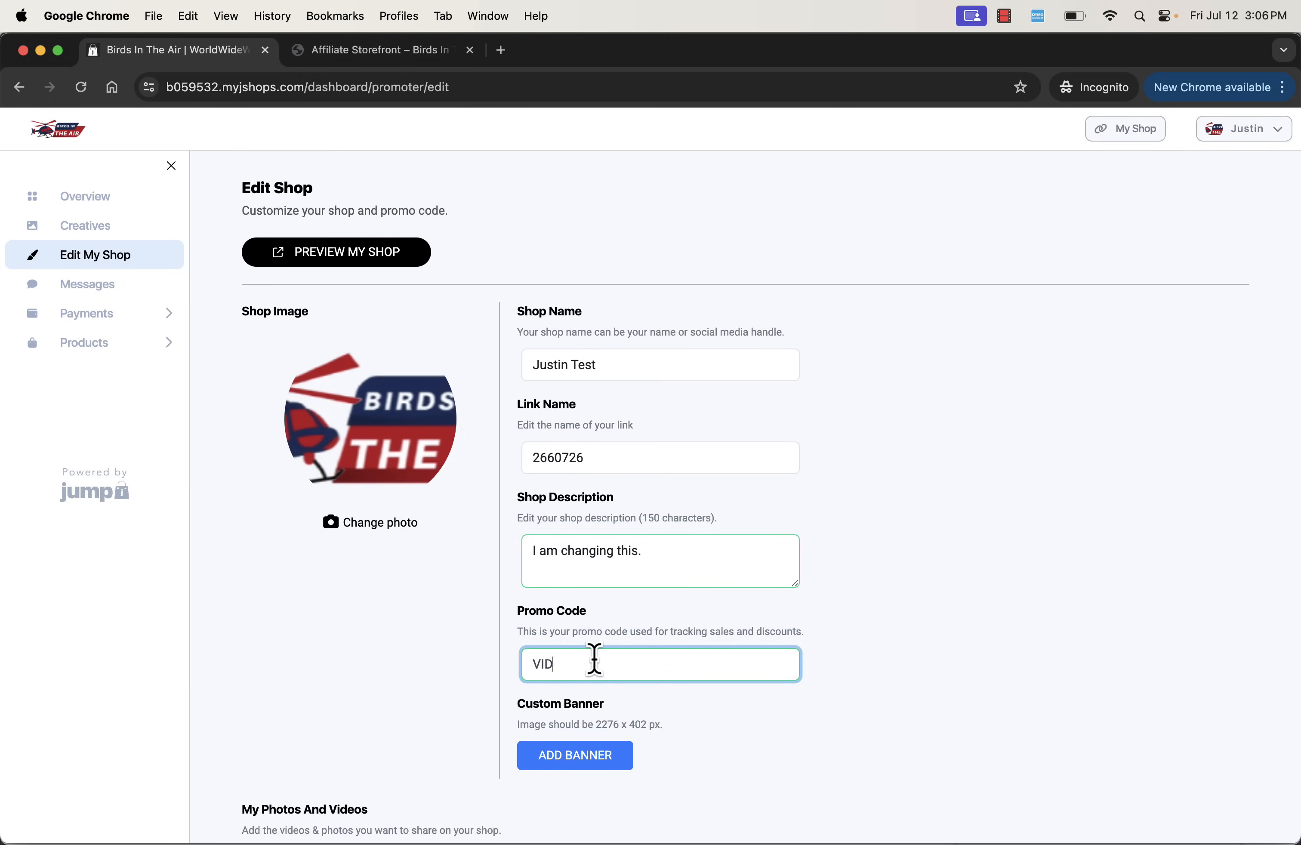
pyautogui.press('super+a')
pyautogui.write('VIDEO')
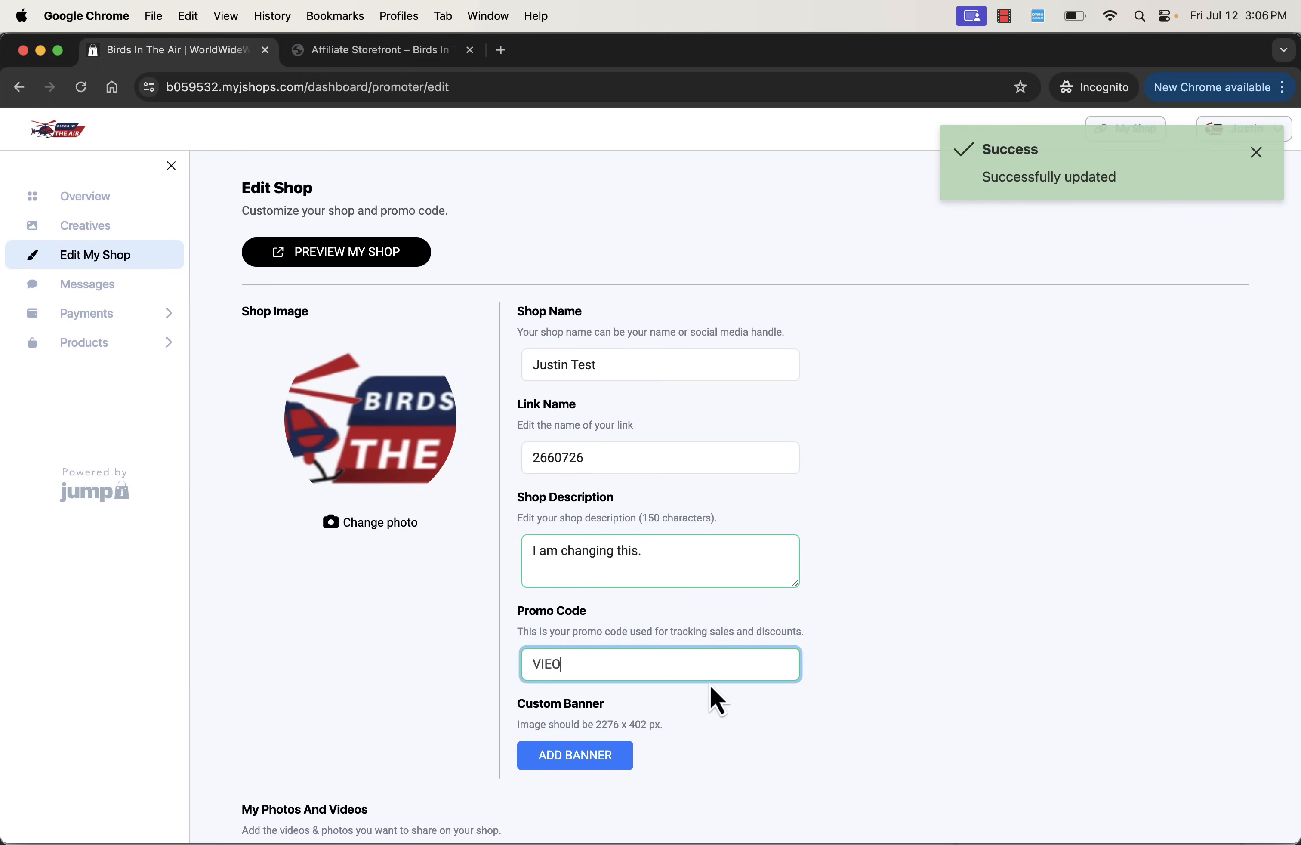
pyautogui.write('TEST')
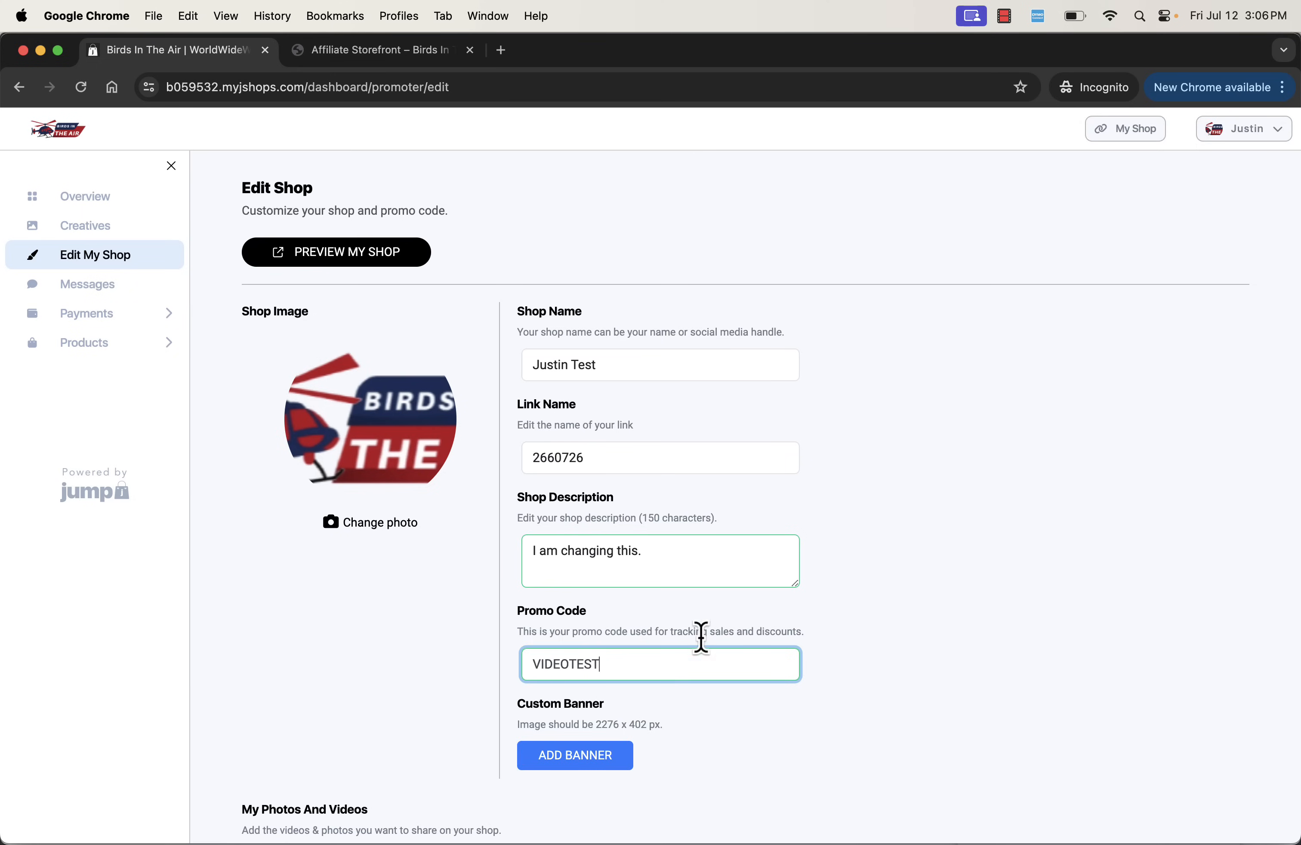
pyautogui.click(687, 576)
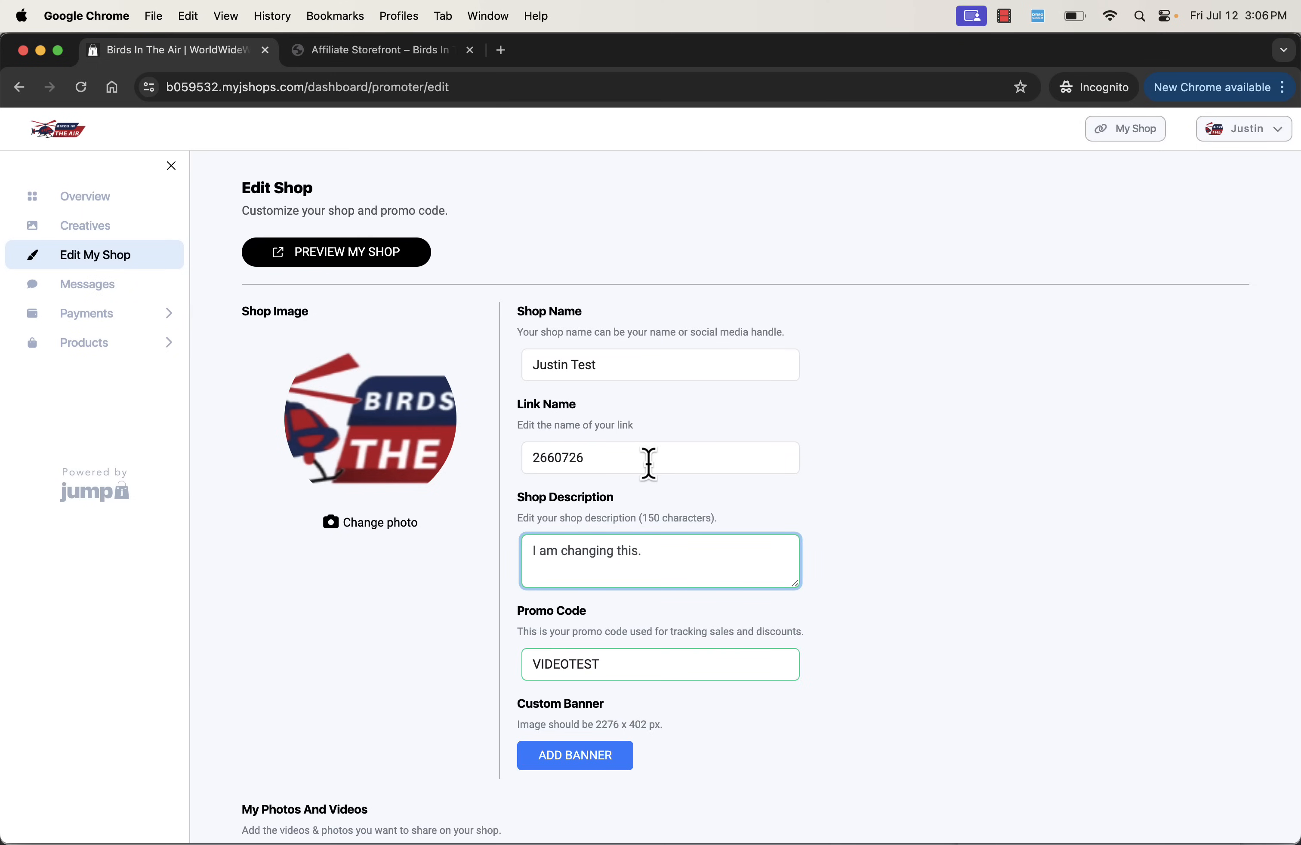
# - Change the shop's link name to the affiliate's lowercase first name followed directly by "sstore"
pyautogui.doubleClick(649, 460)
pyautogui.write('justins')
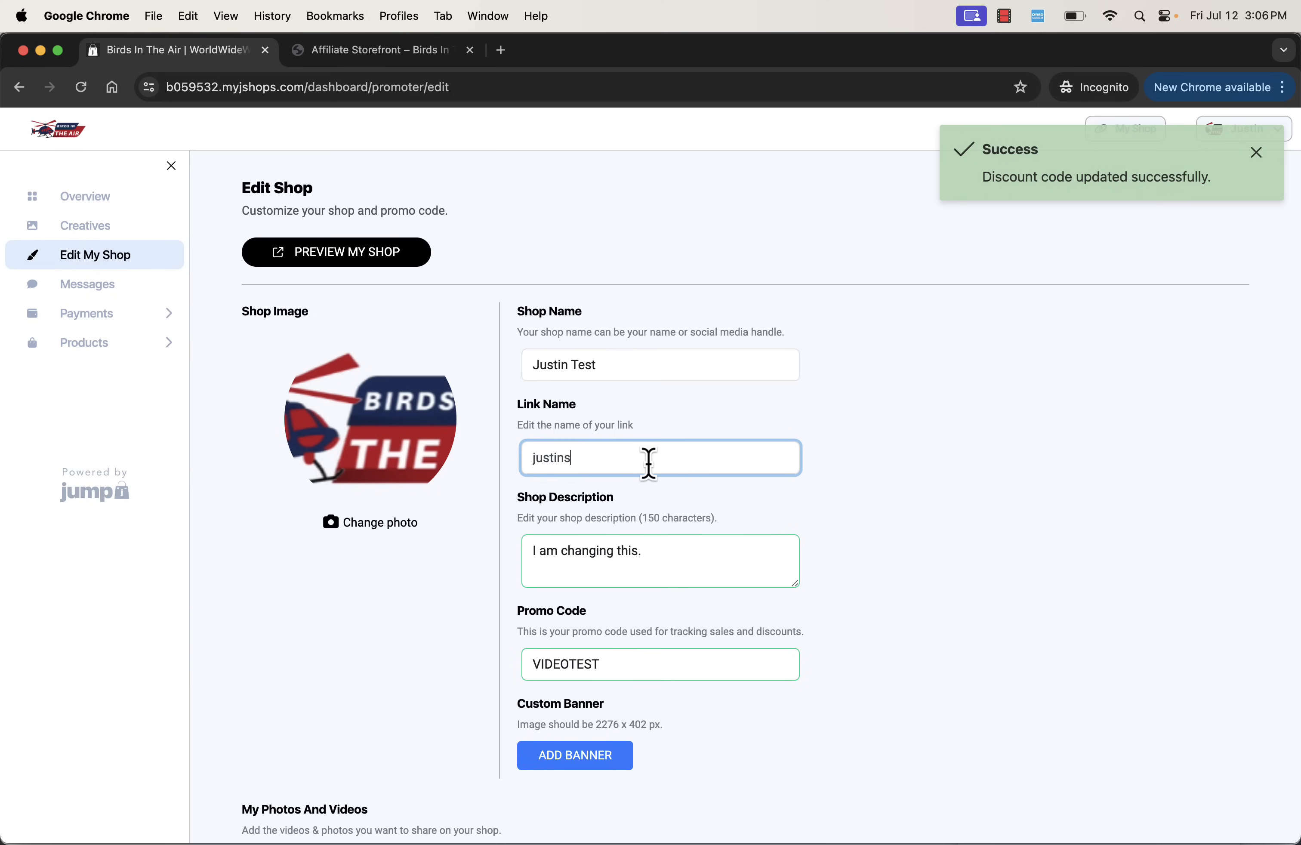
pyautogui.press('super+z')
pyautogui.press('super+a')
pyautogui.write('juisti')
pyautogui.press('BackSpace')
pyautogui.press('BackSpace')
pyautogui.press('BackSpace')
pyautogui.write('st')
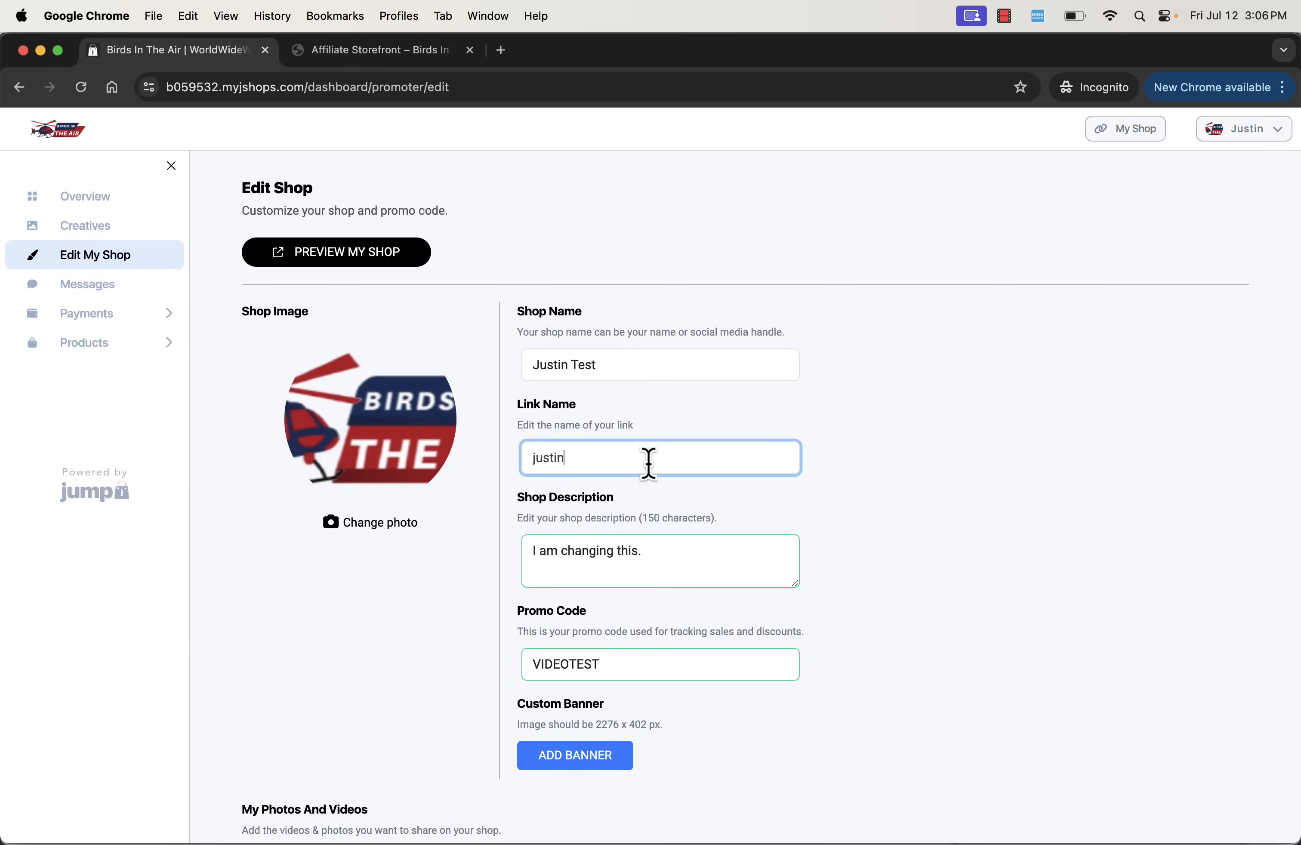
pyautogui.write('insstore')
pyautogui.click(927, 573)
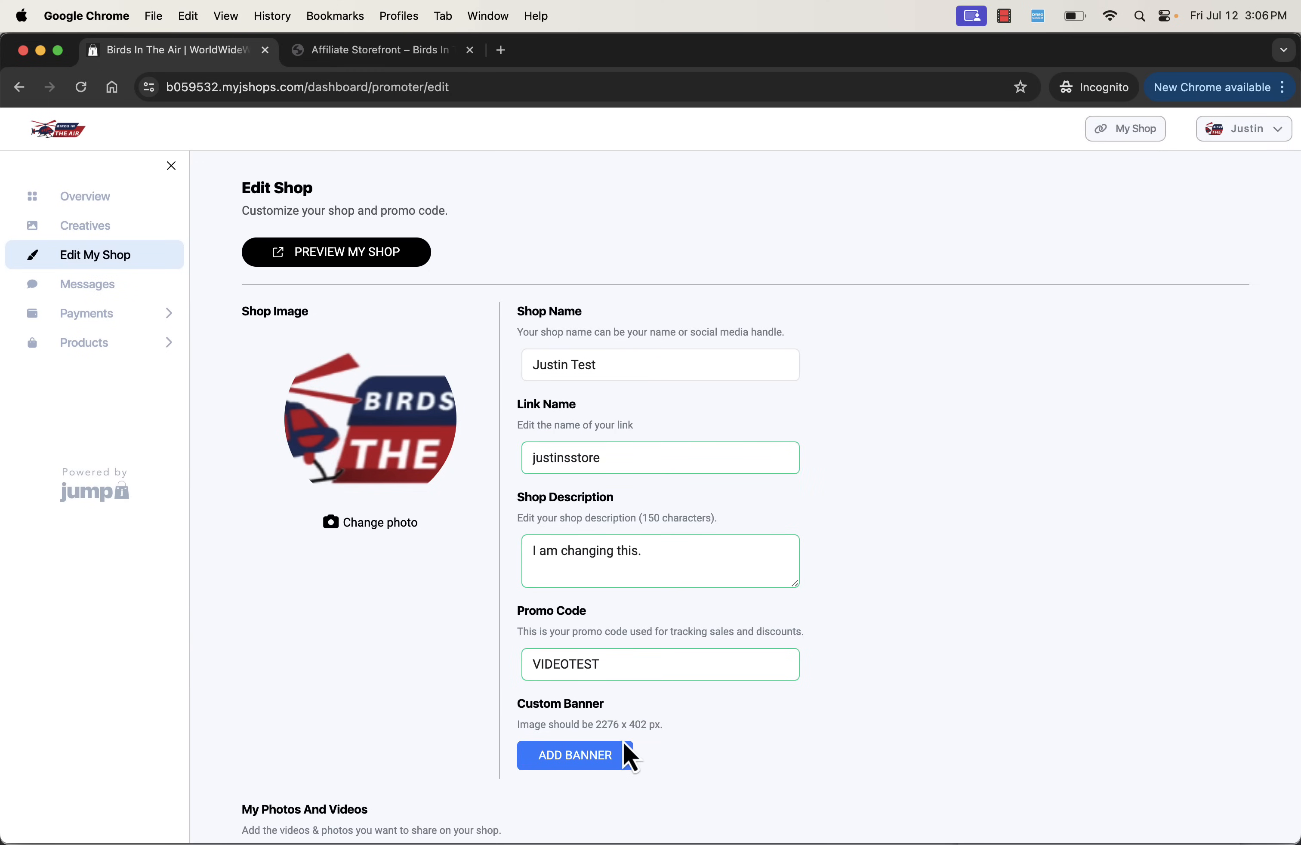
pyautogui.scroll(-6, 628, 755)
pyautogui.scroll(6, 669, 464)
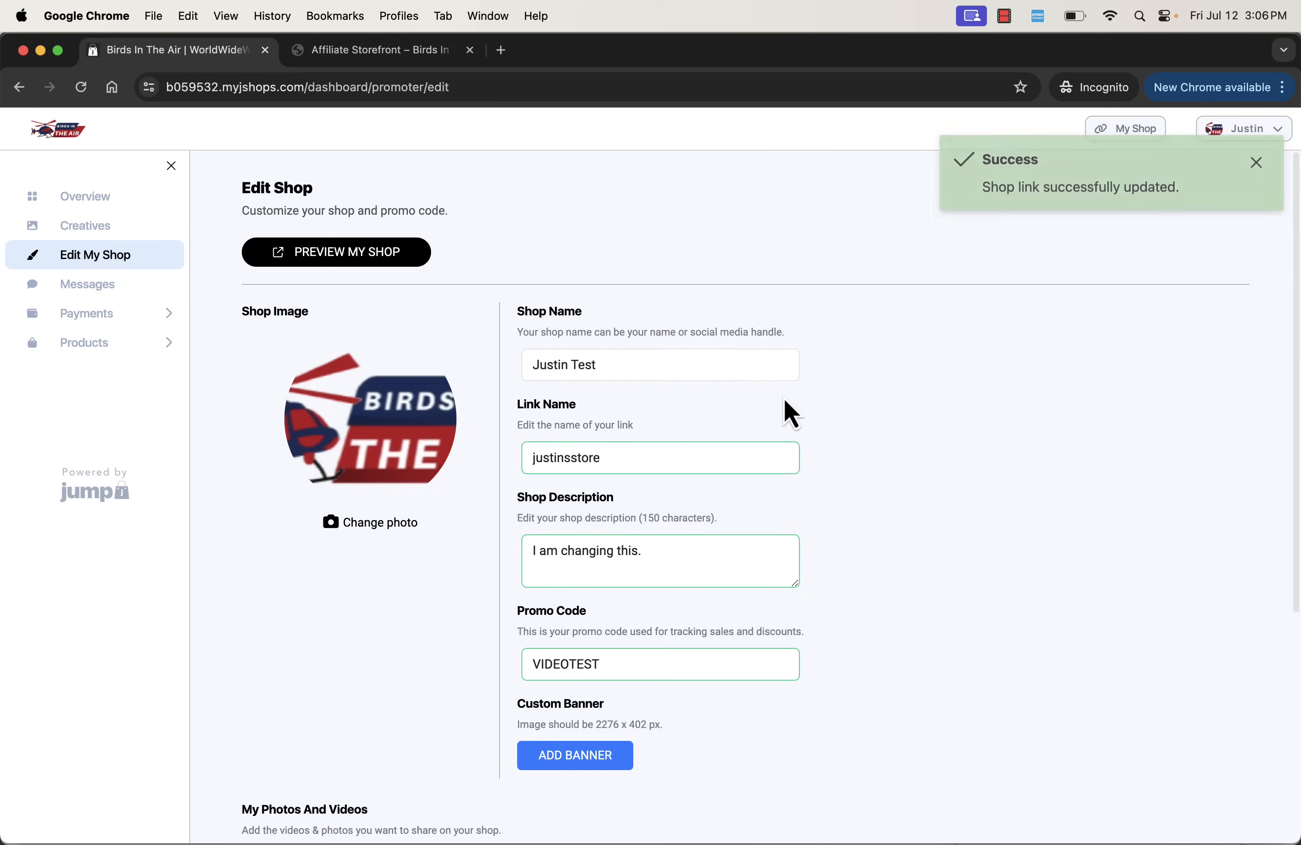
# - Rename the shop with the affiliate's first name plus an s, followed by "All Time Favorites"
pyautogui.tripleClick(711, 365)
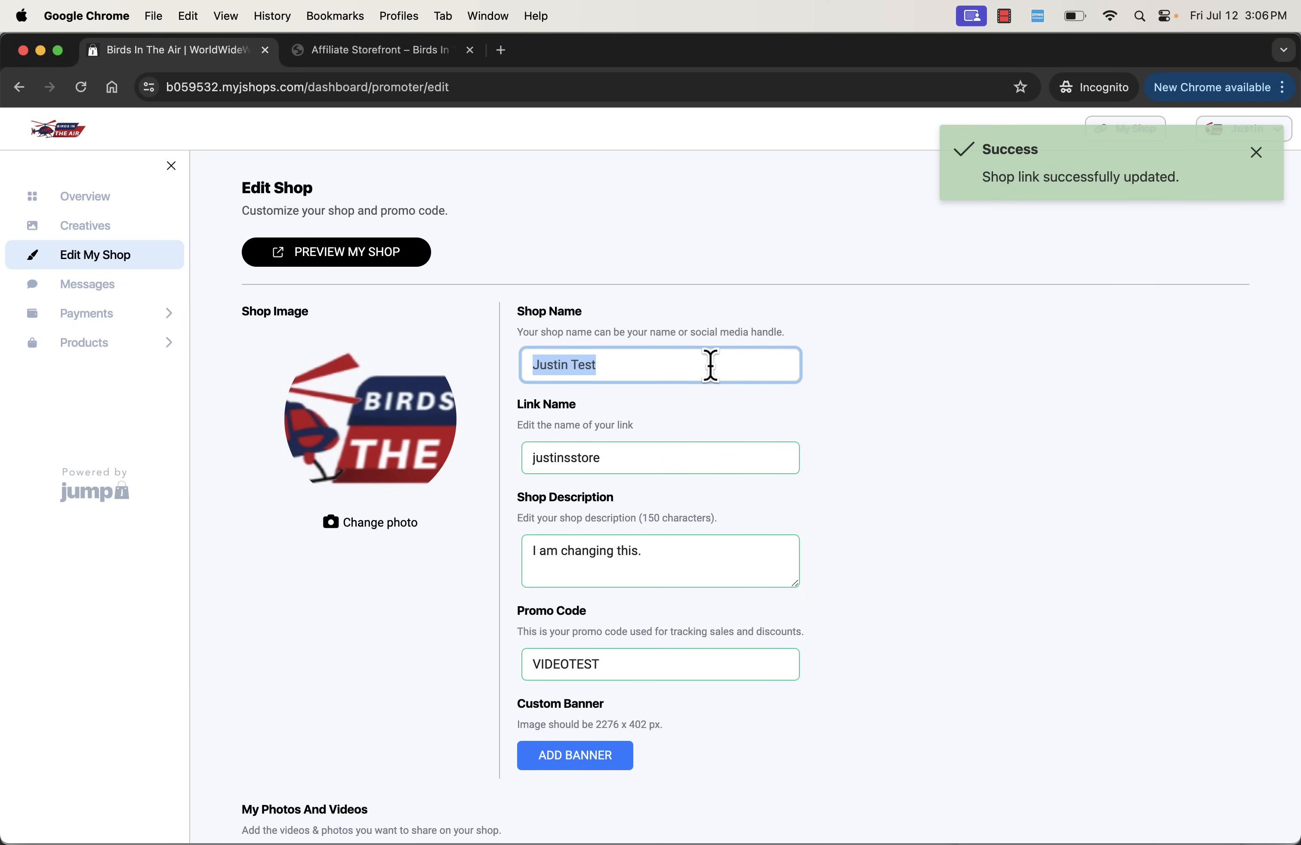
pyautogui.write('Justins Fa')
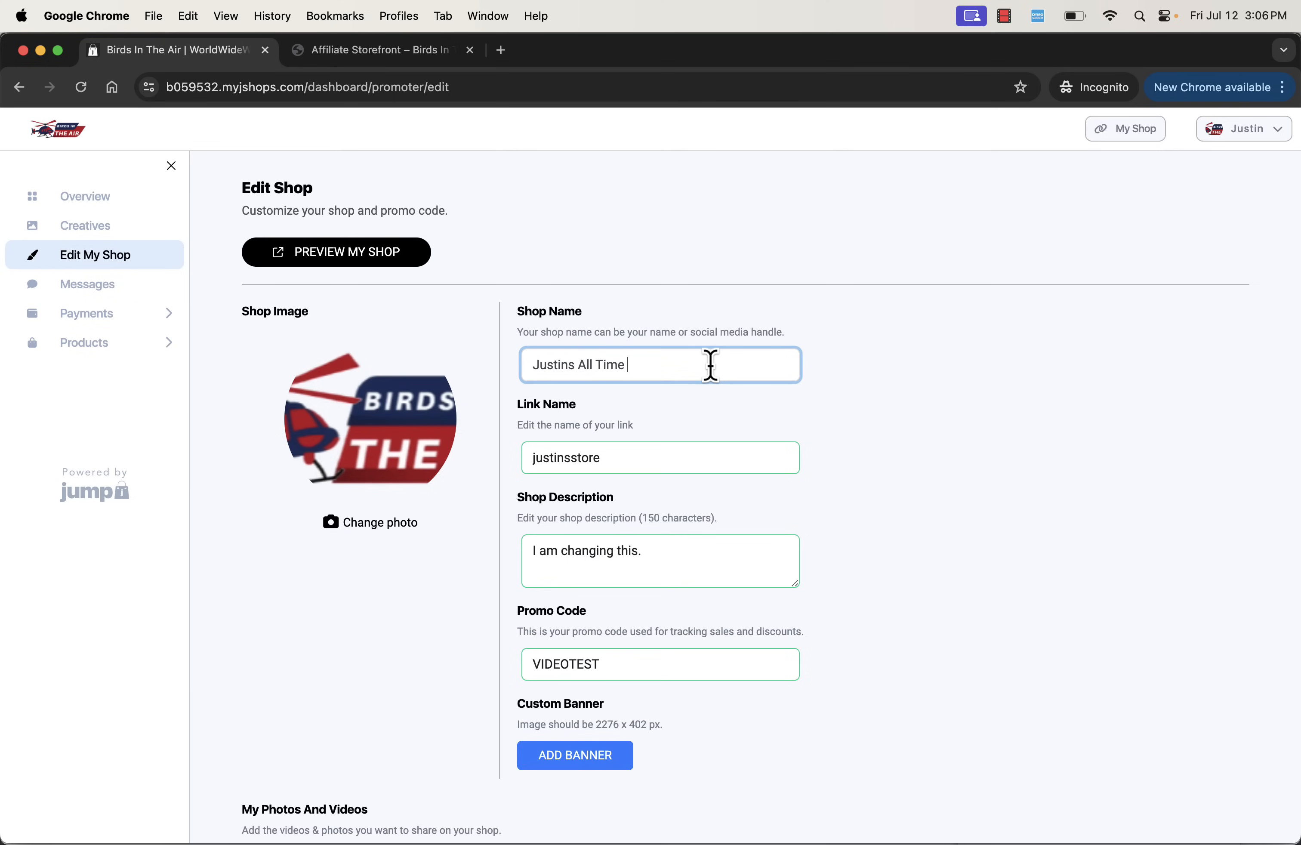
pyautogui.click(785, 395)
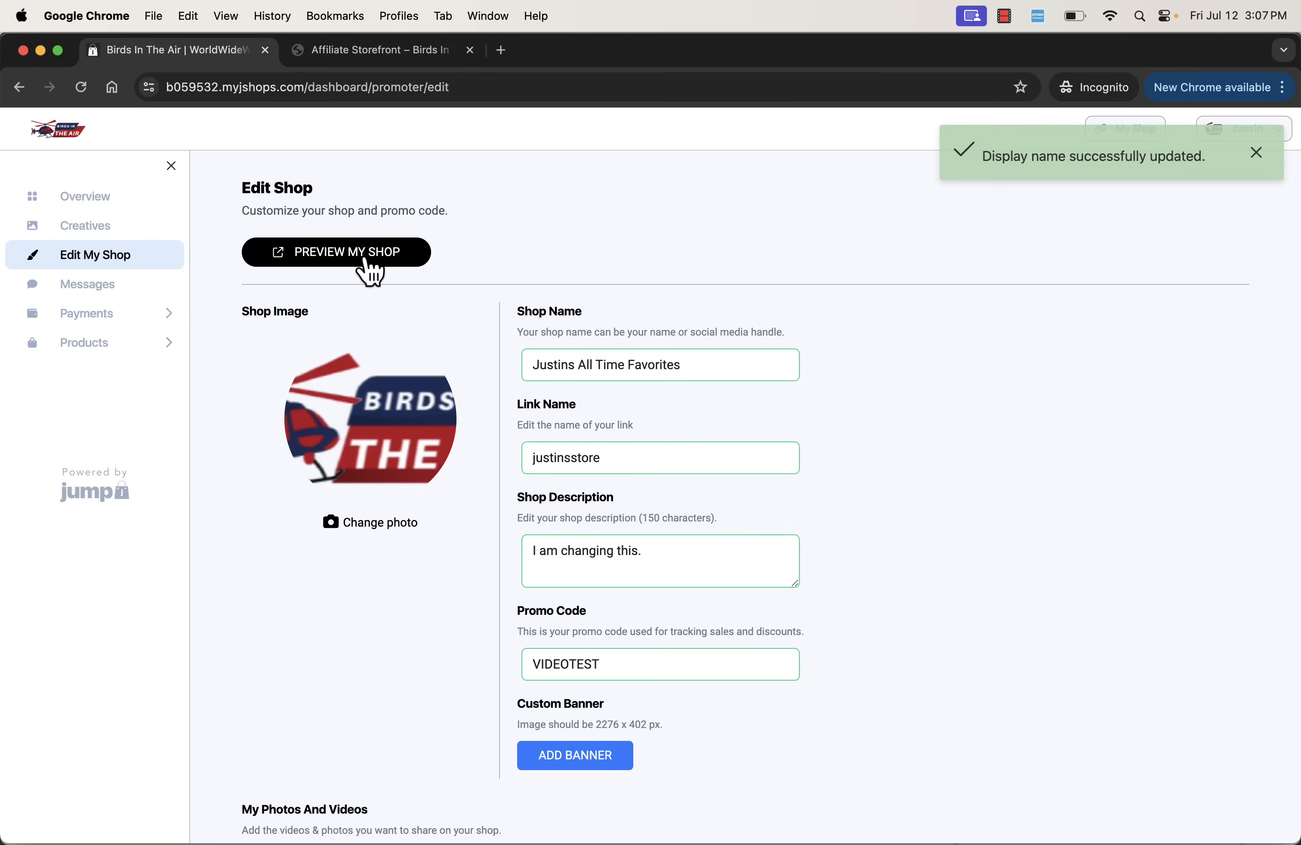
# - Preview the shop and check its custom link, shop name, description, promo code and favorite products
pyautogui.click(367, 258)
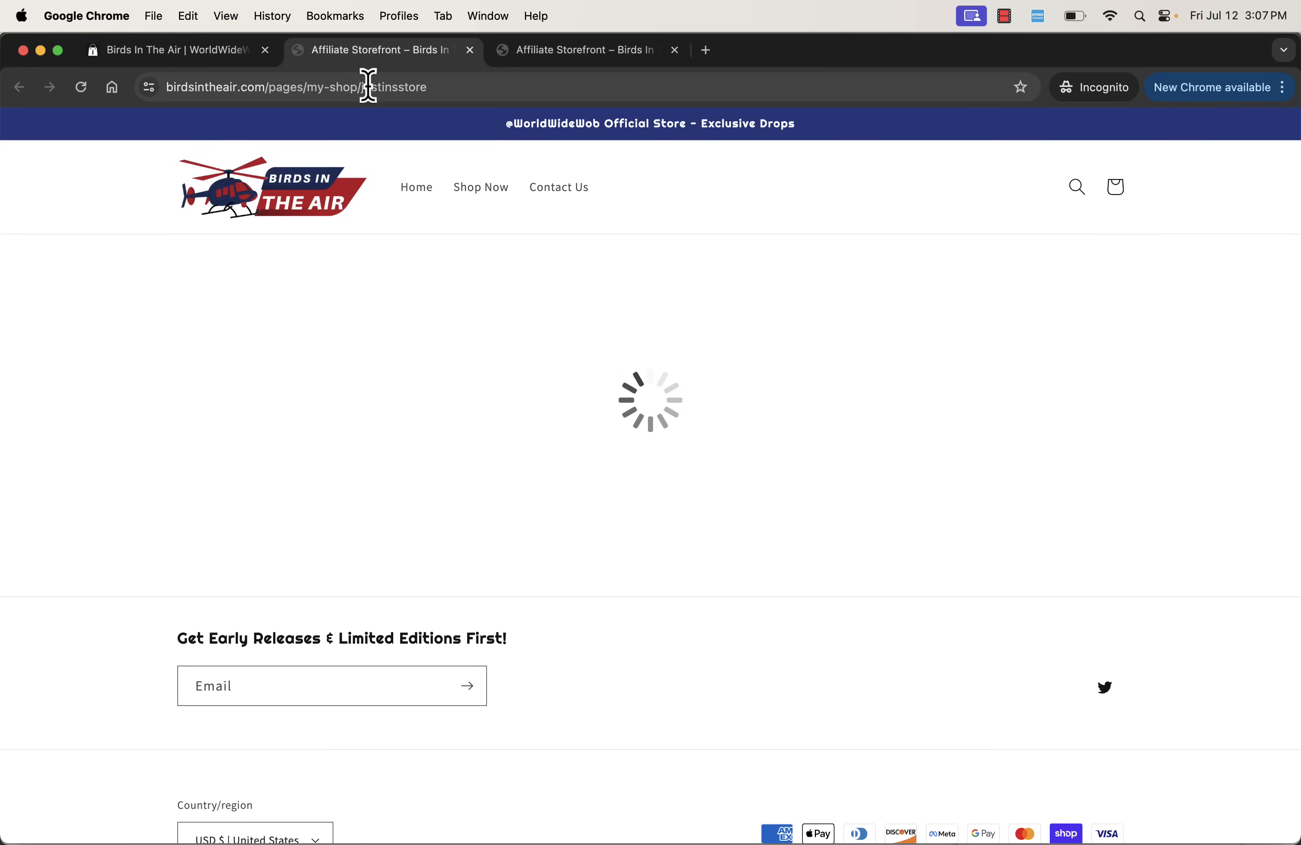
pyautogui.moveTo(399, 87); pyautogui.dragTo(431, 90)
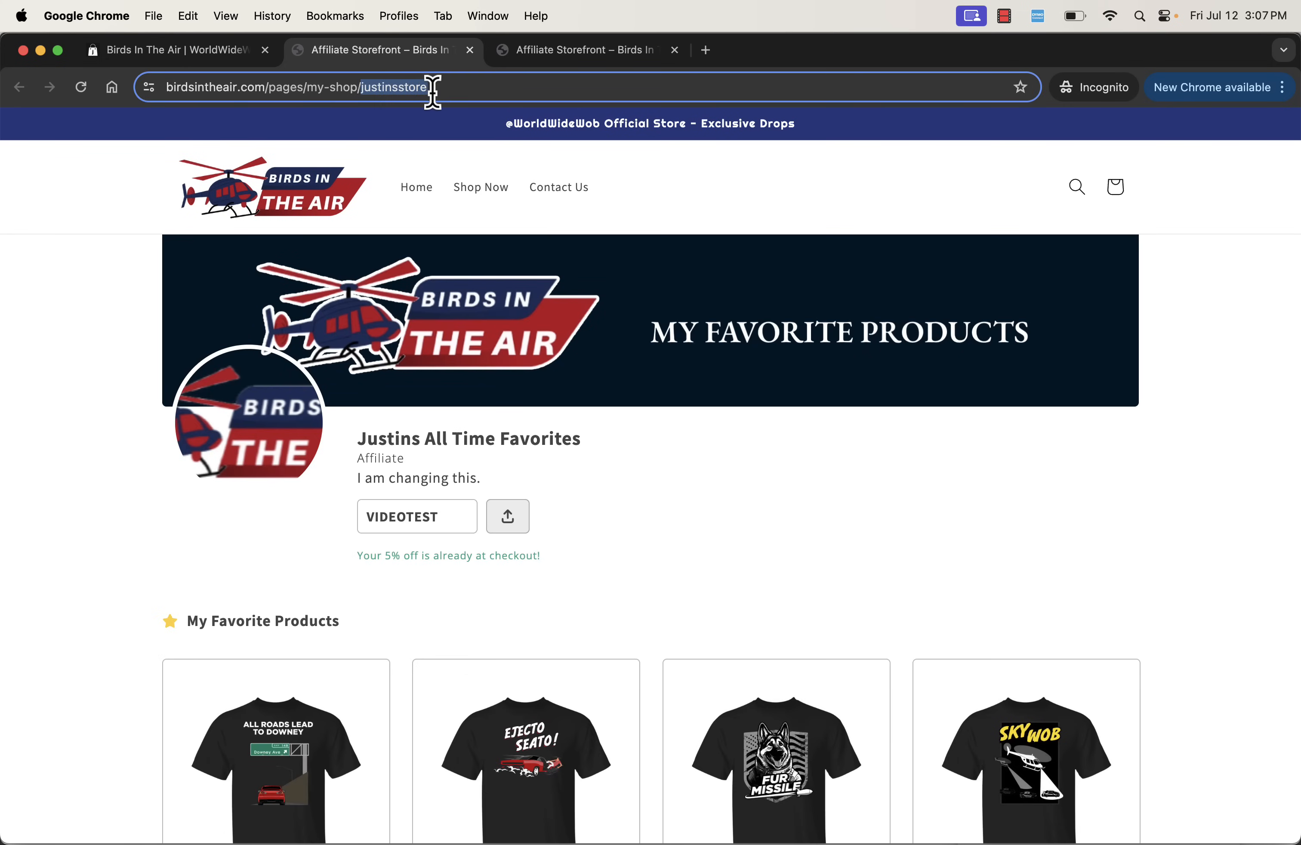
pyautogui.tripleClick(444, 479)
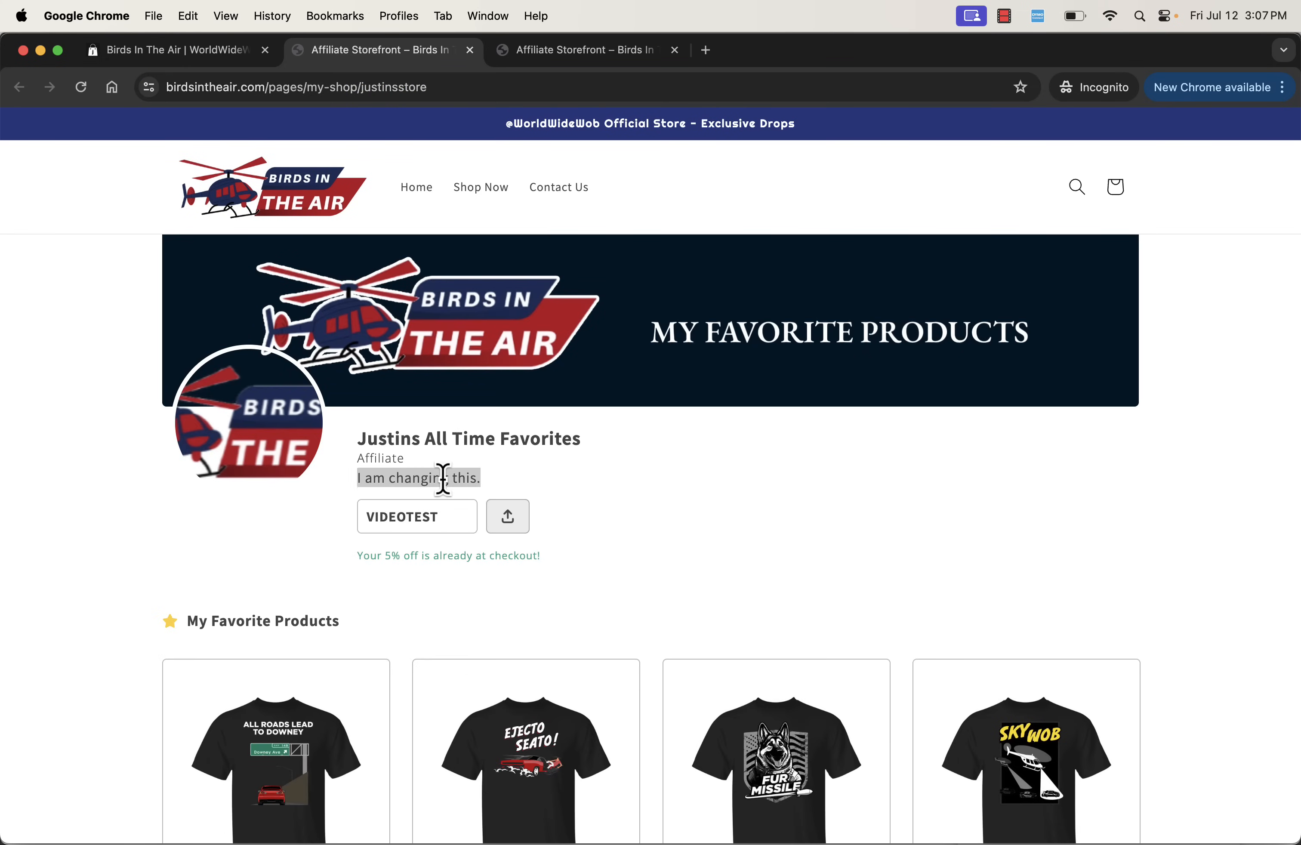
pyautogui.tripleClick(427, 439)
pyautogui.click(418, 454)
pyautogui.scroll(-5, 417, 455)
pyautogui.scroll(-5, 417, 454)
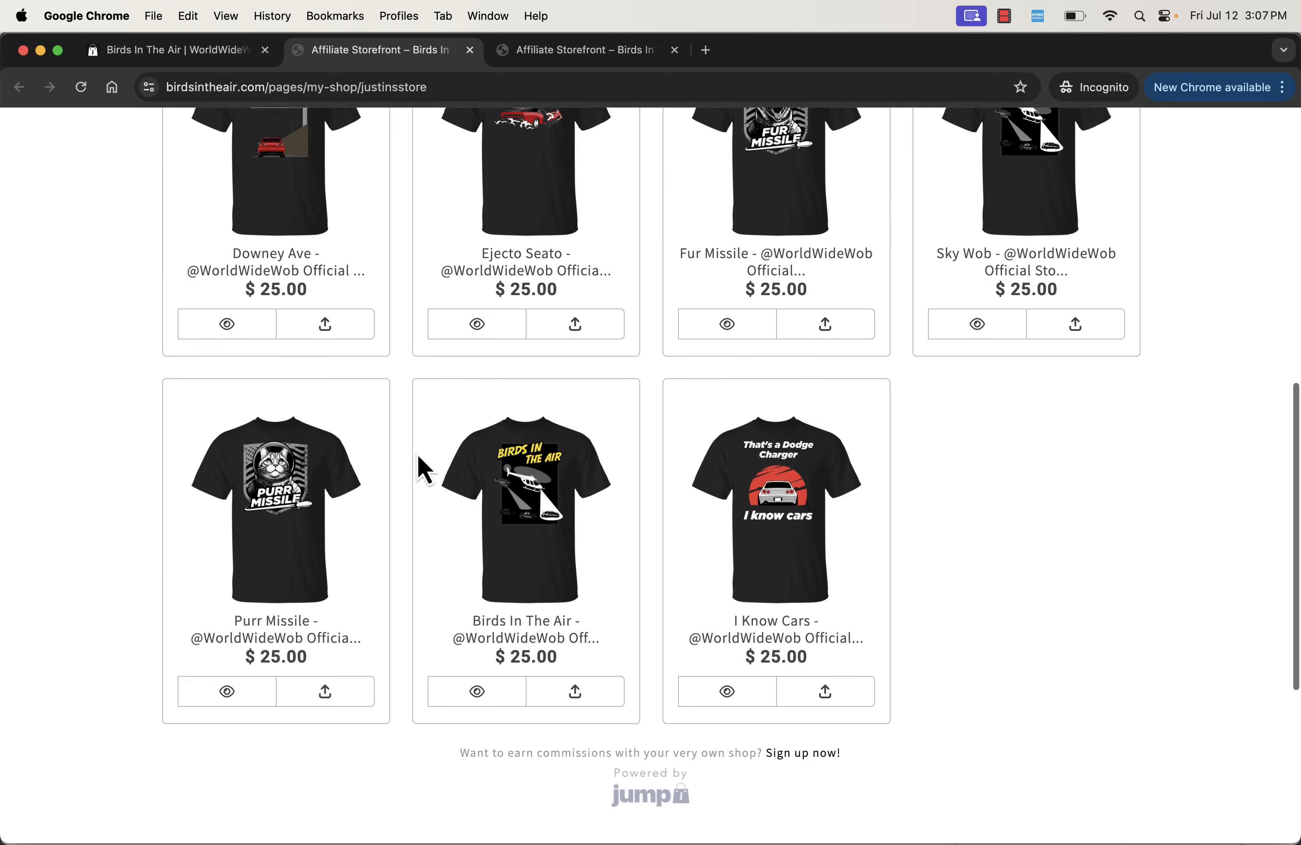
pyautogui.scroll(10, 418, 464)
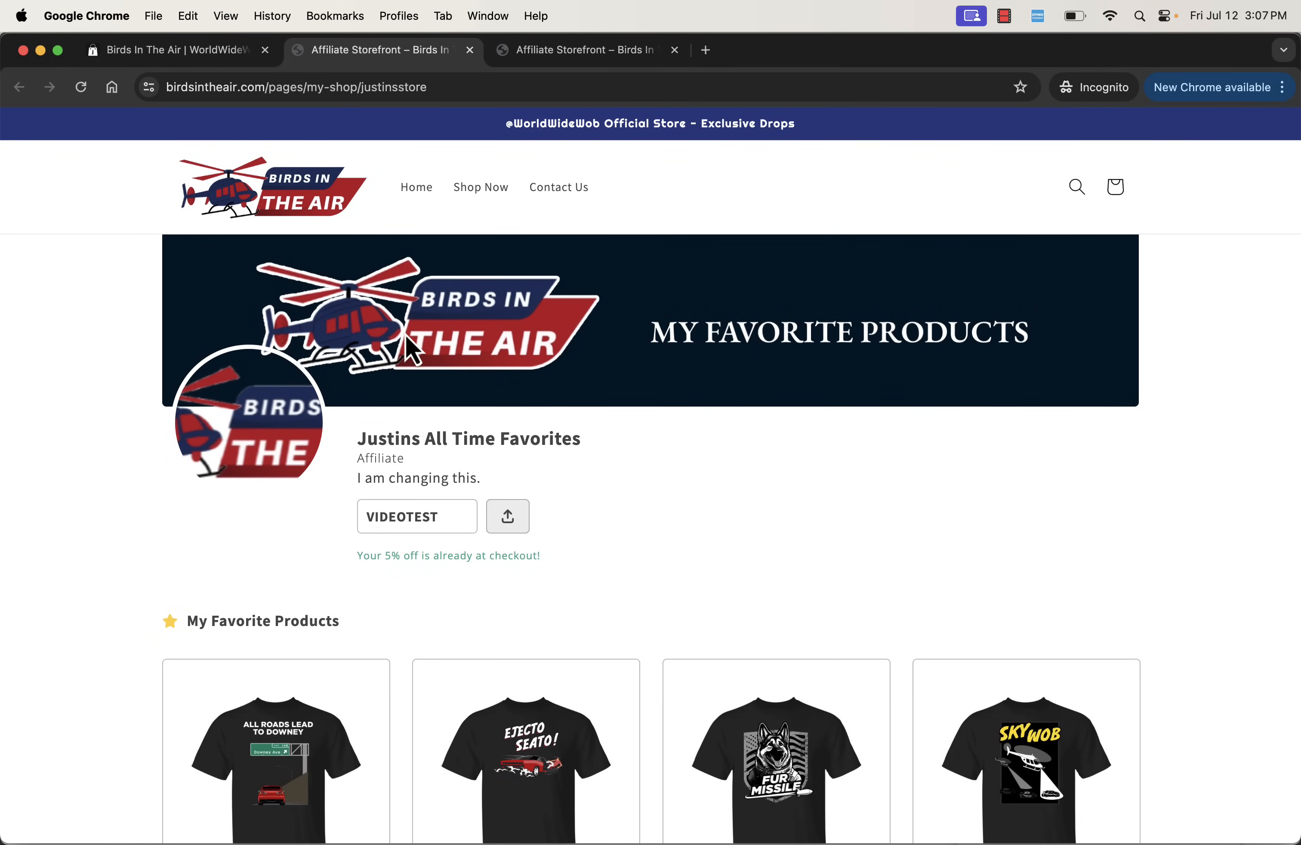
pyautogui.scroll(1, 365, 429)
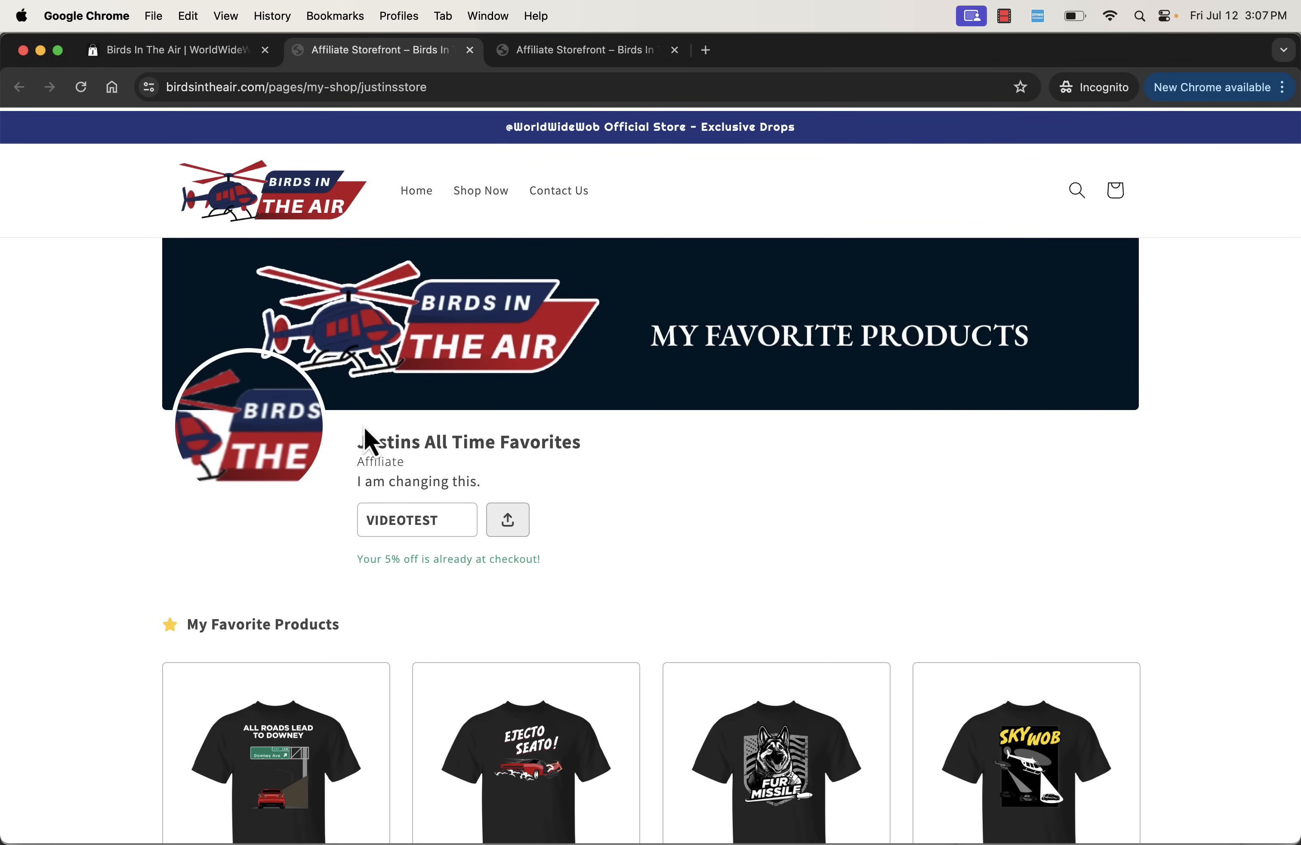
# - Open the store's home page from the affiliate storefront in a new tab and look through it for comparison
pyautogui.rightClick(415, 189)
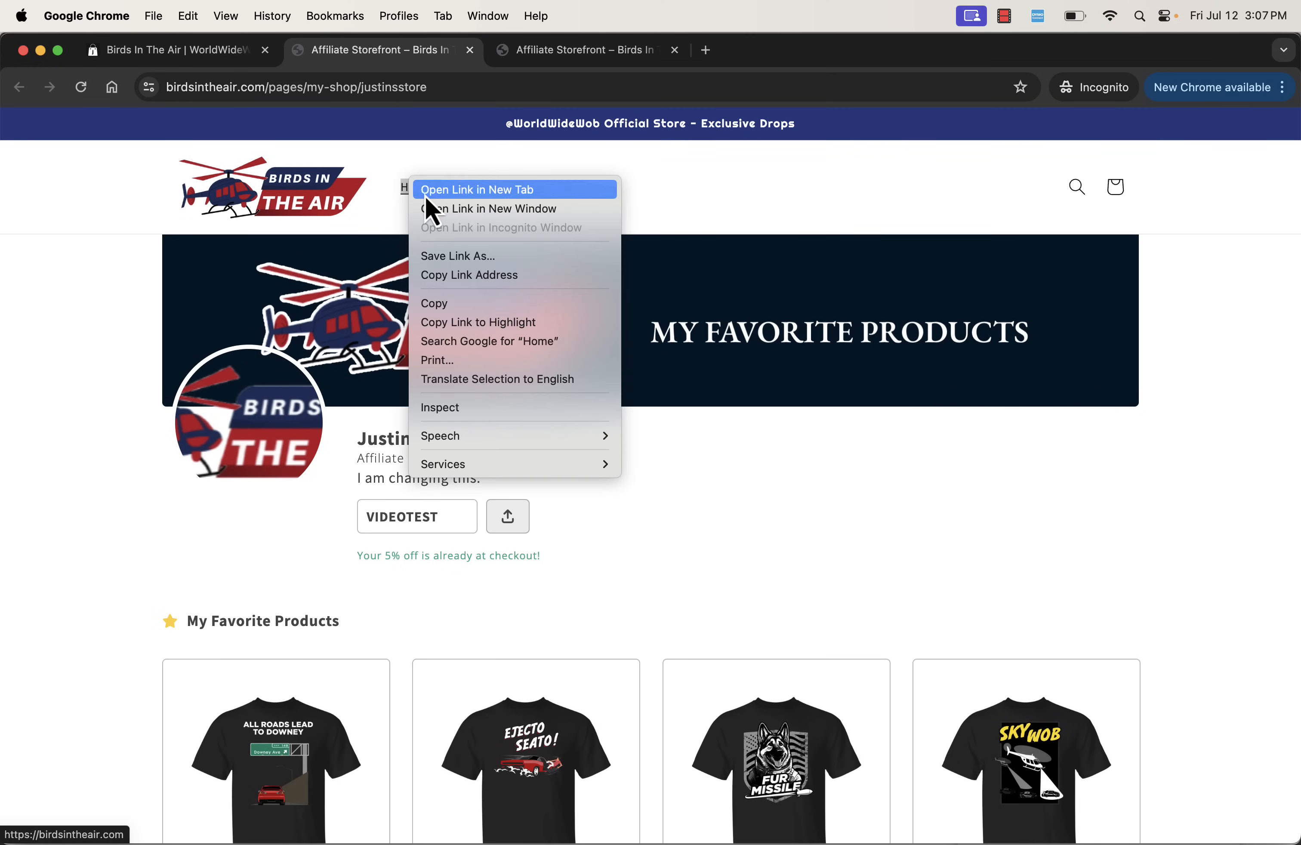
pyautogui.click(425, 196)
pyautogui.click(584, 49)
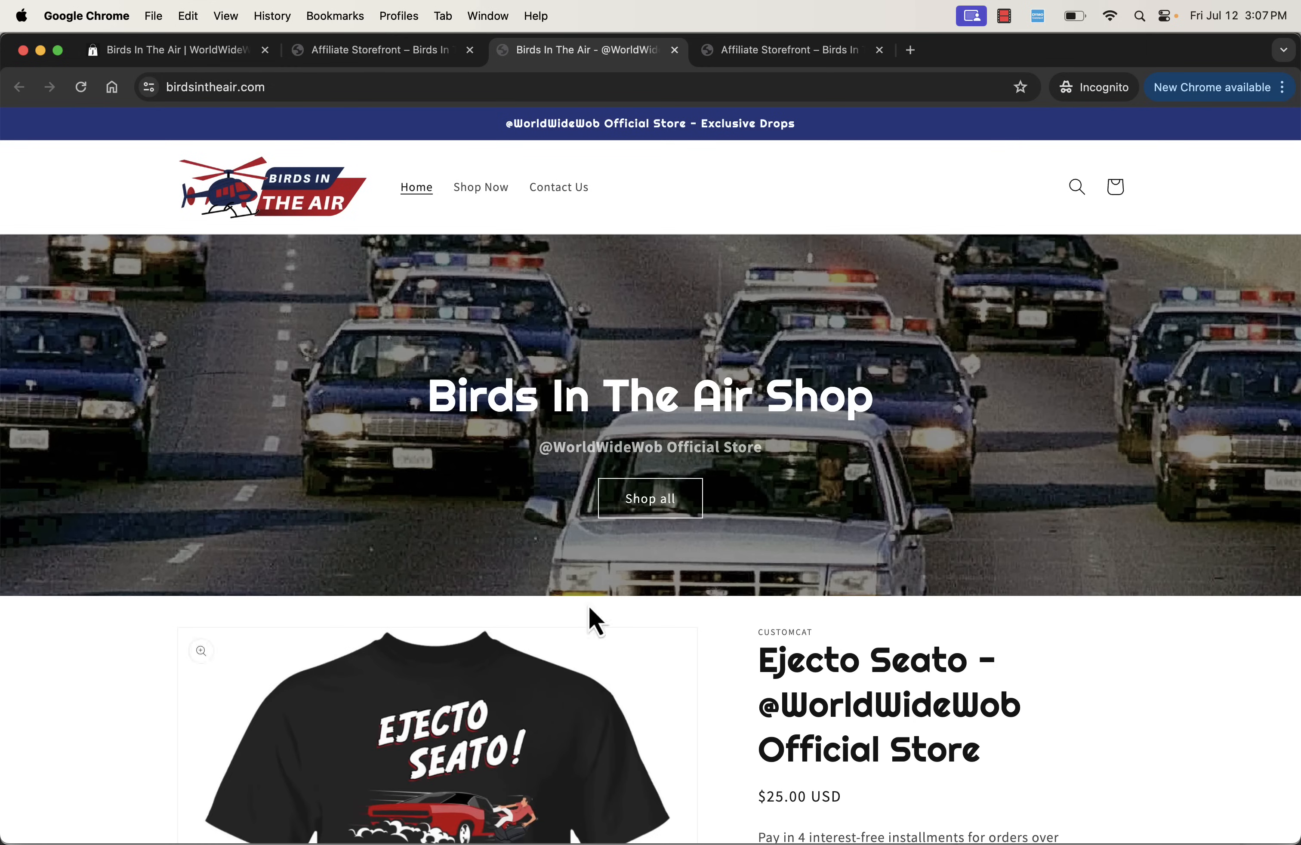
pyautogui.scroll(-5, 557, 545)
pyautogui.scroll(-10, 560, 556)
pyautogui.scroll(15, 561, 556)
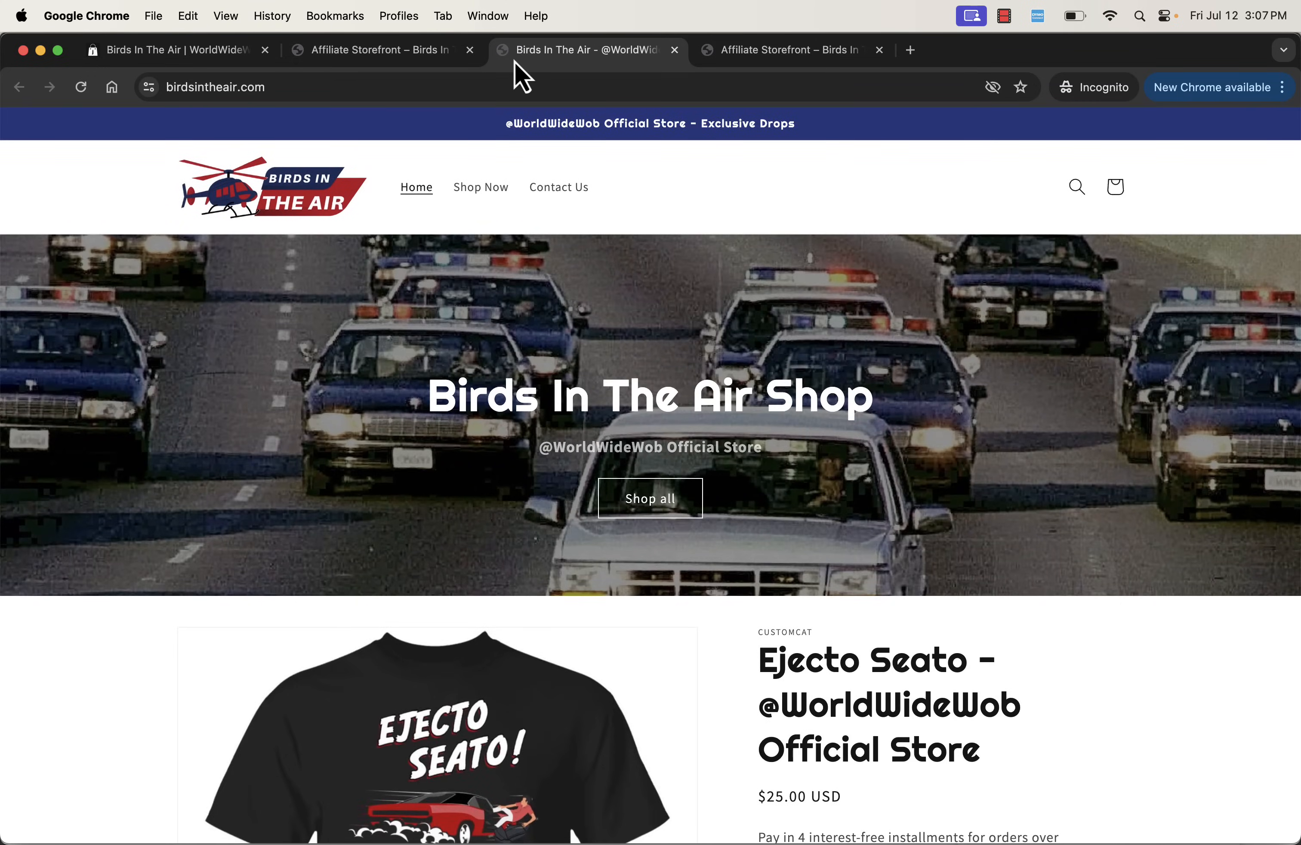
# - Go back to the personalized affiliate storefront and examine its shop name and favorite products again
pyautogui.click(447, 60)
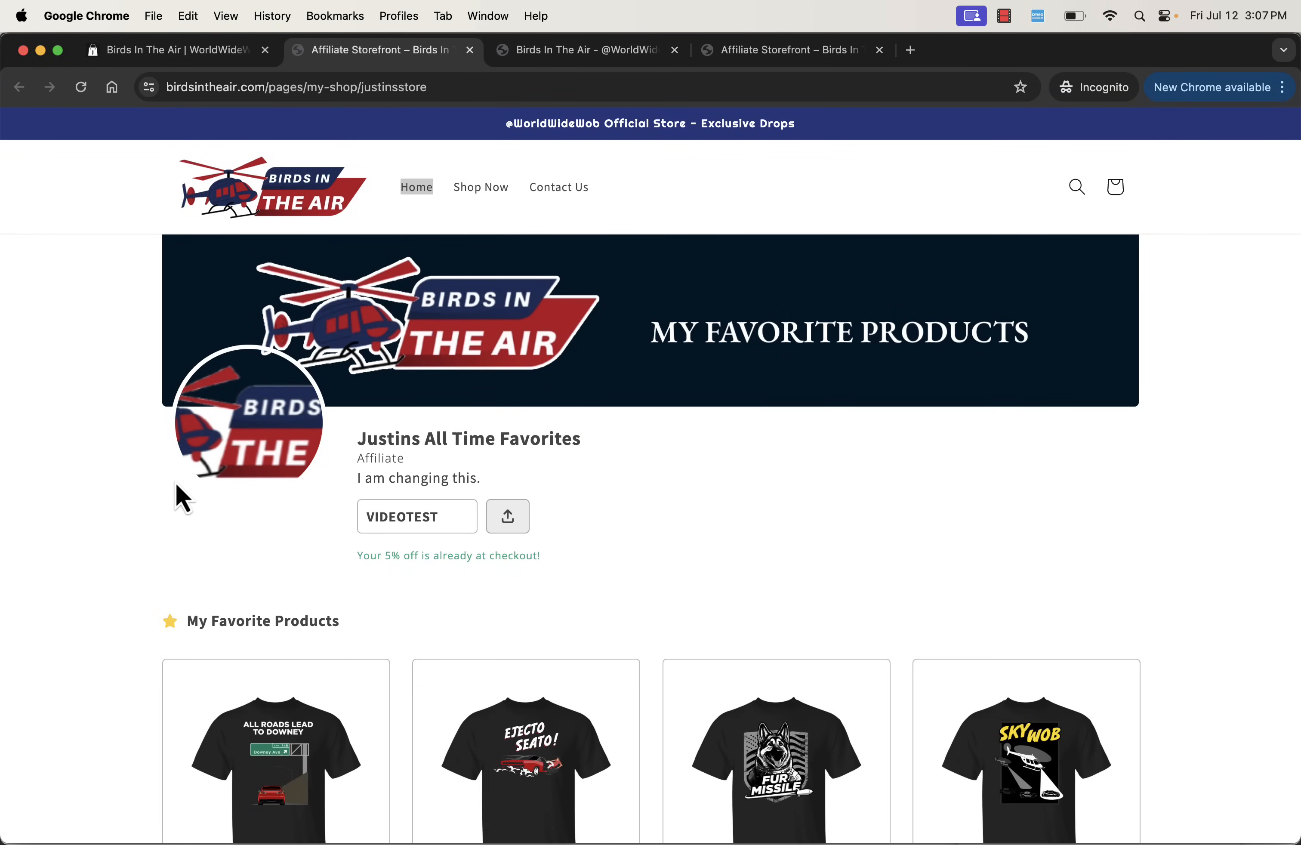
pyautogui.tripleClick(485, 447)
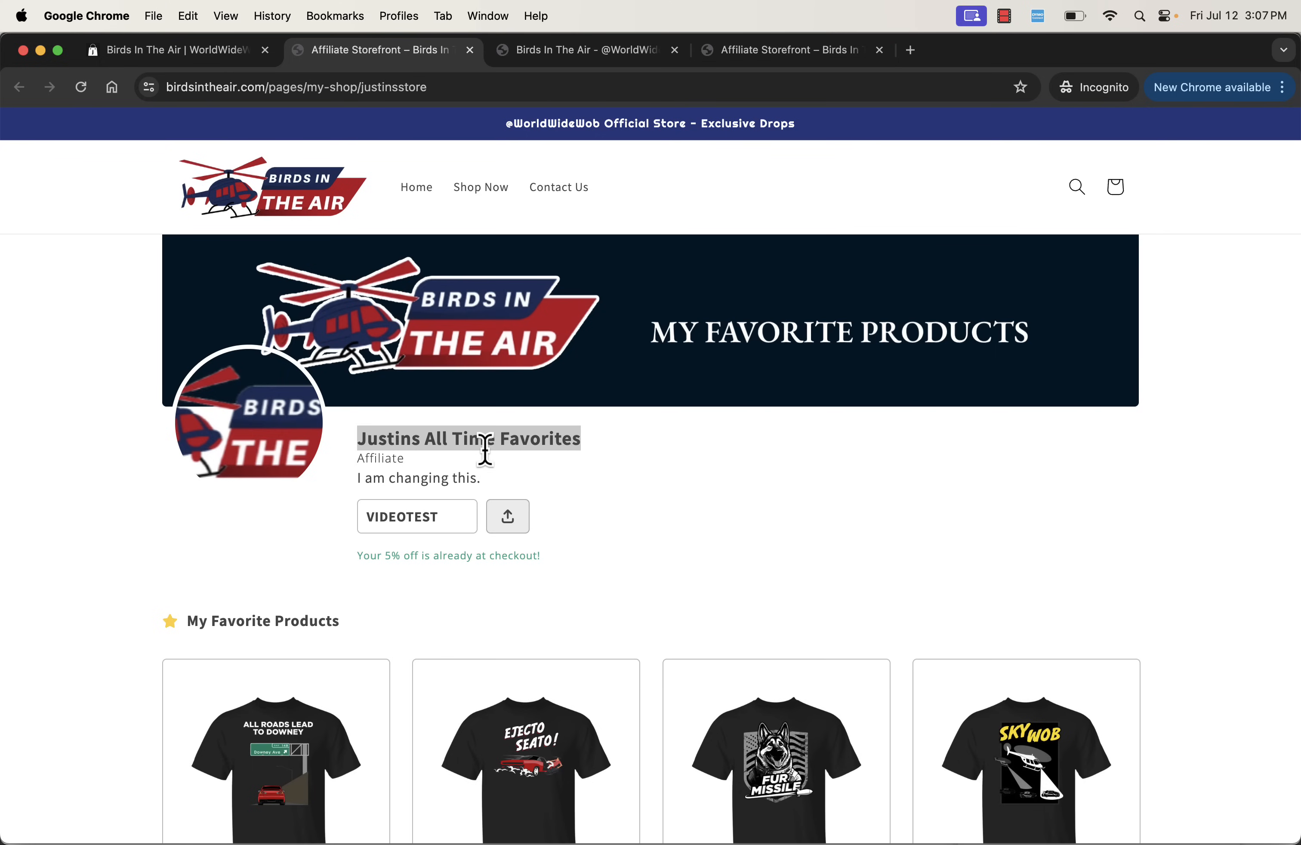
pyautogui.click(485, 447)
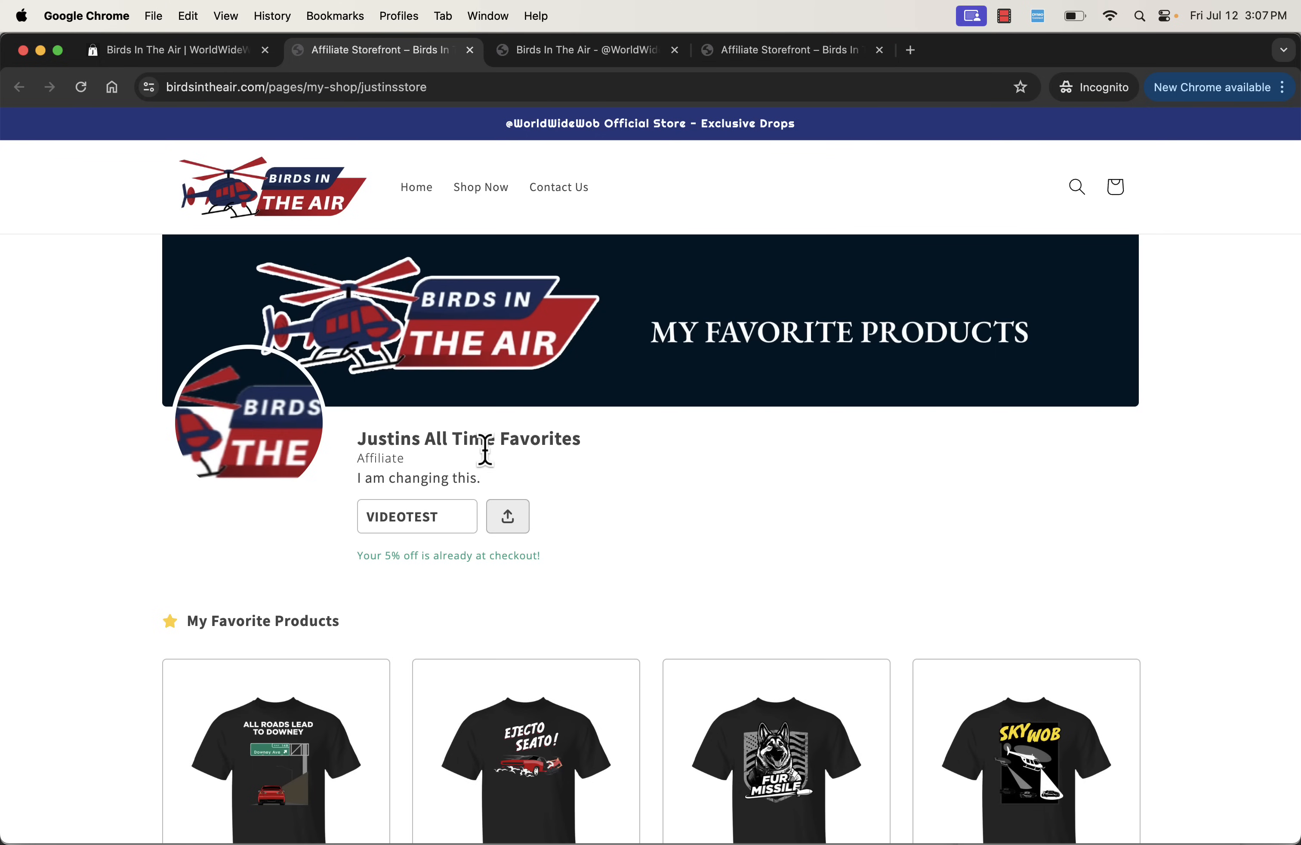
pyautogui.doubleClick(408, 442)
pyautogui.click(512, 619)
pyautogui.scroll(-10, 468, 579)
pyautogui.scroll(10, 468, 580)
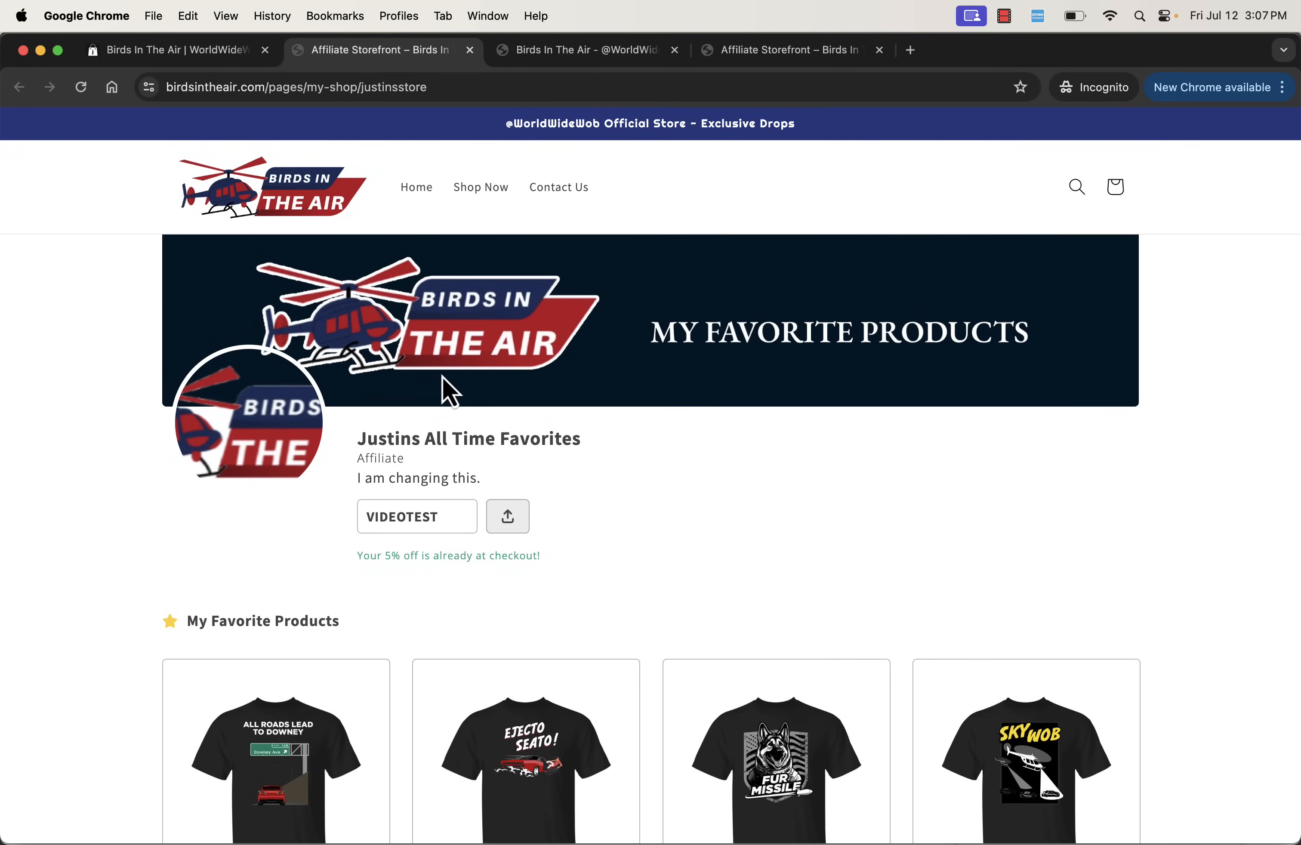